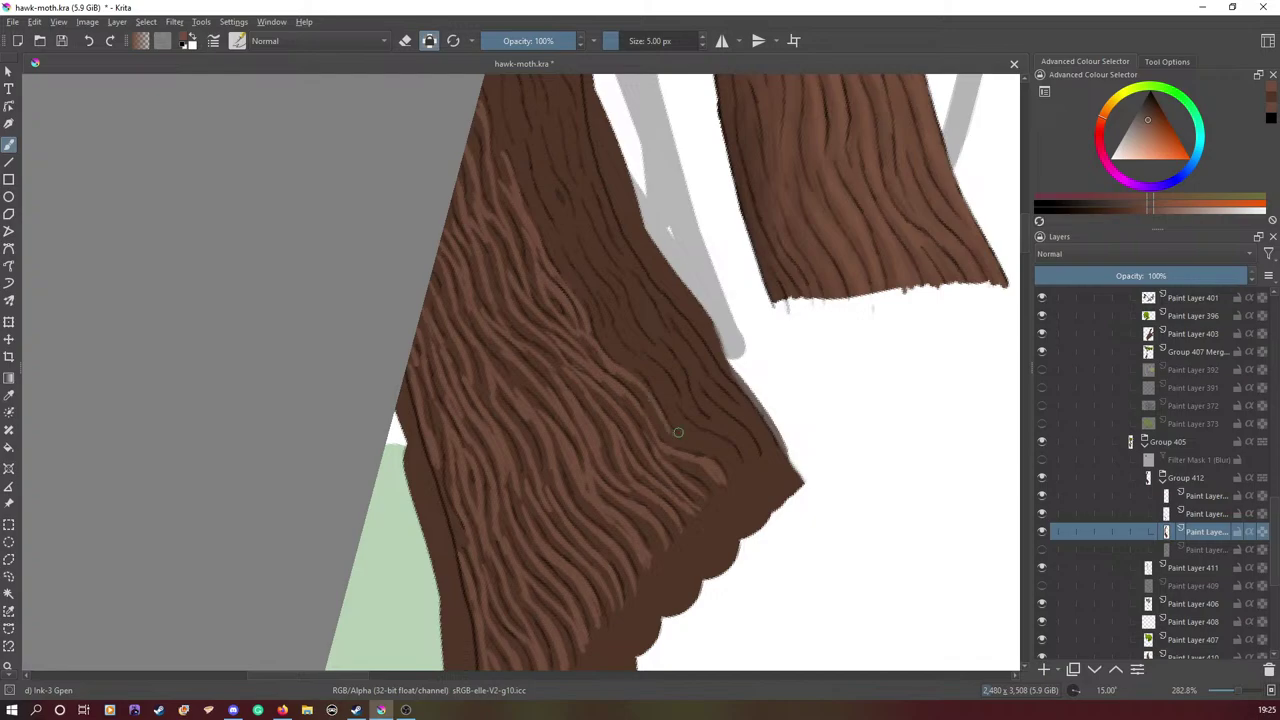
- Paint light brown 5 px bark strokes between the dark grain lines across the leftmost tree's flared lower trunk
{"action": "mouse_move", "coordinate": [734, 464]}
{"action": "left_mouse_down"}
{"action": "mouse_move", "coordinate": [615, 339]}
{"action": "mouse_move", "coordinate": [603, 296]}
{"action": "mouse_move", "coordinate": [592, 312]}
{"action": "mouse_move", "coordinate": [648, 375]}
{"action": "left_mouse_up"}
{"action": "mouse_move", "coordinate": [587, 292]}
{"action": "left_mouse_down"}
{"action": "mouse_move", "coordinate": [525, 154]}
{"action": "mouse_move", "coordinate": [550, 230]}
{"action": "mouse_move", "coordinate": [567, 226]}
{"action": "mouse_move", "coordinate": [544, 157]}
{"action": "mouse_move", "coordinate": [575, 243]}
{"action": "mouse_move", "coordinate": [703, 419]}
{"action": "mouse_move", "coordinate": [713, 411]}
{"action": "mouse_move", "coordinate": [700, 396]}
{"action": "mouse_move", "coordinate": [755, 465]}
{"action": "left_mouse_up"}
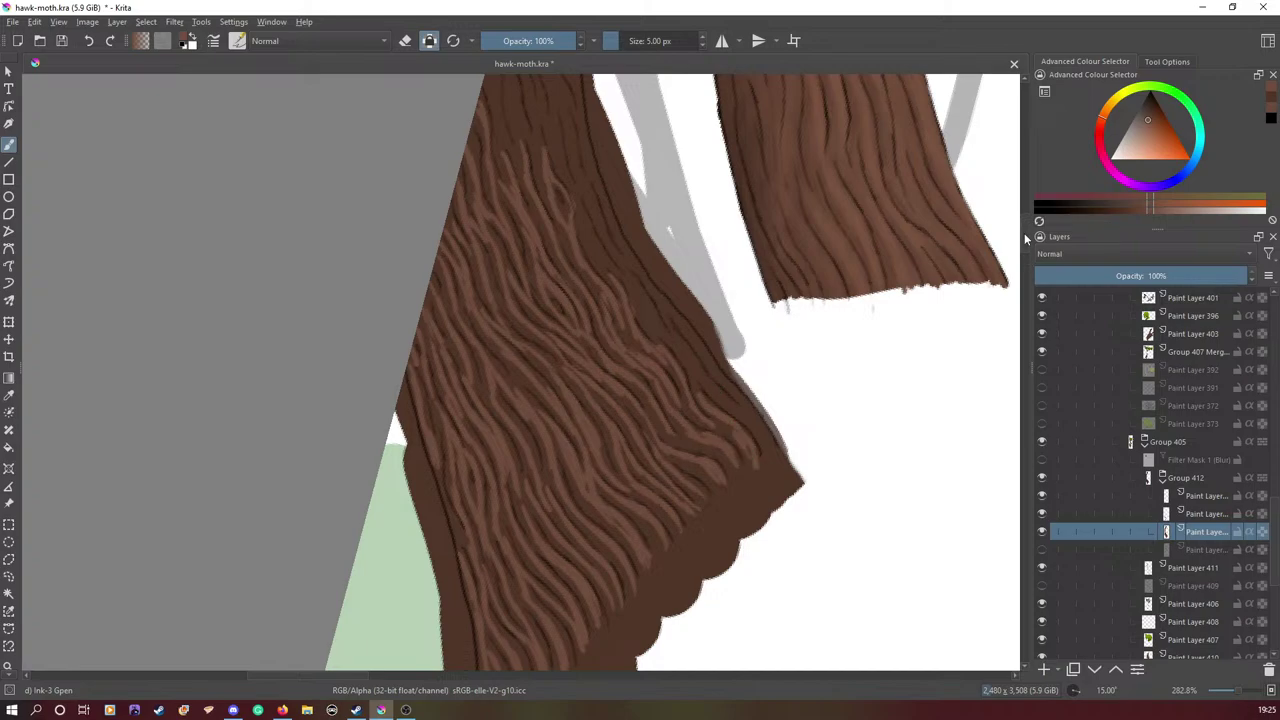
{"action": "left_click_drag", "start_coordinate": [1024, 233], "coordinate": [1026, 227]}
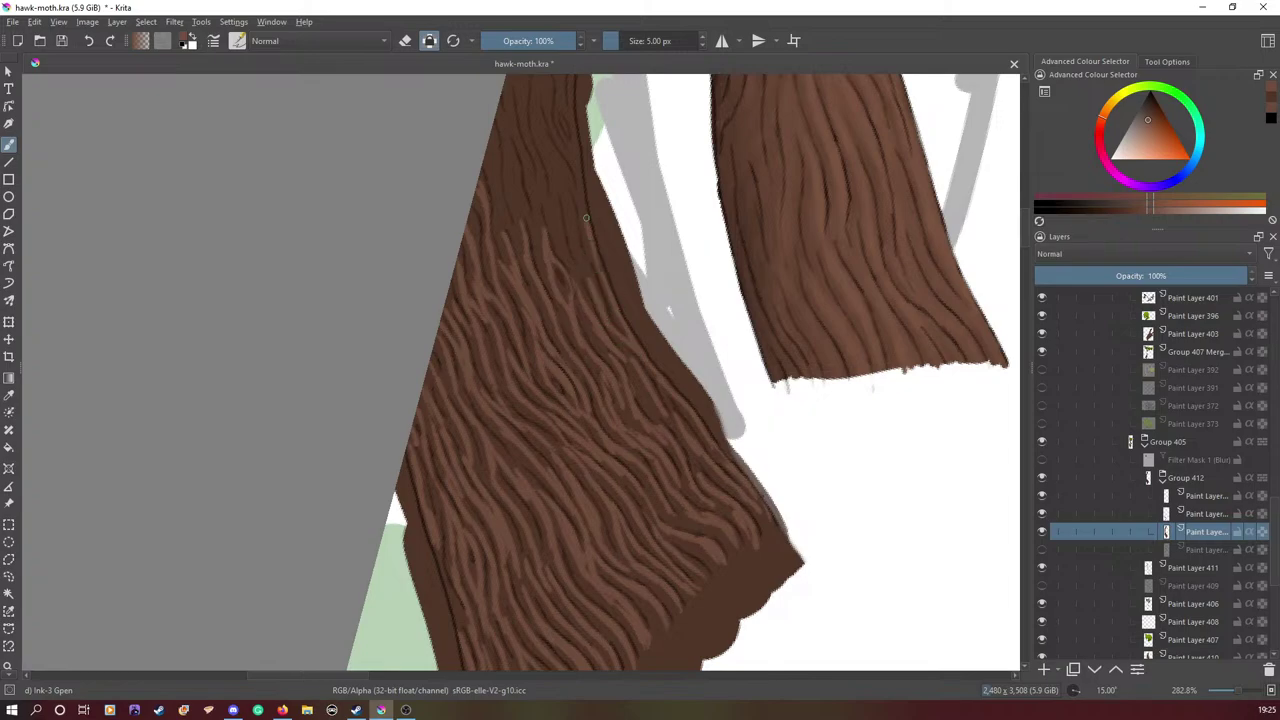
{"action": "mouse_move", "coordinate": [589, 278]}
{"action": "left_mouse_down"}
{"action": "mouse_move", "coordinate": [563, 180]}
{"action": "mouse_move", "coordinate": [551, 210]}
{"action": "mouse_move", "coordinate": [552, 183]}
{"action": "mouse_move", "coordinate": [569, 261]}
{"action": "left_mouse_up"}
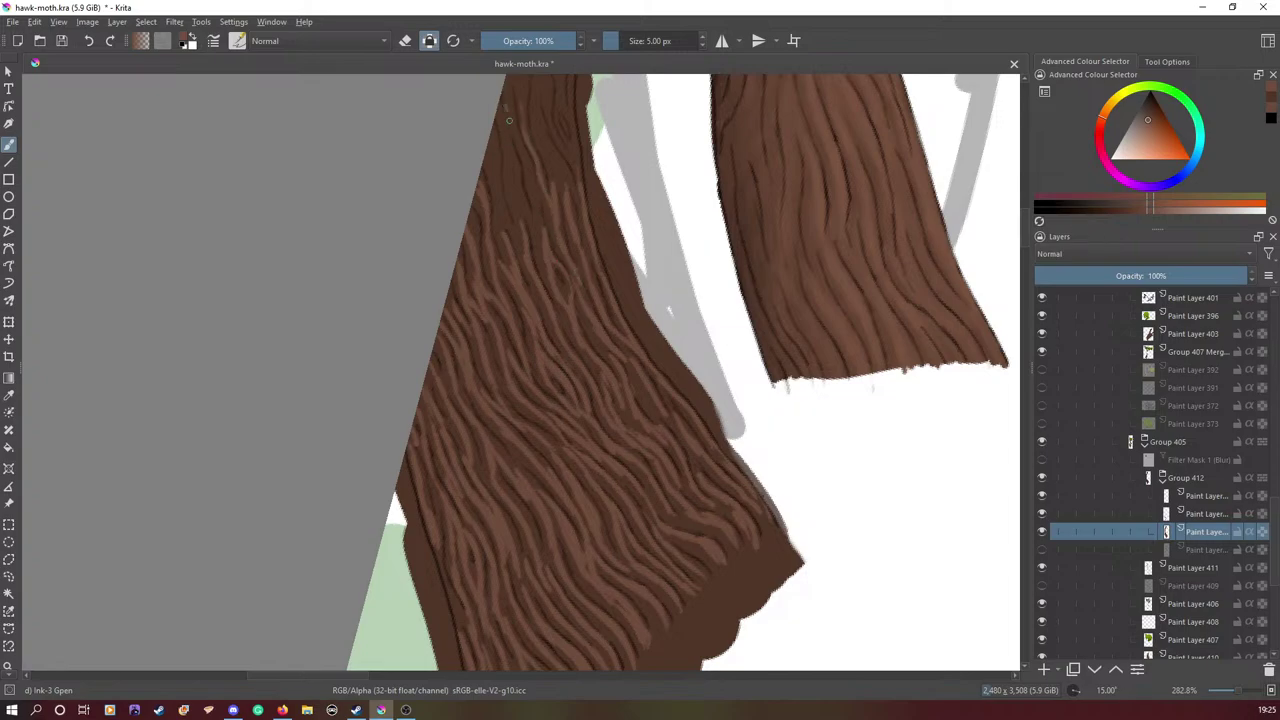
{"action": "left_click_drag", "start_coordinate": [507, 110], "coordinate": [542, 245]}
{"action": "left_click_drag", "start_coordinate": [499, 120], "coordinate": [528, 240]}
{"action": "left_click_drag", "start_coordinate": [491, 150], "coordinate": [506, 234]}
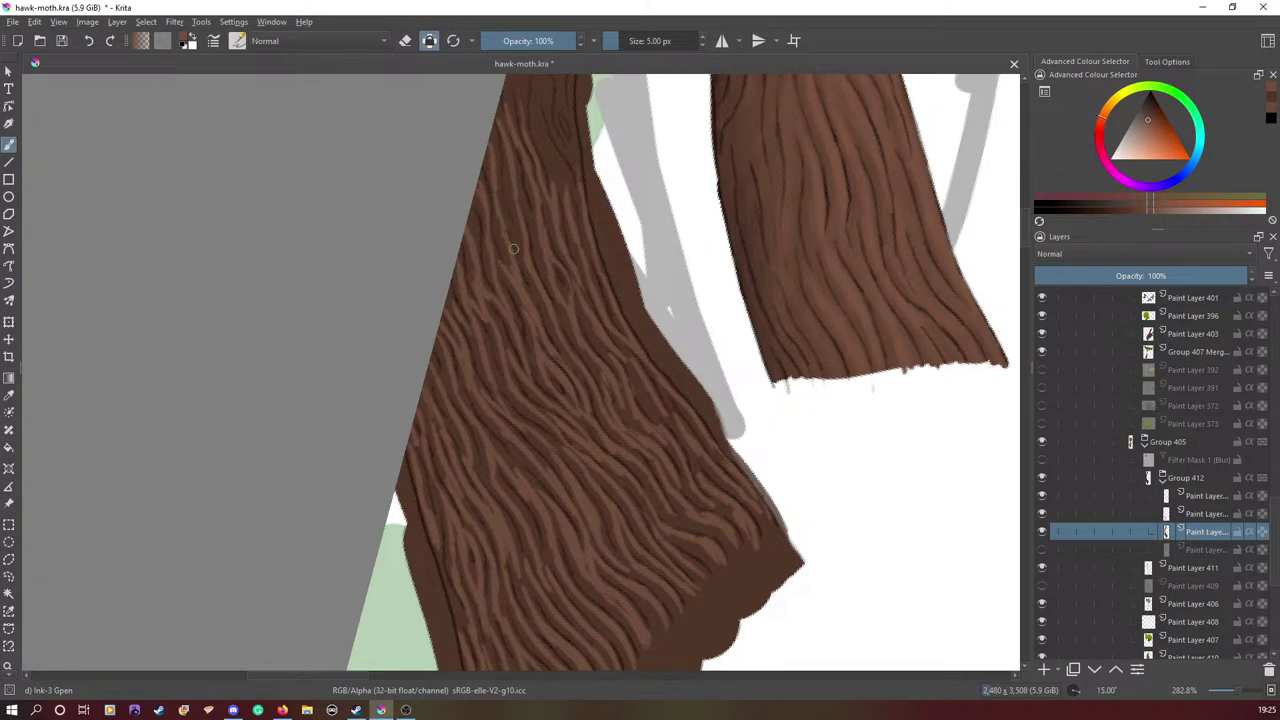
- Continue the light brown bark strokes up the narrow middle part of the leftmost trunk, following the dark grain
{"action": "left_click_drag", "start_coordinate": [1023, 236], "coordinate": [1023, 228]}
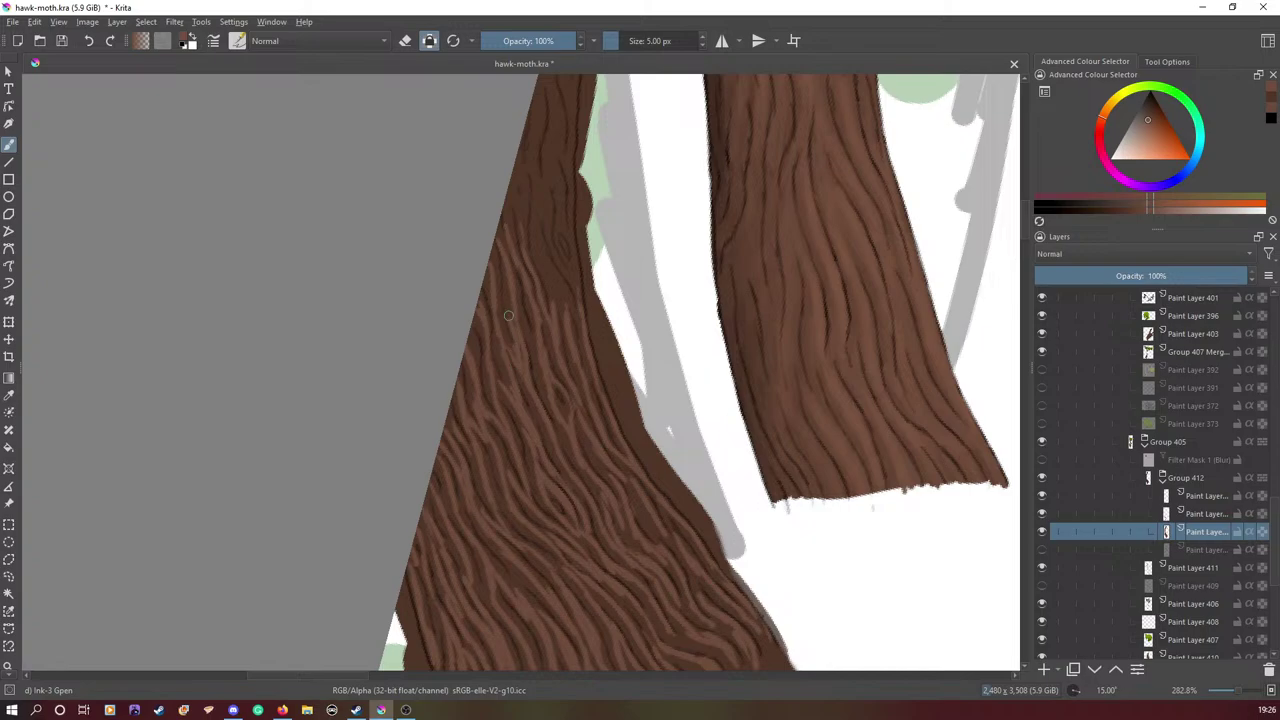
{"action": "mouse_move", "coordinate": [546, 266]}
{"action": "left_mouse_down"}
{"action": "mouse_move", "coordinate": [535, 214]}
{"action": "mouse_move", "coordinate": [545, 174]}
{"action": "mouse_move", "coordinate": [553, 248]}
{"action": "mouse_move", "coordinate": [579, 293]}
{"action": "mouse_move", "coordinate": [556, 220]}
{"action": "mouse_move", "coordinate": [577, 270]}
{"action": "mouse_move", "coordinate": [564, 154]}
{"action": "mouse_move", "coordinate": [556, 187]}
{"action": "left_mouse_up"}
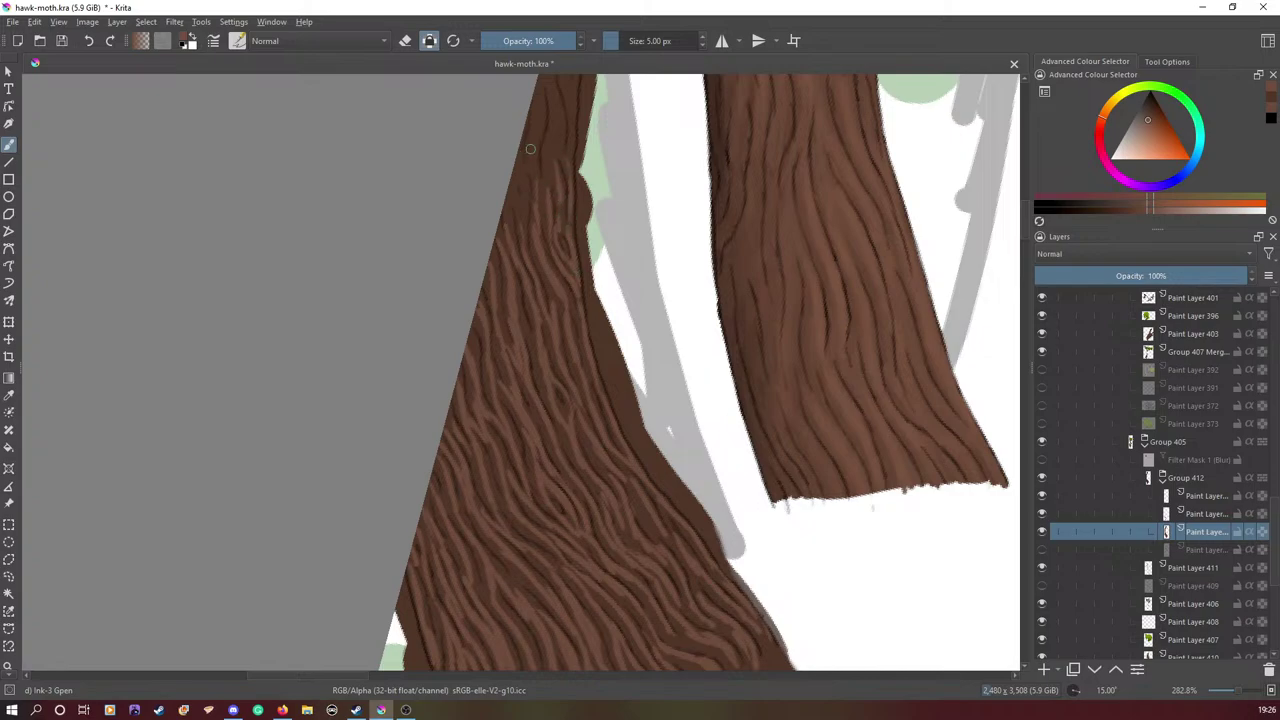
{"action": "left_click_drag", "start_coordinate": [551, 96], "coordinate": [548, 176]}
{"action": "mouse_move", "coordinate": [534, 100]}
{"action": "left_mouse_down"}
{"action": "mouse_move", "coordinate": [533, 184]}
{"action": "mouse_move", "coordinate": [513, 229]}
{"action": "mouse_move", "coordinate": [519, 153]}
{"action": "left_mouse_up"}
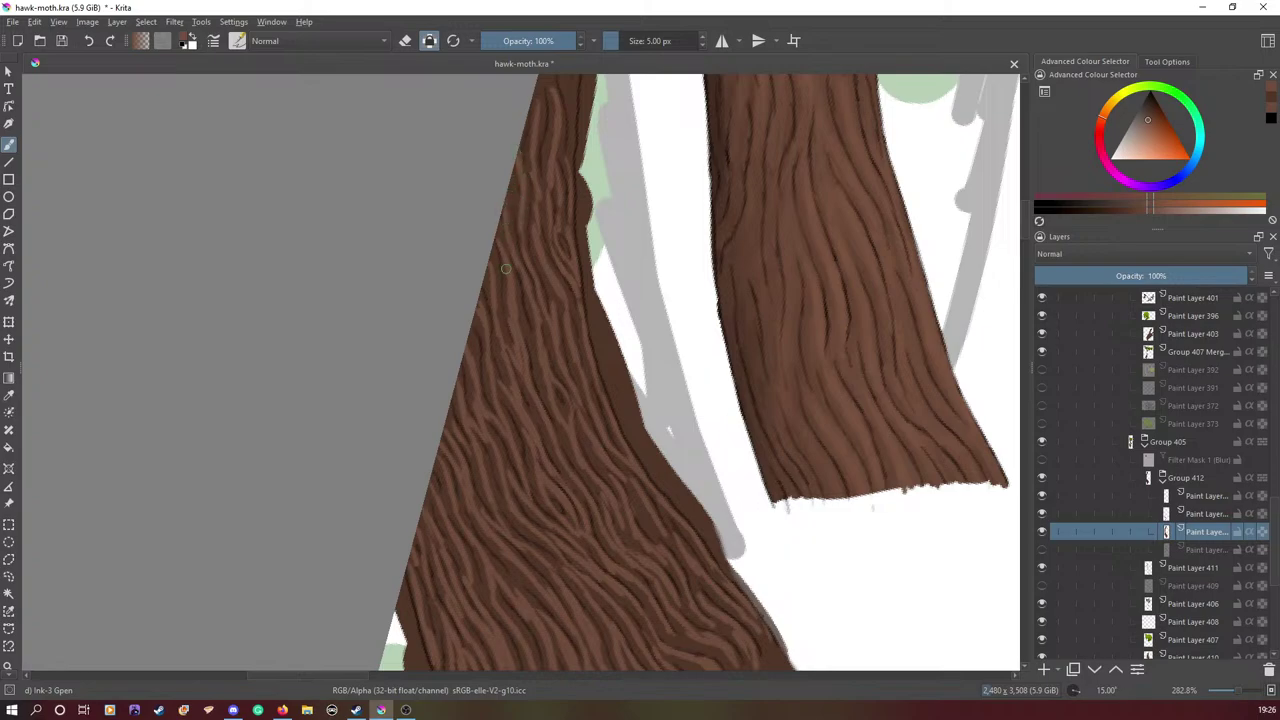
{"action": "left_click_drag", "start_coordinate": [1025, 225], "coordinate": [1027, 206]}
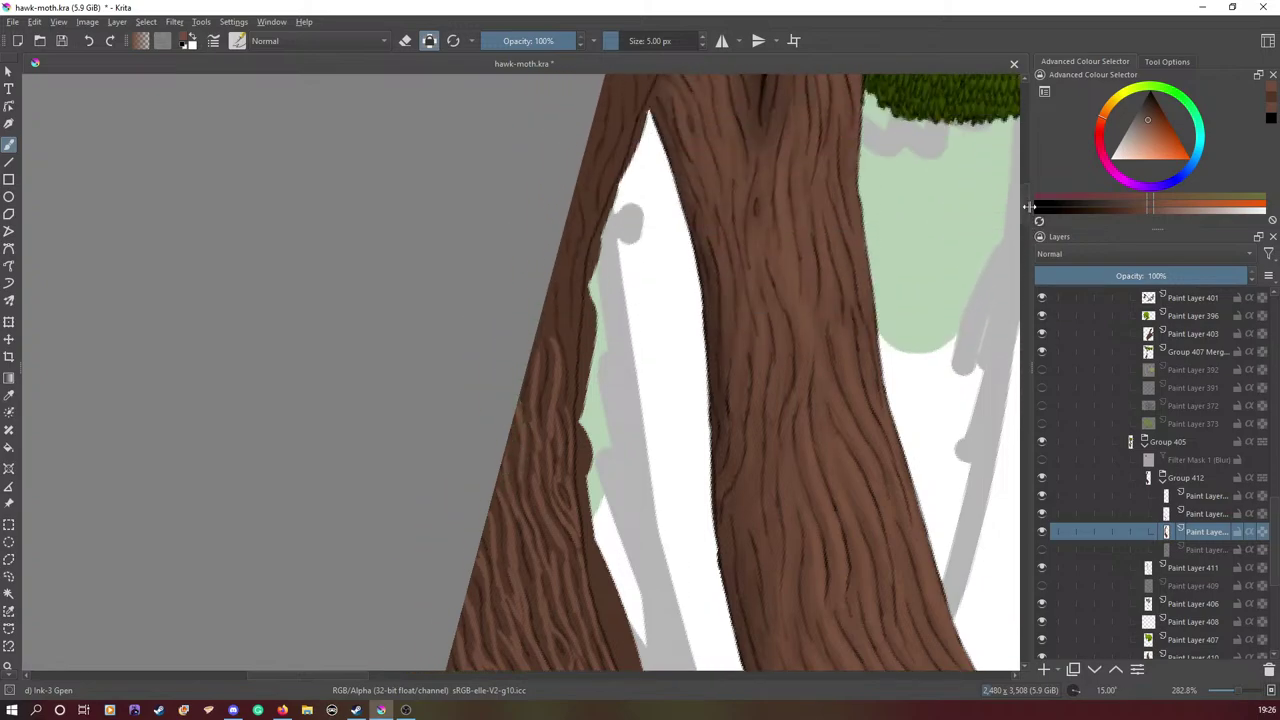
{"action": "left_click_drag", "start_coordinate": [547, 340], "coordinate": [553, 277]}
{"action": "left_click_drag", "start_coordinate": [574, 213], "coordinate": [570, 400]}
{"action": "mouse_move", "coordinate": [578, 324]}
{"action": "left_mouse_down"}
{"action": "mouse_move", "coordinate": [609, 92]}
{"action": "mouse_move", "coordinate": [594, 128]}
{"action": "mouse_move", "coordinate": [610, 154]}
{"action": "mouse_move", "coordinate": [604, 185]}
{"action": "left_mouse_up"}
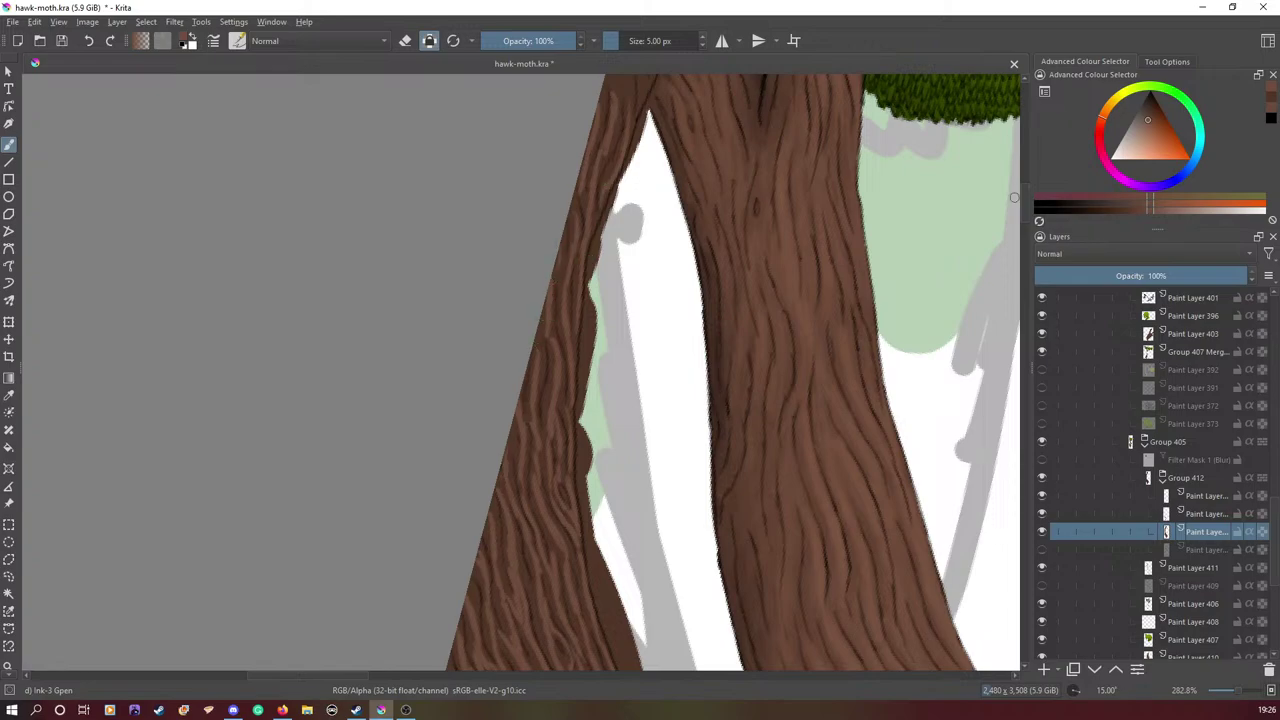
- Add light brown bark strokes along the leftmost trunk from its narrow section up to the bend below the foliage
{"action": "scroll", "coordinate": [1018, 187], "scroll_direction": "up", "scroll_amount": 5}
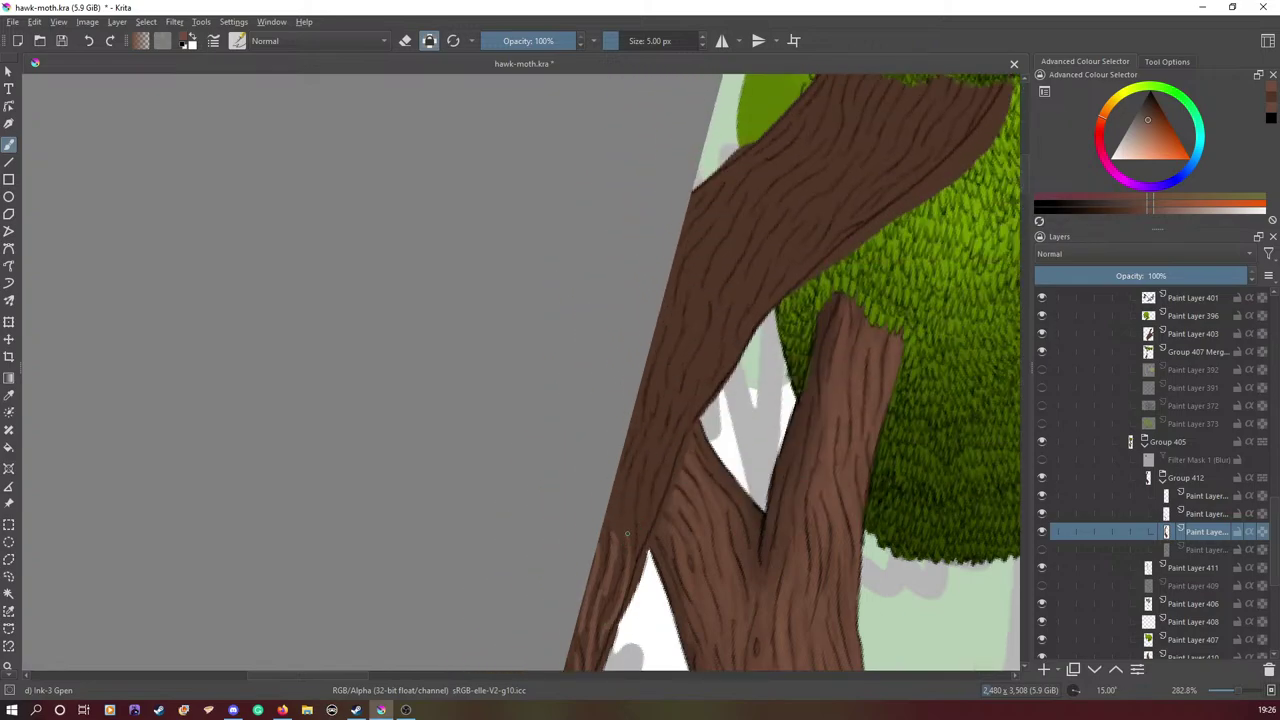
{"action": "mouse_move", "coordinate": [627, 533]}
{"action": "left_mouse_down"}
{"action": "mouse_move", "coordinate": [646, 405]}
{"action": "mouse_move", "coordinate": [614, 510]}
{"action": "mouse_move", "coordinate": [629, 439]}
{"action": "mouse_move", "coordinate": [640, 536]}
{"action": "mouse_move", "coordinate": [650, 467]}
{"action": "mouse_move", "coordinate": [717, 319]}
{"action": "mouse_move", "coordinate": [665, 472]}
{"action": "mouse_move", "coordinate": [685, 442]}
{"action": "left_mouse_up"}
{"action": "mouse_move", "coordinate": [710, 393]}
{"action": "left_mouse_down"}
{"action": "mouse_move", "coordinate": [764, 270]}
{"action": "mouse_move", "coordinate": [725, 279]}
{"action": "mouse_move", "coordinate": [758, 291]}
{"action": "mouse_move", "coordinate": [747, 300]}
{"action": "mouse_move", "coordinate": [764, 229]}
{"action": "mouse_move", "coordinate": [725, 302]}
{"action": "left_mouse_up"}
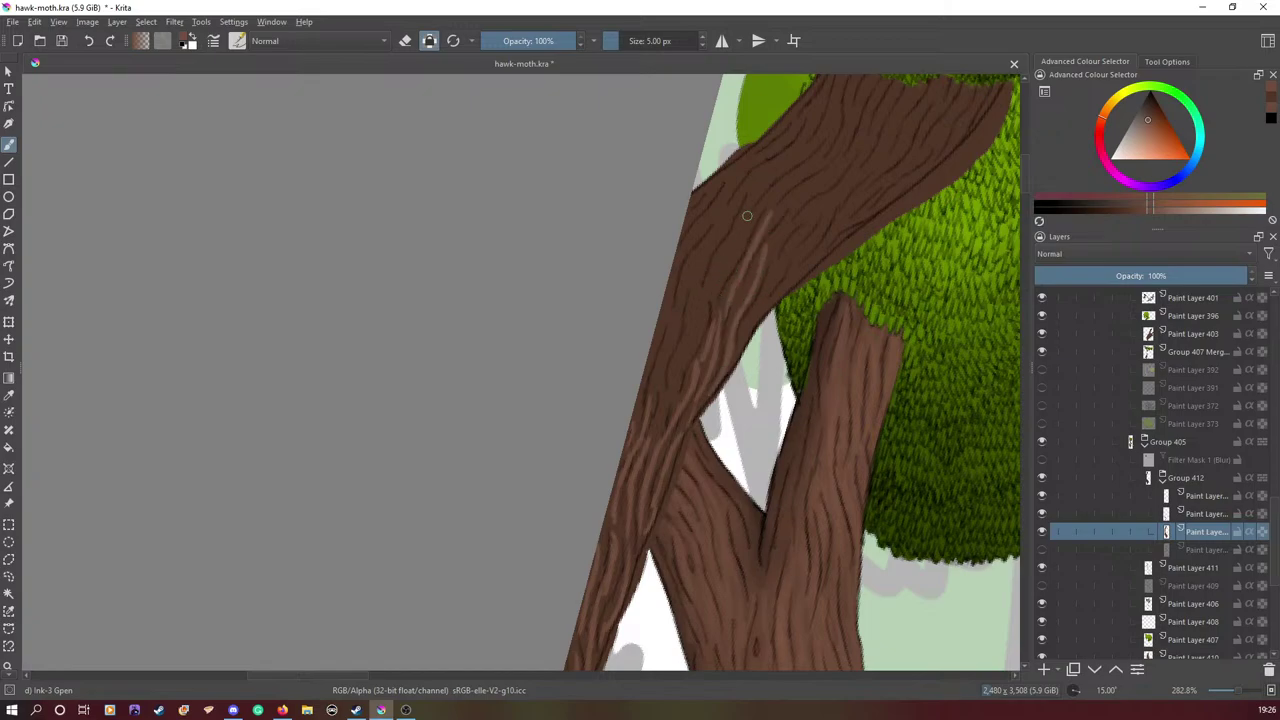
{"action": "left_click_drag", "start_coordinate": [770, 199], "coordinate": [723, 279]}
{"action": "left_click_drag", "start_coordinate": [757, 193], "coordinate": [720, 270]}
{"action": "left_click_drag", "start_coordinate": [680, 345], "coordinate": [654, 430]}
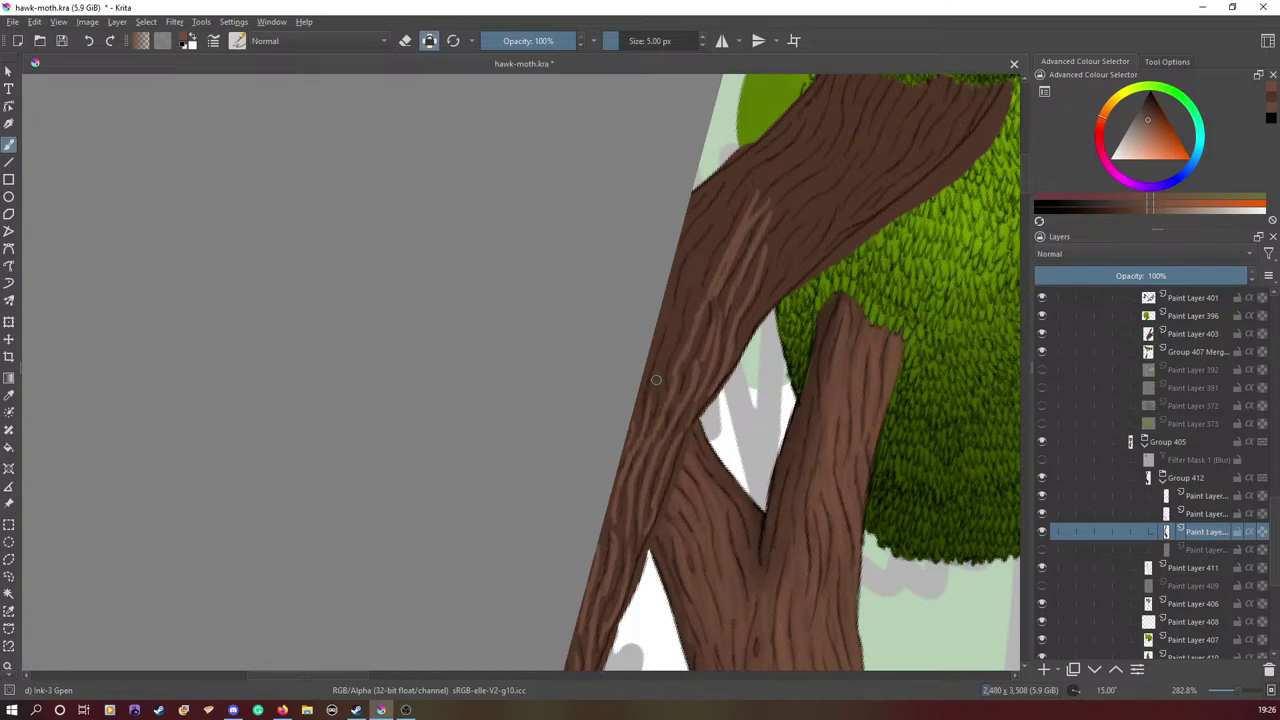
{"action": "left_click_drag", "start_coordinate": [725, 228], "coordinate": [675, 357]}
{"action": "mouse_move", "coordinate": [634, 408]}
{"action": "left_mouse_down"}
{"action": "mouse_move", "coordinate": [672, 272]}
{"action": "mouse_move", "coordinate": [724, 182]}
{"action": "left_mouse_up"}
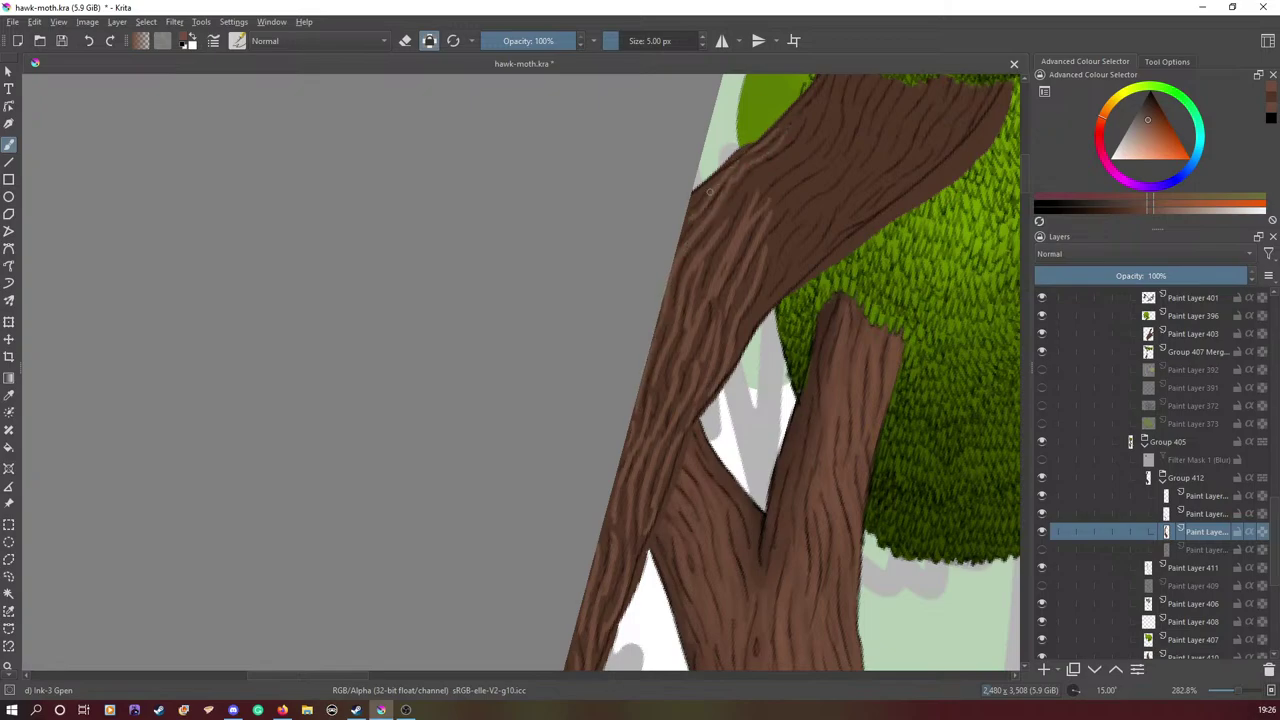
- Fill the leftmost tree's wide upper branch with light brown bark strokes running up to the foliage edge
{"action": "scroll", "coordinate": [1018, 179], "scroll_direction": "up", "scroll_amount": 5}
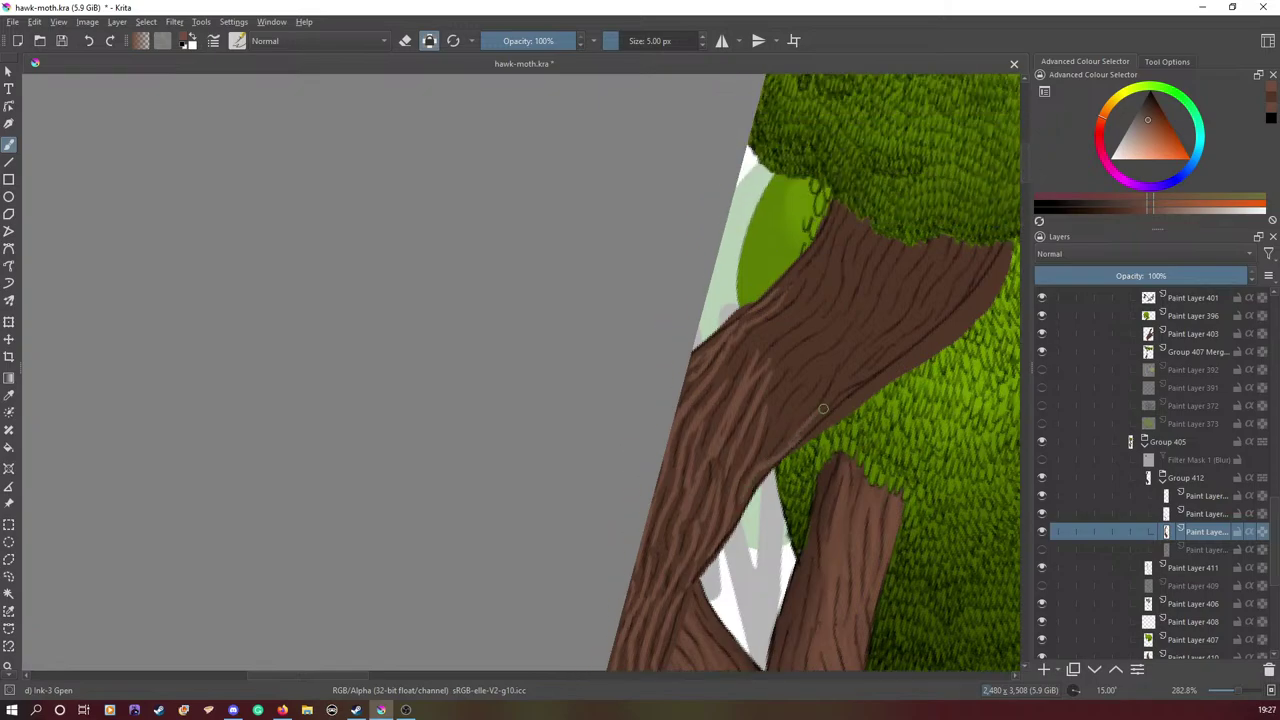
{"action": "left_click_drag", "start_coordinate": [877, 346], "coordinate": [843, 382]}
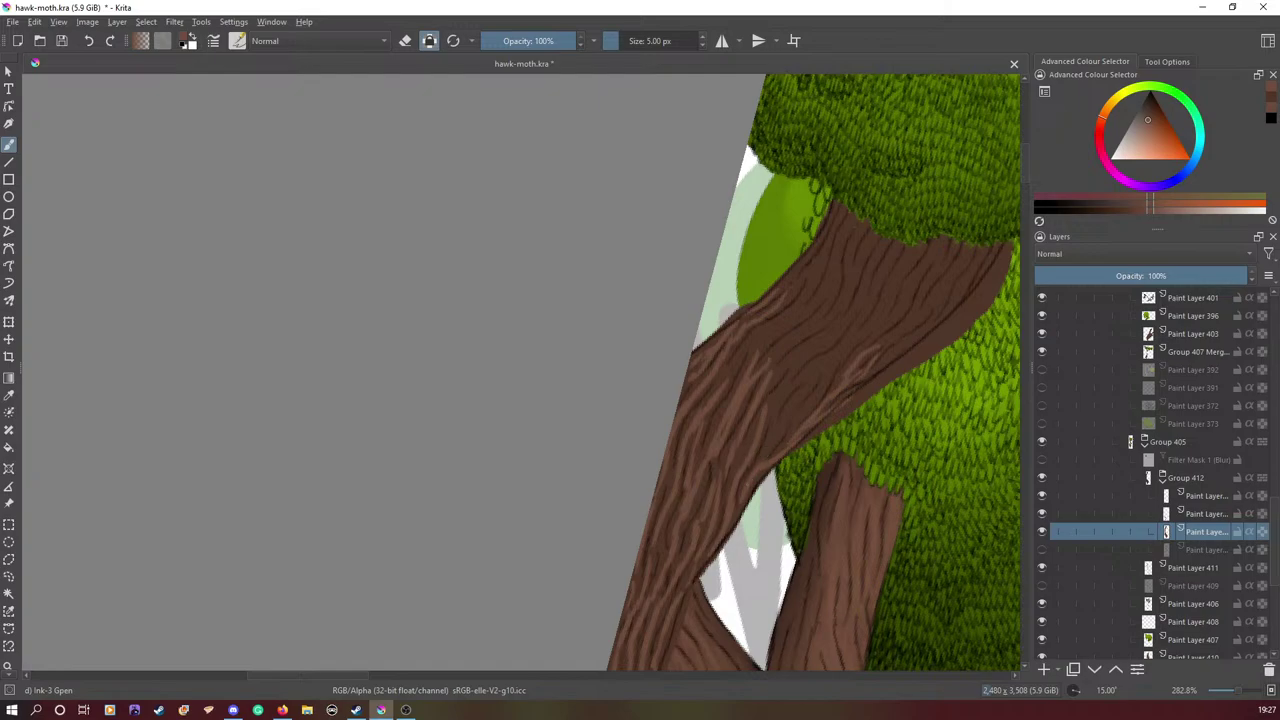
{"action": "mouse_move", "coordinate": [762, 458]}
{"action": "left_mouse_down"}
{"action": "mouse_move", "coordinate": [832, 366]}
{"action": "mouse_move", "coordinate": [783, 440]}
{"action": "left_mouse_up"}
{"action": "mouse_move", "coordinate": [829, 363]}
{"action": "left_mouse_down"}
{"action": "mouse_move", "coordinate": [915, 247]}
{"action": "mouse_move", "coordinate": [900, 240]}
{"action": "mouse_move", "coordinate": [848, 342]}
{"action": "left_mouse_up"}
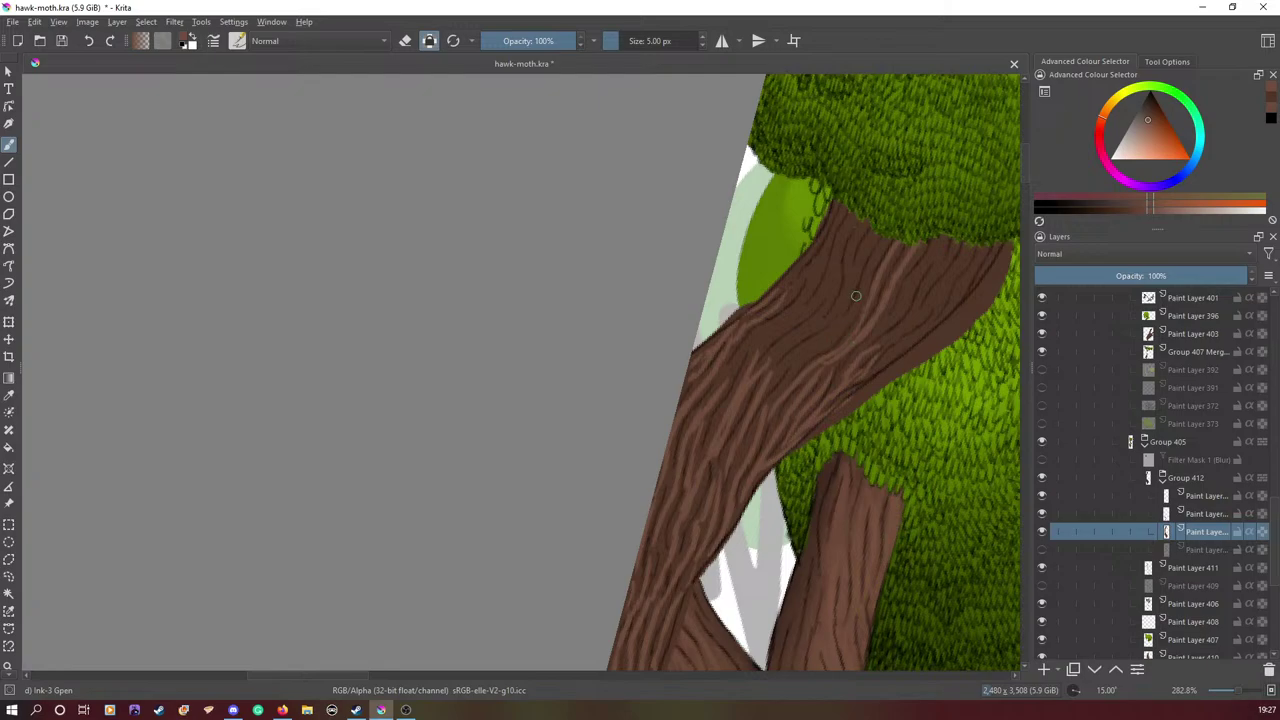
{"action": "mouse_move", "coordinate": [879, 250]}
{"action": "left_mouse_down"}
{"action": "mouse_move", "coordinate": [830, 342]}
{"action": "mouse_move", "coordinate": [760, 412]}
{"action": "mouse_move", "coordinate": [830, 322]}
{"action": "left_mouse_up"}
{"action": "mouse_move", "coordinate": [764, 370]}
{"action": "left_mouse_down"}
{"action": "mouse_move", "coordinate": [825, 317]}
{"action": "mouse_move", "coordinate": [873, 221]}
{"action": "mouse_move", "coordinate": [878, 230]}
{"action": "mouse_move", "coordinate": [843, 288]}
{"action": "mouse_move", "coordinate": [840, 245]}
{"action": "mouse_move", "coordinate": [816, 300]}
{"action": "mouse_move", "coordinate": [761, 353]}
{"action": "mouse_move", "coordinate": [806, 293]}
{"action": "mouse_move", "coordinate": [846, 192]}
{"action": "mouse_move", "coordinate": [761, 311]}
{"action": "mouse_move", "coordinate": [811, 272]}
{"action": "mouse_move", "coordinate": [720, 388]}
{"action": "left_mouse_up"}
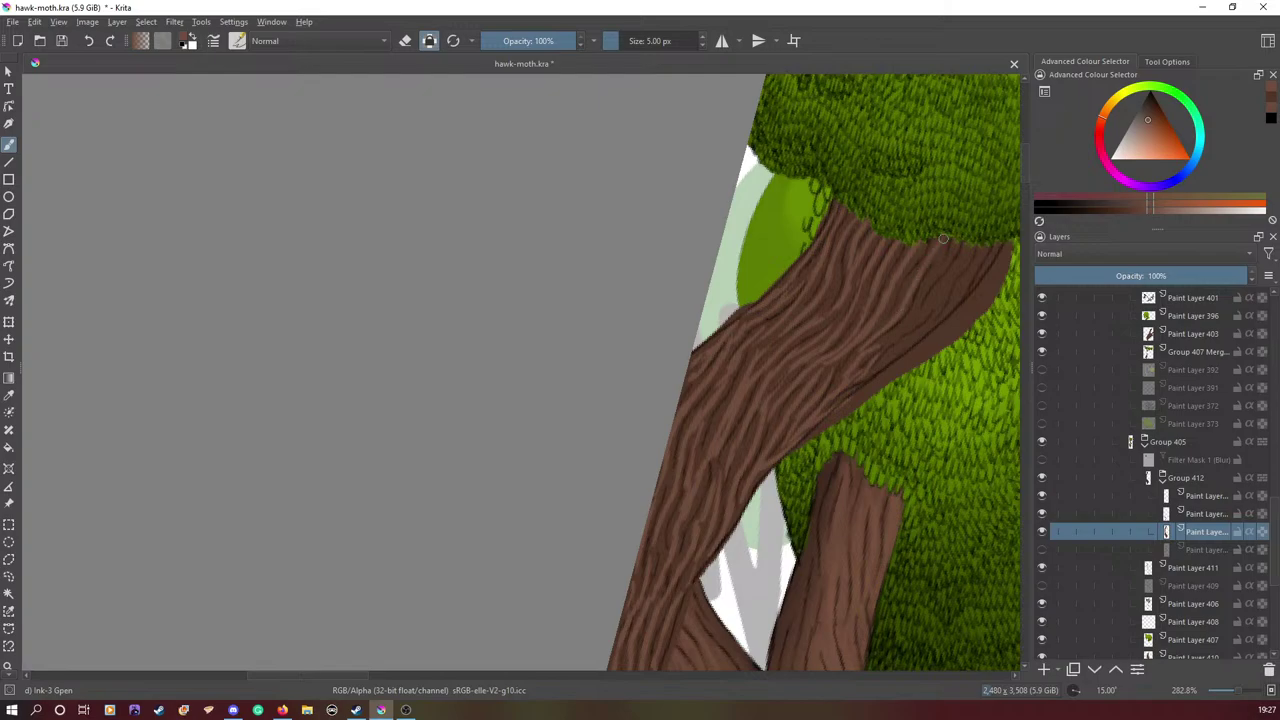
{"action": "mouse_move", "coordinate": [952, 252]}
{"action": "left_mouse_down"}
{"action": "mouse_move", "coordinate": [890, 338]}
{"action": "mouse_move", "coordinate": [958, 264]}
{"action": "mouse_move", "coordinate": [928, 324]}
{"action": "mouse_move", "coordinate": [868, 380]}
{"action": "left_mouse_up"}
{"action": "mouse_move", "coordinate": [944, 310]}
{"action": "left_mouse_down"}
{"action": "mouse_move", "coordinate": [983, 270]}
{"action": "mouse_move", "coordinate": [954, 303]}
{"action": "left_mouse_up"}
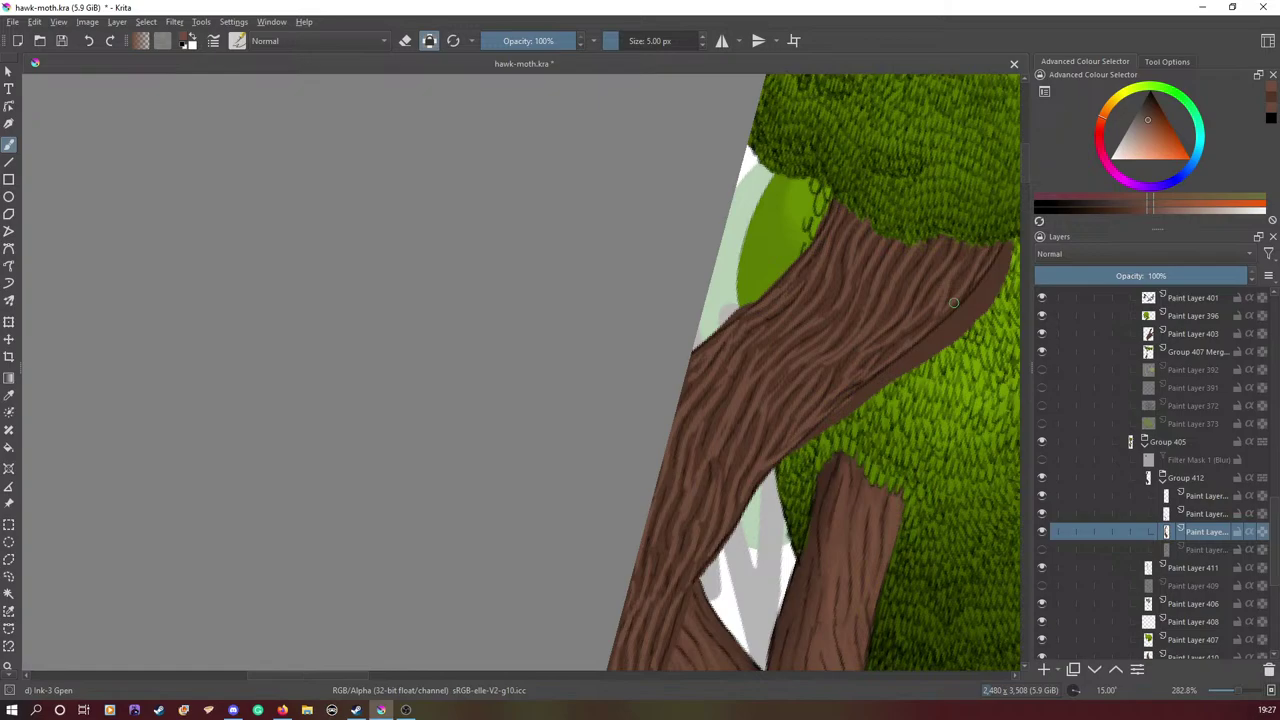
- Switch to the Blender Basic brush preset and set its size to 7.52 px
{"action": "left_click", "coordinate": [236, 40]}
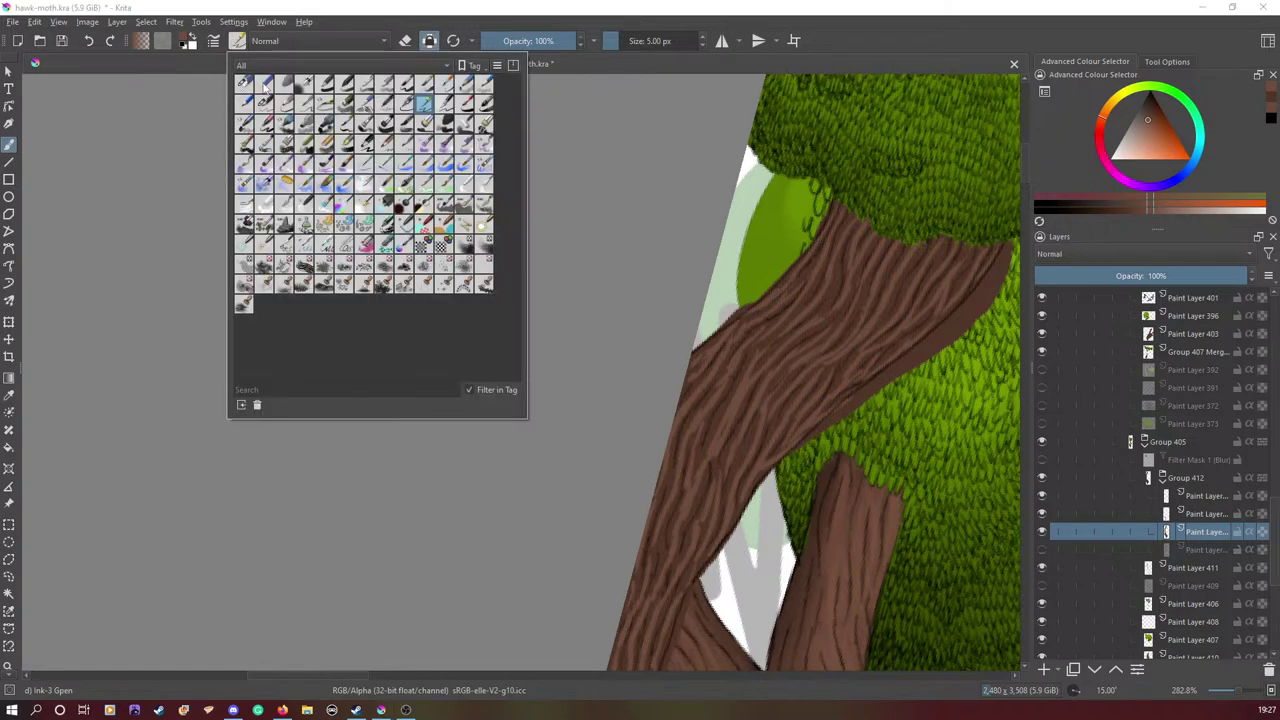
{"action": "left_click", "coordinate": [464, 183]}
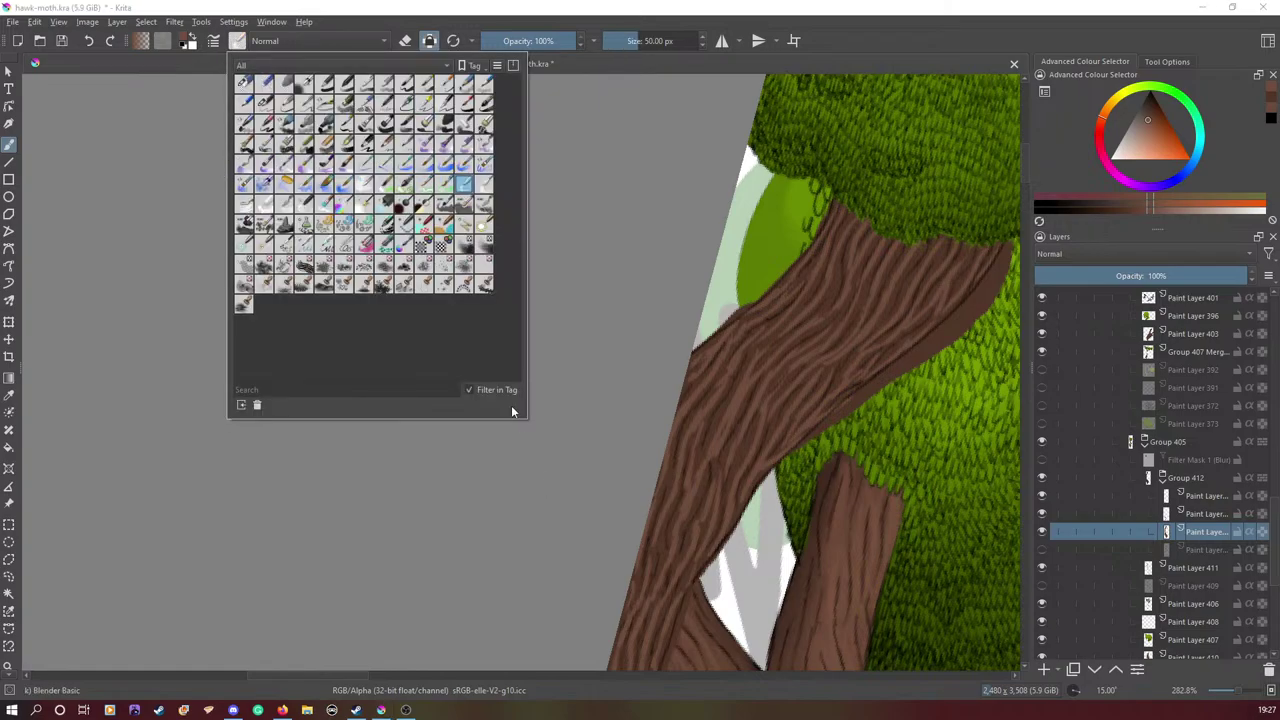
{"action": "right_click", "coordinate": [599, 417]}
{"action": "left_click", "coordinate": [471, 148]}
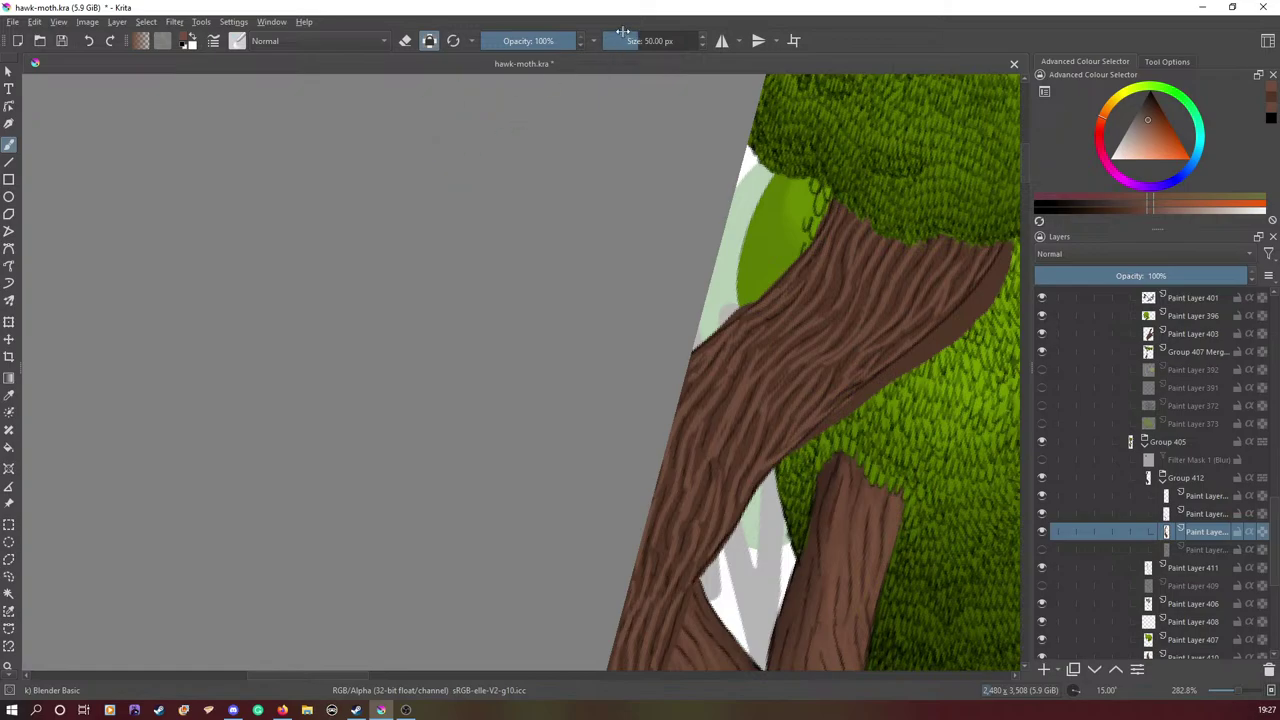
{"action": "left_click_drag", "start_coordinate": [622, 32], "coordinate": [619, 76]}
- Reset the canvas rotation to 0° and zoom out to 50% to examine the new bark against the whole forest
{"action": "left_click_drag", "start_coordinate": [345, 676], "coordinate": [381, 676]}
{"action": "left_click_drag", "start_coordinate": [1248, 692], "coordinate": [1230, 693]}
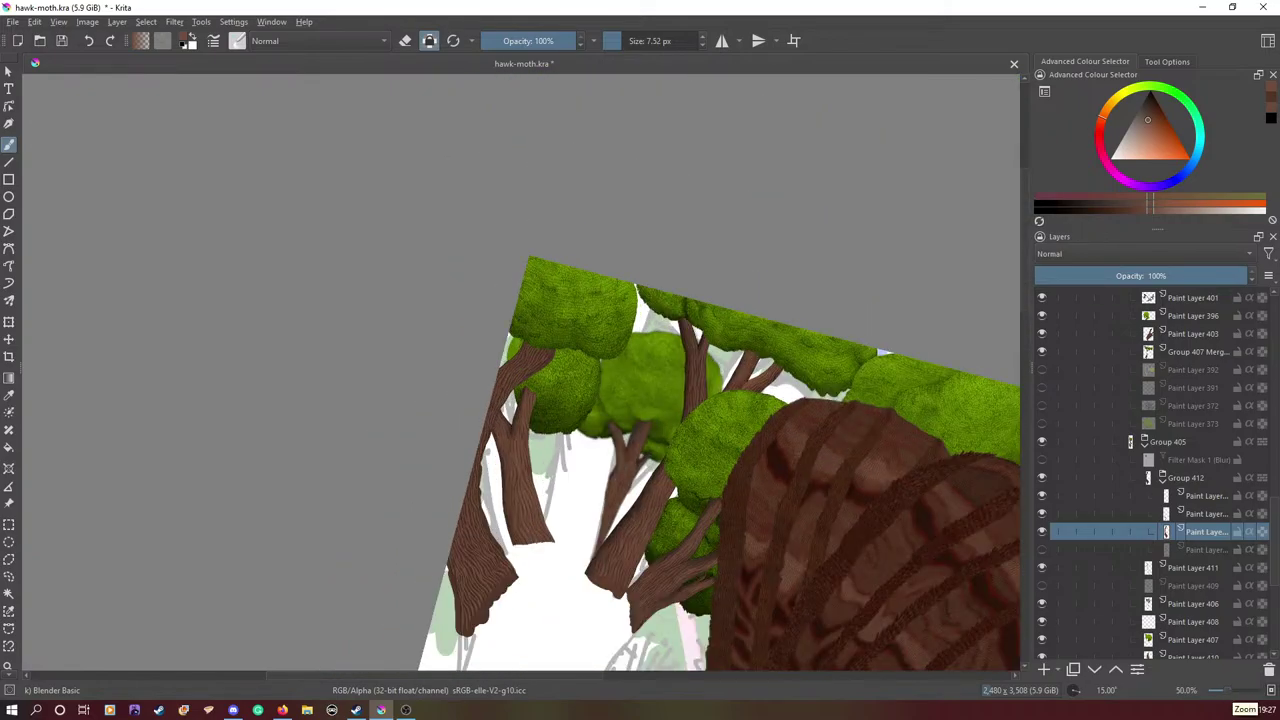
{"action": "right_click", "coordinate": [375, 280]}
{"action": "left_click_drag", "start_coordinate": [404, 172], "coordinate": [376, 166]}
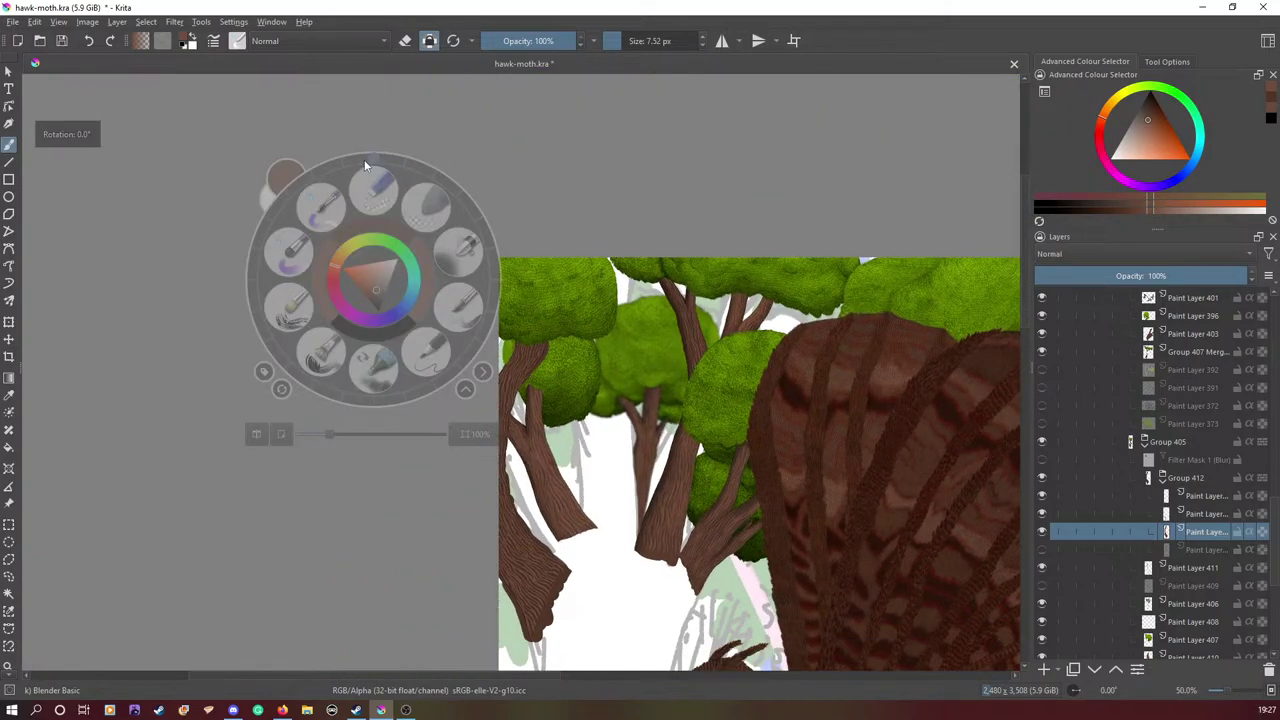
{"action": "left_click", "coordinate": [566, 593]}
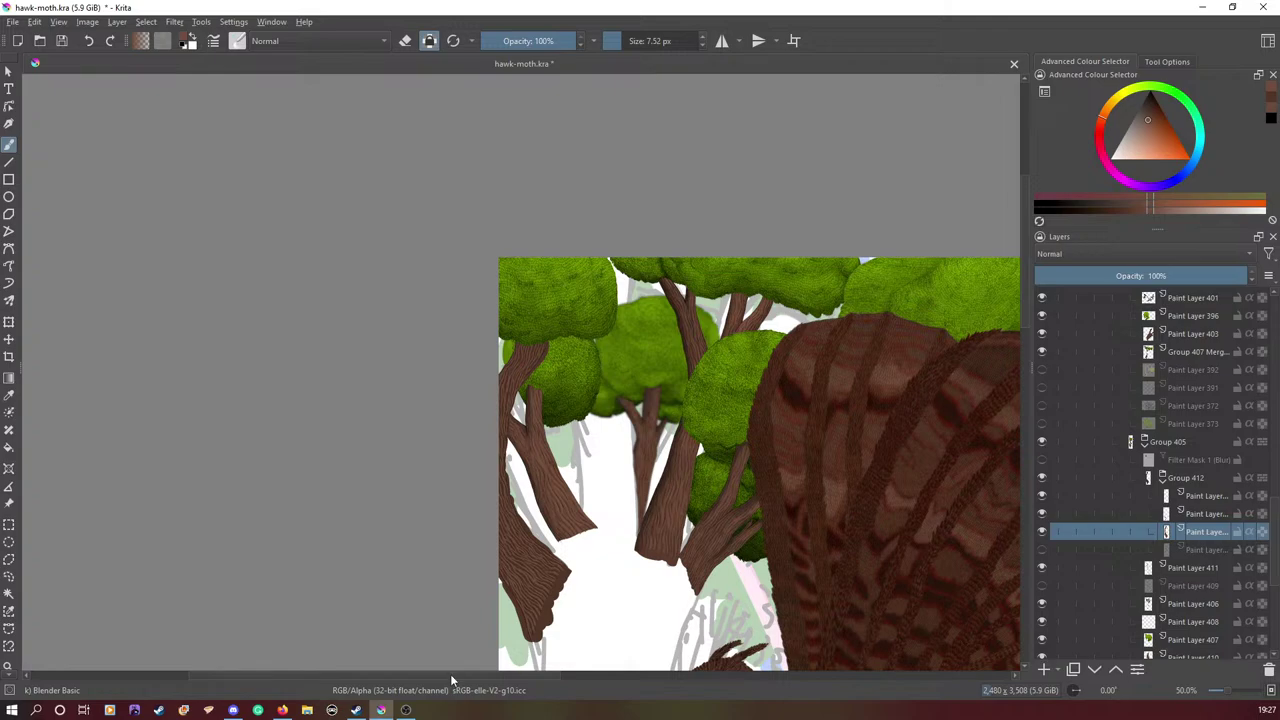
{"action": "left_click_drag", "start_coordinate": [445, 677], "coordinate": [590, 666]}
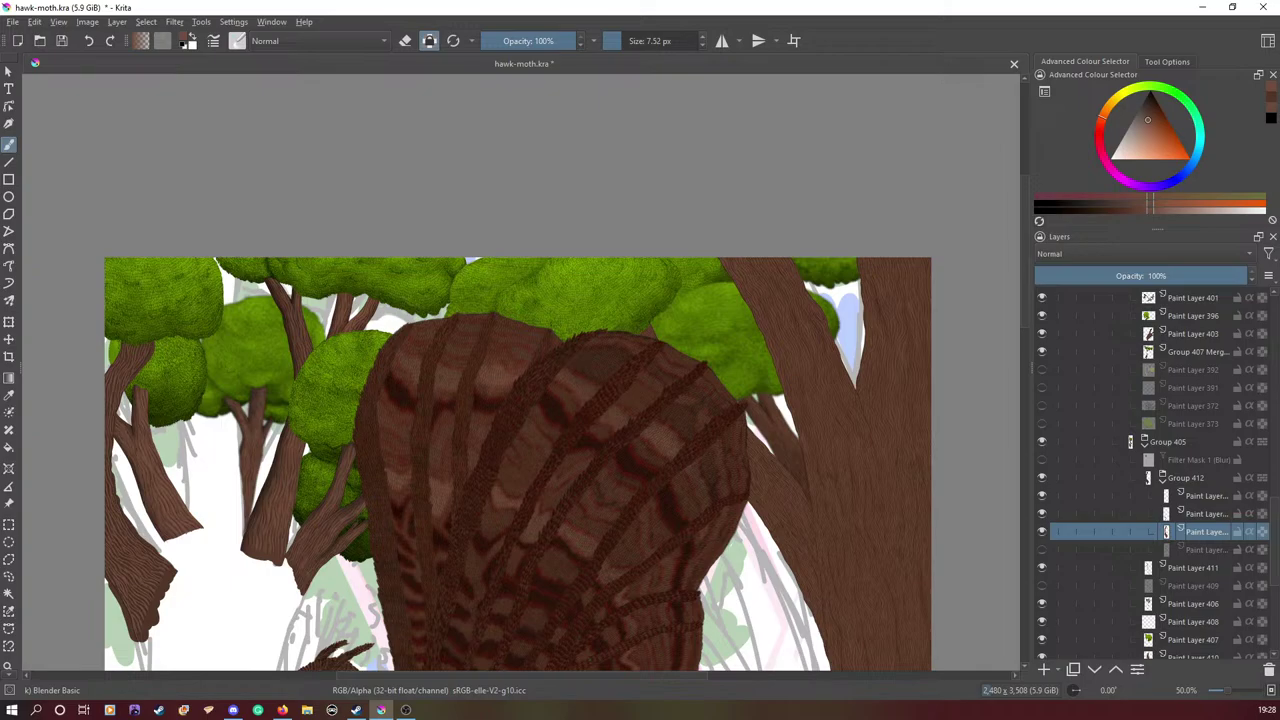
{"action": "key", "text": "e"}
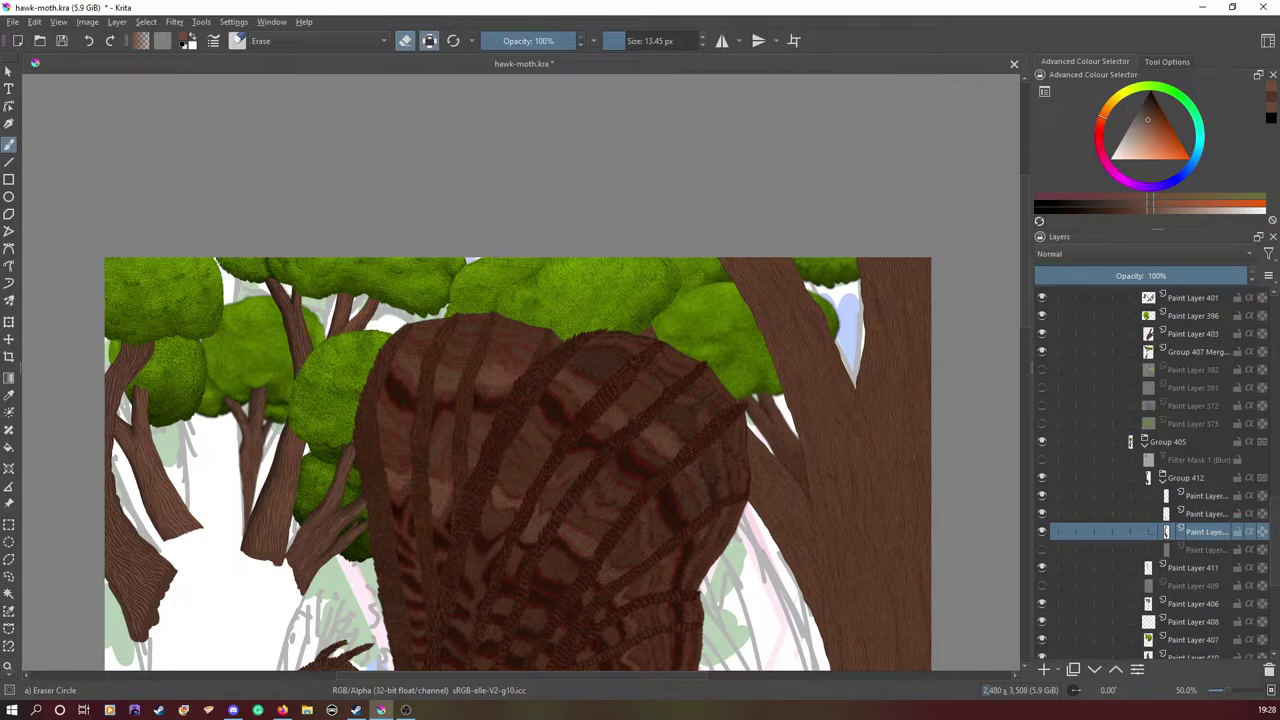
{"action": "key", "text": "e"}
- Blend the light brown bark strokes across the wide lower section of the leftmost trunk with the Blender Basic brush
{"action": "left_click_drag", "start_coordinate": [414, 680], "coordinate": [316, 680]}
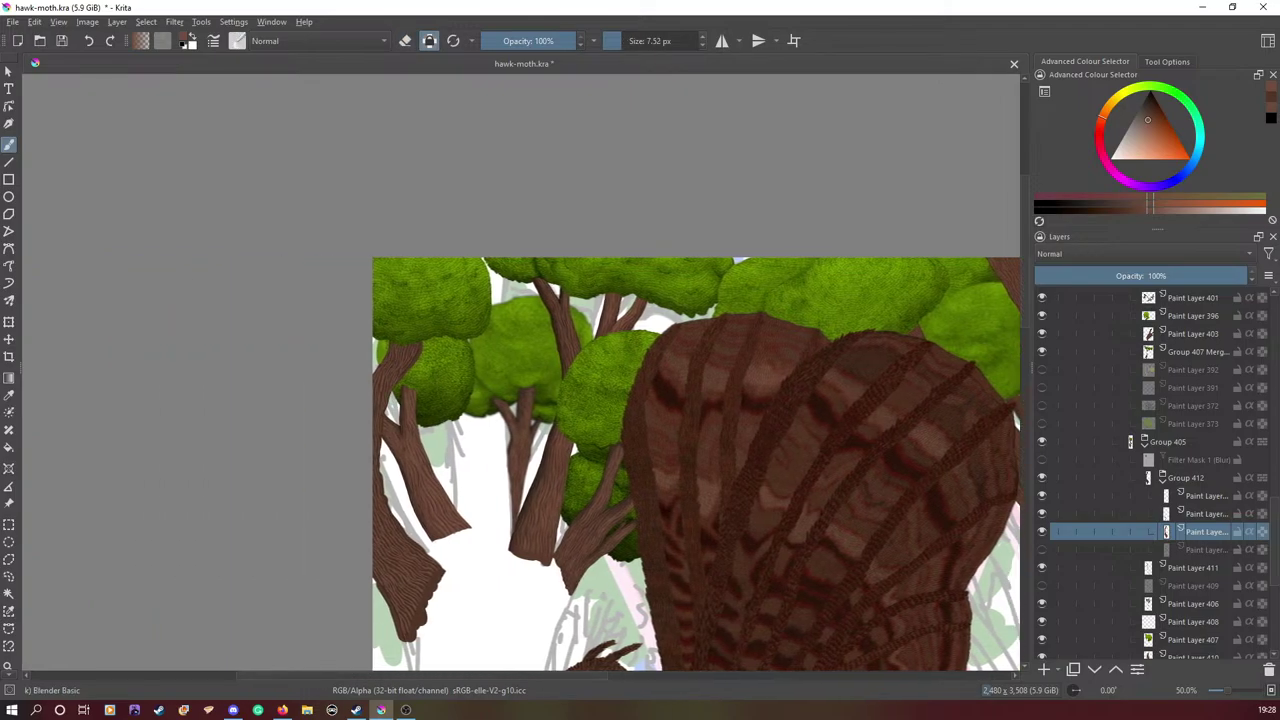
{"action": "left_click_drag", "start_coordinate": [1025, 292], "coordinate": [1025, 343]}
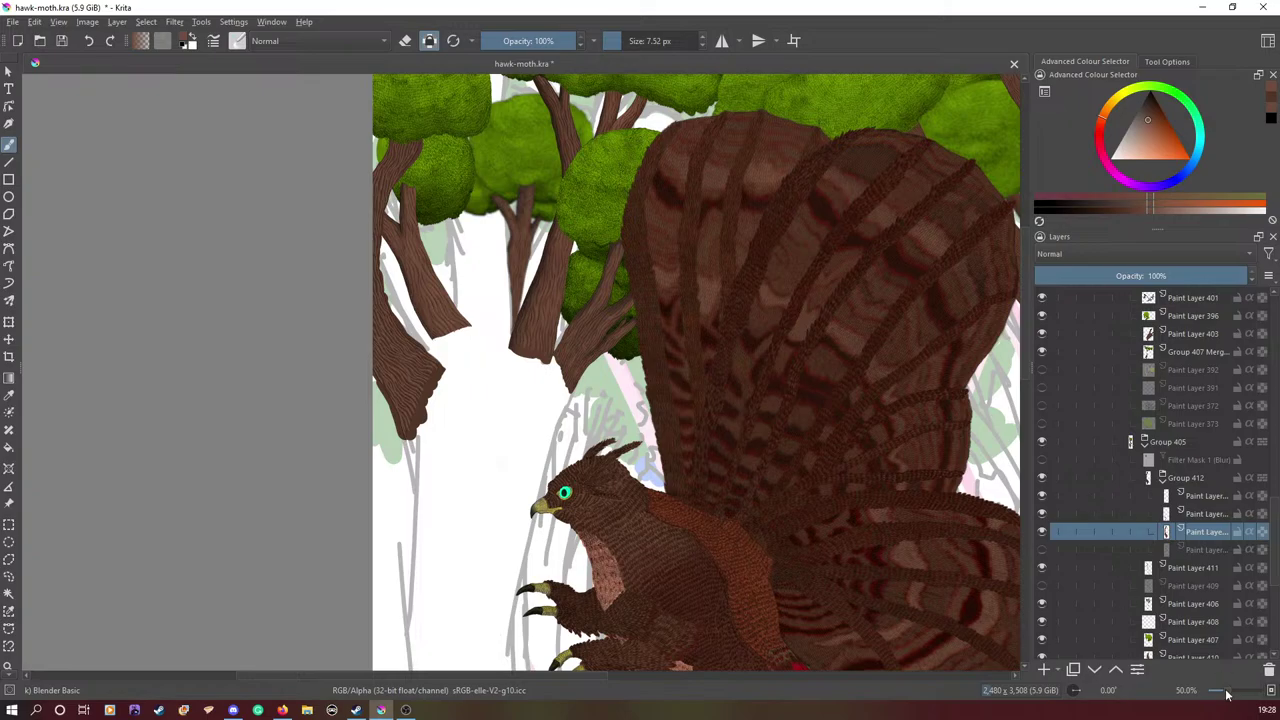
{"action": "left_click_drag", "start_coordinate": [1226, 691], "coordinate": [1241, 694]}
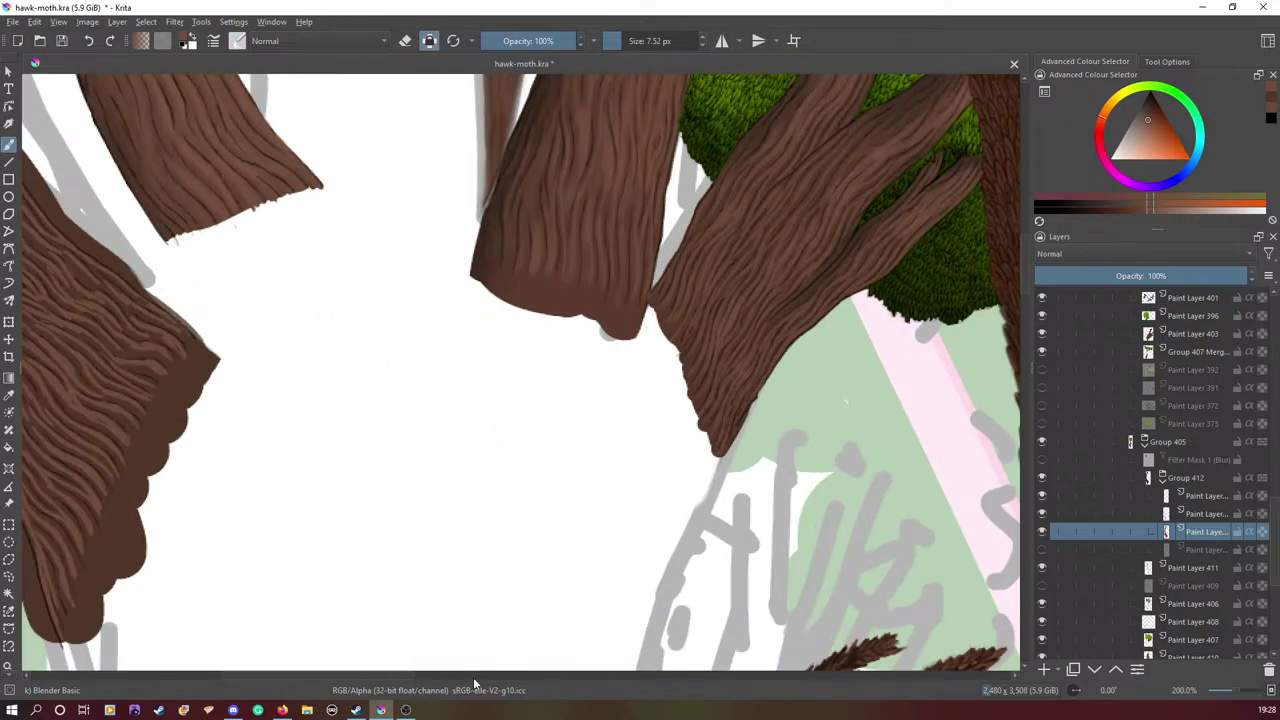
{"action": "left_click_drag", "start_coordinate": [363, 677], "coordinate": [285, 677]}
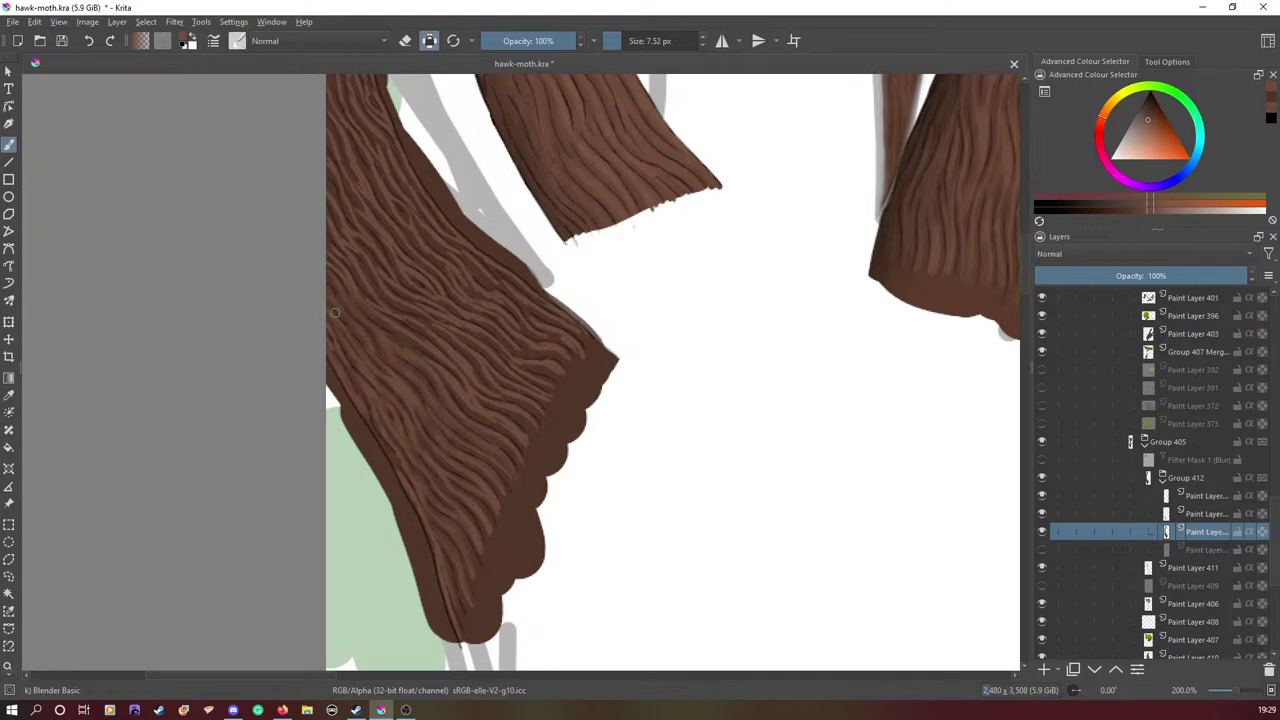
{"action": "left_click_drag", "start_coordinate": [1024, 282], "coordinate": [1024, 267]}
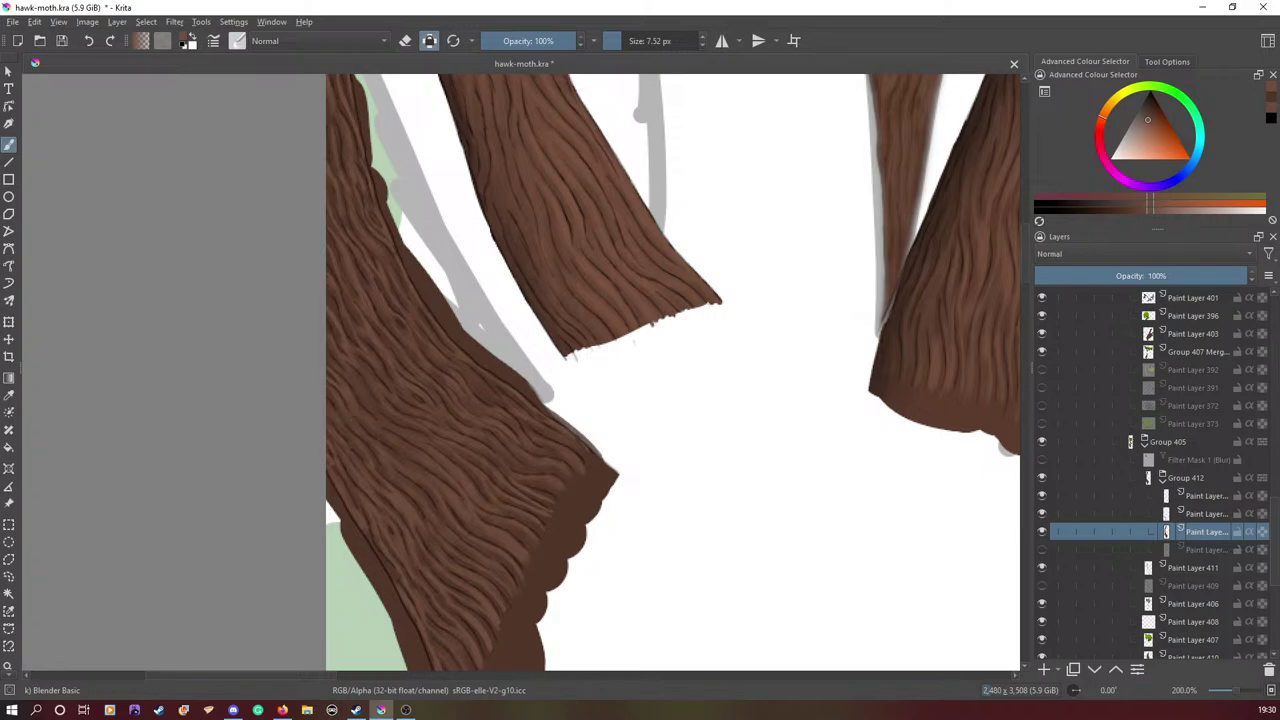
{"action": "scroll", "coordinate": [1000, 320], "scroll_direction": "down", "scroll_amount": 5}
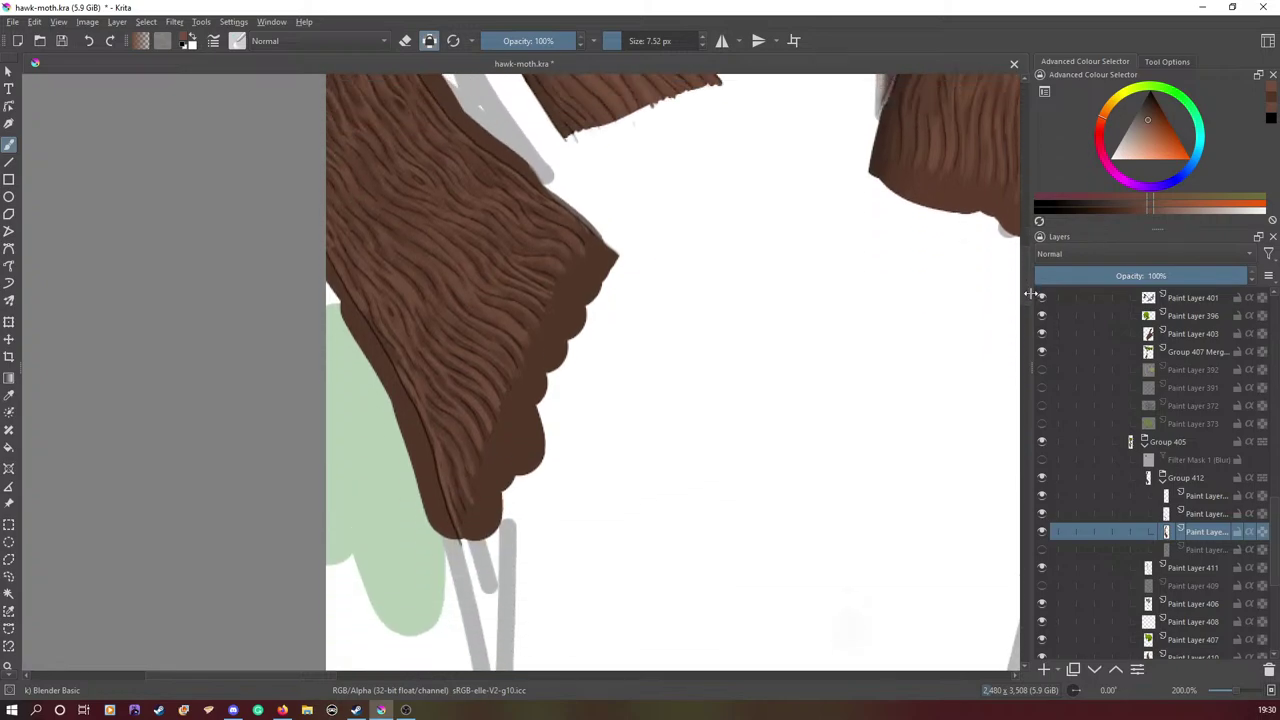
- Blend the bark strokes up the leftmost tree's narrow section and along its upper branch to the foliage edge
{"action": "scroll", "coordinate": [1028, 293], "scroll_direction": "up", "scroll_amount": 10}
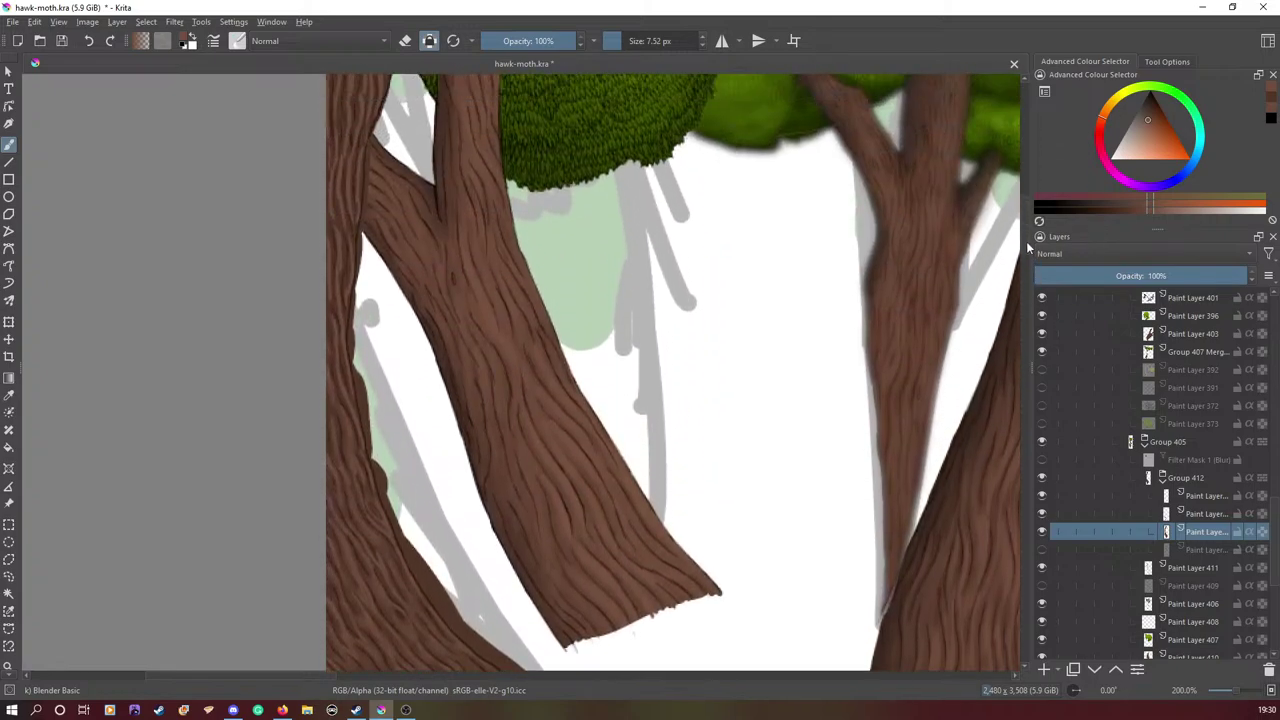
{"action": "left_click_drag", "start_coordinate": [1026, 241], "coordinate": [1026, 239]}
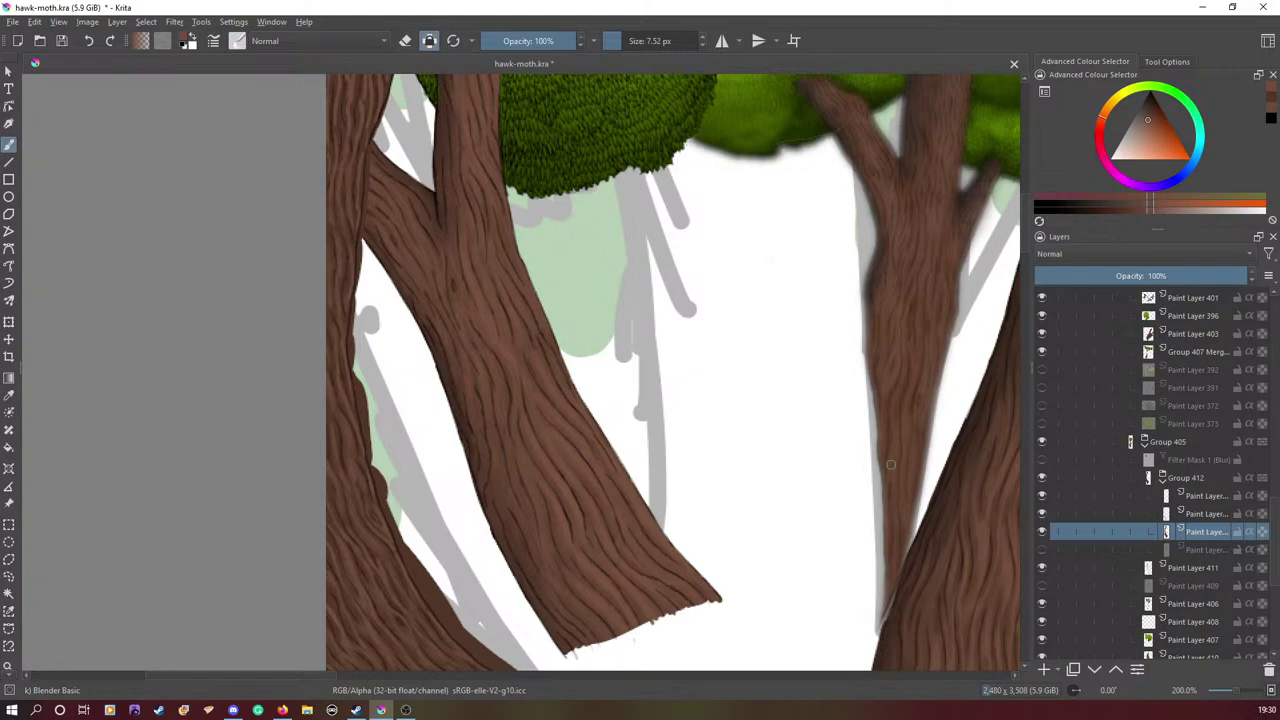
{"action": "scroll", "coordinate": [1025, 242], "scroll_direction": "down", "scroll_amount": 5}
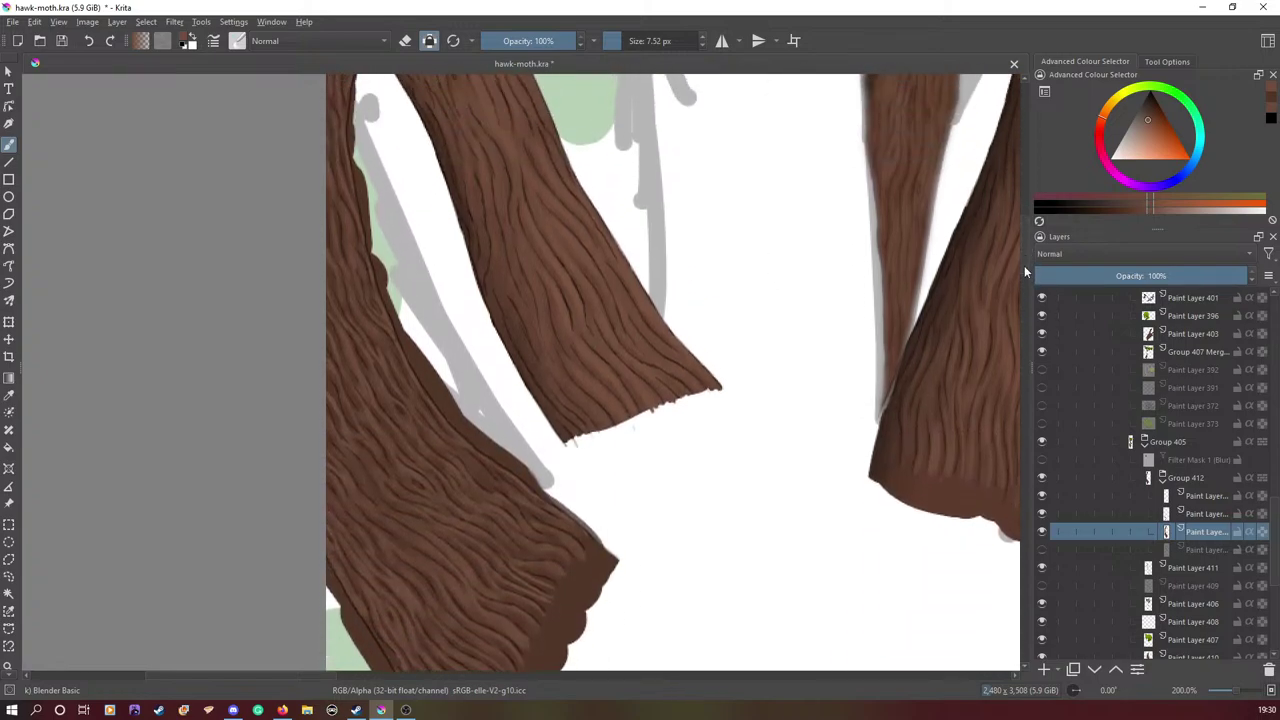
{"action": "scroll", "coordinate": [1024, 265], "scroll_direction": "up", "scroll_amount": 8}
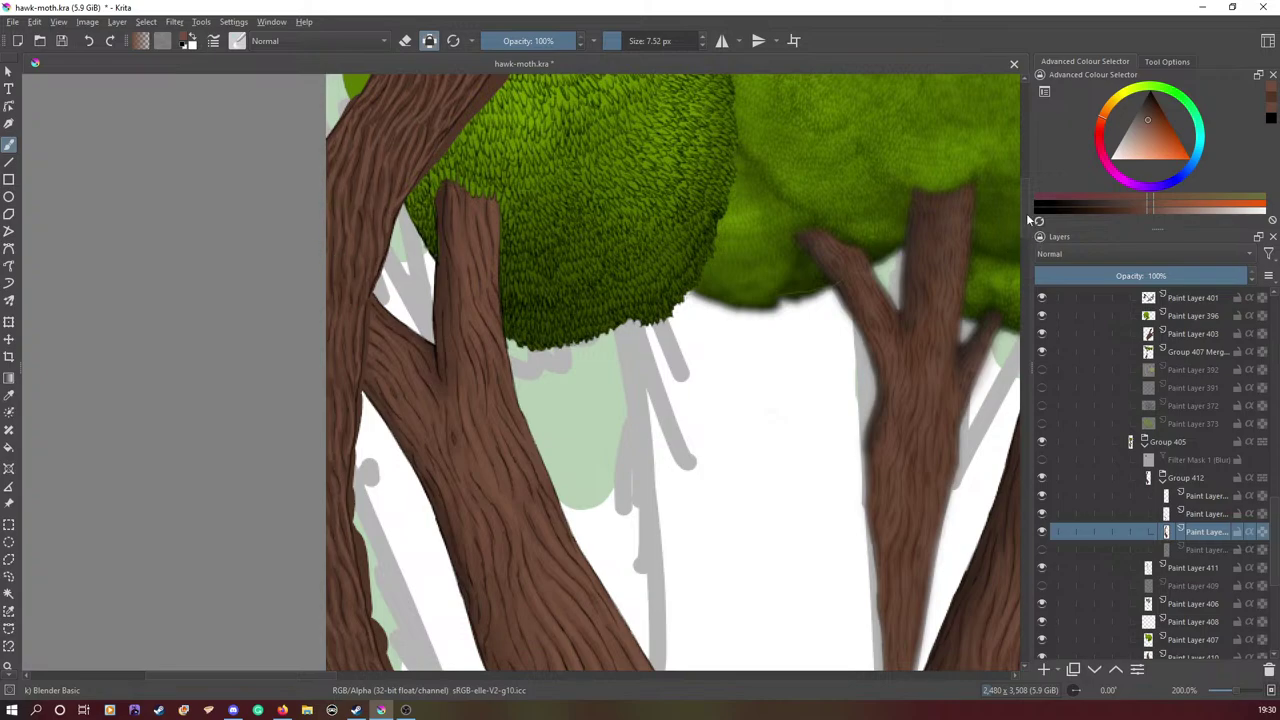
{"action": "scroll", "coordinate": [1026, 213], "scroll_direction": "up", "scroll_amount": 5}
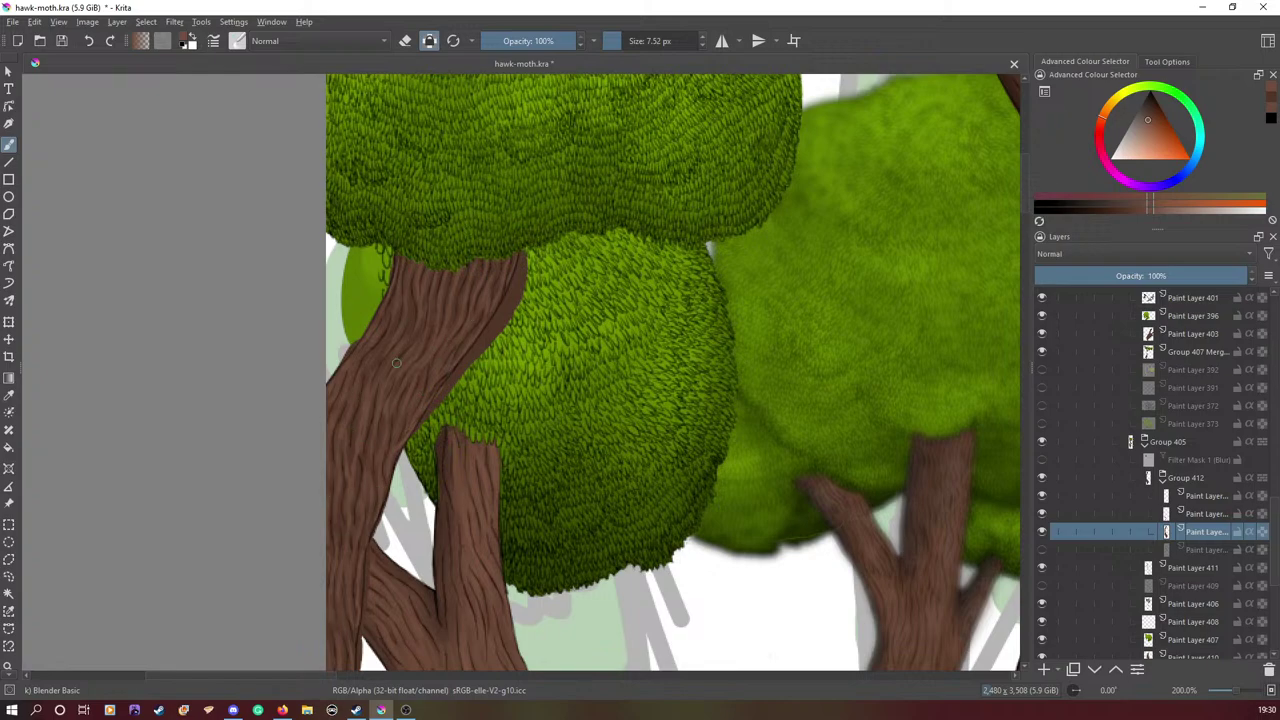
{"action": "left_click_drag", "start_coordinate": [1025, 207], "coordinate": [1043, 263]}
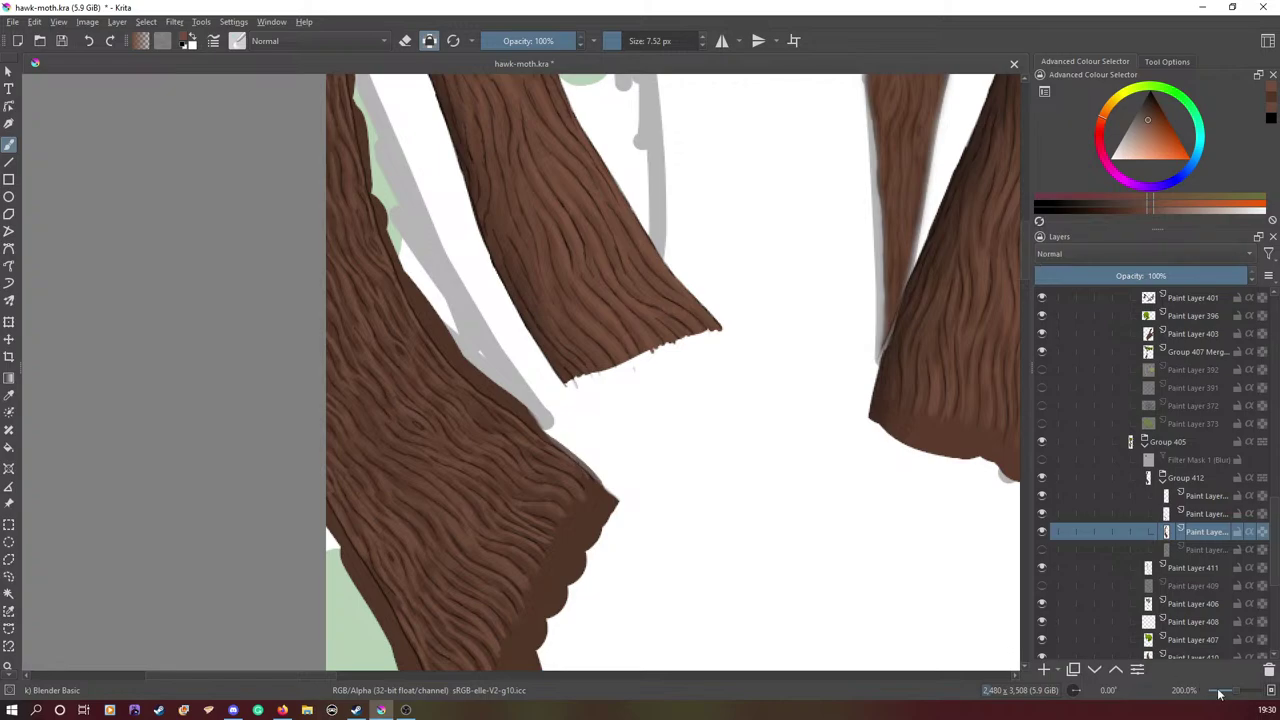
- Set the zoom to 141.4% around the leftmost trunk and choose a darker brown as the painting colour
{"action": "left_click_drag", "start_coordinate": [1237, 690], "coordinate": [1234, 692]}
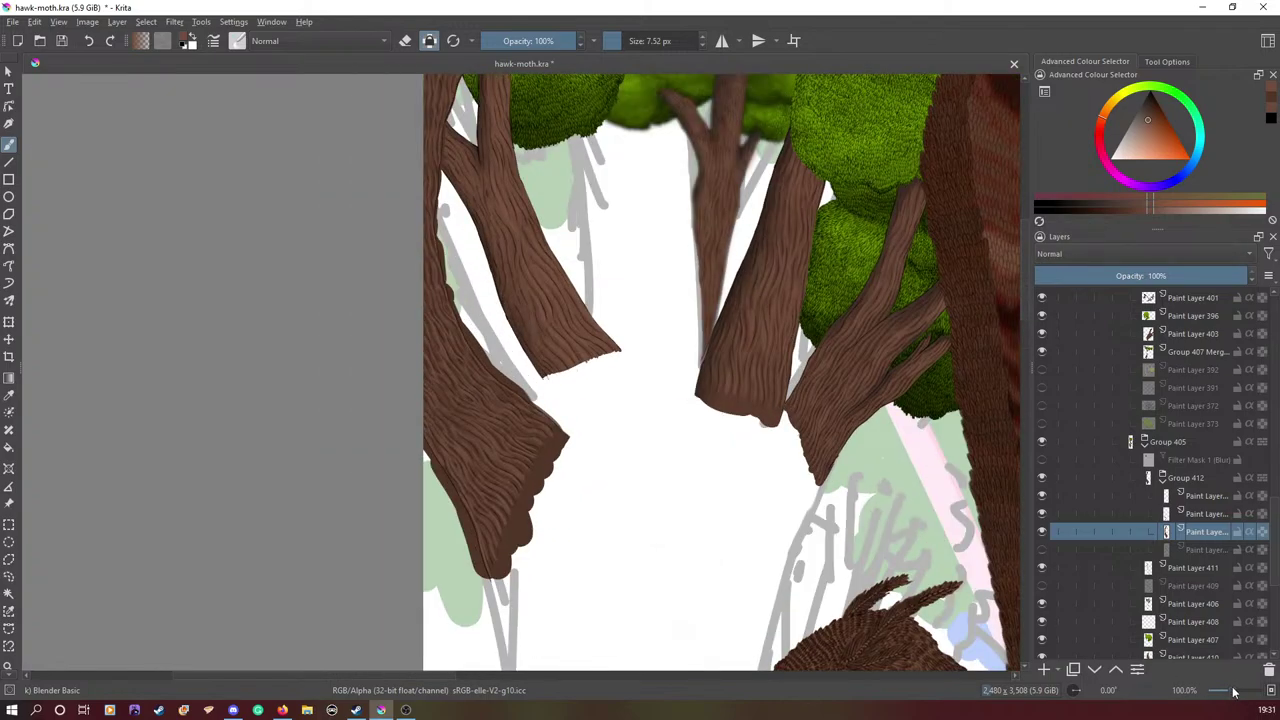
{"action": "left_click_drag", "start_coordinate": [1234, 691], "coordinate": [1238, 690]}
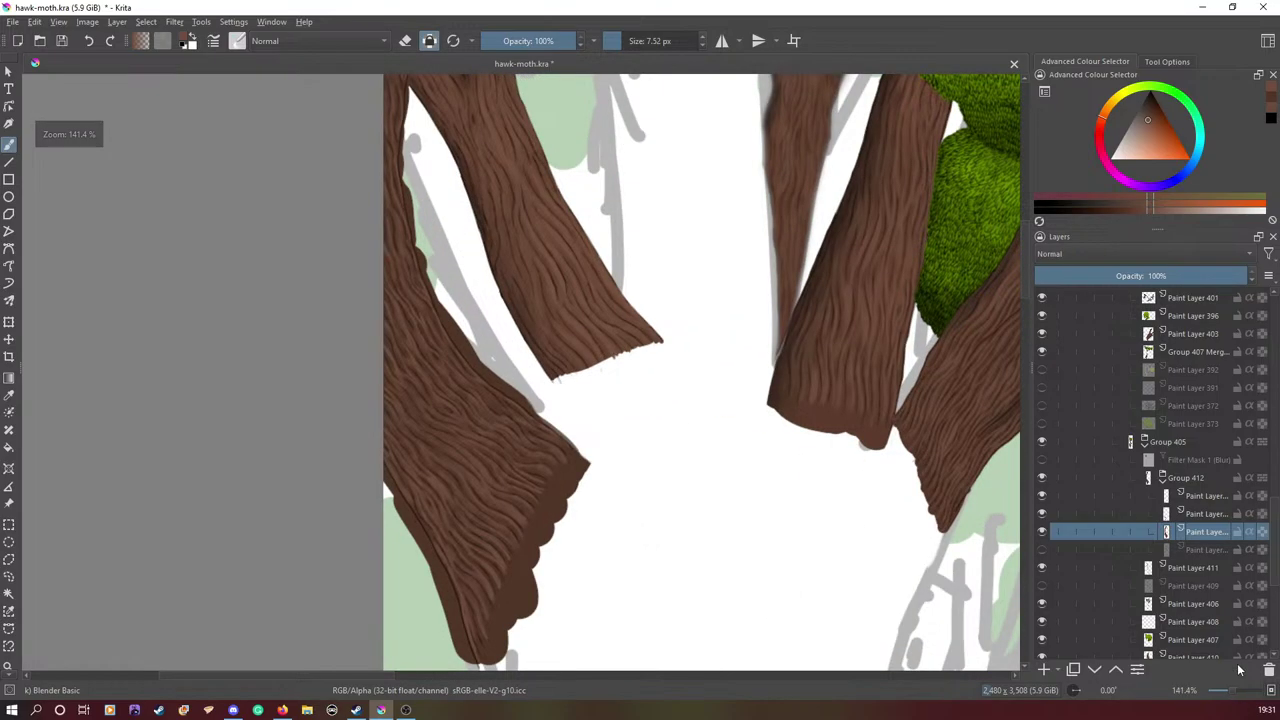
{"action": "right_click", "coordinate": [422, 490]}
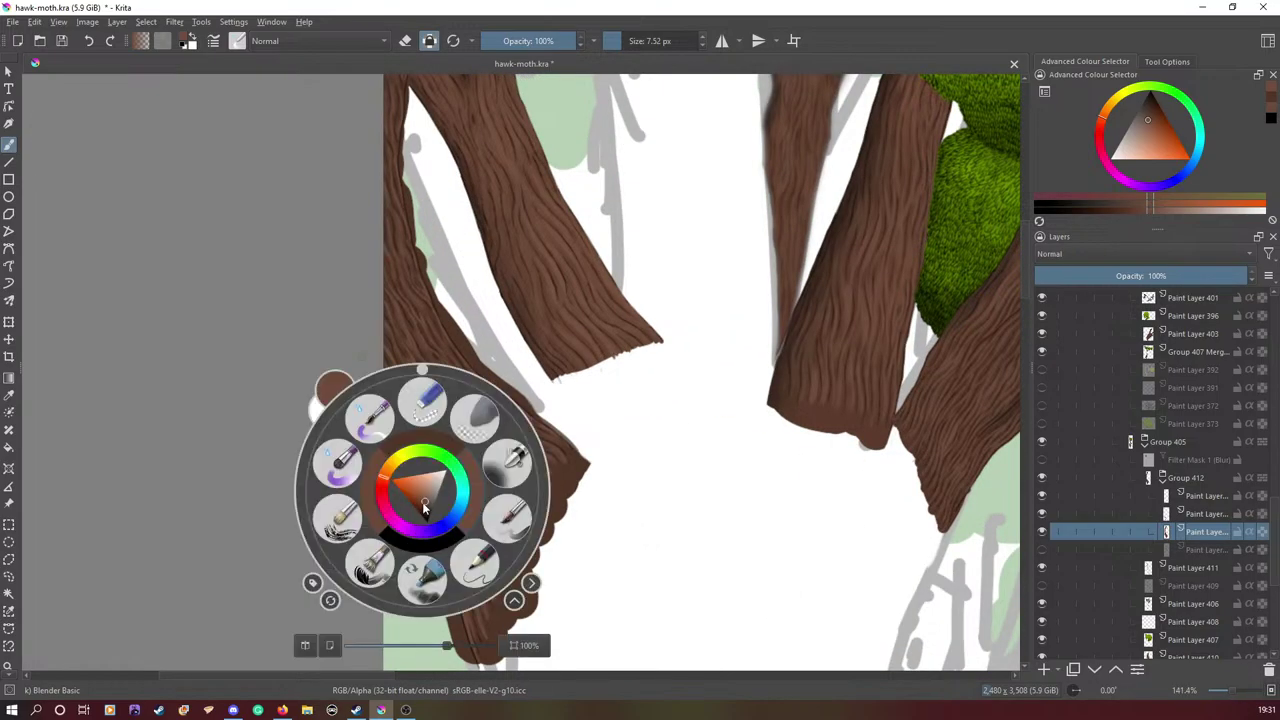
{"action": "left_click_drag", "start_coordinate": [424, 503], "coordinate": [426, 507]}
{"action": "right_click", "coordinate": [426, 506]}
- Switch to the Basic-2 Opacity brush preset, set its opacity to 57%, and turn on full screen mode
{"action": "left_click", "coordinate": [235, 42]}
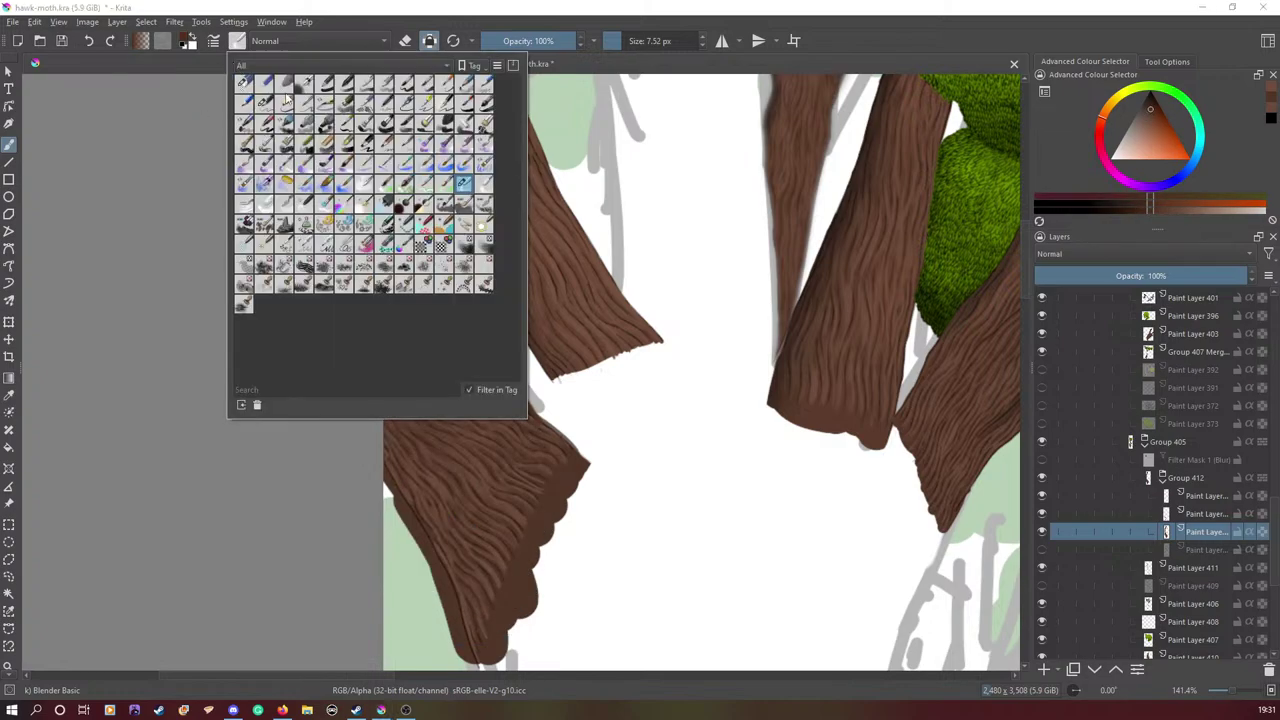
{"action": "left_click", "coordinate": [345, 82]}
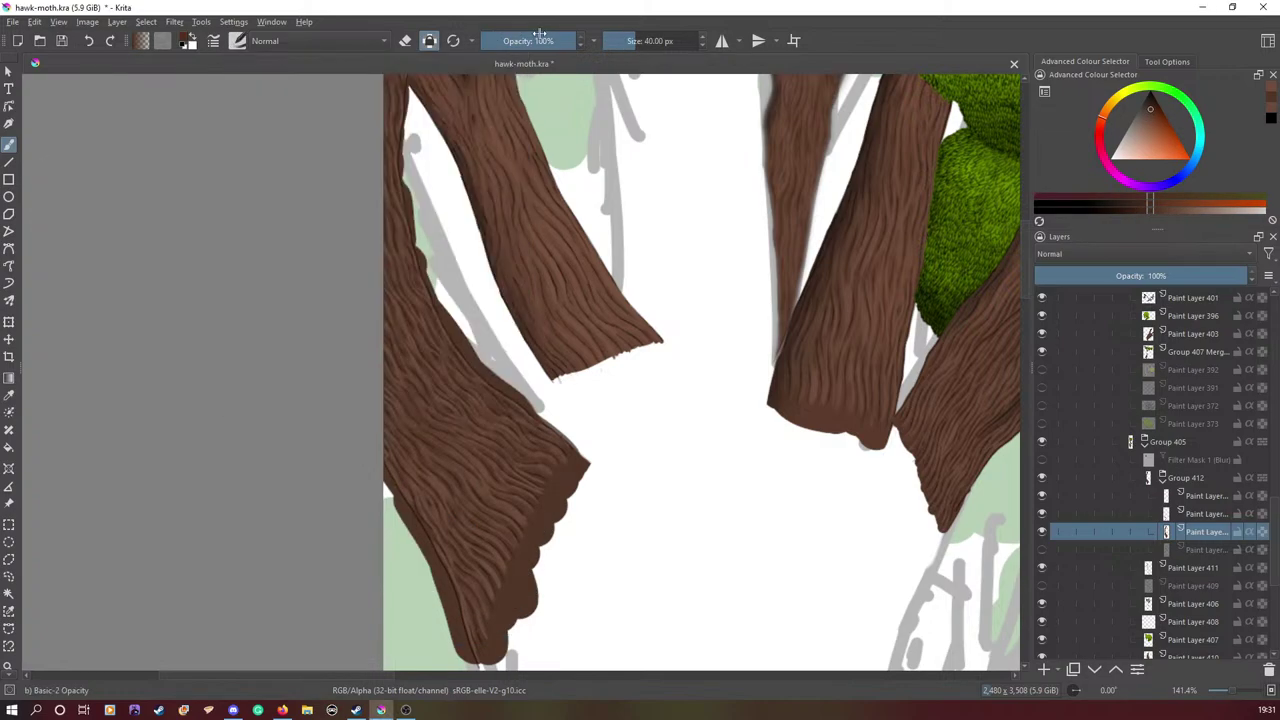
{"action": "left_click_drag", "start_coordinate": [538, 40], "coordinate": [530, 40]}
{"action": "left_click", "coordinate": [59, 21]}
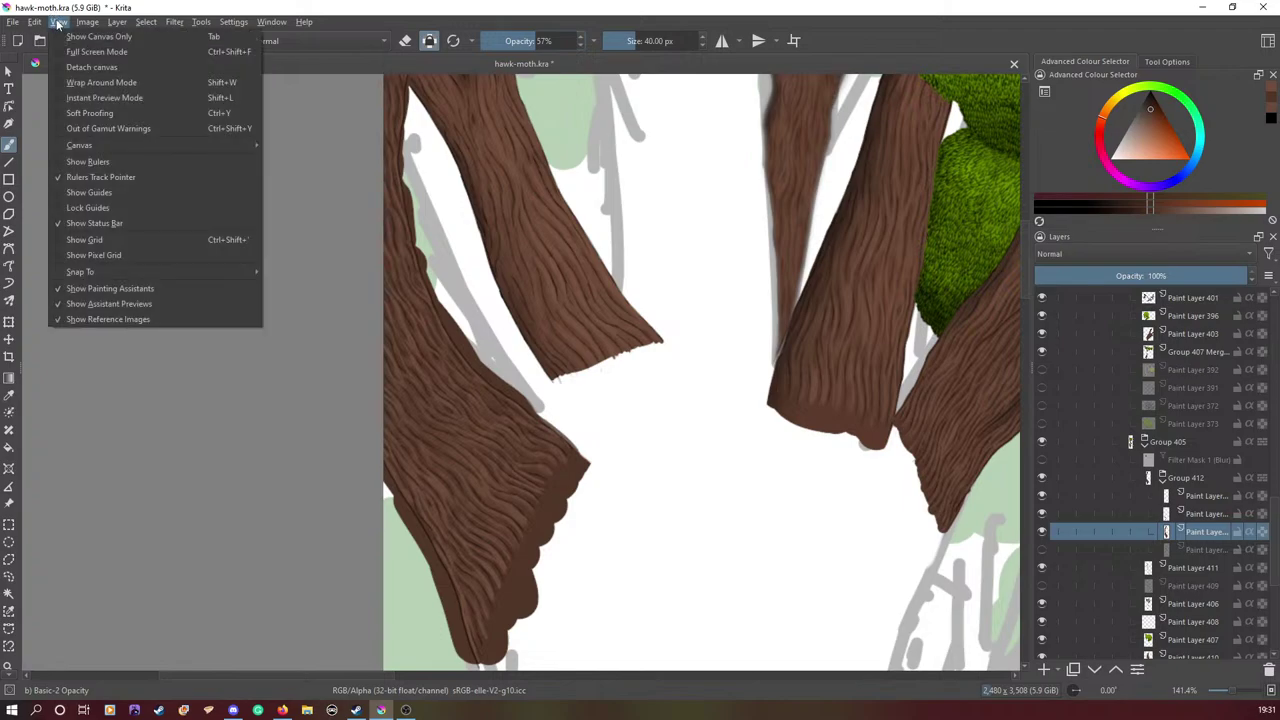
{"action": "left_click", "coordinate": [74, 51]}
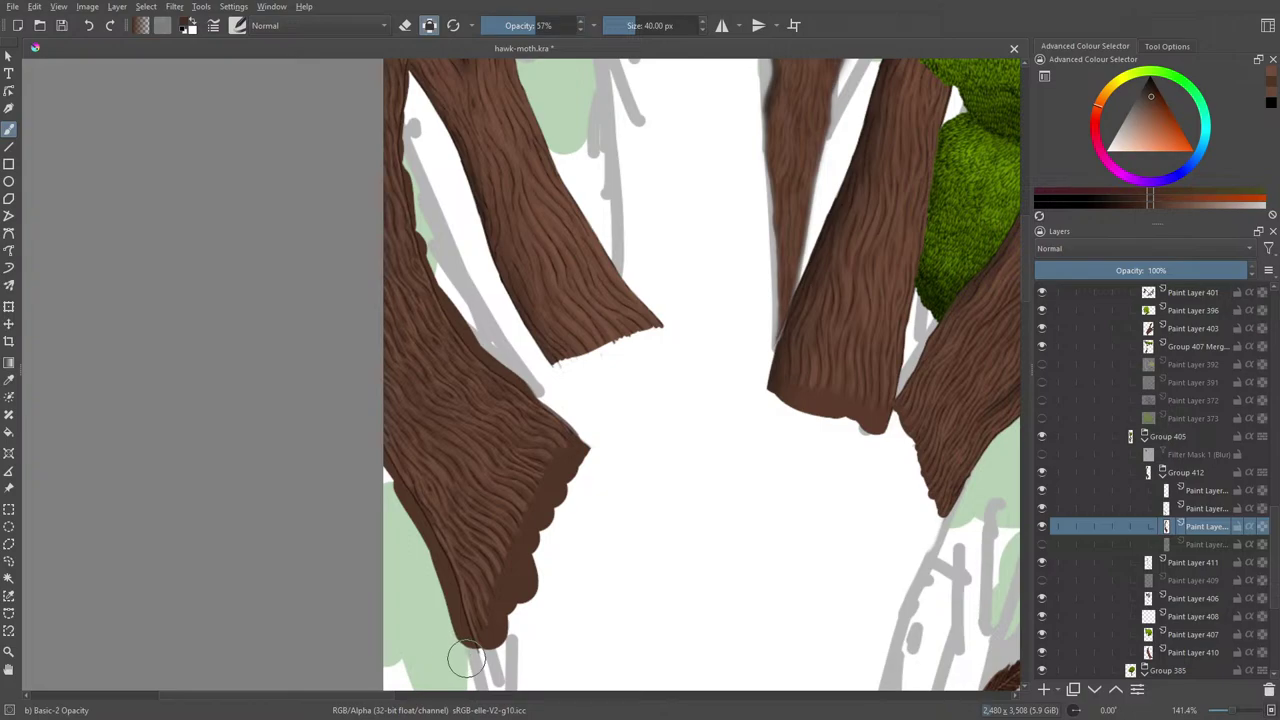
- Shade the outer lower edge of the leftmost trunk with dark brown, deepening it with an even darker brown
{"action": "left_click_drag", "start_coordinate": [466, 657], "coordinate": [428, 528]}
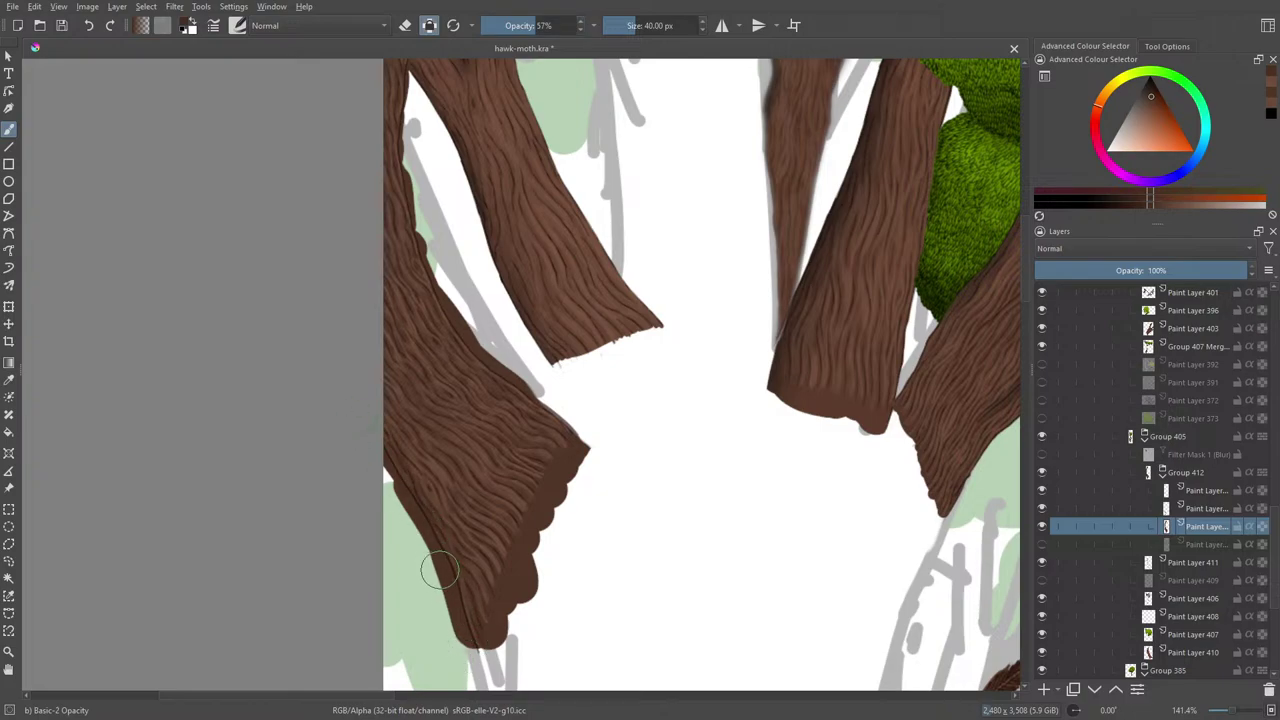
{"action": "right_click", "coordinate": [398, 537]}
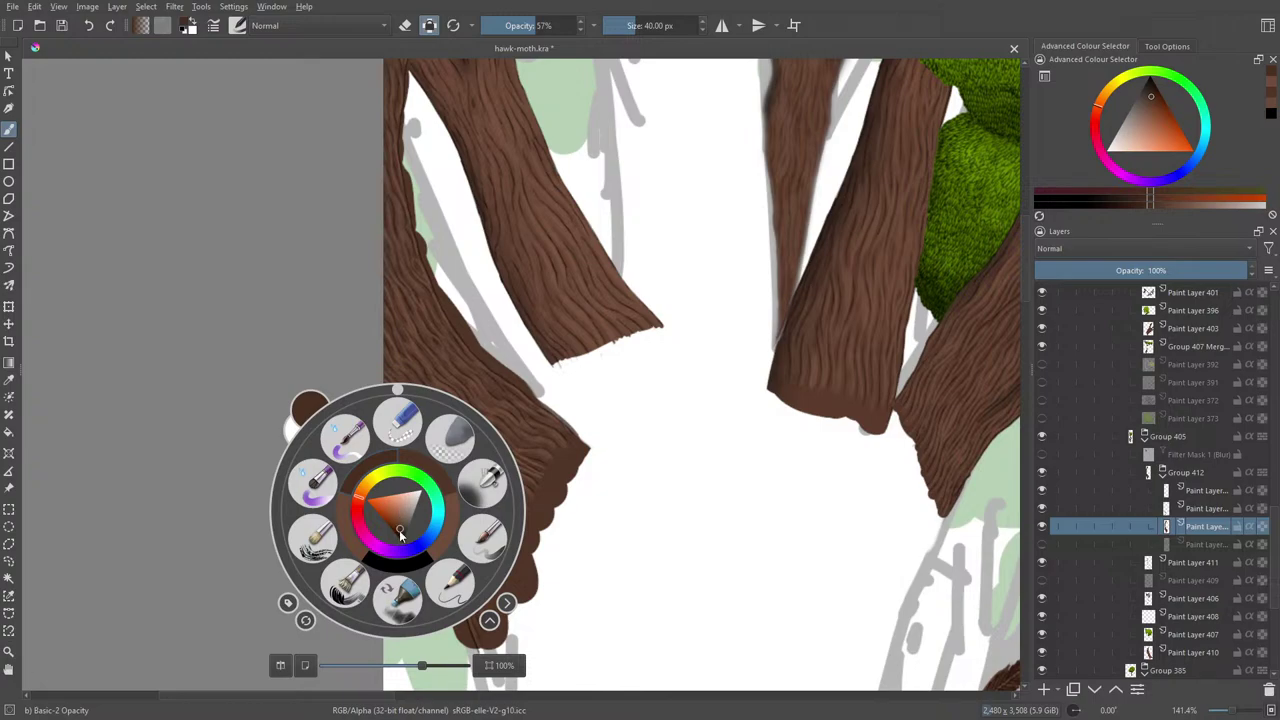
{"action": "left_click", "coordinate": [401, 533]}
{"action": "right_click", "coordinate": [338, 434]}
{"action": "left_click_drag", "start_coordinate": [391, 449], "coordinate": [463, 628]}
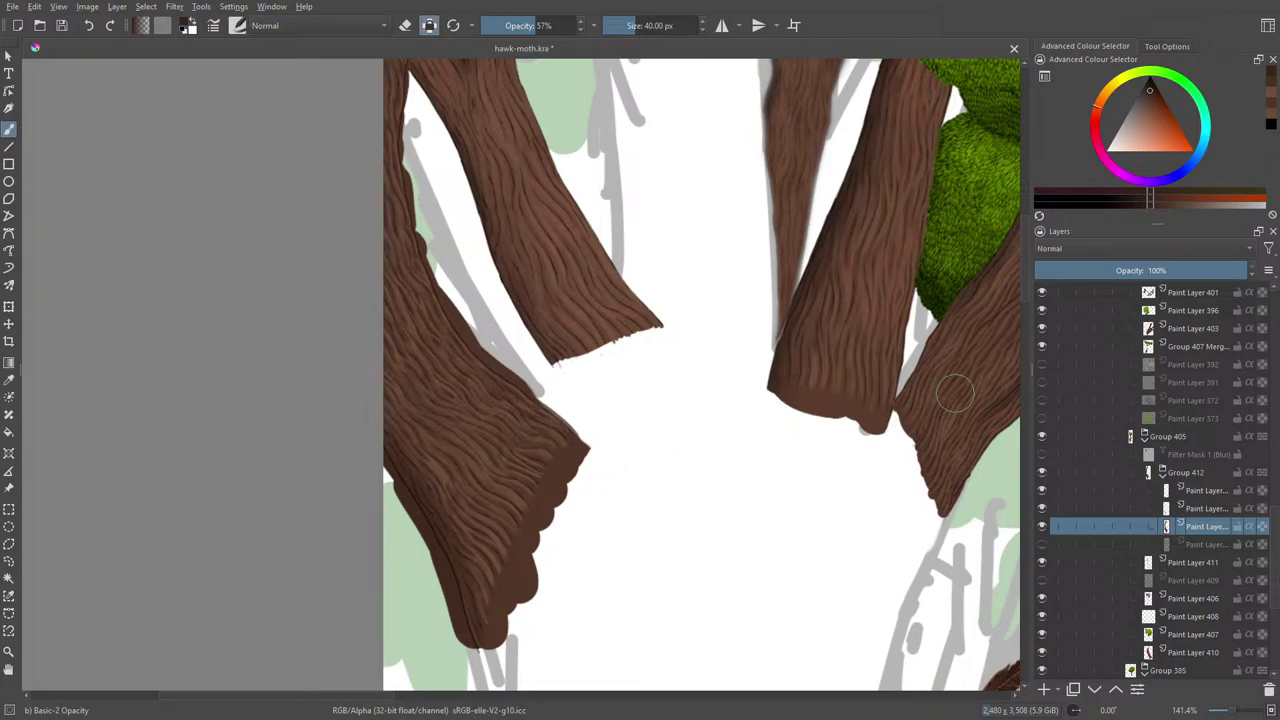
- Choose a lighter brown and paint a soft highlight on the leftmost tree's upper branch just below the foliage
{"action": "scroll", "coordinate": [1010, 280], "scroll_direction": "up", "scroll_amount": 6}
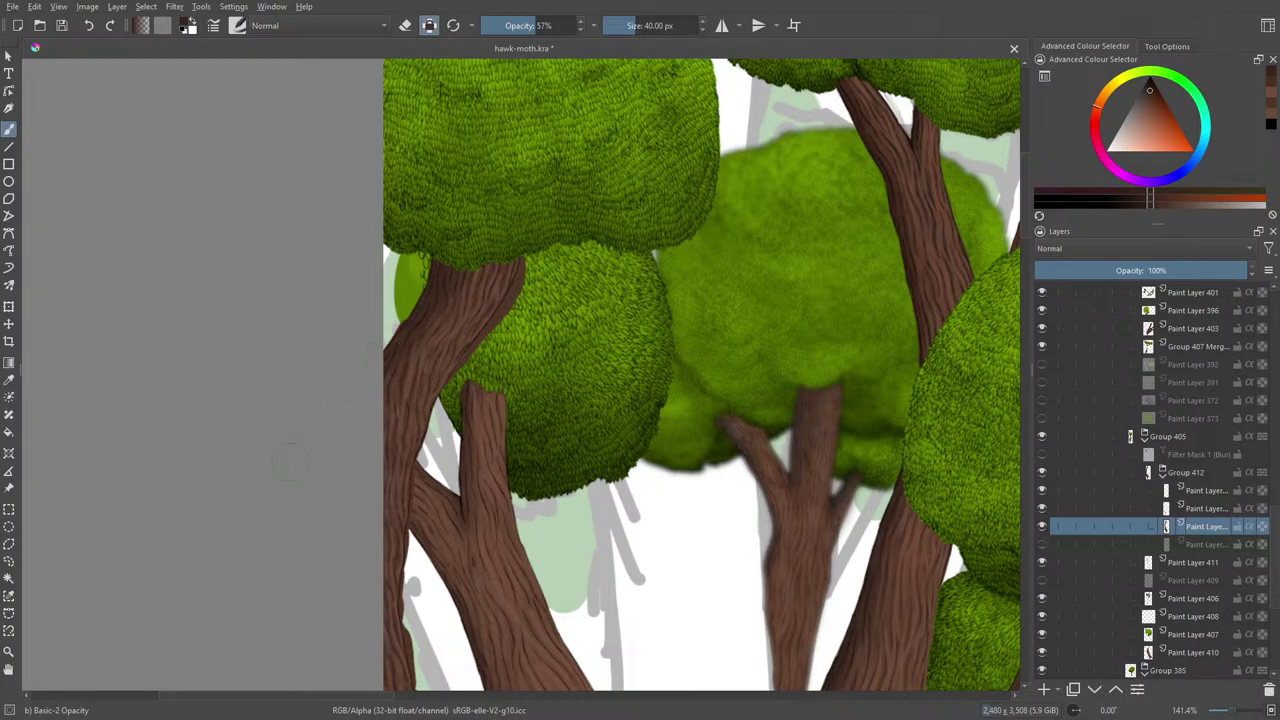
{"action": "right_click", "coordinate": [283, 476]}
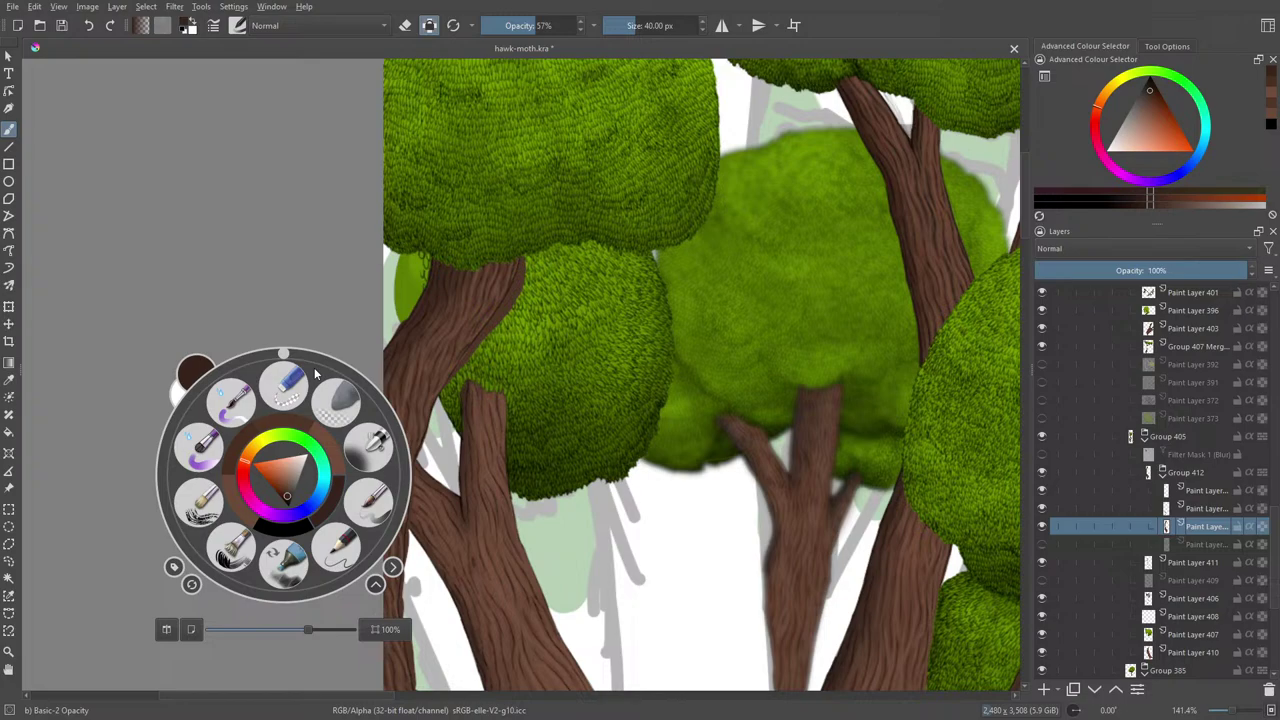
{"action": "left_click_drag", "start_coordinate": [285, 489], "coordinate": [285, 480]}
{"action": "right_click", "coordinate": [285, 480]}
{"action": "mouse_move", "coordinate": [494, 270]}
{"action": "left_mouse_down"}
{"action": "mouse_move", "coordinate": [510, 205]}
{"action": "mouse_move", "coordinate": [455, 279]}
{"action": "mouse_move", "coordinate": [496, 266]}
{"action": "mouse_move", "coordinate": [476, 316]}
{"action": "left_mouse_up"}
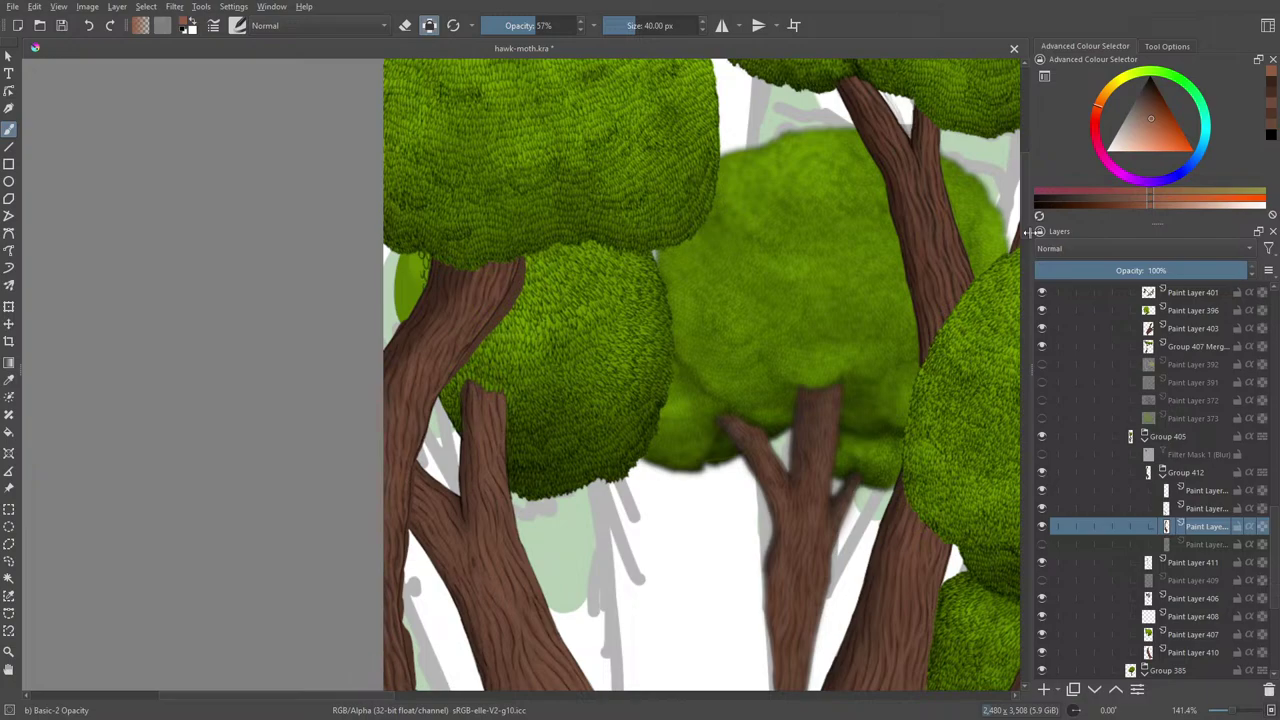
{"action": "scroll", "coordinate": [1025, 228], "scroll_direction": "down", "scroll_amount": 5}
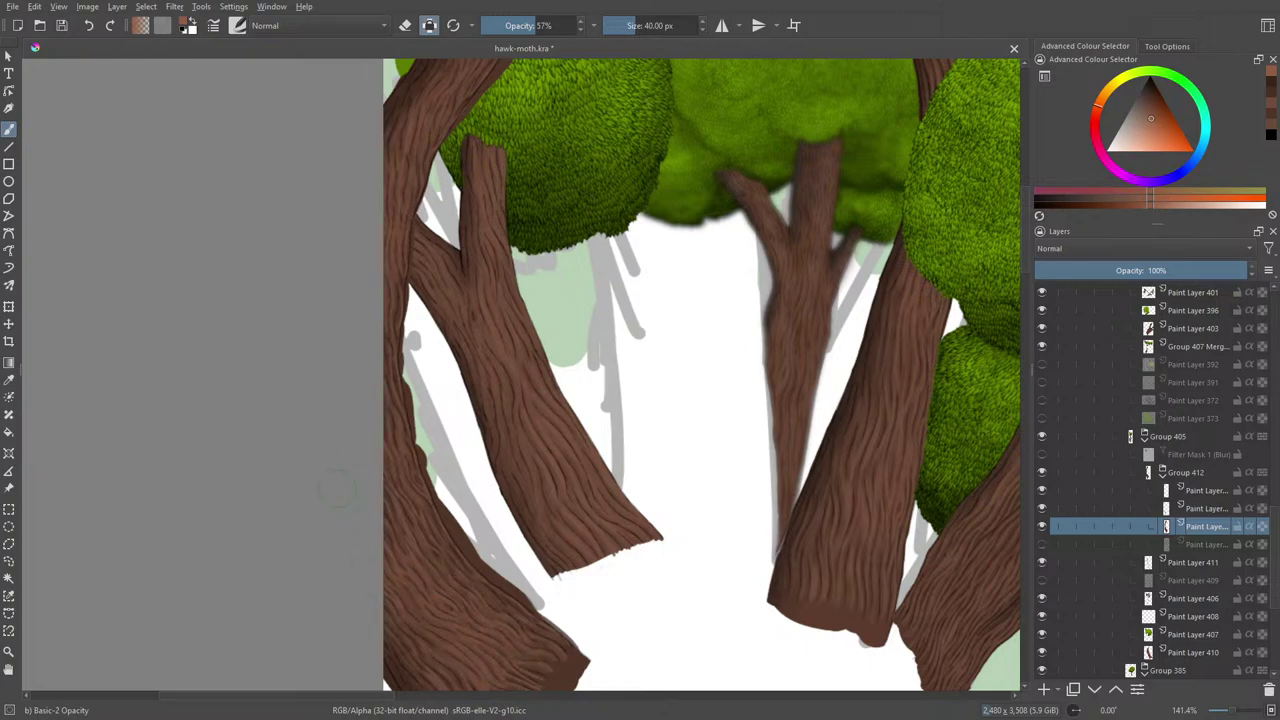
{"action": "left_click_drag", "start_coordinate": [1233, 713], "coordinate": [1234, 713]}
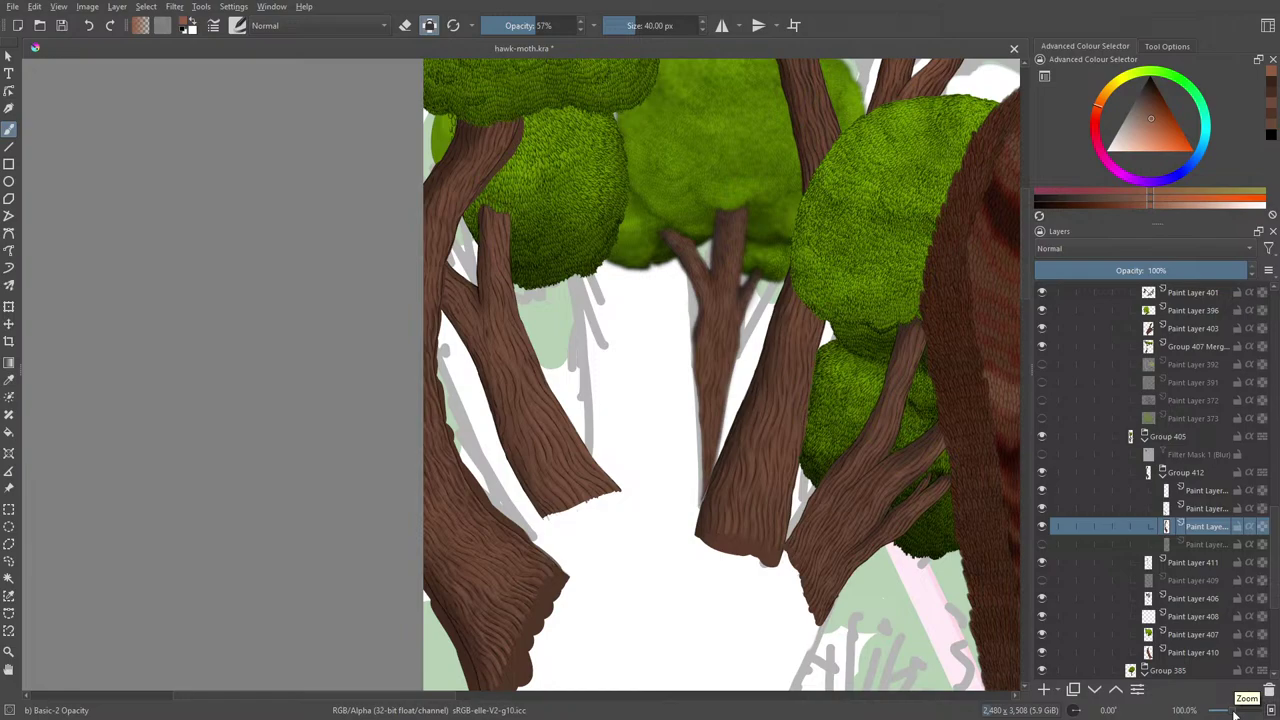
- Switch to the Eraser Circle preset and examine the large right-hand tree's bark up close and against the whole illustration
{"action": "key", "text": "/"}
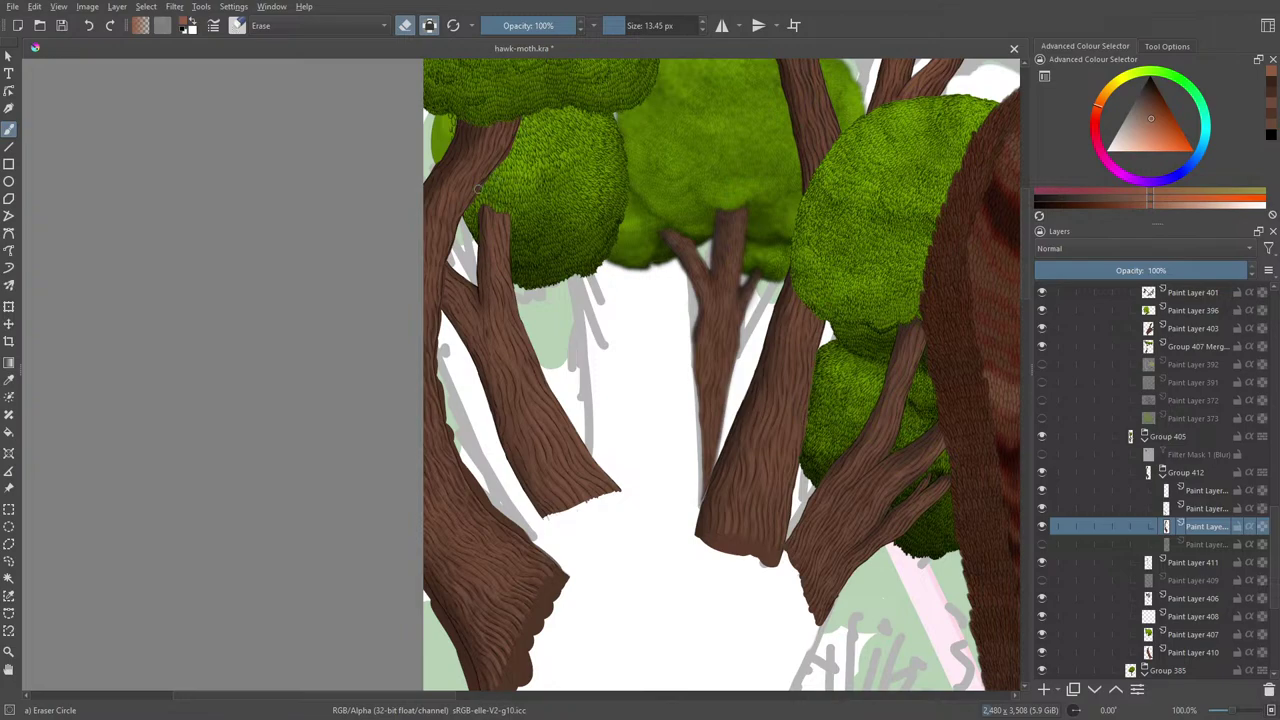
{"action": "left_click_drag", "start_coordinate": [354, 698], "coordinate": [659, 713]}
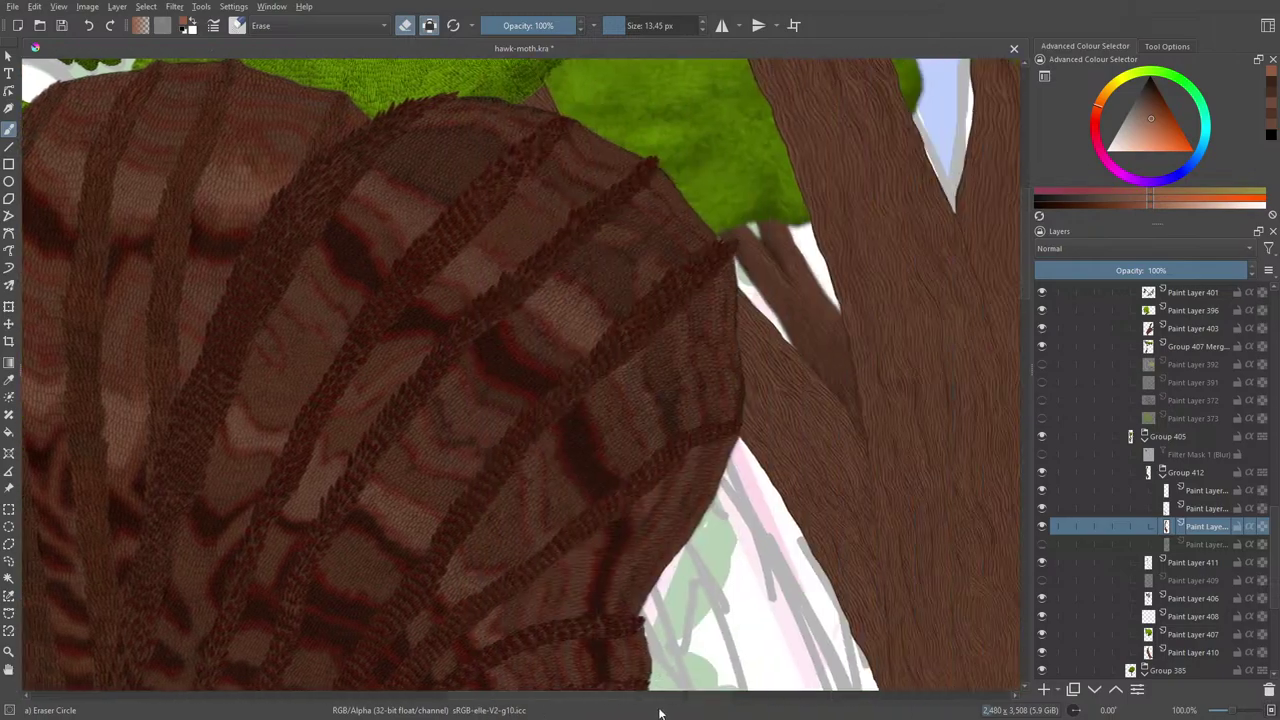
{"action": "scroll", "coordinate": [659, 713], "scroll_direction": "right", "scroll_amount": 3}
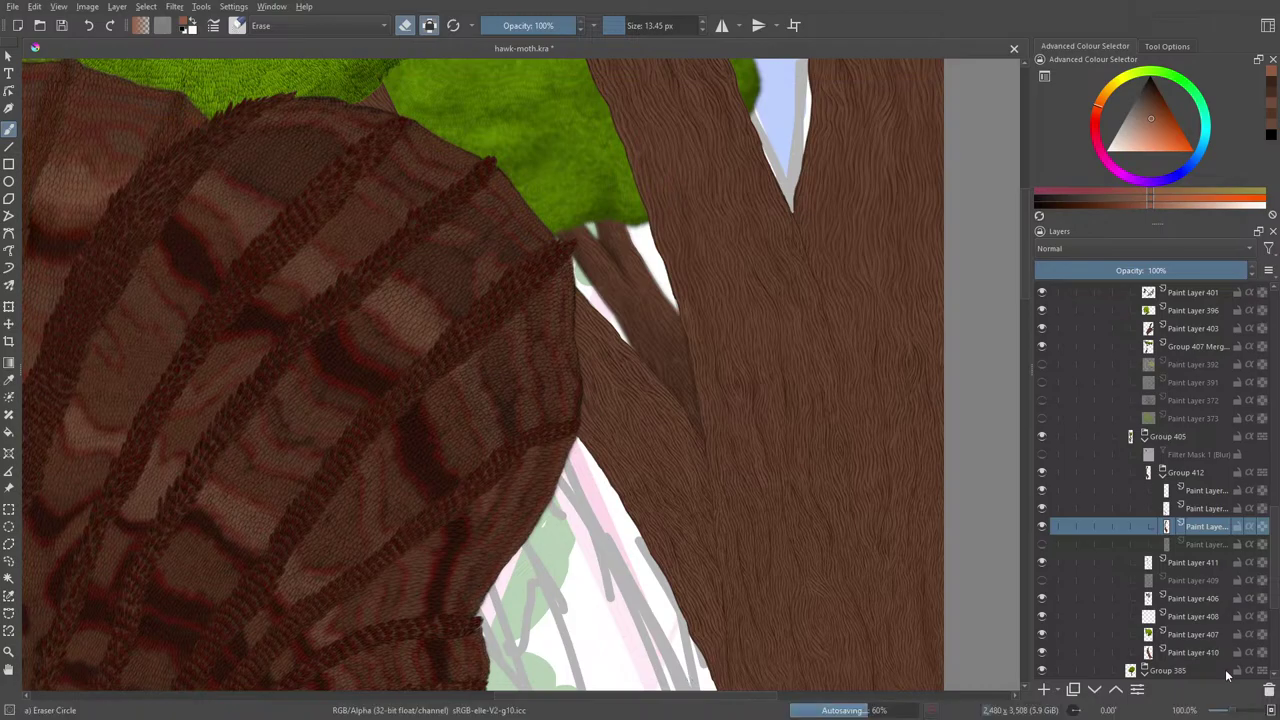
{"action": "left_click_drag", "start_coordinate": [1232, 713], "coordinate": [1240, 713]}
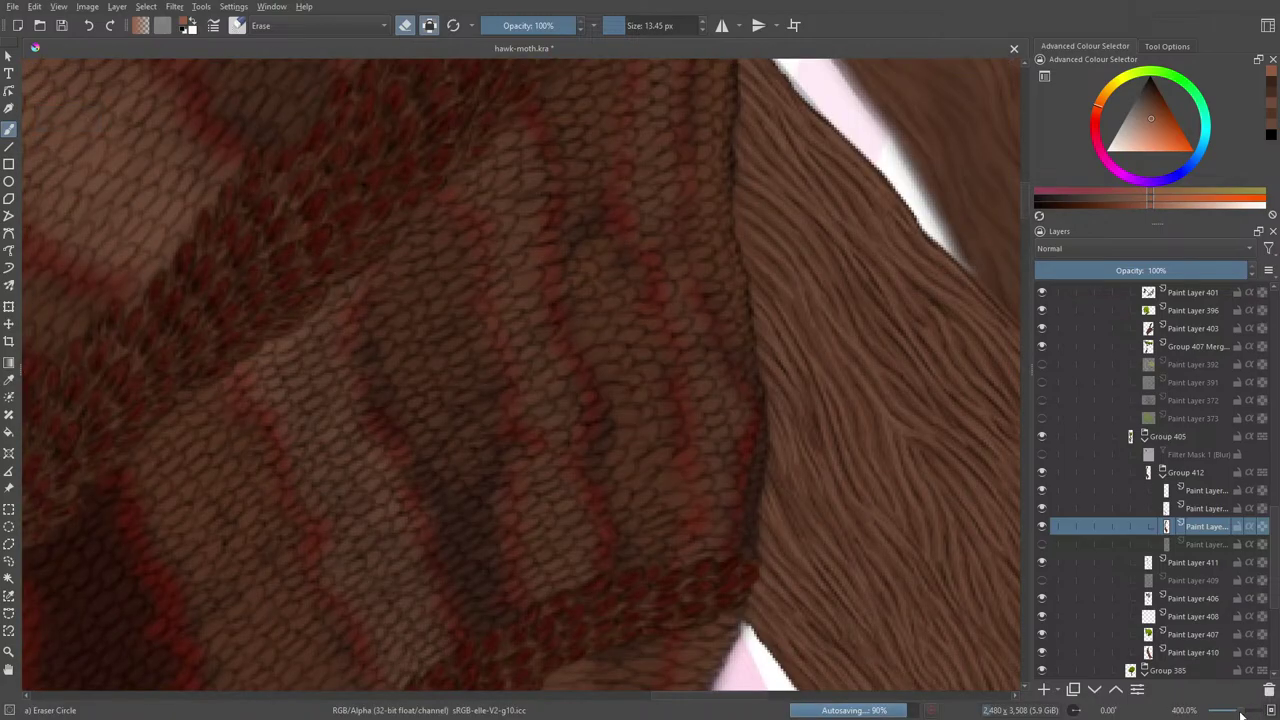
{"action": "left_click_drag", "start_coordinate": [1240, 713], "coordinate": [1229, 708]}
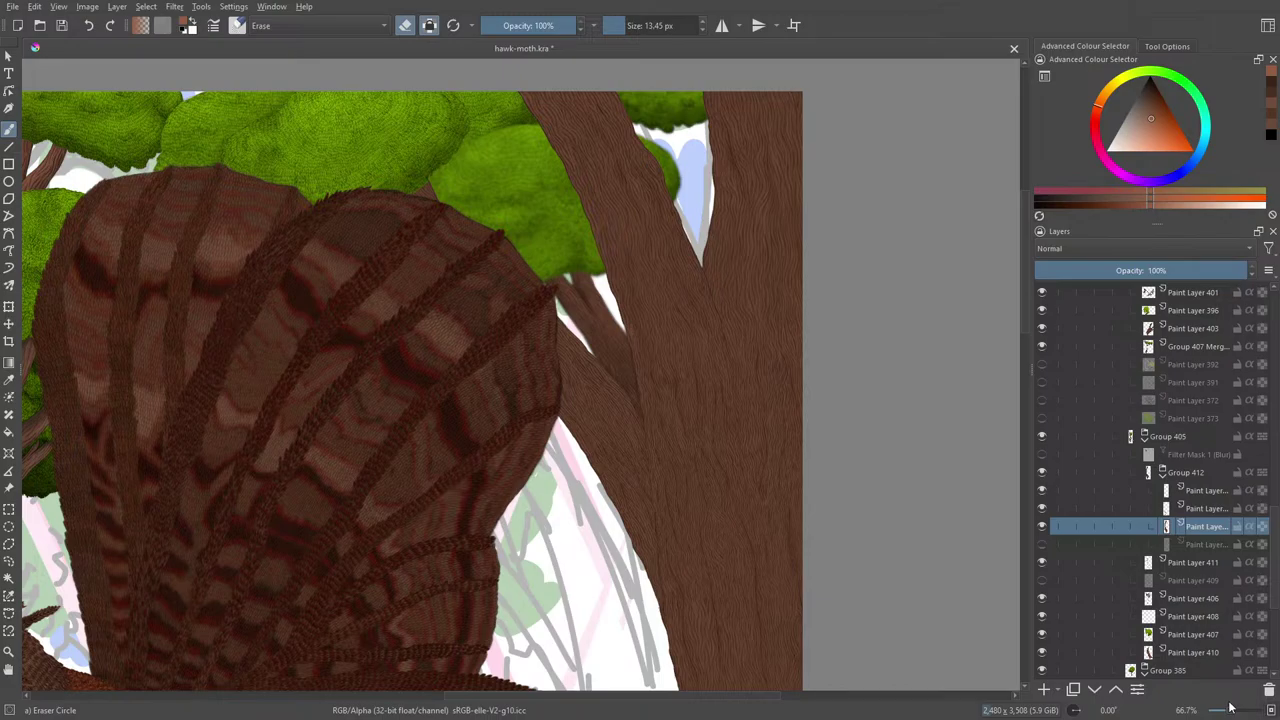
{"action": "left_click_drag", "start_coordinate": [1230, 708], "coordinate": [1227, 709]}
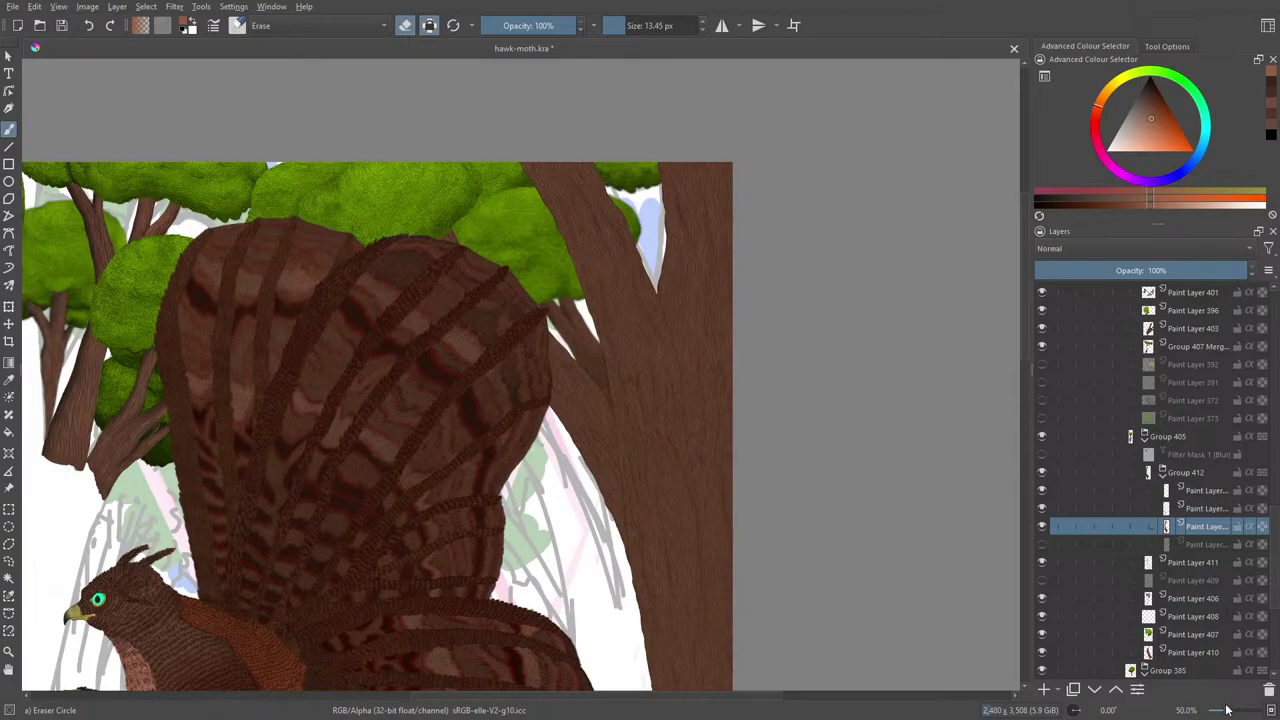
{"action": "left_click_drag", "start_coordinate": [1227, 709], "coordinate": [1220, 709]}
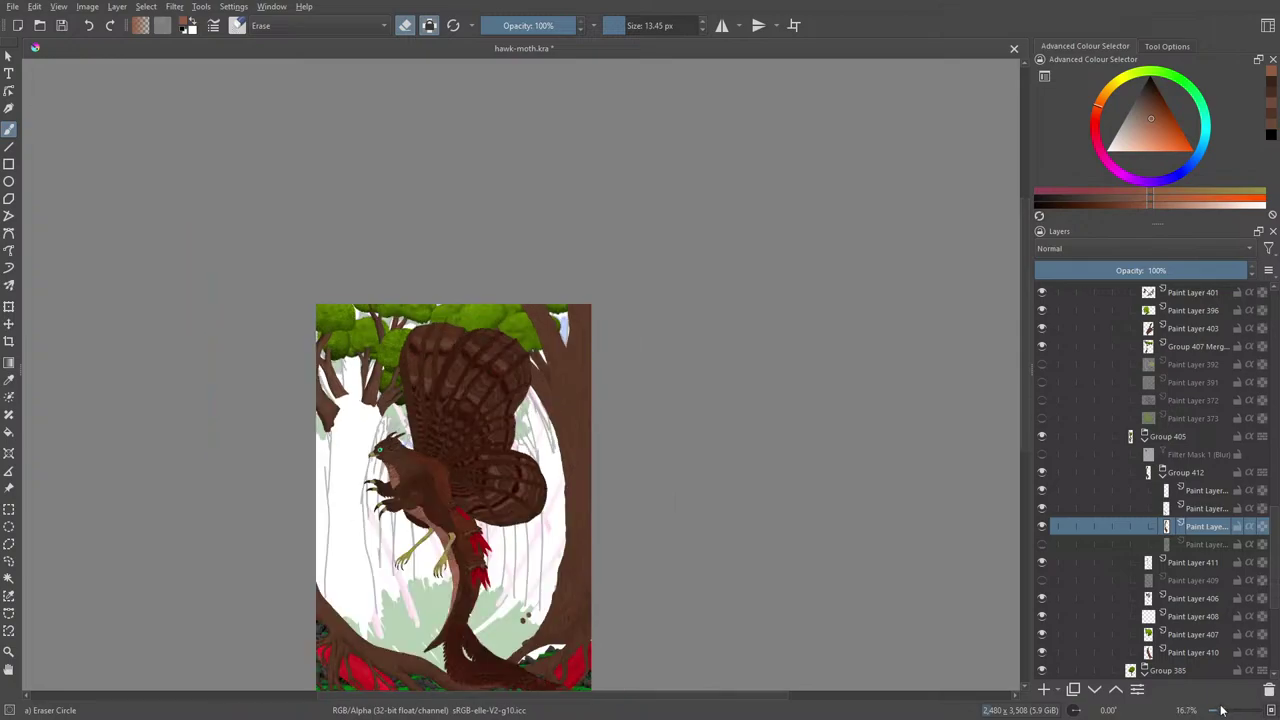
{"action": "left_click_drag", "start_coordinate": [1221, 710], "coordinate": [1229, 710]}
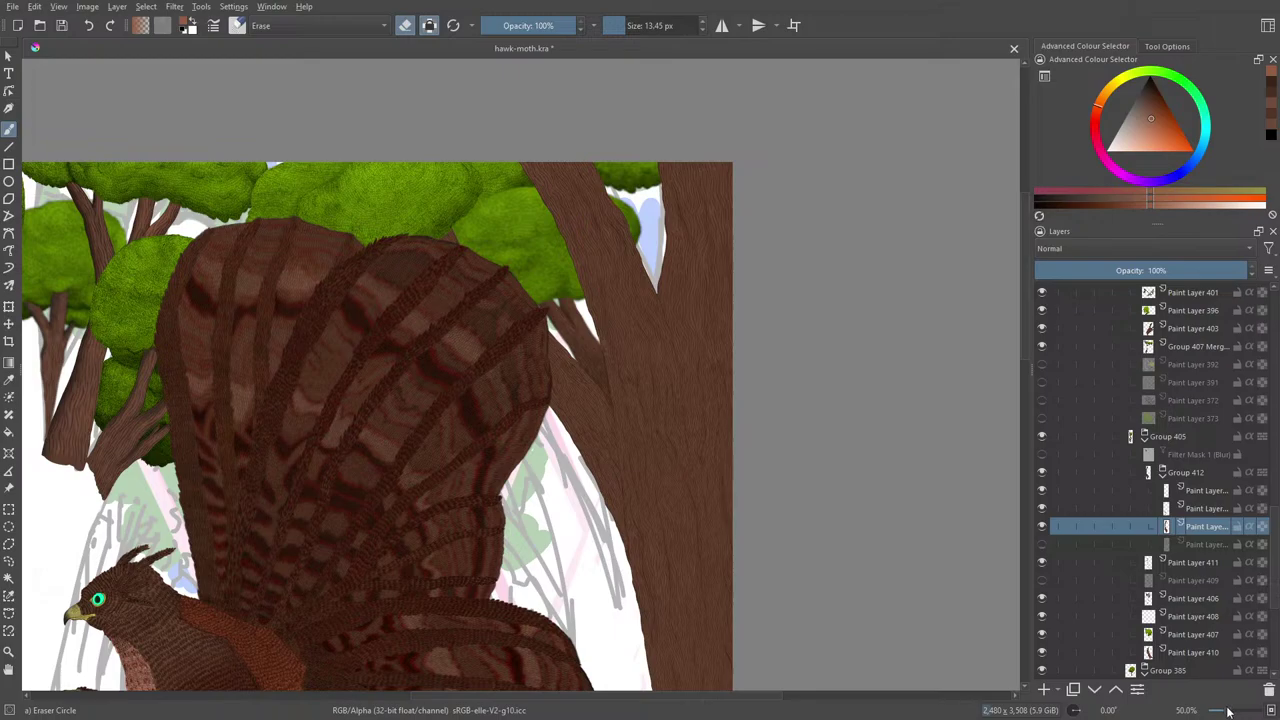
- Erase the rough bumps along the inner edge of the leftmost trunk
{"action": "left_click", "coordinate": [1225, 711]}
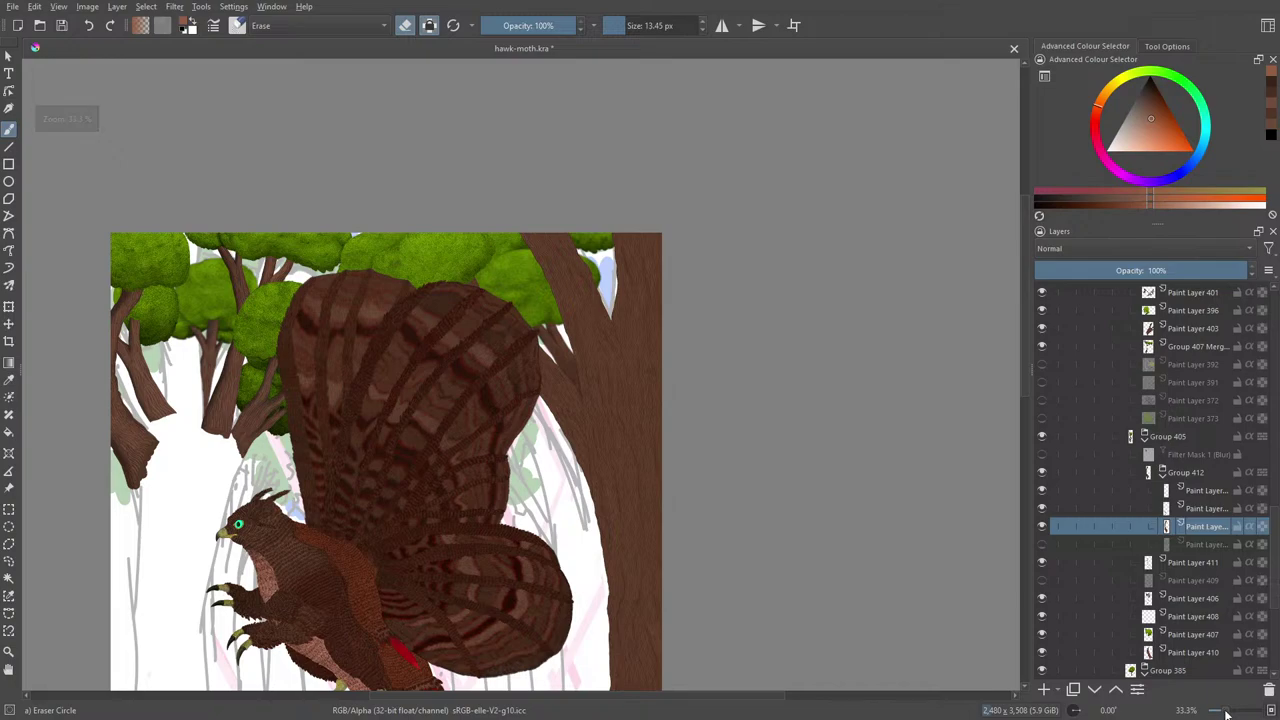
{"action": "left_click", "coordinate": [1225, 711]}
{"action": "left_click", "coordinate": [1226, 711]}
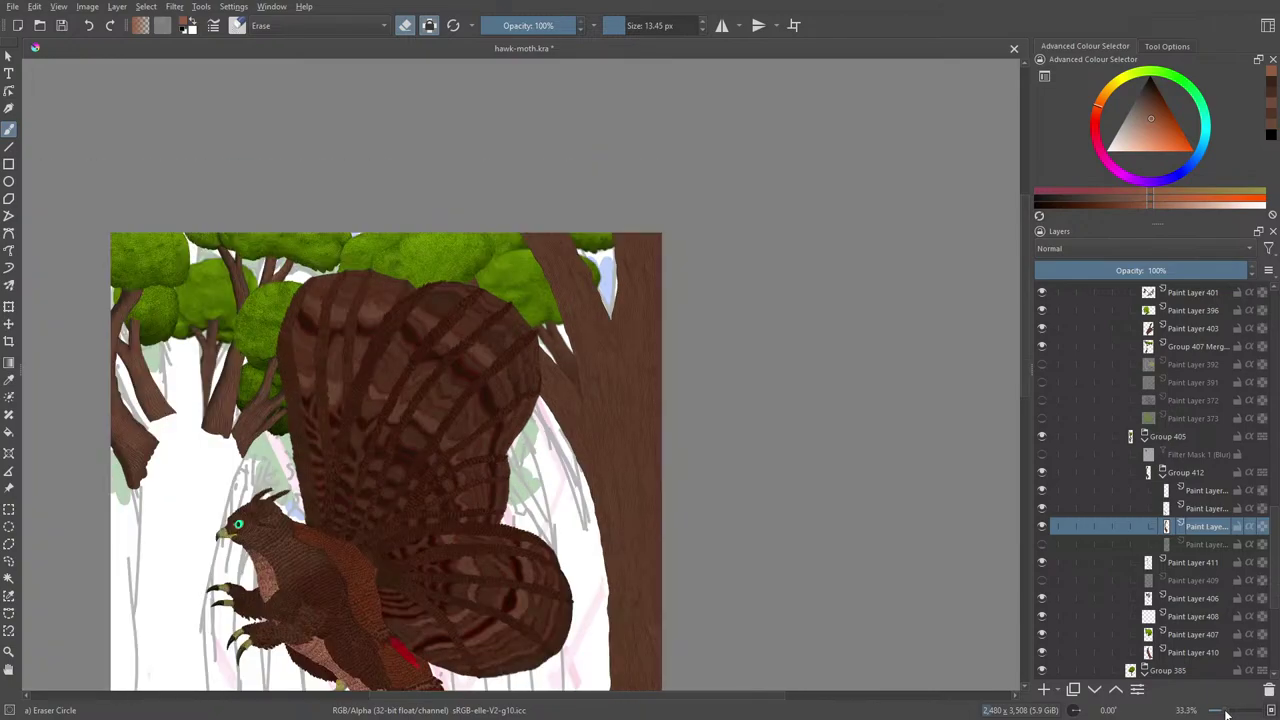
{"action": "left_click_drag", "start_coordinate": [1226, 712], "coordinate": [1228, 712]}
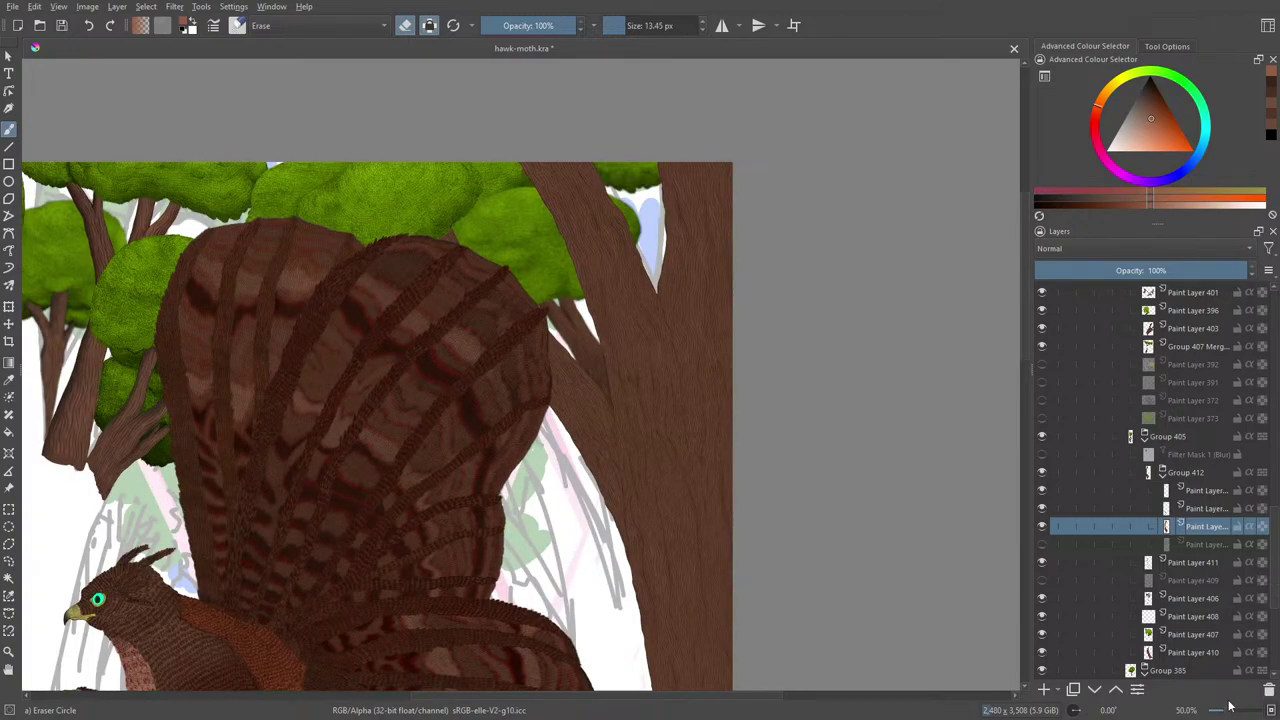
{"action": "left_click_drag", "start_coordinate": [499, 697], "coordinate": [288, 702]}
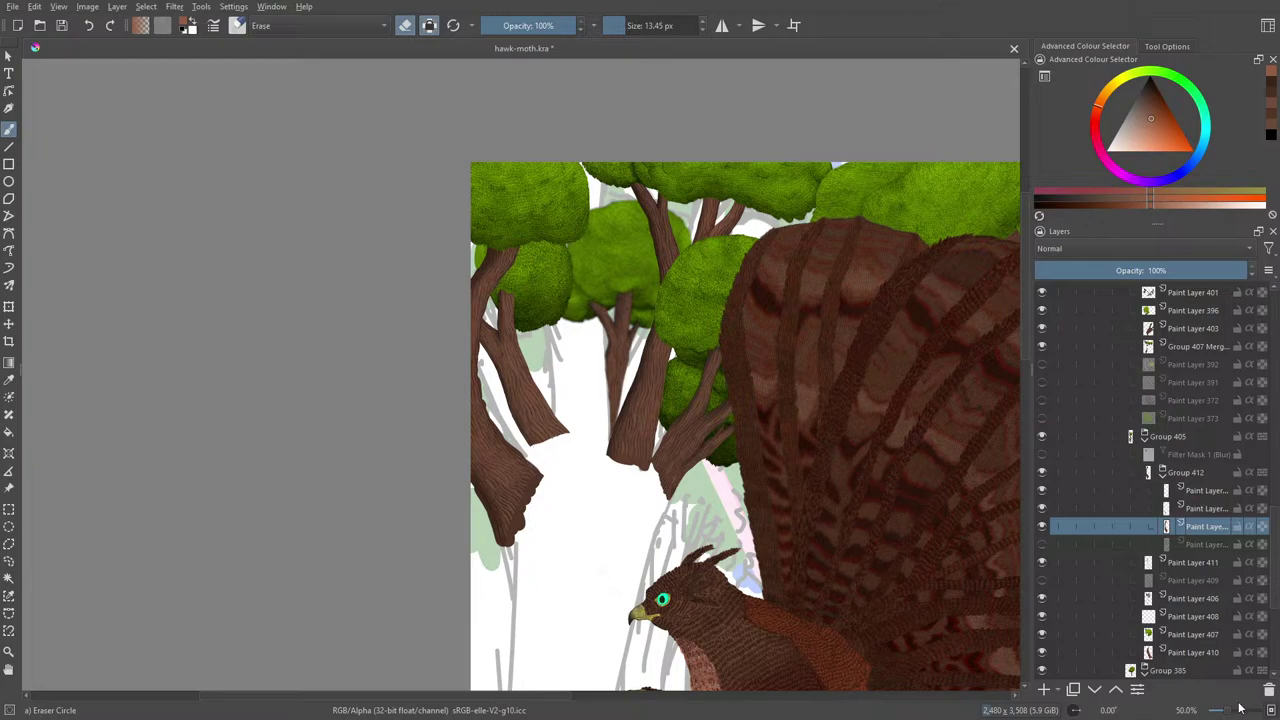
{"action": "left_click_drag", "start_coordinate": [1224, 700], "coordinate": [1245, 706]}
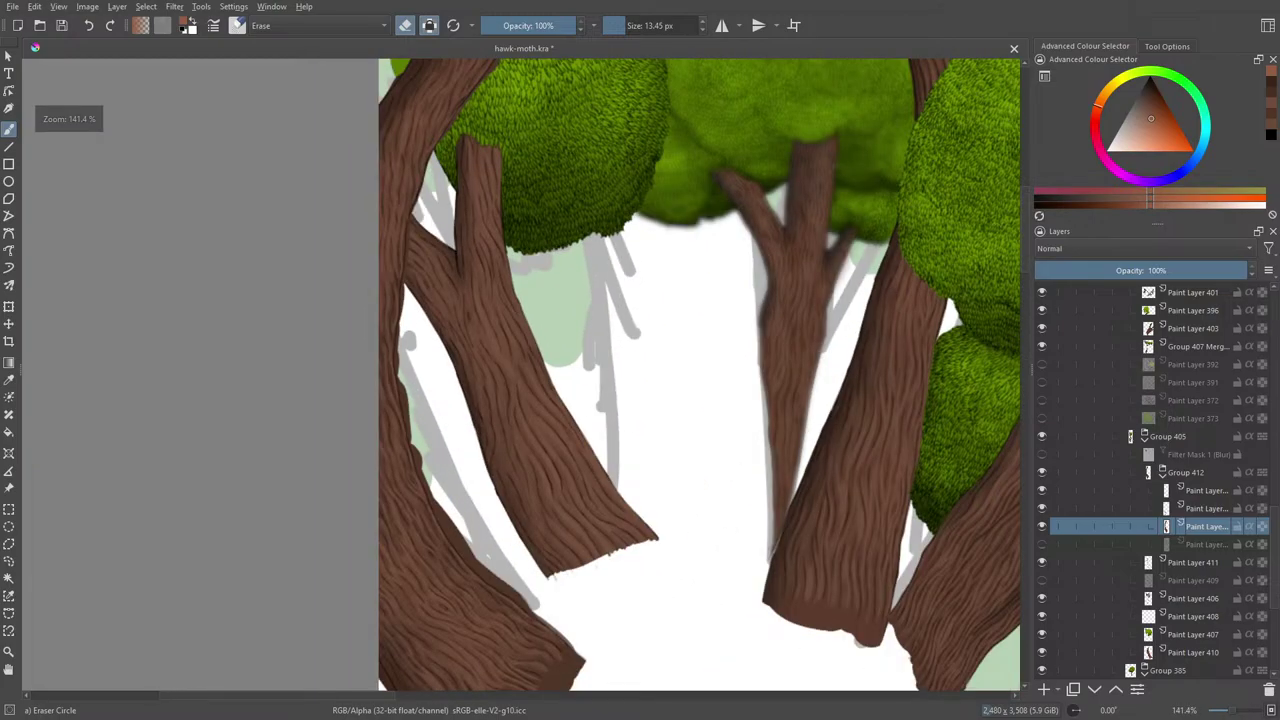
{"action": "mouse_move", "coordinate": [412, 405]}
{"action": "left_mouse_down"}
{"action": "mouse_move", "coordinate": [403, 384]}
{"action": "mouse_move", "coordinate": [406, 406]}
{"action": "left_mouse_up"}
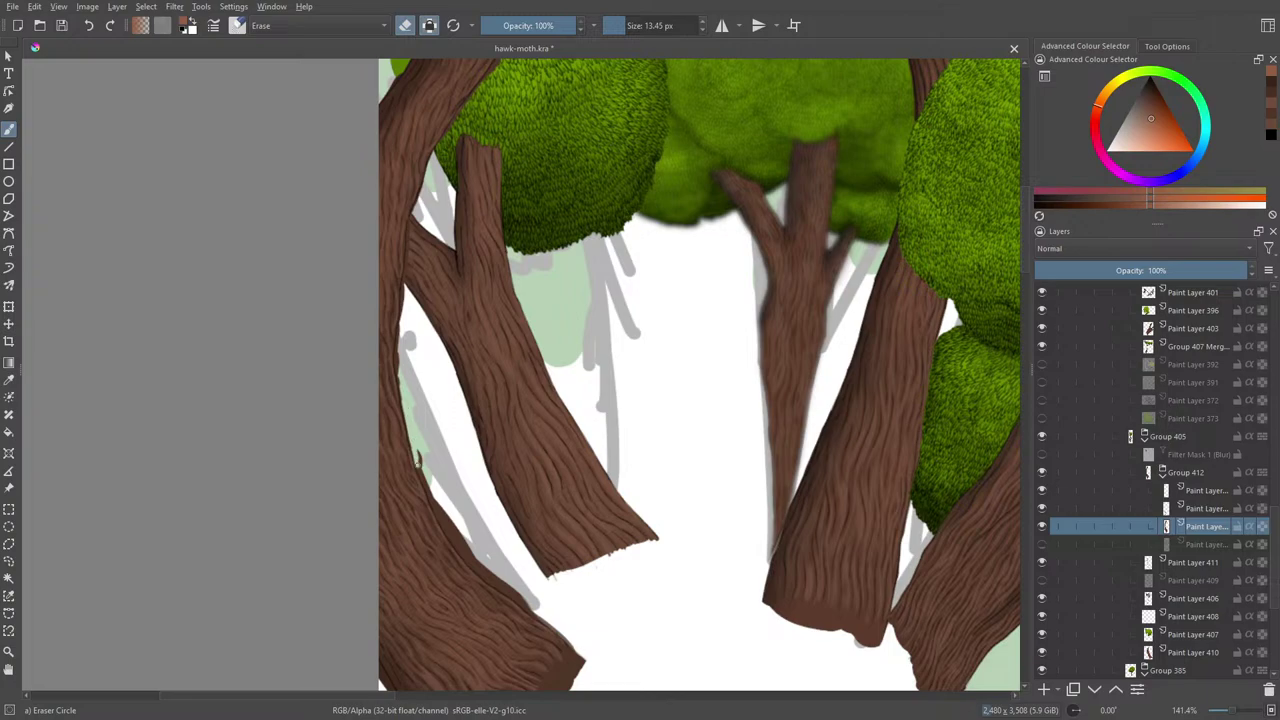
{"action": "mouse_move", "coordinate": [418, 463]}
{"action": "left_mouse_down"}
{"action": "mouse_move", "coordinate": [417, 447]}
{"action": "mouse_move", "coordinate": [440, 518]}
{"action": "mouse_move", "coordinate": [470, 556]}
{"action": "mouse_move", "coordinate": [463, 548]}
{"action": "mouse_move", "coordinate": [517, 588]}
{"action": "left_mouse_up"}
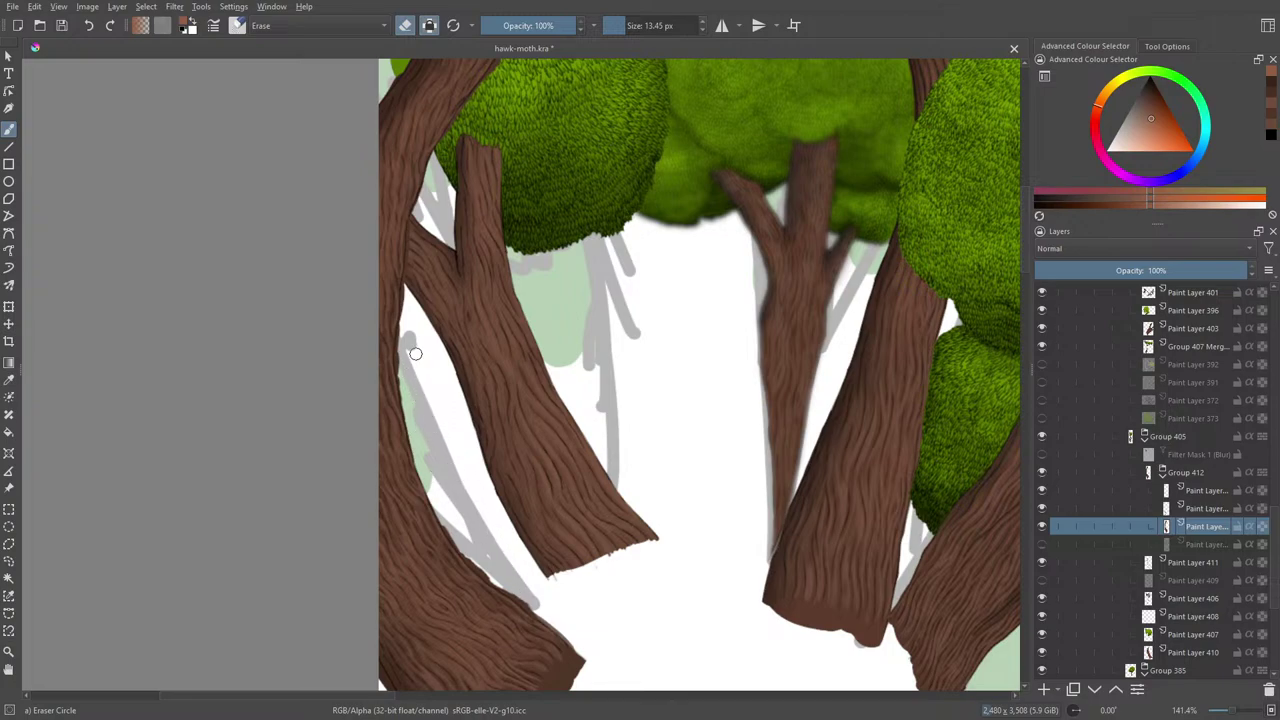
- Turn off alpha preservation for the eraser and trim the leftmost trunk's inner edge just below the branch fork
{"action": "left_click_drag", "start_coordinate": [1232, 708], "coordinate": [1240, 710]}
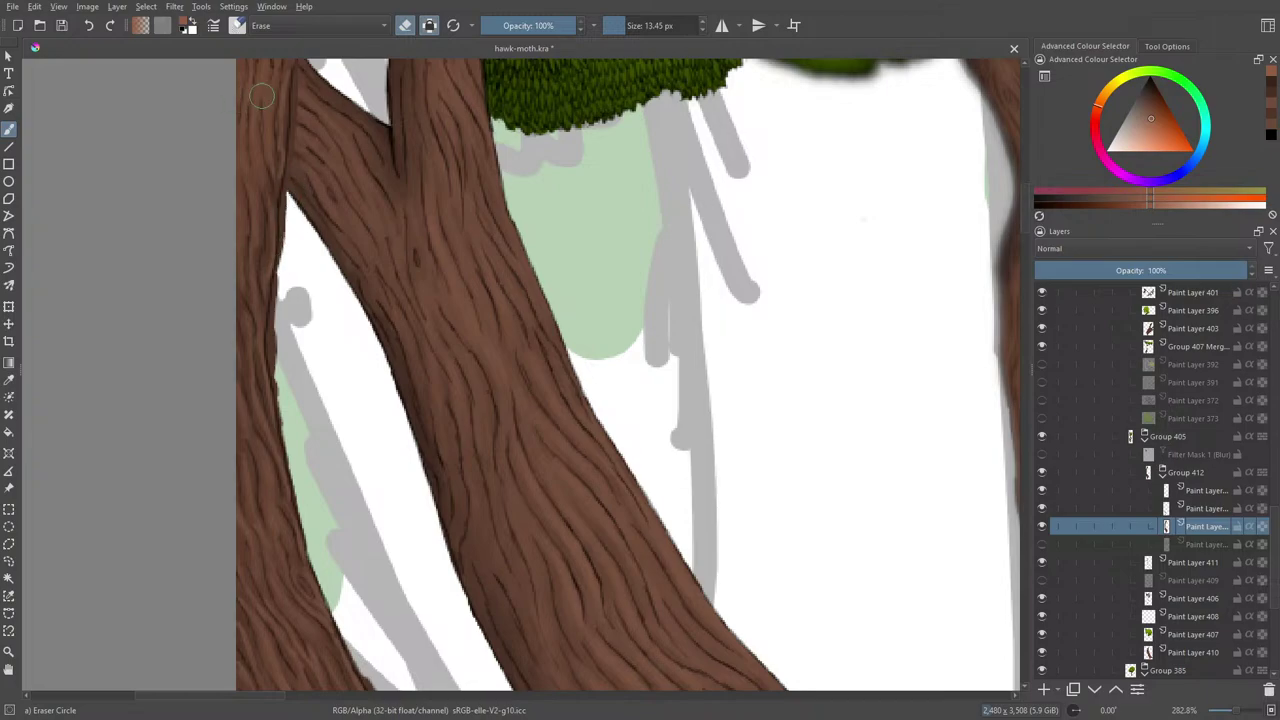
{"action": "left_click", "coordinate": [429, 25]}
{"action": "mouse_move", "coordinate": [287, 220]}
{"action": "left_mouse_down"}
{"action": "mouse_move", "coordinate": [290, 209]}
{"action": "mouse_move", "coordinate": [291, 245]}
{"action": "mouse_move", "coordinate": [291, 198]}
{"action": "left_mouse_up"}
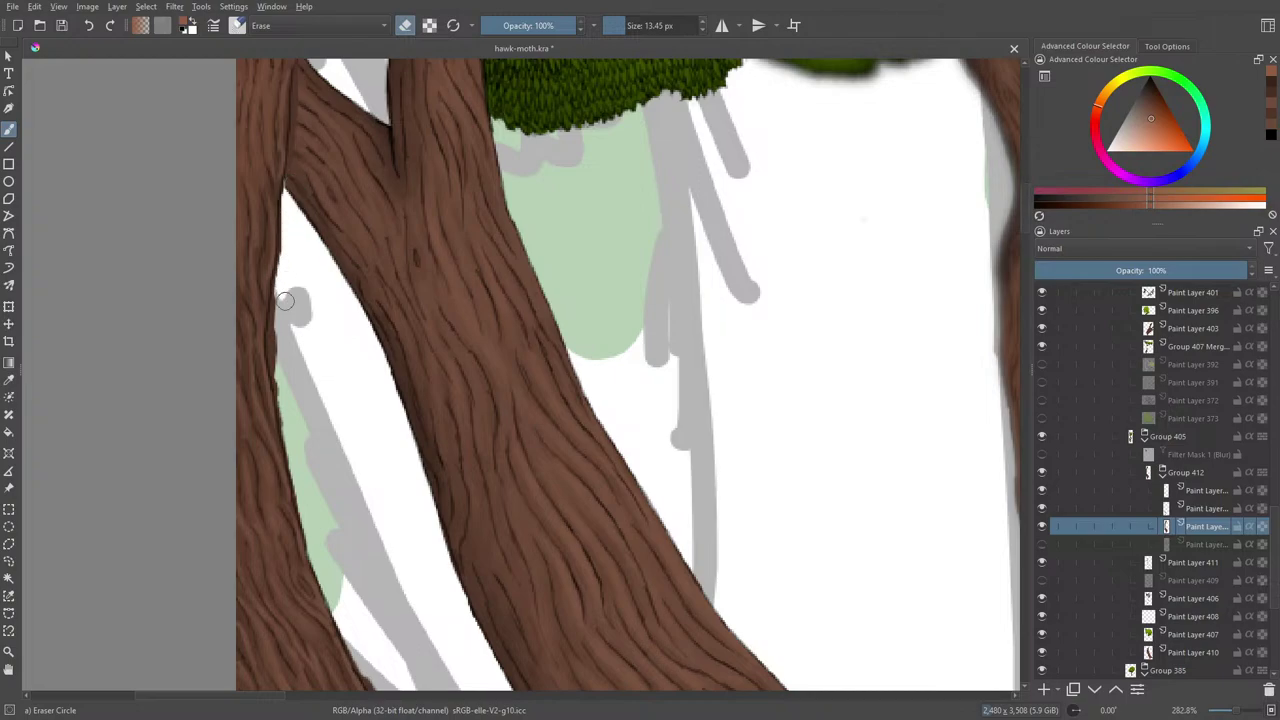
{"action": "mouse_move", "coordinate": [278, 353]}
{"action": "left_mouse_down"}
{"action": "mouse_move", "coordinate": [283, 383]}
{"action": "mouse_move", "coordinate": [280, 369]}
{"action": "left_mouse_up"}
- Undo the last erasure and trim the outer edge of the leftmost tree's upper branch below the foliage
{"action": "scroll", "coordinate": [300, 399], "scroll_direction": "up", "scroll_amount": 5}
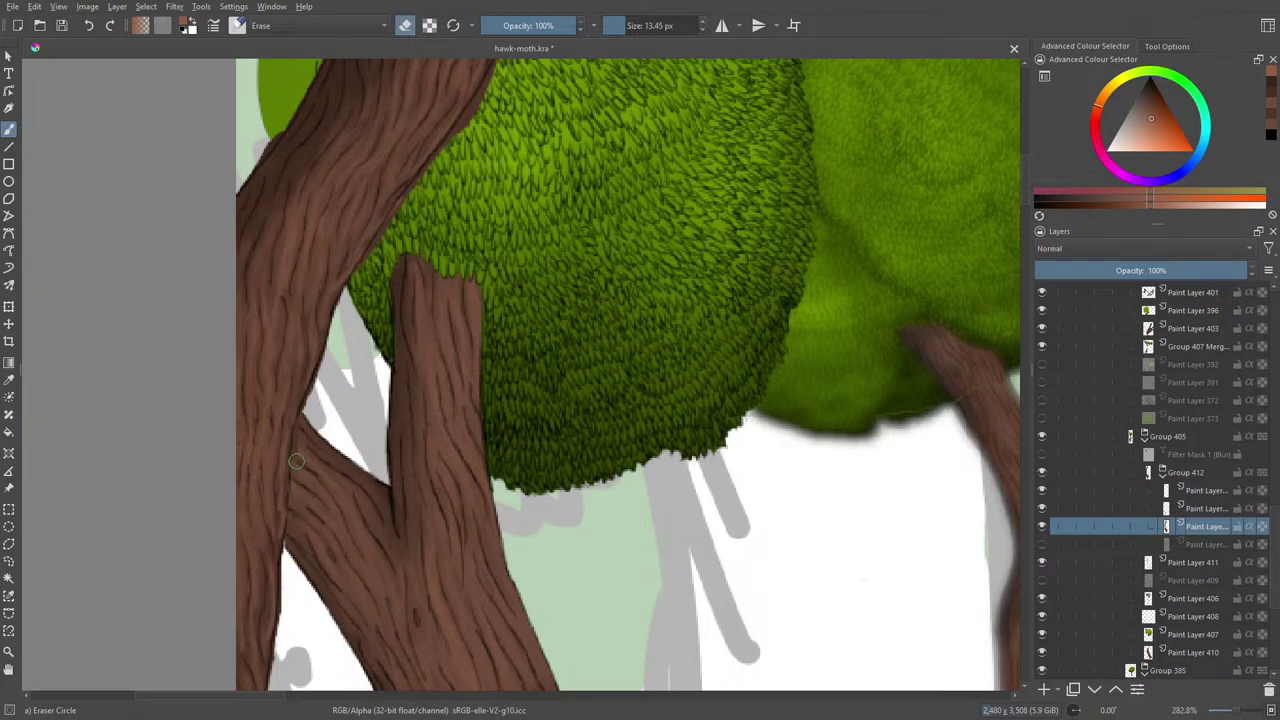
{"action": "left_click", "coordinate": [91, 25]}
{"action": "scroll", "coordinate": [1027, 164], "scroll_direction": "up", "scroll_amount": 5}
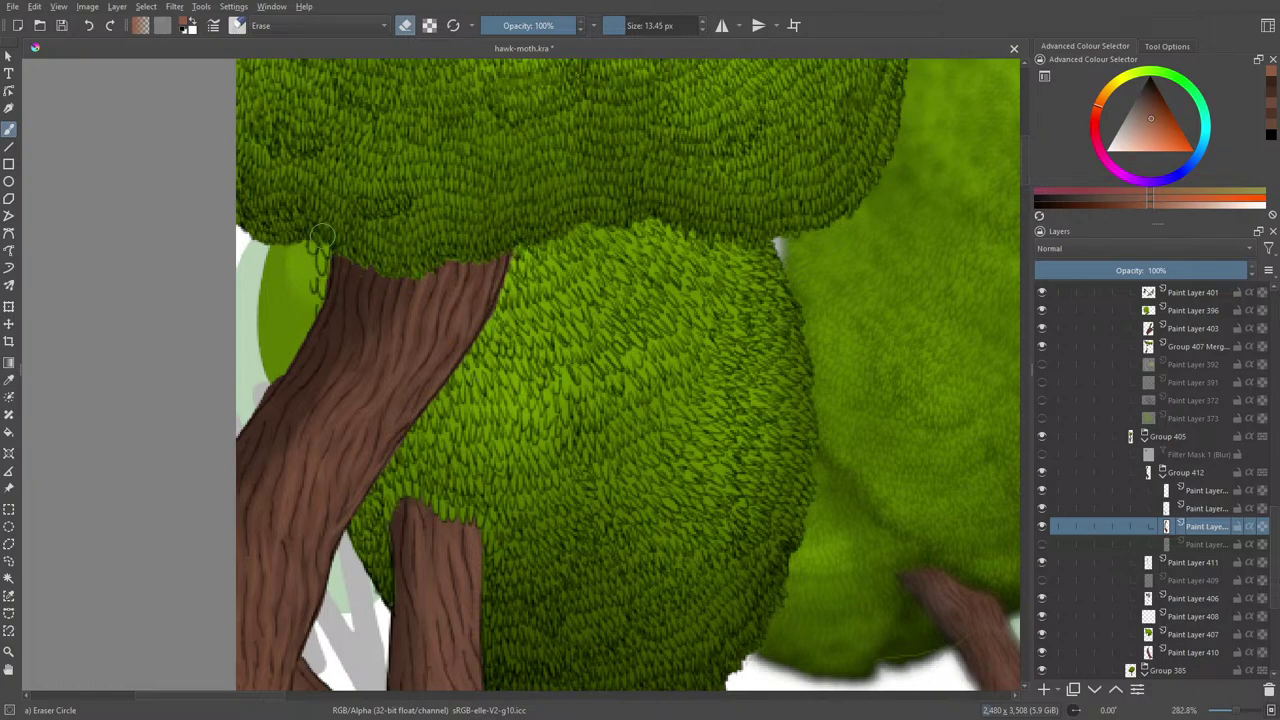
{"action": "left_click_drag", "start_coordinate": [268, 379], "coordinate": [254, 401]}
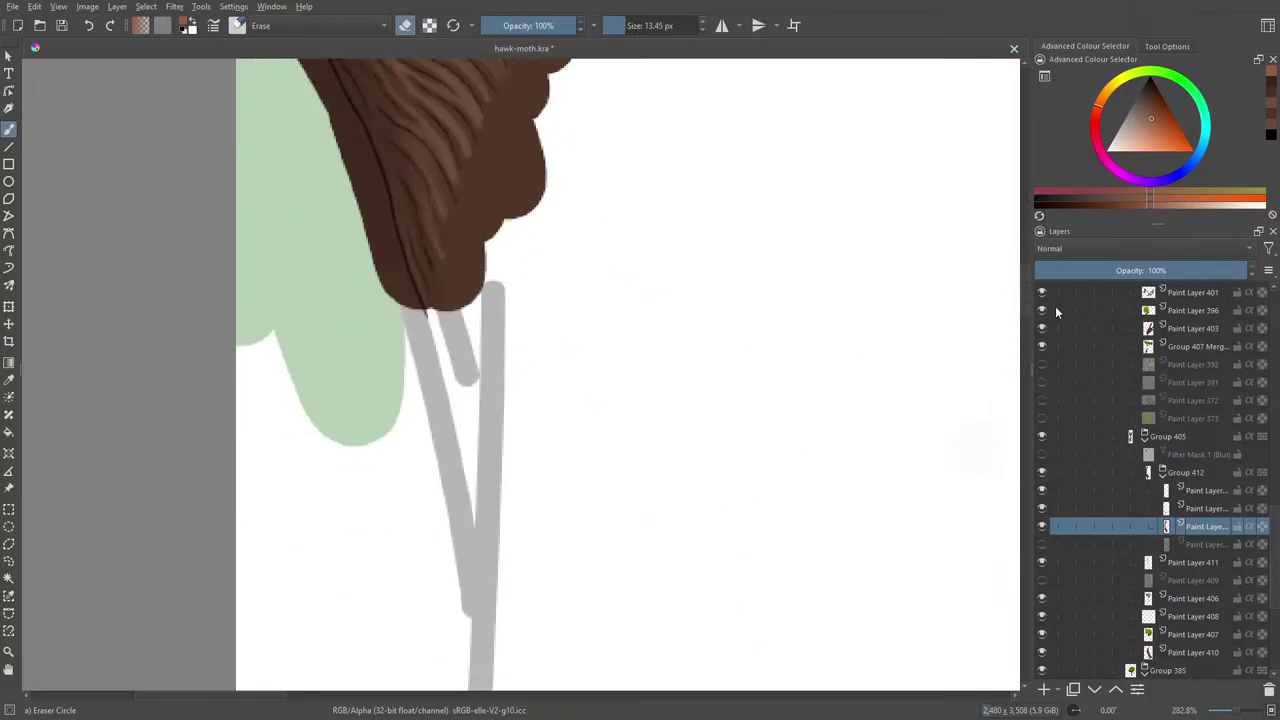
- Erase the excess paint along the leftmost trunk's outer lower edge and trim its scalloped base to a smooth slanted edge
{"action": "mouse_move", "coordinate": [245, 311]}
{"action": "left_mouse_down"}
{"action": "mouse_move", "coordinate": [256, 290]}
{"action": "mouse_move", "coordinate": [242, 250]}
{"action": "mouse_move", "coordinate": [298, 393]}
{"action": "mouse_move", "coordinate": [309, 381]}
{"action": "mouse_move", "coordinate": [291, 350]}
{"action": "mouse_move", "coordinate": [340, 428]}
{"action": "mouse_move", "coordinate": [320, 400]}
{"action": "mouse_move", "coordinate": [386, 571]}
{"action": "mouse_move", "coordinate": [378, 555]}
{"action": "left_mouse_up"}
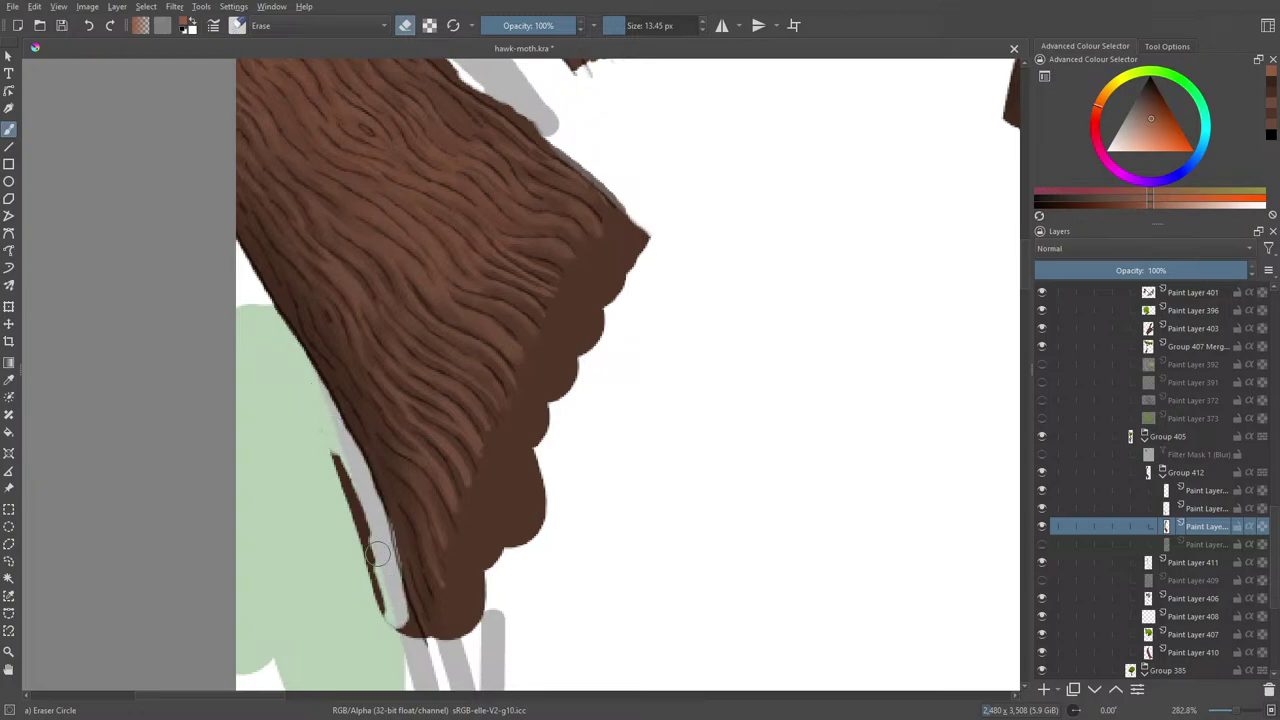
{"action": "left_click", "coordinate": [90, 27]}
{"action": "mouse_move", "coordinate": [222, 285]}
{"action": "left_mouse_down"}
{"action": "mouse_move", "coordinate": [312, 379]}
{"action": "mouse_move", "coordinate": [249, 309]}
{"action": "mouse_move", "coordinate": [335, 482]}
{"action": "mouse_move", "coordinate": [301, 378]}
{"action": "mouse_move", "coordinate": [362, 476]}
{"action": "mouse_move", "coordinate": [416, 646]}
{"action": "mouse_move", "coordinate": [355, 530]}
{"action": "mouse_move", "coordinate": [368, 606]}
{"action": "mouse_move", "coordinate": [366, 557]}
{"action": "left_mouse_up"}
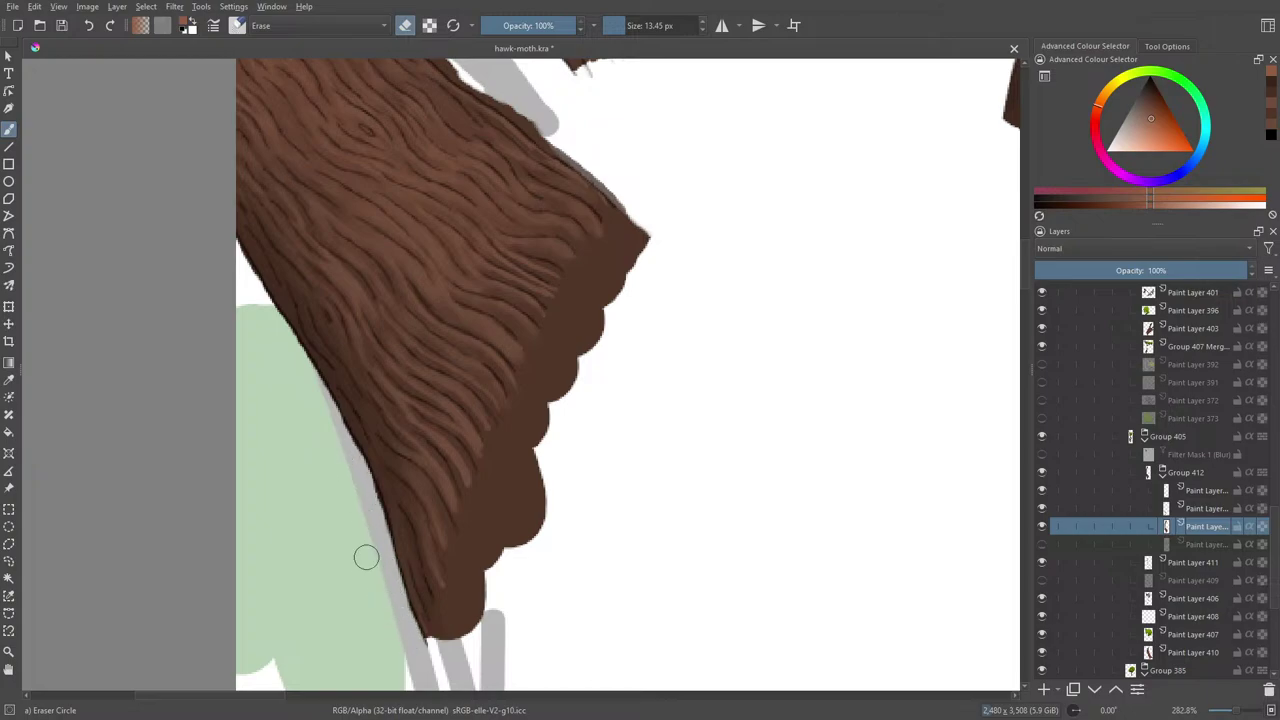
{"action": "mouse_move", "coordinate": [651, 254]}
{"action": "left_mouse_down"}
{"action": "mouse_move", "coordinate": [652, 224]}
{"action": "mouse_move", "coordinate": [588, 318]}
{"action": "mouse_move", "coordinate": [631, 220]}
{"action": "mouse_move", "coordinate": [568, 331]}
{"action": "mouse_move", "coordinate": [597, 284]}
{"action": "mouse_move", "coordinate": [572, 408]}
{"action": "mouse_move", "coordinate": [561, 395]}
{"action": "mouse_move", "coordinate": [531, 455]}
{"action": "mouse_move", "coordinate": [557, 344]}
{"action": "mouse_move", "coordinate": [483, 517]}
{"action": "left_mouse_up"}
{"action": "mouse_move", "coordinate": [486, 515]}
{"action": "left_mouse_down"}
{"action": "mouse_move", "coordinate": [435, 646]}
{"action": "mouse_move", "coordinate": [529, 454]}
{"action": "mouse_move", "coordinate": [510, 577]}
{"action": "mouse_move", "coordinate": [490, 603]}
{"action": "mouse_move", "coordinate": [508, 533]}
{"action": "mouse_move", "coordinate": [458, 595]}
{"action": "mouse_move", "coordinate": [461, 573]}
{"action": "mouse_move", "coordinate": [444, 656]}
{"action": "left_mouse_up"}
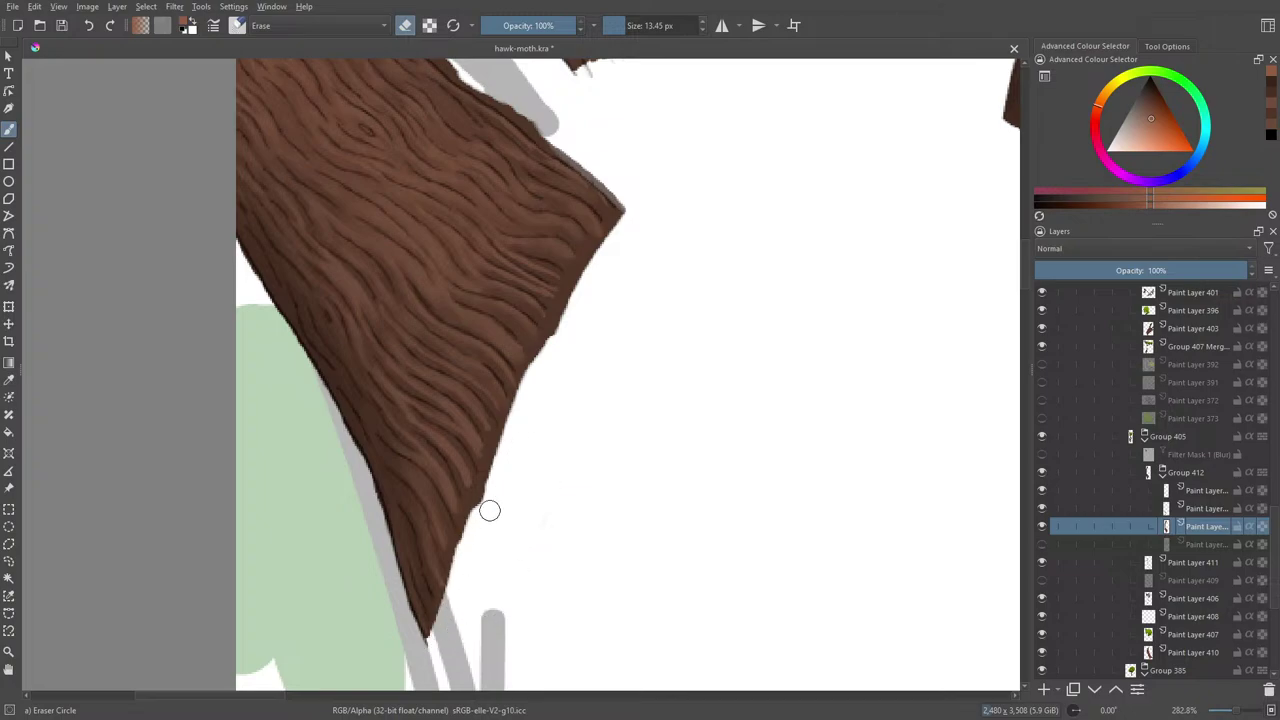
{"action": "left_click_drag", "start_coordinate": [495, 486], "coordinate": [480, 531]}
- Clean up the inner edge of the leftmost trunk where it flares out toward the base
{"action": "mouse_move", "coordinate": [1234, 711]}
{"action": "left_mouse_down"}
{"action": "mouse_move", "coordinate": [1221, 711]}
{"action": "mouse_move", "coordinate": [1232, 712]}
{"action": "left_mouse_up"}
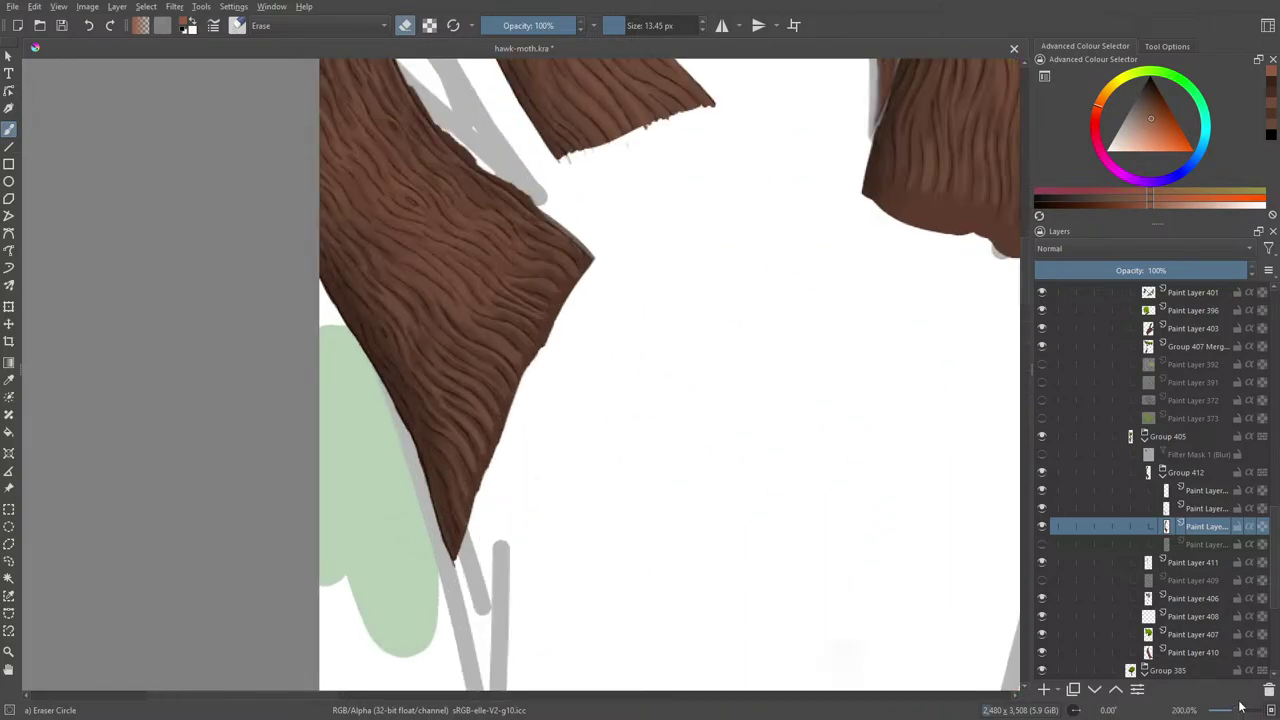
{"action": "left_click_drag", "start_coordinate": [1022, 273], "coordinate": [1022, 259]}
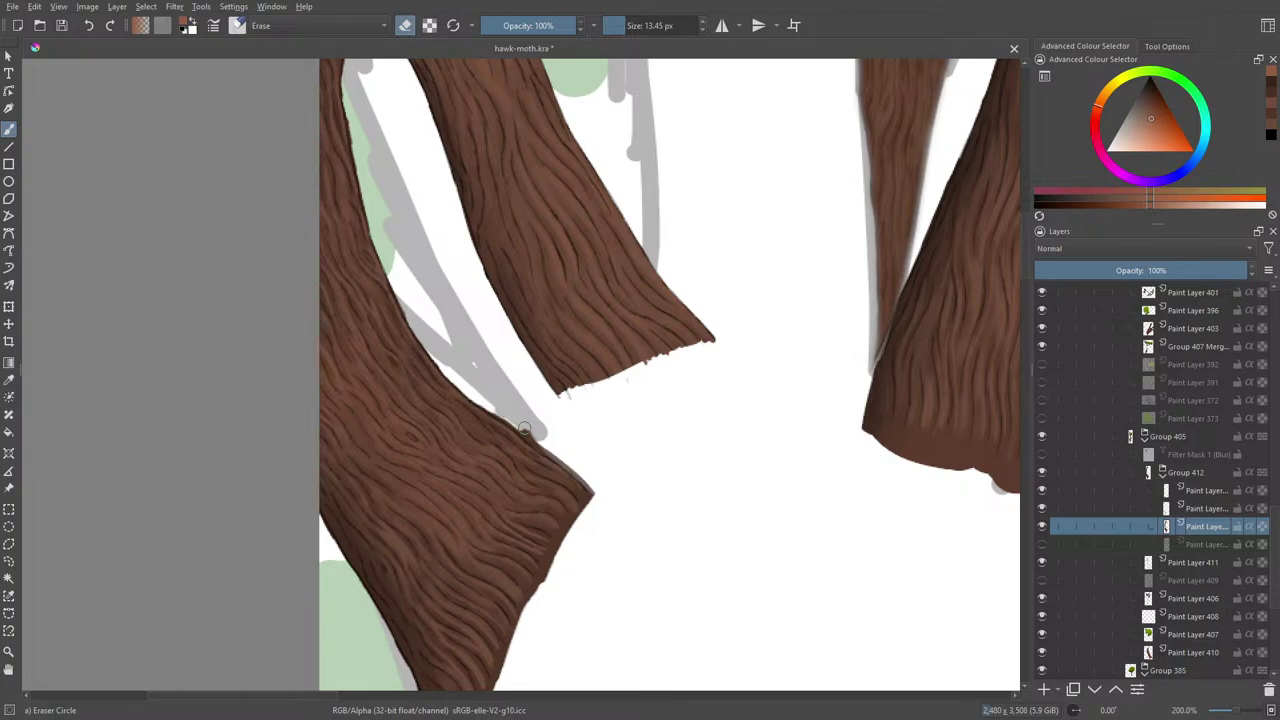
{"action": "left_click_drag", "start_coordinate": [524, 428], "coordinate": [546, 449]}
{"action": "mouse_move", "coordinate": [300, 697]}
{"action": "left_mouse_down"}
{"action": "mouse_move", "coordinate": [786, 711]}
{"action": "mouse_move", "coordinate": [310, 716]}
{"action": "mouse_move", "coordinate": [373, 699]}
{"action": "mouse_move", "coordinate": [607, 689]}
{"action": "mouse_move", "coordinate": [308, 714]}
{"action": "left_mouse_up"}
- Show the existing Filter Mask 1 (Blur) in Group 405, switch to the Basic-2 Opacity preset, and delete the mask
{"action": "left_click", "coordinate": [1042, 454]}
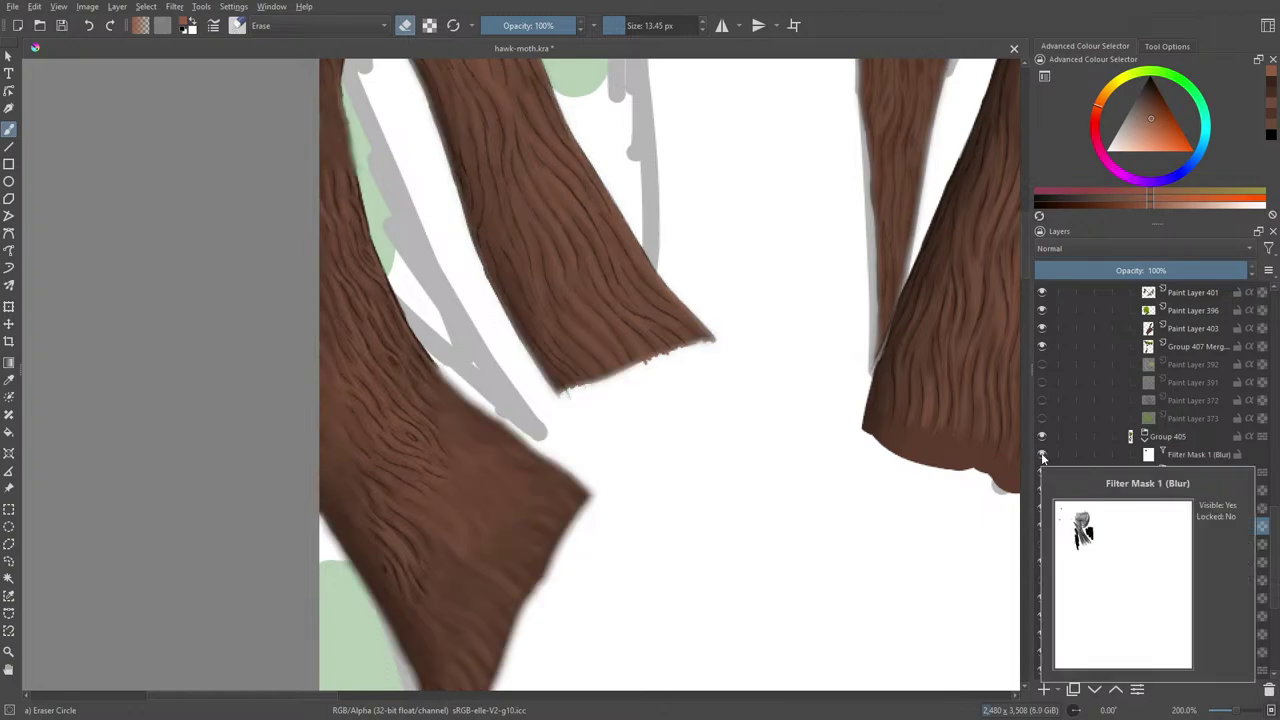
{"action": "key", "text": "slash"}
{"action": "mouse_move", "coordinate": [1022, 250]}
{"action": "left_mouse_down"}
{"action": "mouse_move", "coordinate": [1027, 179]}
{"action": "mouse_move", "coordinate": [1022, 264]}
{"action": "mouse_move", "coordinate": [1028, 183]}
{"action": "mouse_move", "coordinate": [1027, 244]}
{"action": "left_mouse_up"}
{"action": "left_click", "coordinate": [1208, 457]}
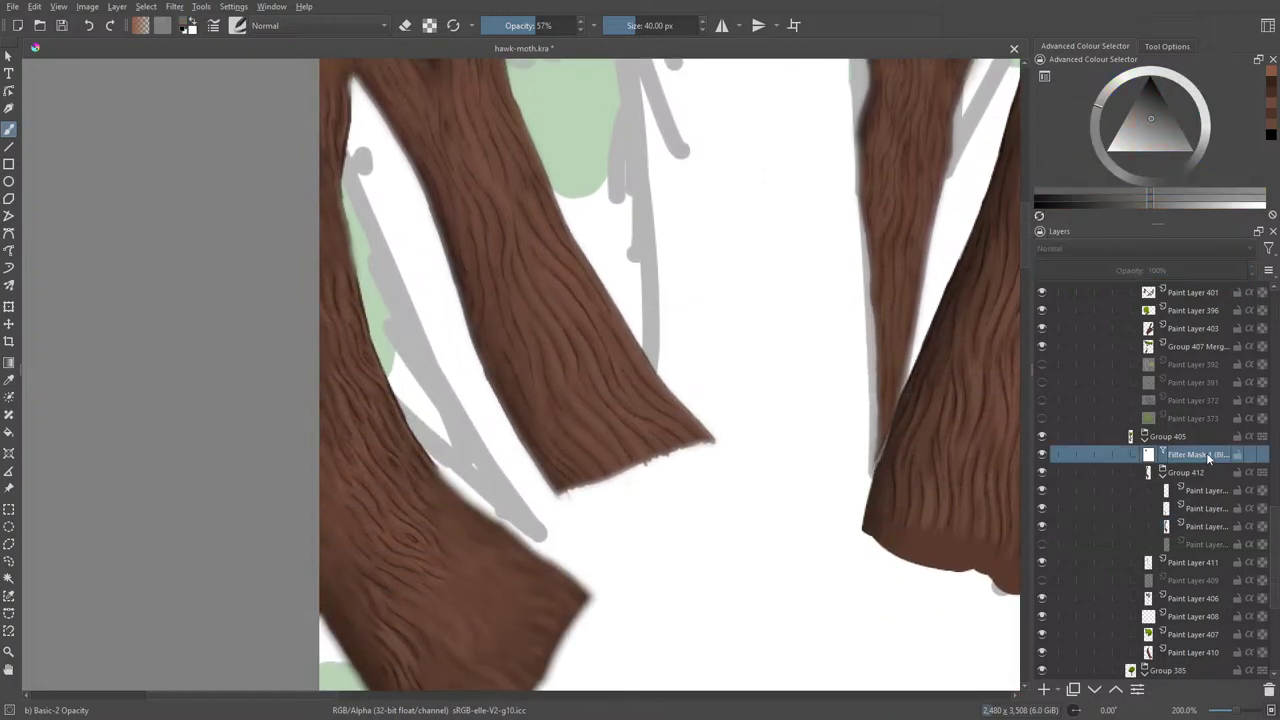
{"action": "left_click", "coordinate": [1269, 689]}
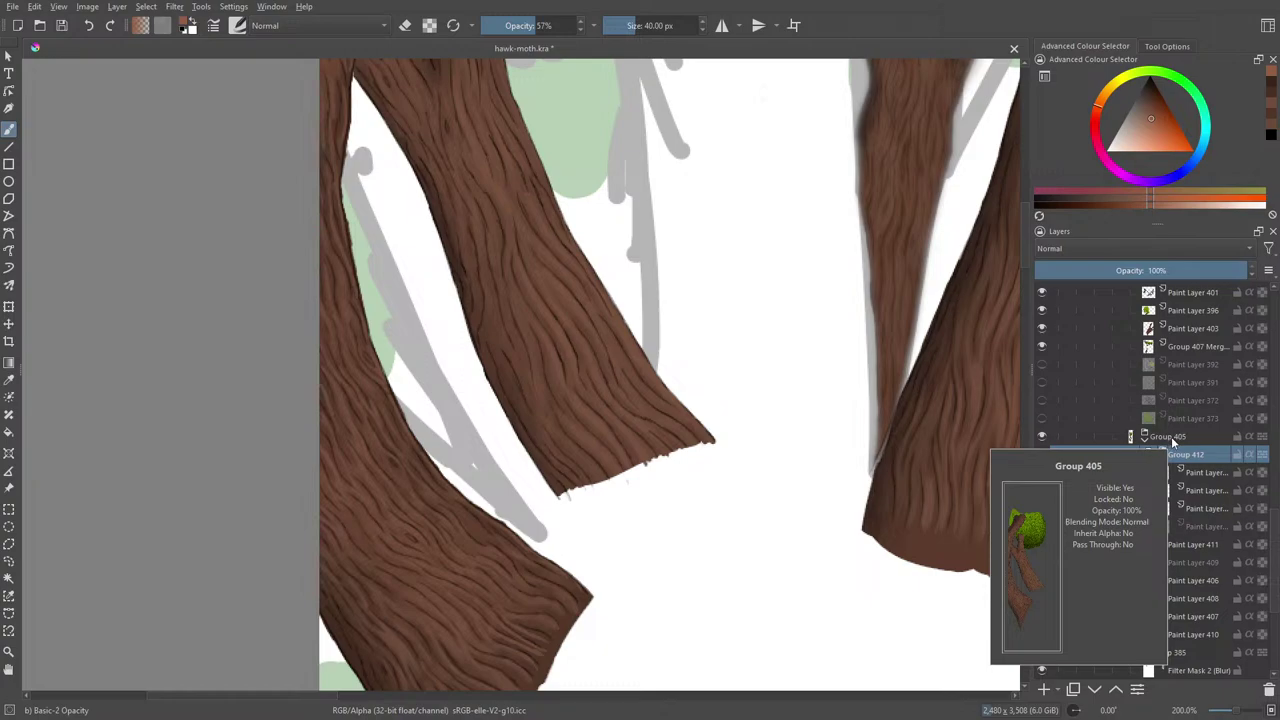
- Add a new Blur filter mask to Group 405 with horizontal and vertical radius 5 and a circle shape
{"action": "right_click", "coordinate": [1172, 441]}
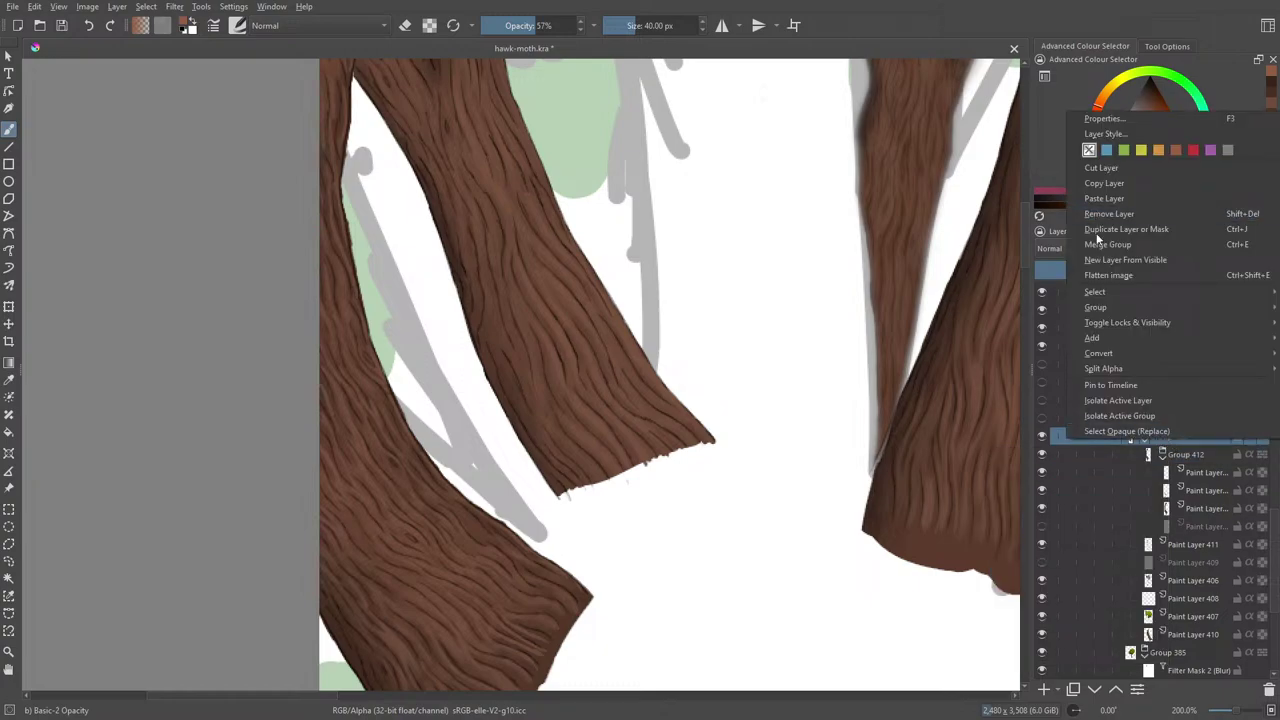
{"action": "mouse_move", "coordinate": [1089, 314]}
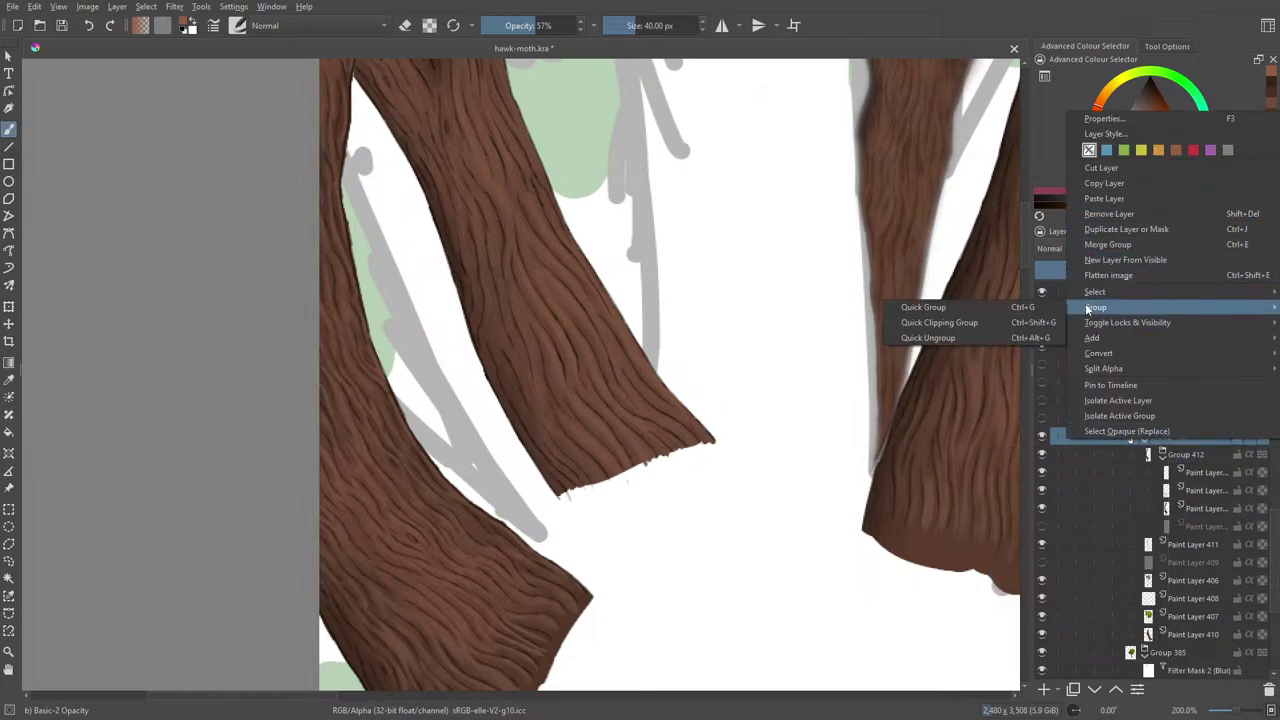
{"action": "mouse_move", "coordinate": [1068, 337]}
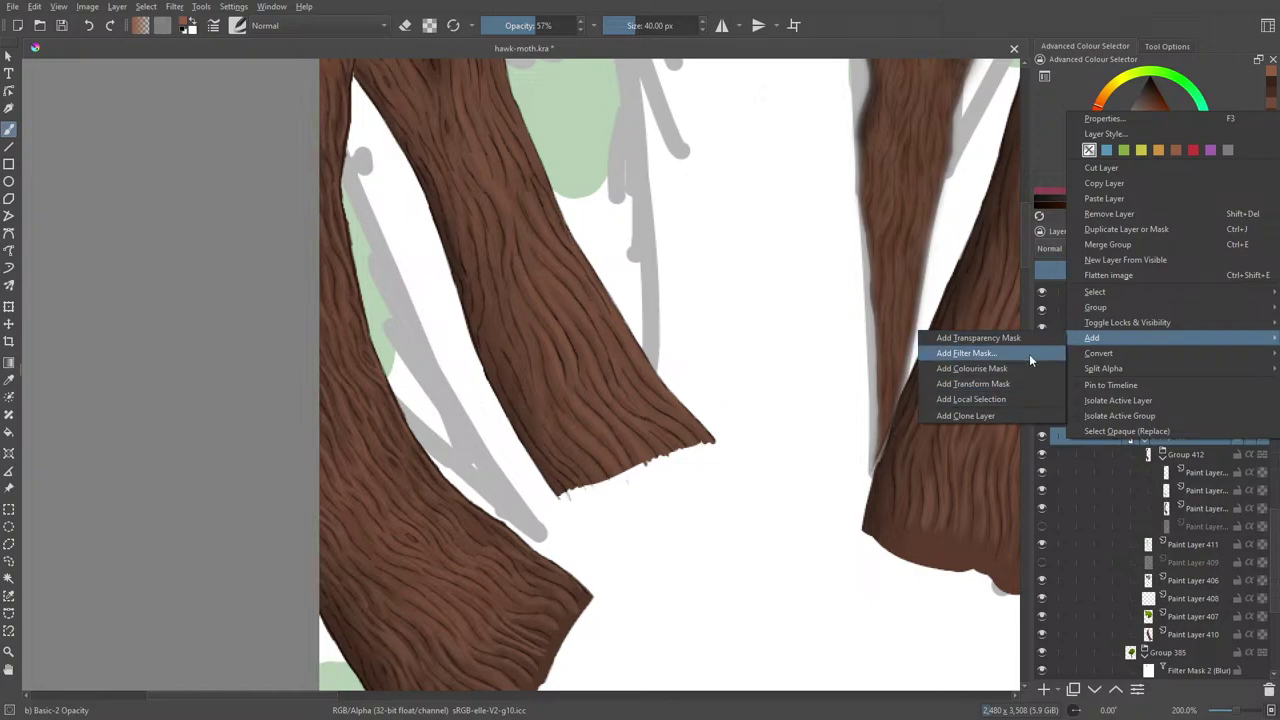
{"action": "left_click", "coordinate": [1029, 354]}
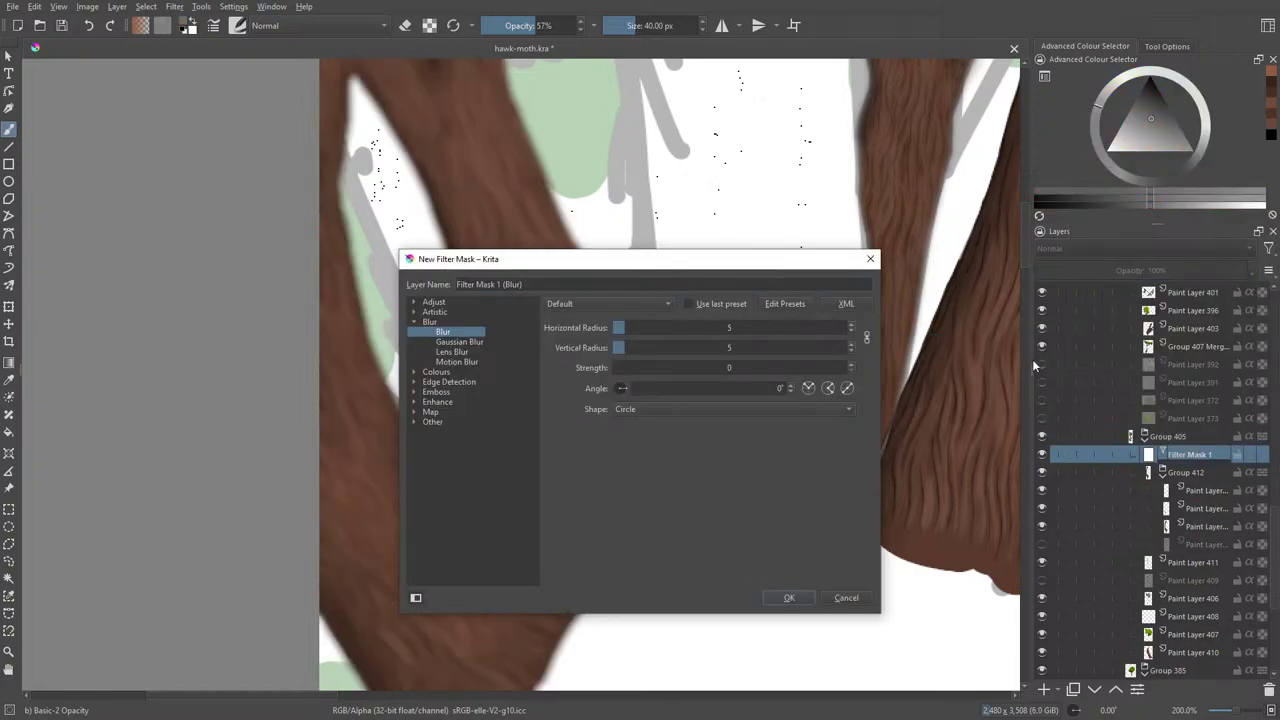
{"action": "left_click", "coordinate": [789, 598]}
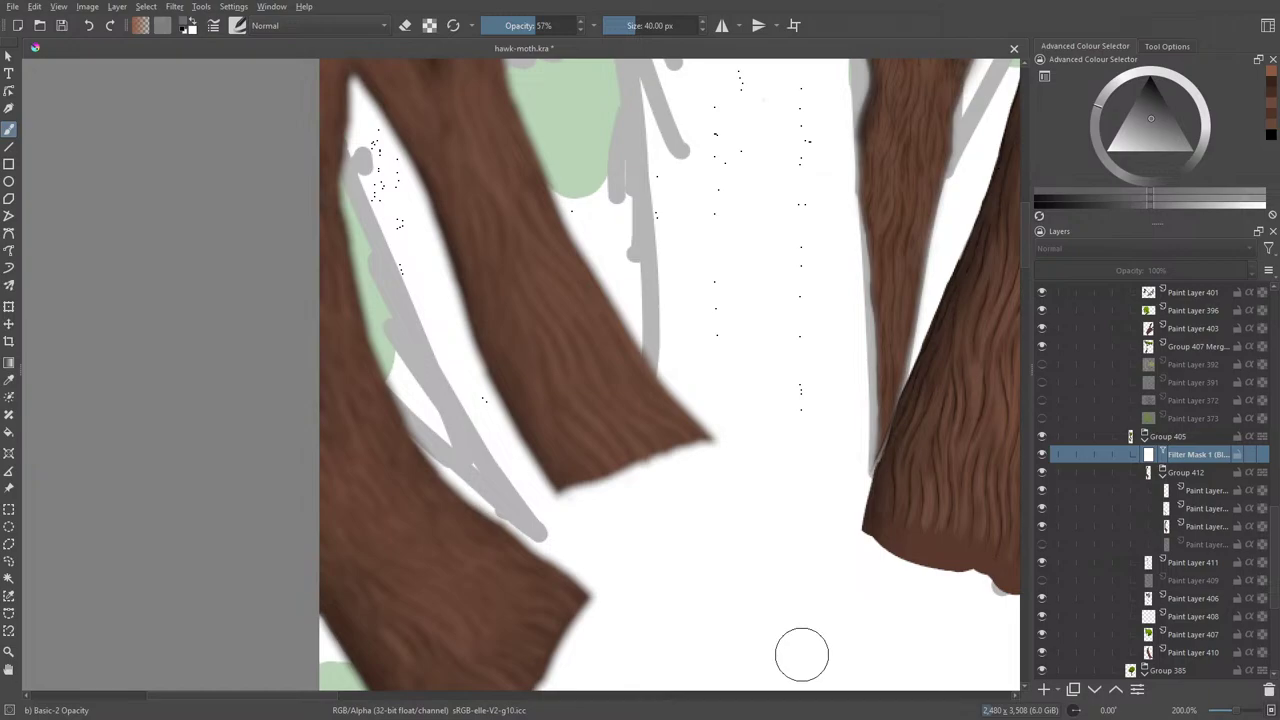
- Choose the Eraser Soft preset at 60 px and erase the blur mask over the leftmost trunk's lower part
{"action": "mouse_move", "coordinate": [1234, 713]}
{"action": "left_mouse_down"}
{"action": "mouse_move", "coordinate": [1220, 716]}
{"action": "mouse_move", "coordinate": [1231, 716]}
{"action": "left_mouse_up"}
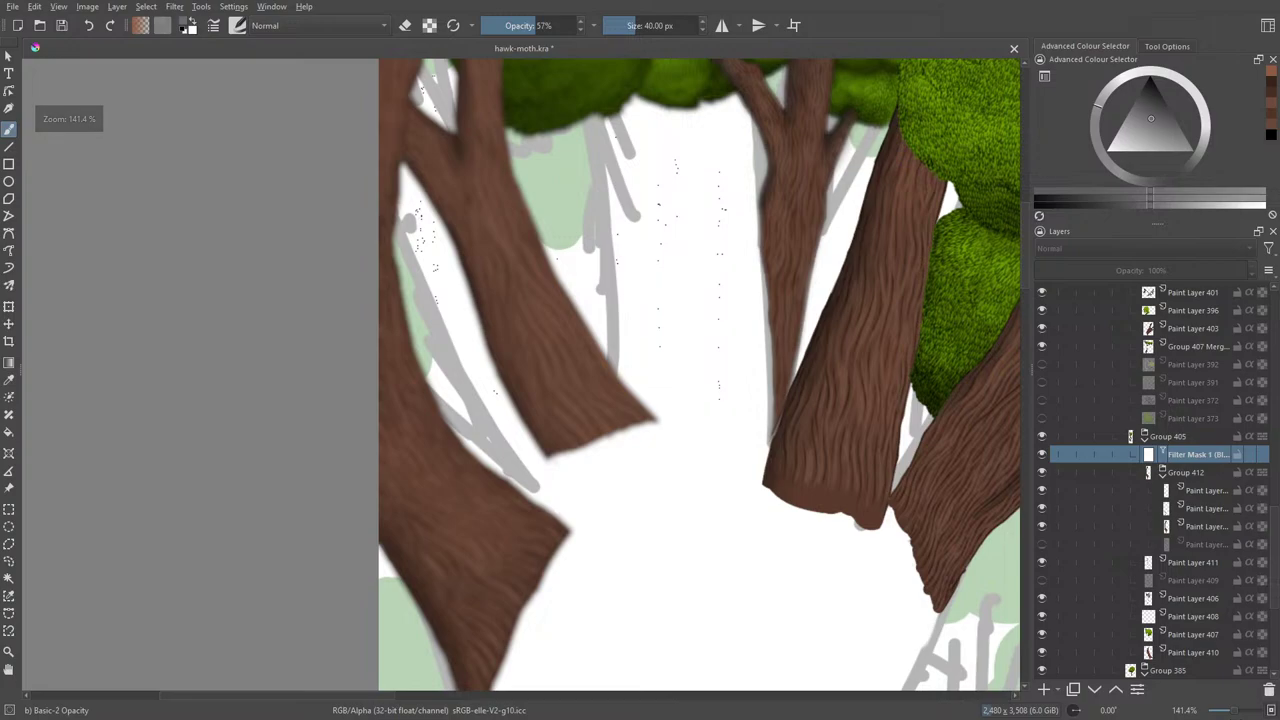
{"action": "key", "text": "e"}
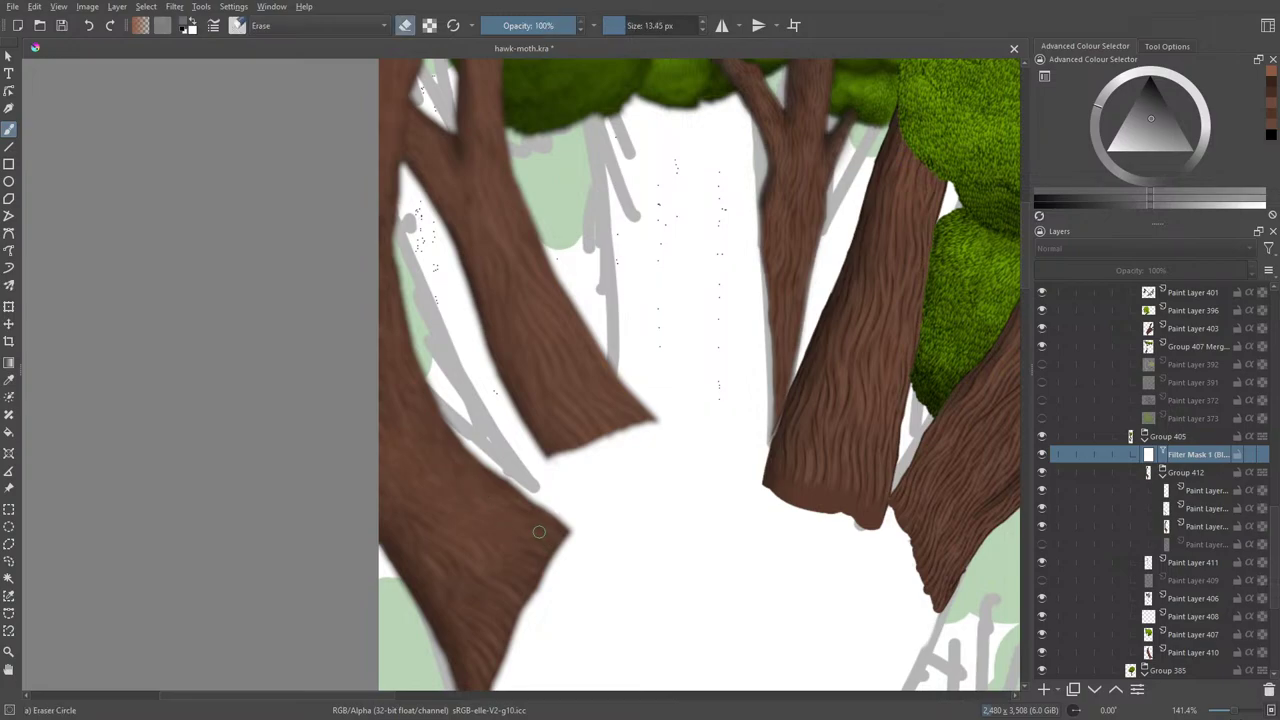
{"action": "left_click", "coordinate": [237, 25]}
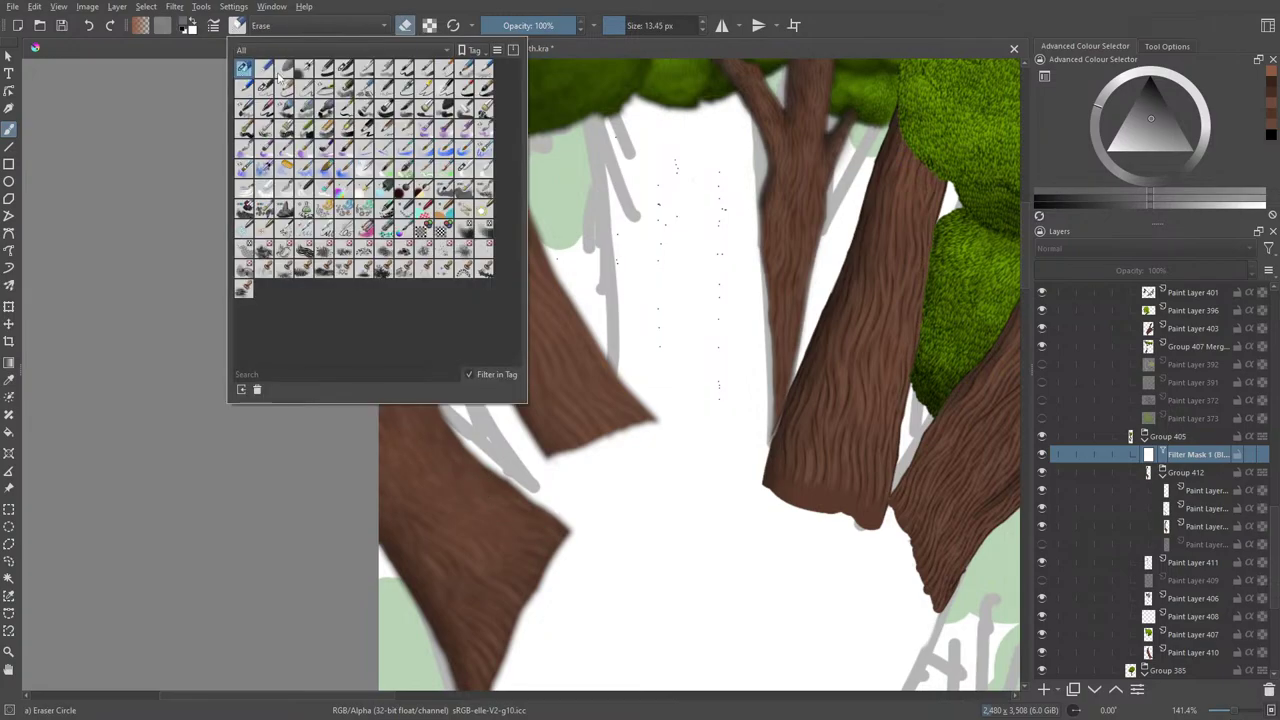
{"action": "left_click", "coordinate": [284, 71]}
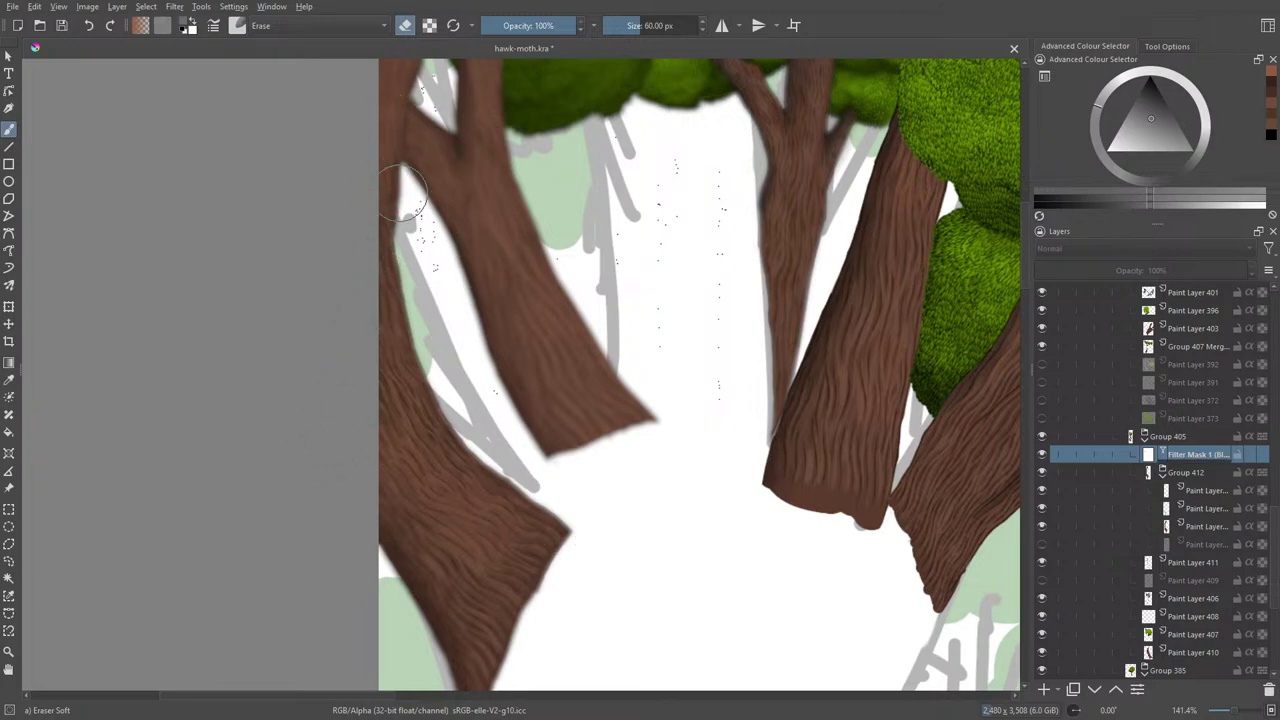
- Erase the blur mask over the leftmost tree's upper trunk and branch up to the foliage
{"action": "scroll", "coordinate": [1028, 241], "scroll_direction": "up", "scroll_amount": 3}
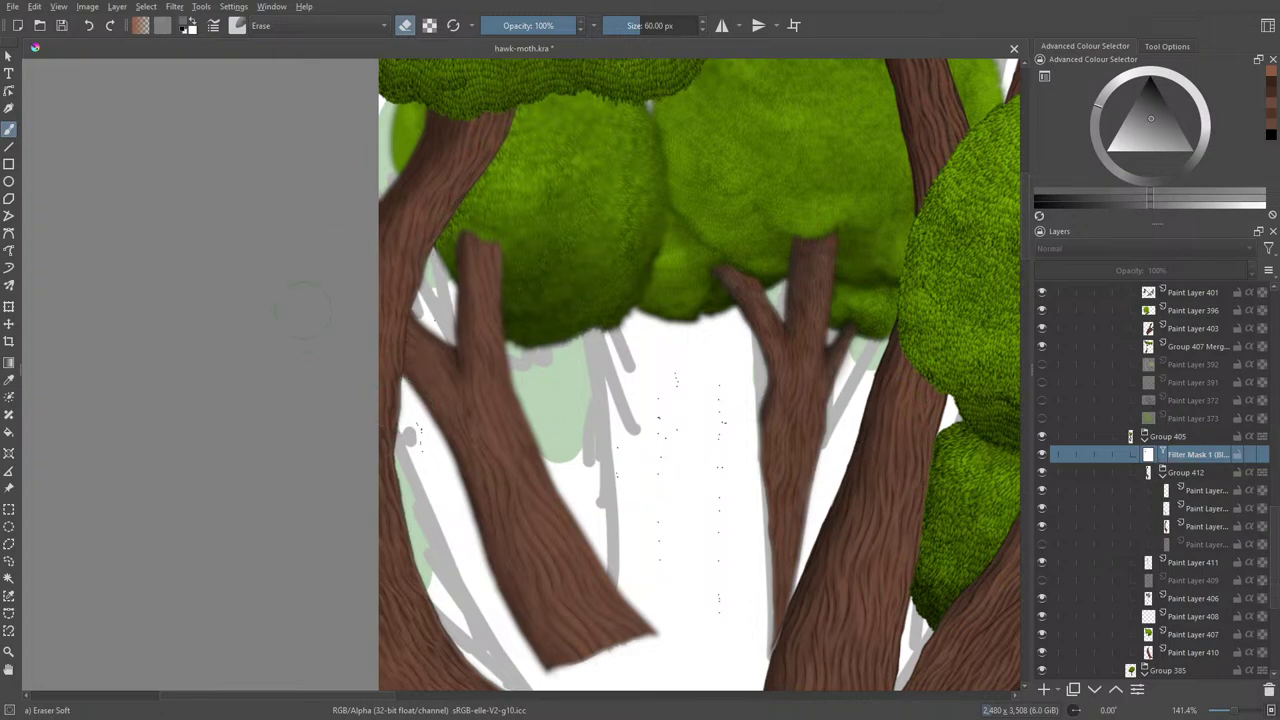
{"action": "left_click_drag", "start_coordinate": [408, 130], "coordinate": [398, 136]}
{"action": "left_click_drag", "start_coordinate": [1026, 236], "coordinate": [1033, 264]}
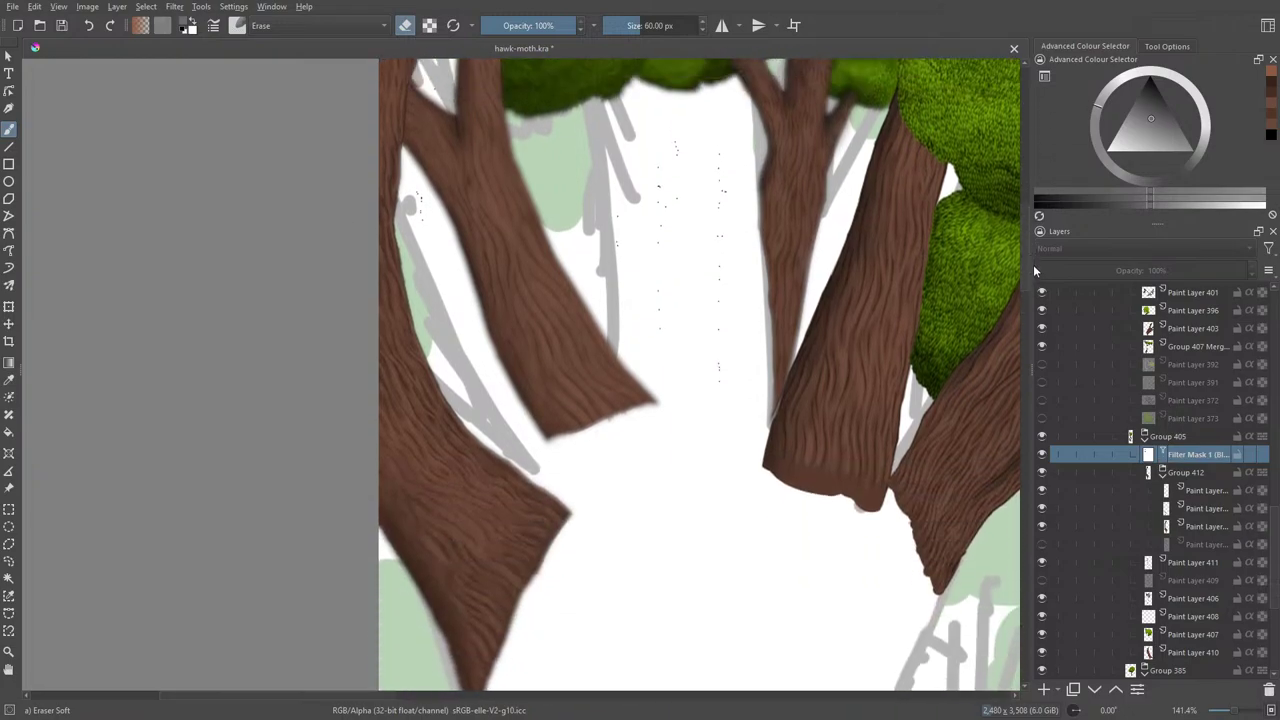
{"action": "left_click_drag", "start_coordinate": [1236, 711], "coordinate": [1229, 713]}
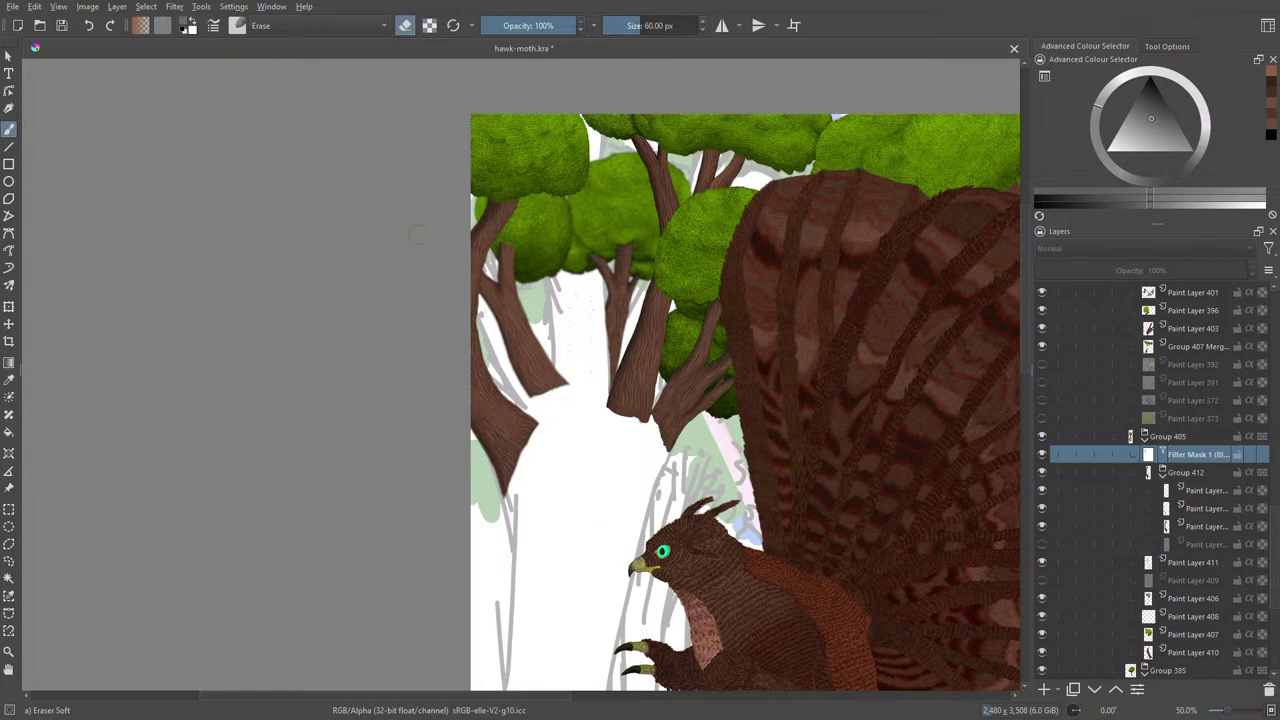
- Switch back to the Basic-2 Opacity preset, collapse Group 412, and select Paint Layer 407
{"action": "key", "text": "slash"}
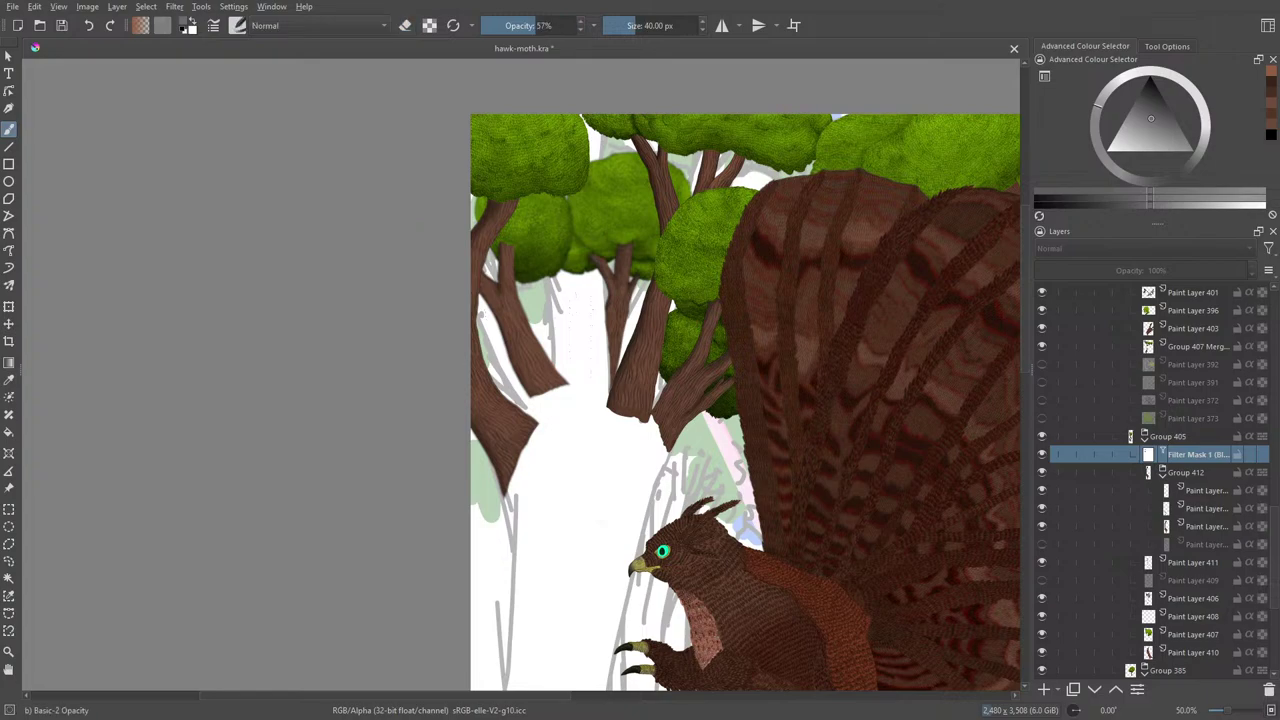
{"action": "left_click", "coordinate": [1163, 474]}
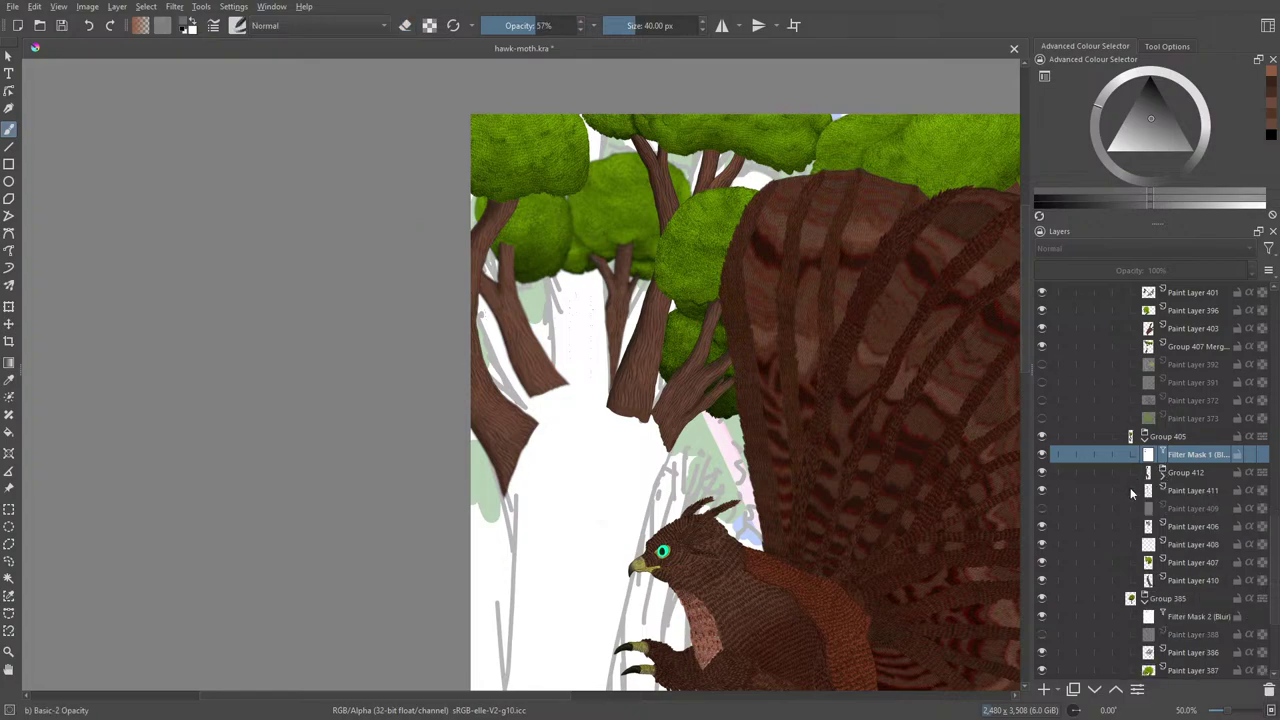
{"action": "left_click", "coordinate": [1176, 566]}
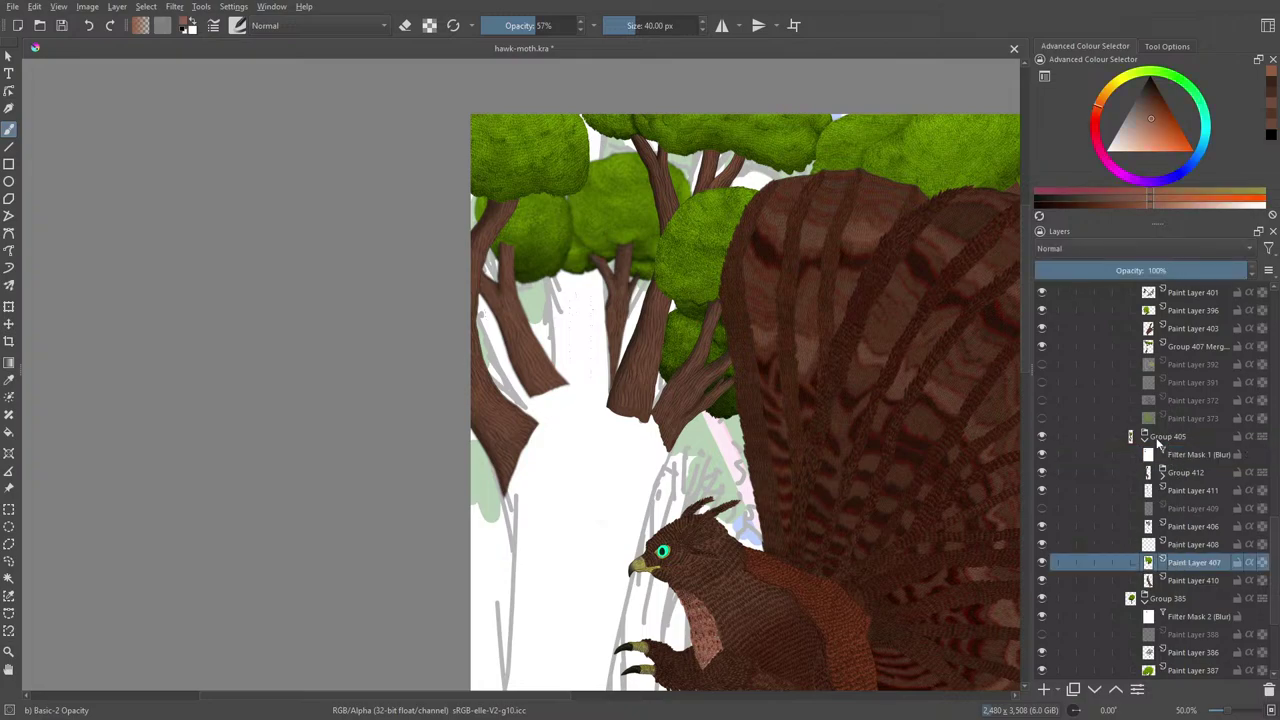
- Hide Group 405's blur filter mask and select Paint Layer 406, which holds the leaf texture
{"action": "left_click", "coordinate": [1041, 455]}
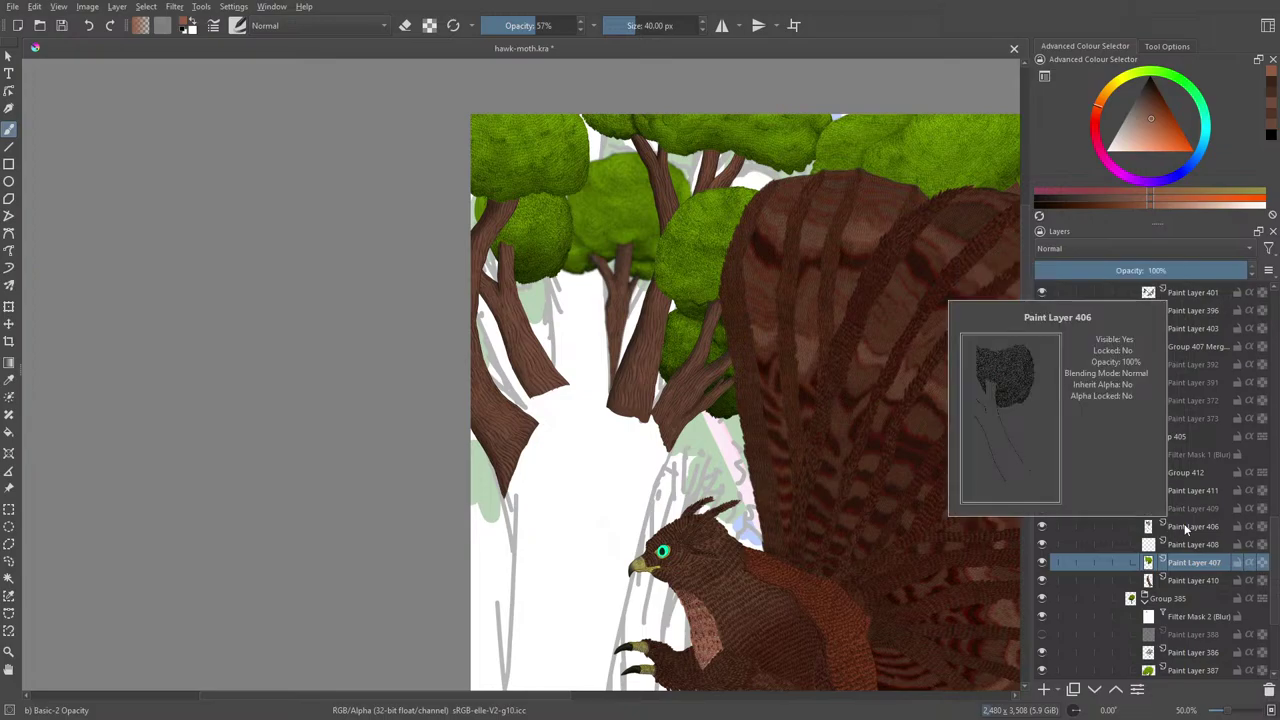
{"action": "left_click", "coordinate": [1184, 527]}
{"action": "scroll", "coordinate": [1025, 320], "scroll_direction": "up", "scroll_amount": 1}
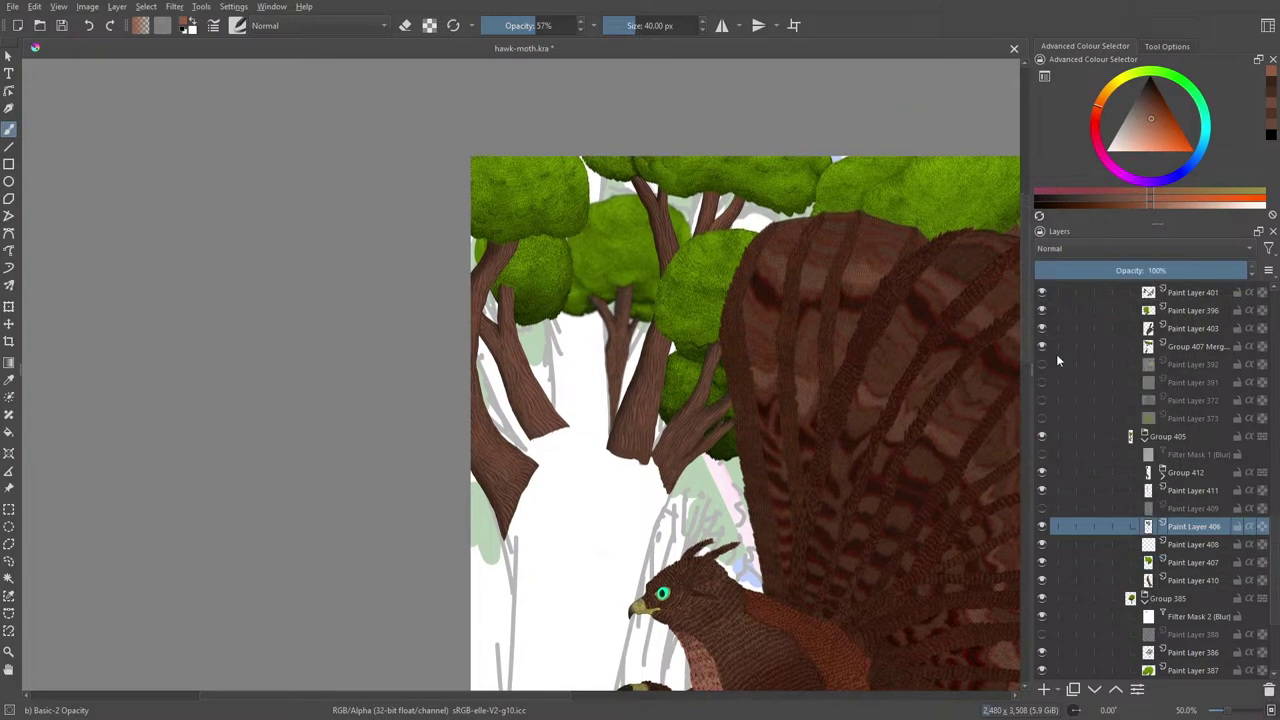
{"action": "left_click_drag", "start_coordinate": [1226, 710], "coordinate": [1236, 712]}
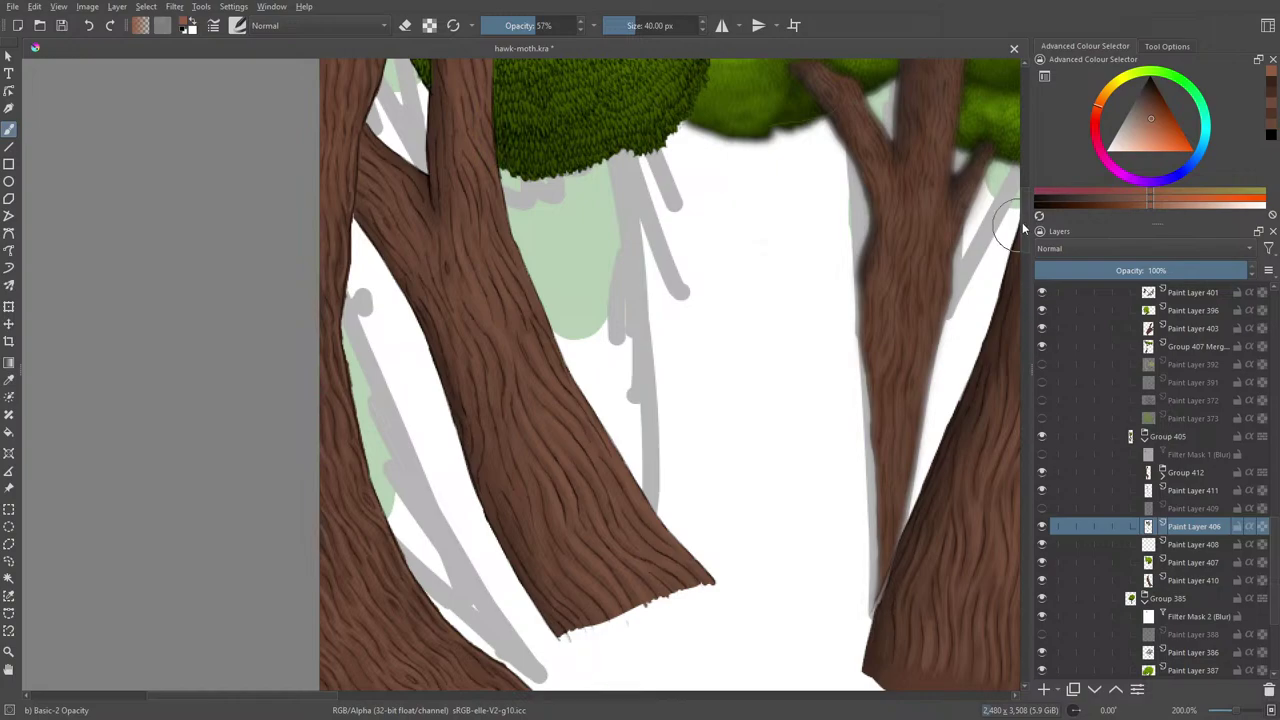
{"action": "left_click_drag", "start_coordinate": [1024, 227], "coordinate": [1029, 191]}
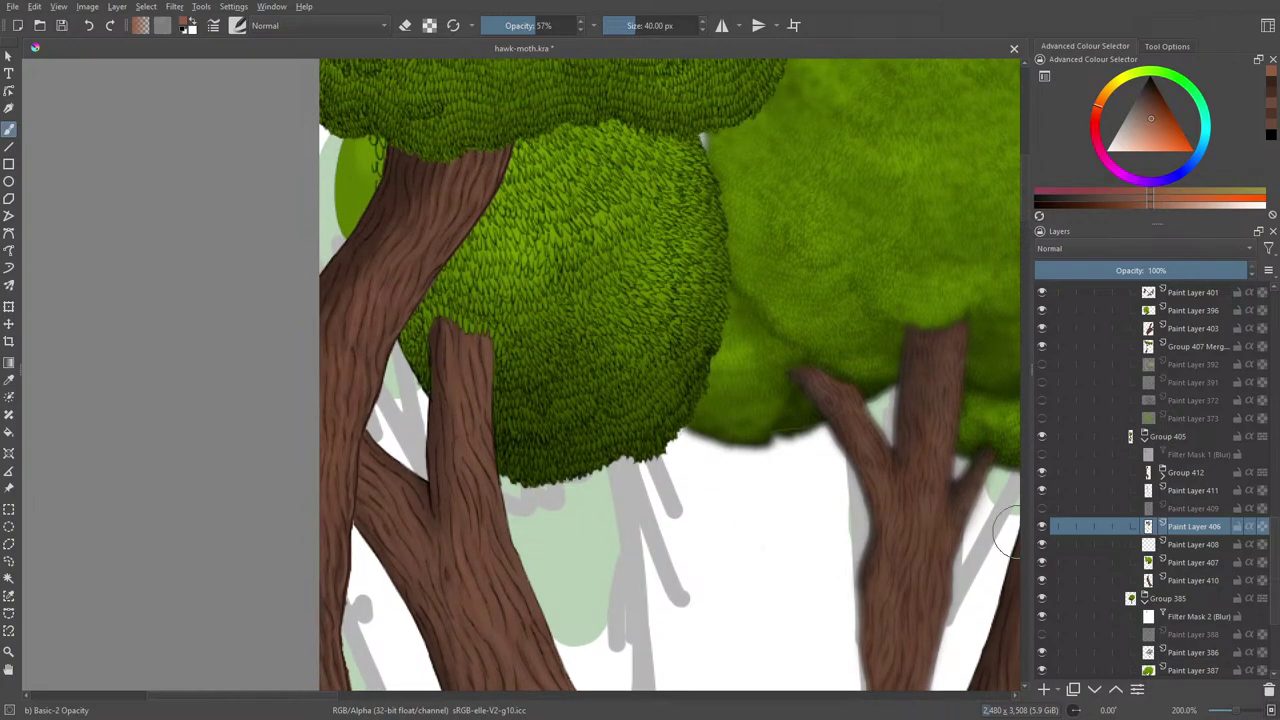
- Set the Eraser Soft preset to 14.67 px and check Paint Layer 406's leaf texture by hiding and reshowing it
{"action": "key", "text": "e"}
{"action": "left_click_drag", "start_coordinate": [624, 25], "coordinate": [619, 25]}
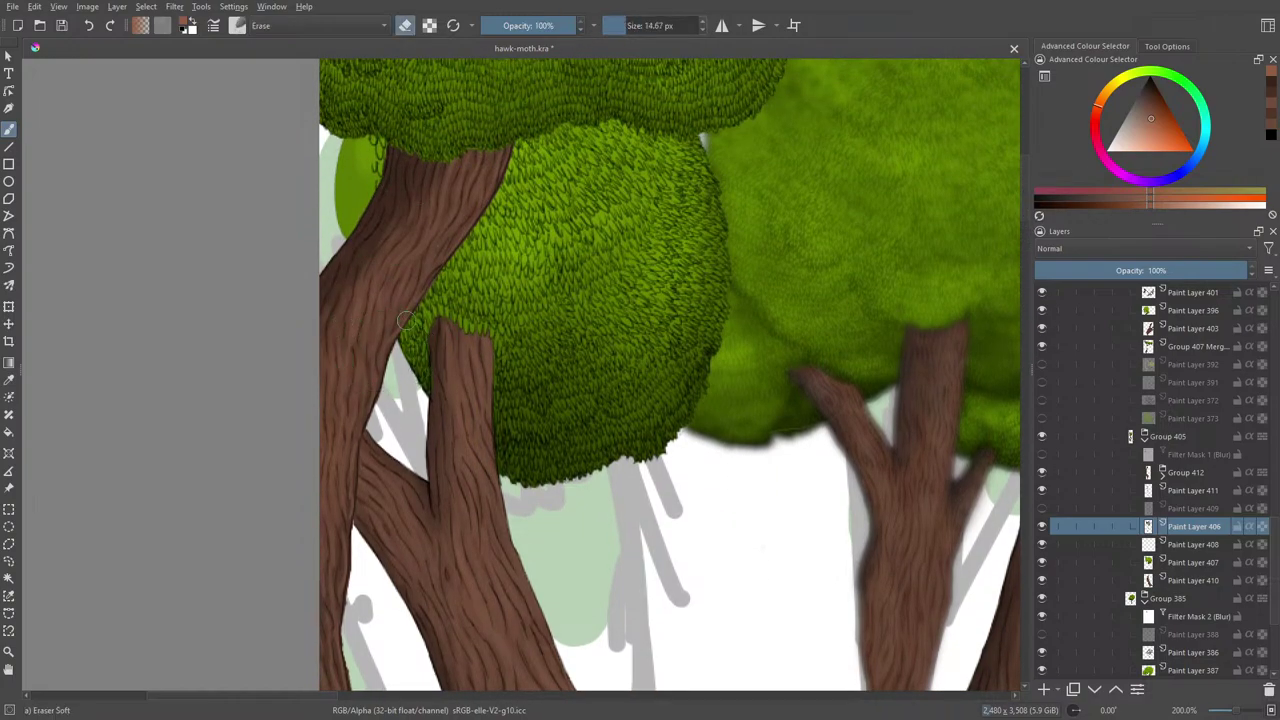
{"action": "left_click", "coordinate": [1042, 526]}
{"action": "left_click", "coordinate": [1042, 526]}
{"action": "key", "text": "slash"}
- Choose the Pencil-2 preset with black at 3.65 px and briefly hide Paint Layer 406 to check its leaf strokes
{"action": "left_click_drag", "start_coordinate": [329, 697], "coordinate": [305, 712]}
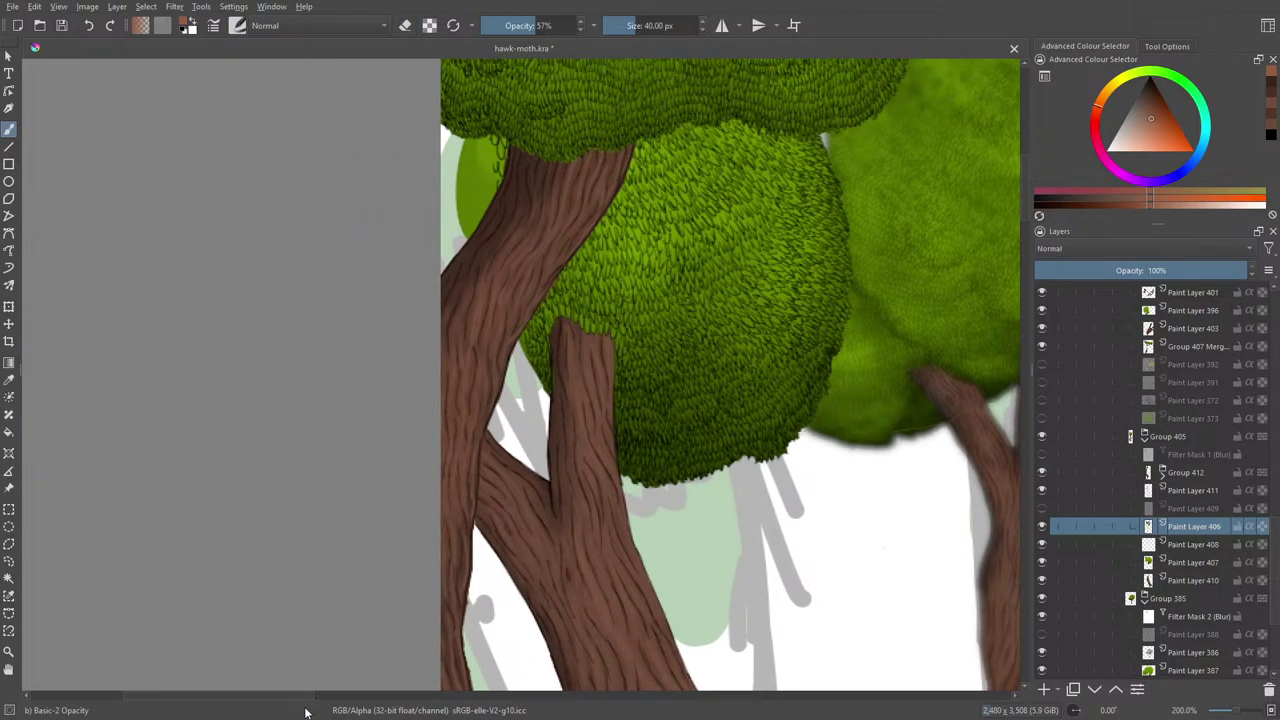
{"action": "scroll", "coordinate": [1025, 188], "scroll_direction": "up", "scroll_amount": 4}
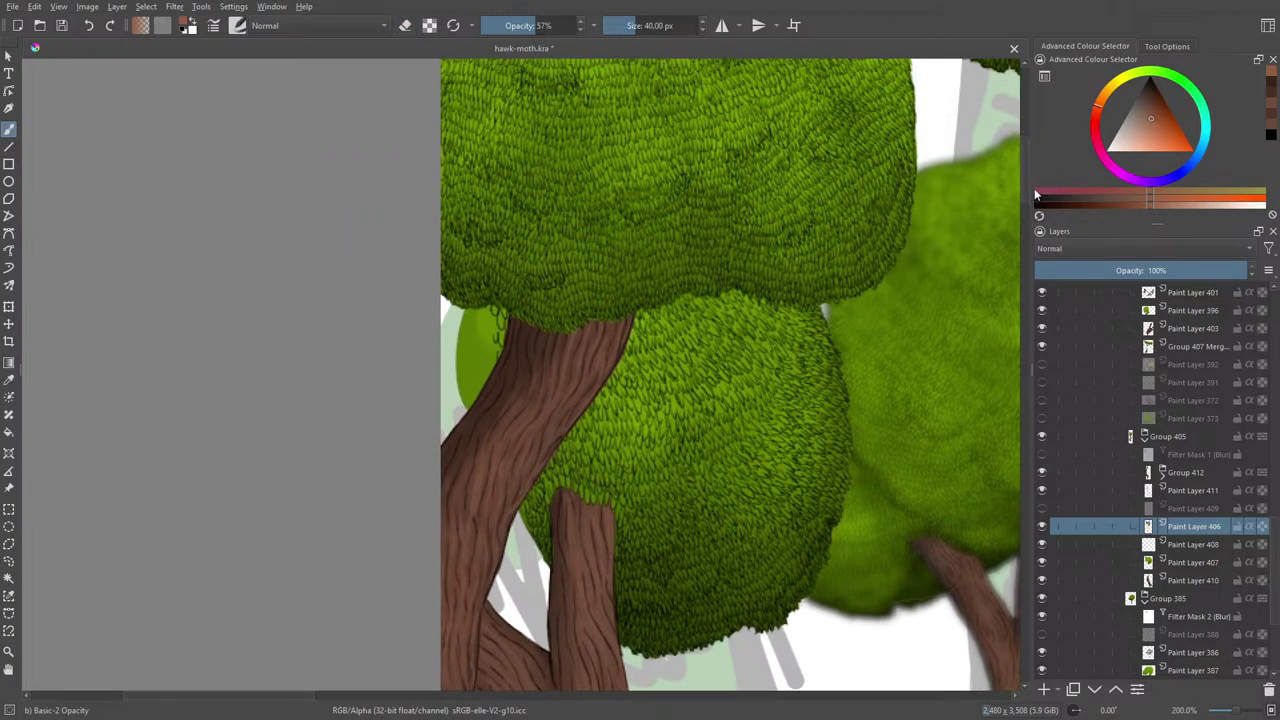
{"action": "right_click", "coordinate": [277, 300]}
{"action": "right_click", "coordinate": [255, 298]}
{"action": "right_click", "coordinate": [163, 263]}
{"action": "left_click", "coordinate": [175, 317]}
{"action": "left_click", "coordinate": [218, 334]}
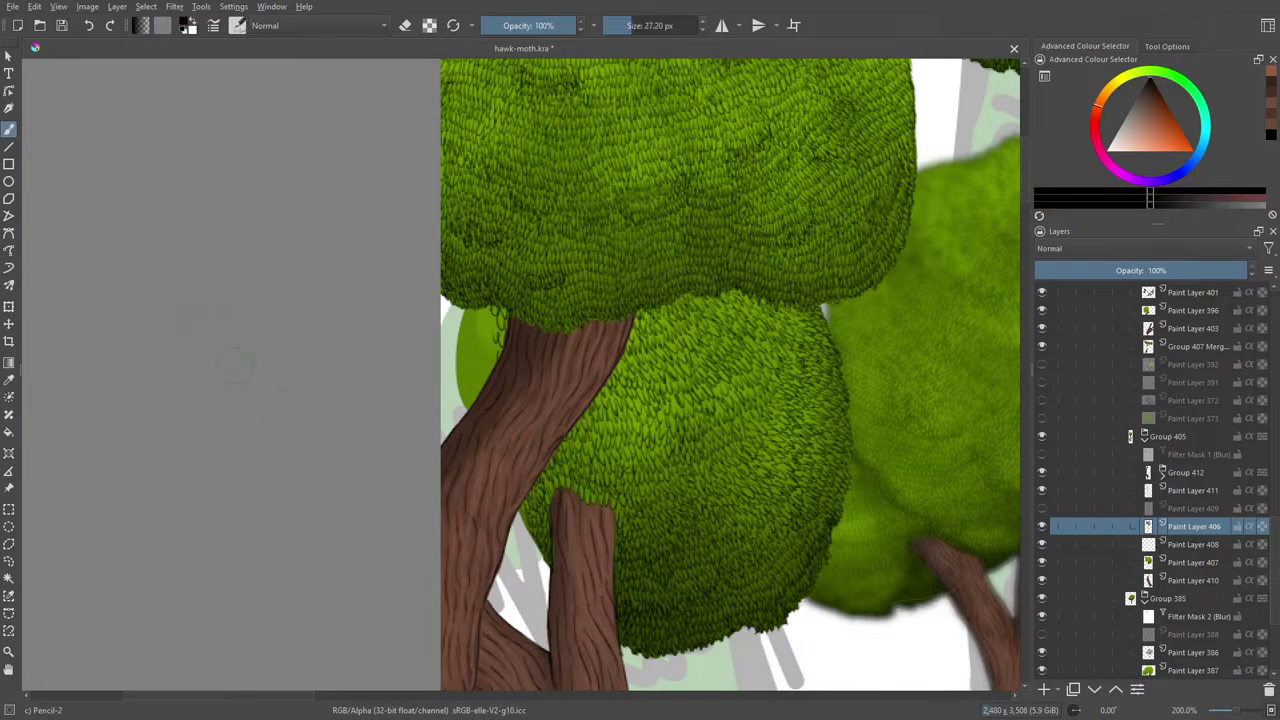
{"action": "left_click_drag", "start_coordinate": [621, 22], "coordinate": [616, 22]}
{"action": "left_click", "coordinate": [1042, 526]}
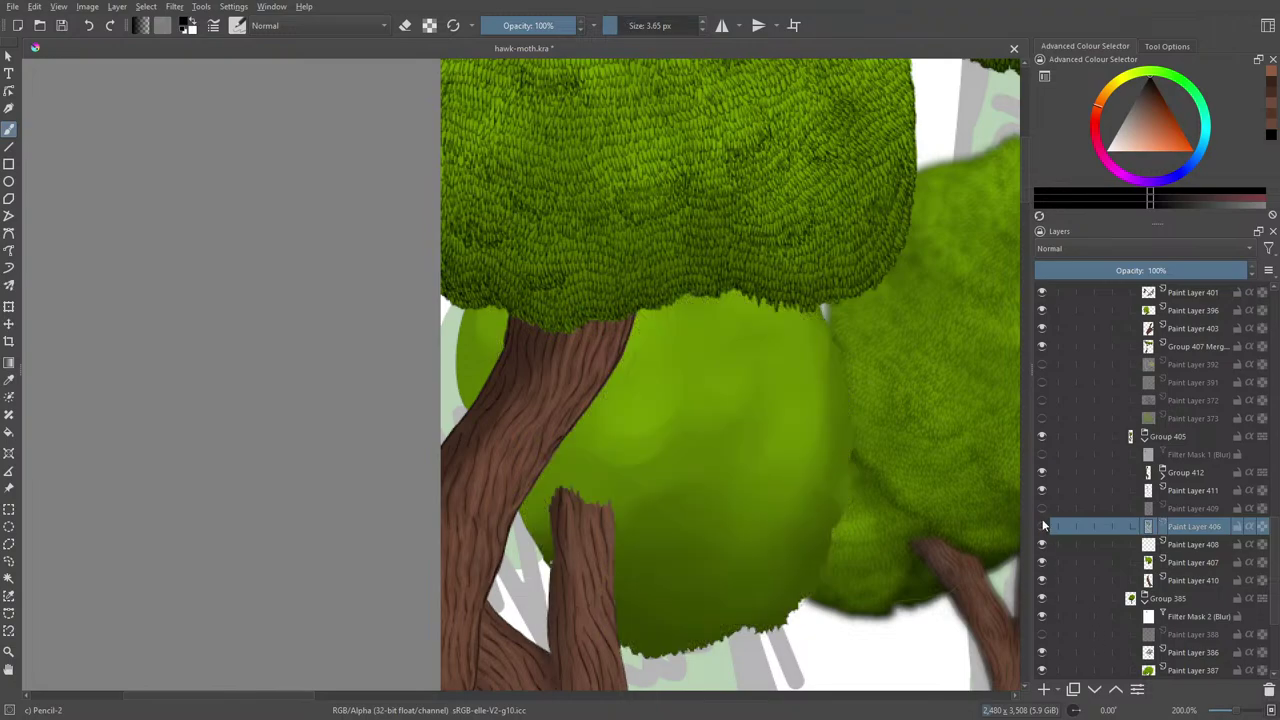
{"action": "left_click", "coordinate": [1042, 526]}
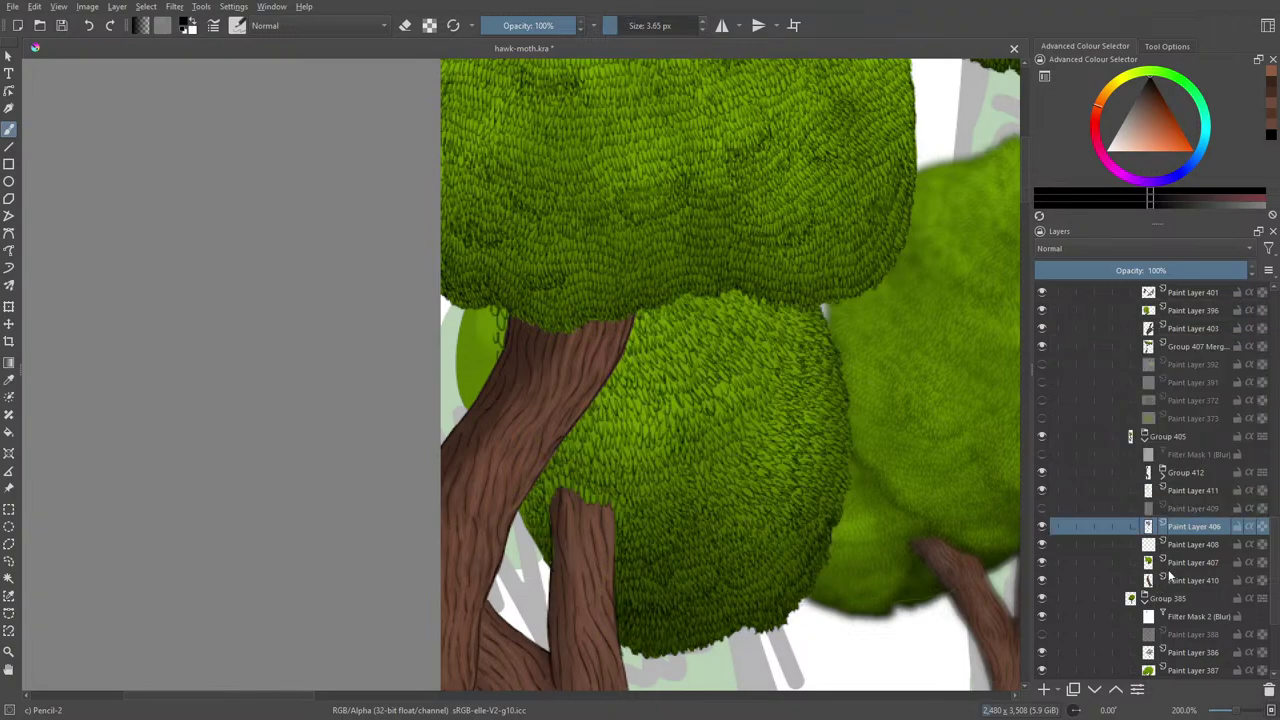
- On Paint Layer 408, sketch the missing foliage outline across the forked trunk and beside the leftmost trunk
{"action": "mouse_move", "coordinate": [1174, 587]}
{"action": "left_click", "coordinate": [1180, 545]}
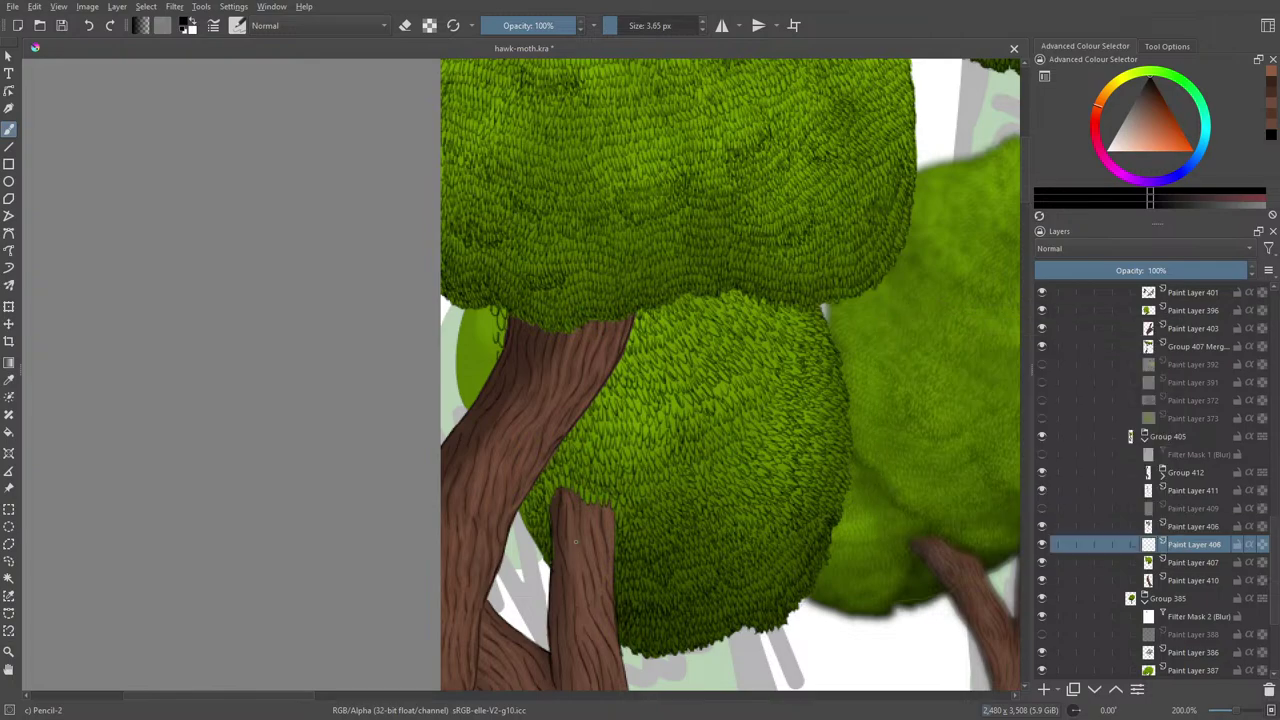
{"action": "mouse_move", "coordinate": [634, 656]}
{"action": "left_mouse_down"}
{"action": "mouse_move", "coordinate": [517, 647]}
{"action": "mouse_move", "coordinate": [481, 635]}
{"action": "left_mouse_up"}
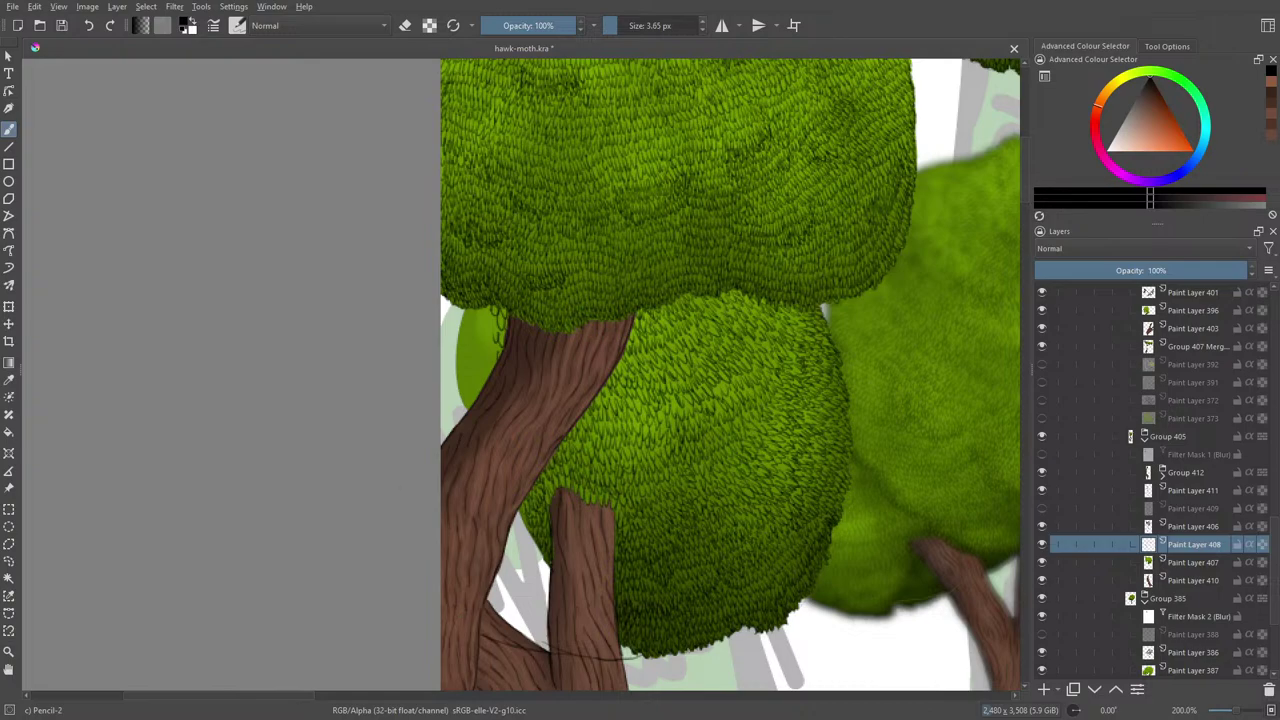
{"action": "left_click_drag", "start_coordinate": [556, 657], "coordinate": [486, 622]}
{"action": "left_click_drag", "start_coordinate": [628, 656], "coordinate": [604, 655]}
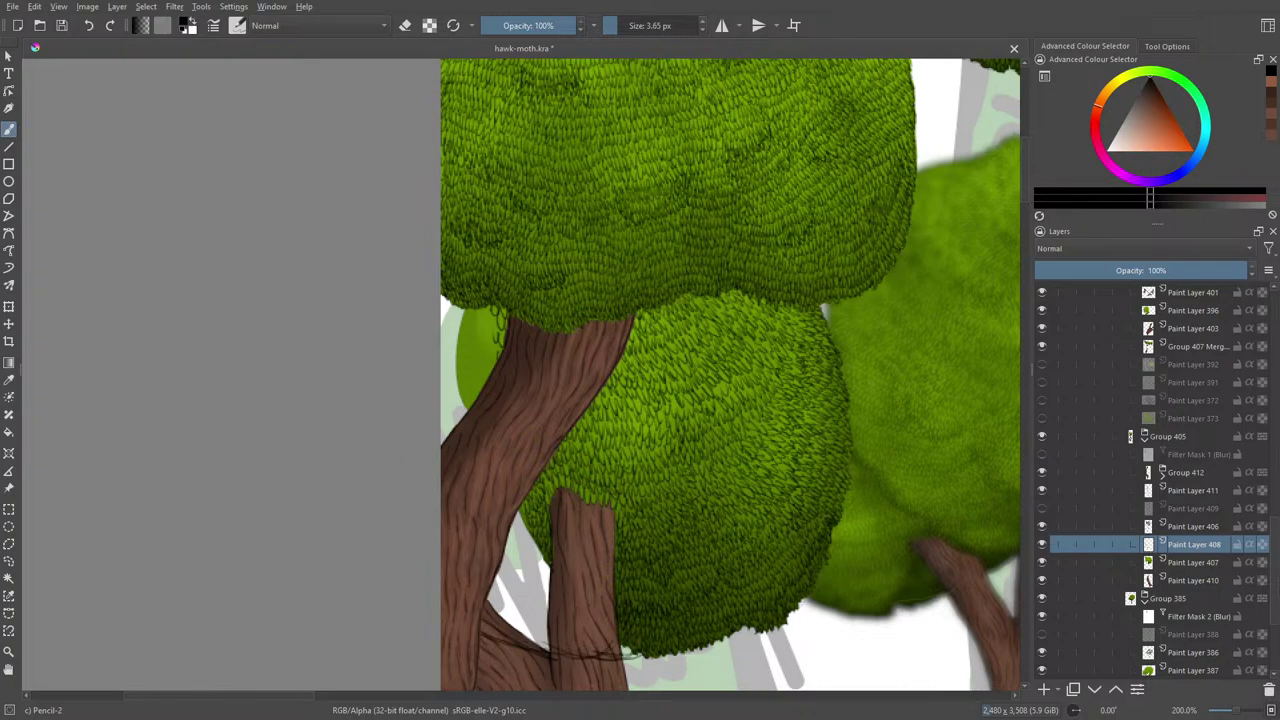
{"action": "mouse_move", "coordinate": [442, 354]}
{"action": "left_mouse_down"}
{"action": "mouse_move", "coordinate": [474, 314]}
{"action": "mouse_move", "coordinate": [441, 334]}
{"action": "mouse_move", "coordinate": [441, 350]}
{"action": "left_mouse_up"}
- Set Paint Layer 408 to 45% opacity, add leaf-direction guide strokes in the foliage gaps, and reselect Paint Layer 406
{"action": "left_click_drag", "start_coordinate": [1155, 270], "coordinate": [1133, 272]}
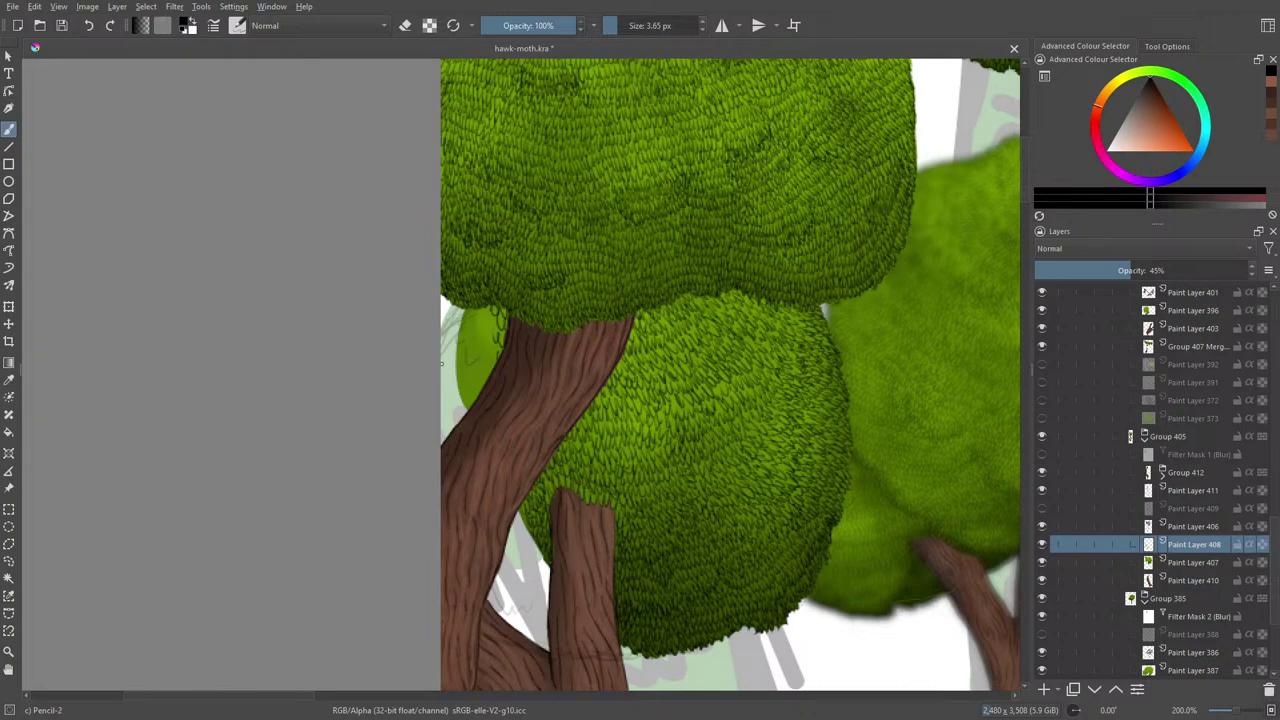
{"action": "left_click_drag", "start_coordinate": [443, 383], "coordinate": [461, 404]}
{"action": "left_click_drag", "start_coordinate": [515, 611], "coordinate": [528, 628]}
{"action": "left_click", "coordinate": [1188, 526]}
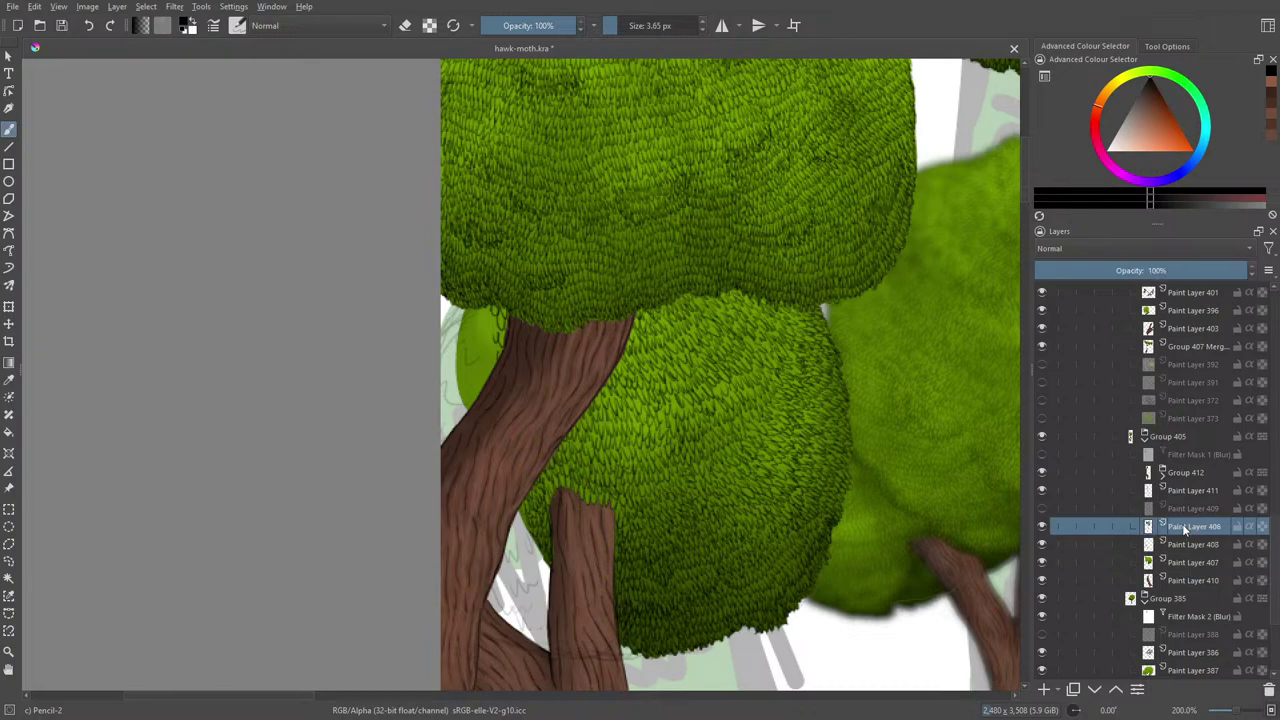
{"action": "scroll", "coordinate": [1015, 198], "scroll_direction": "down", "scroll_amount": 3}
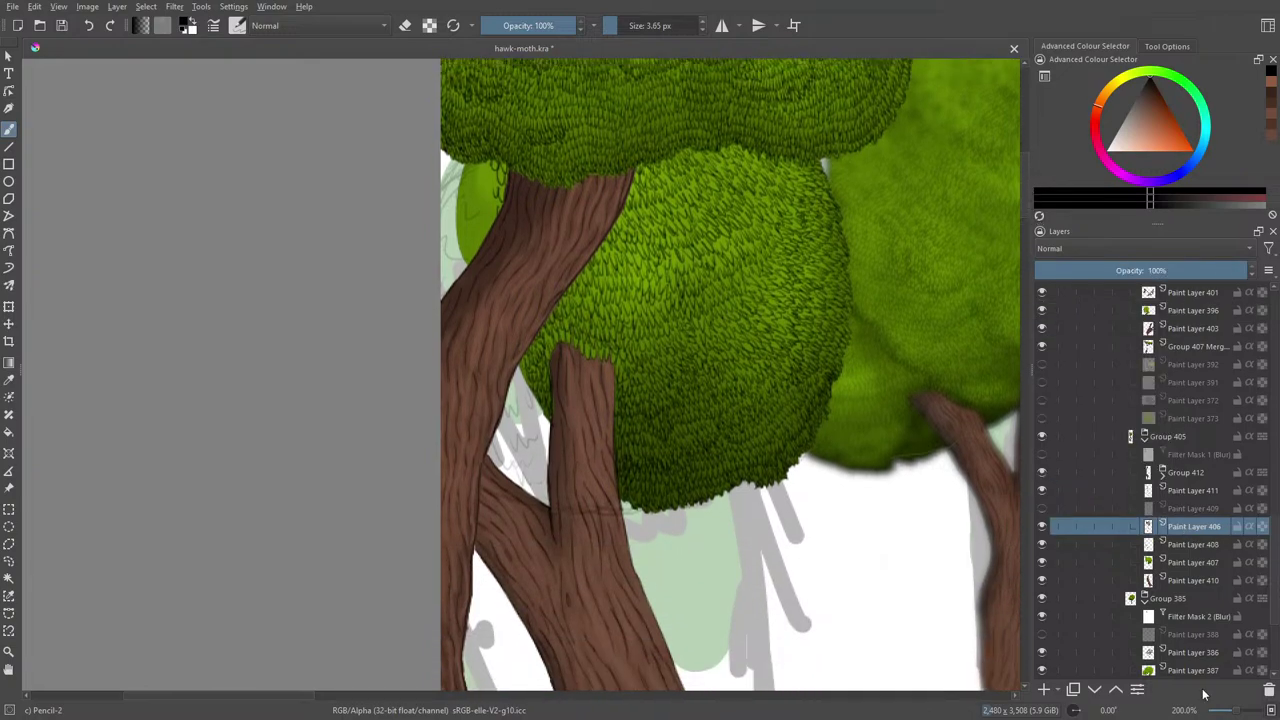
{"action": "left_click", "coordinate": [1236, 711]}
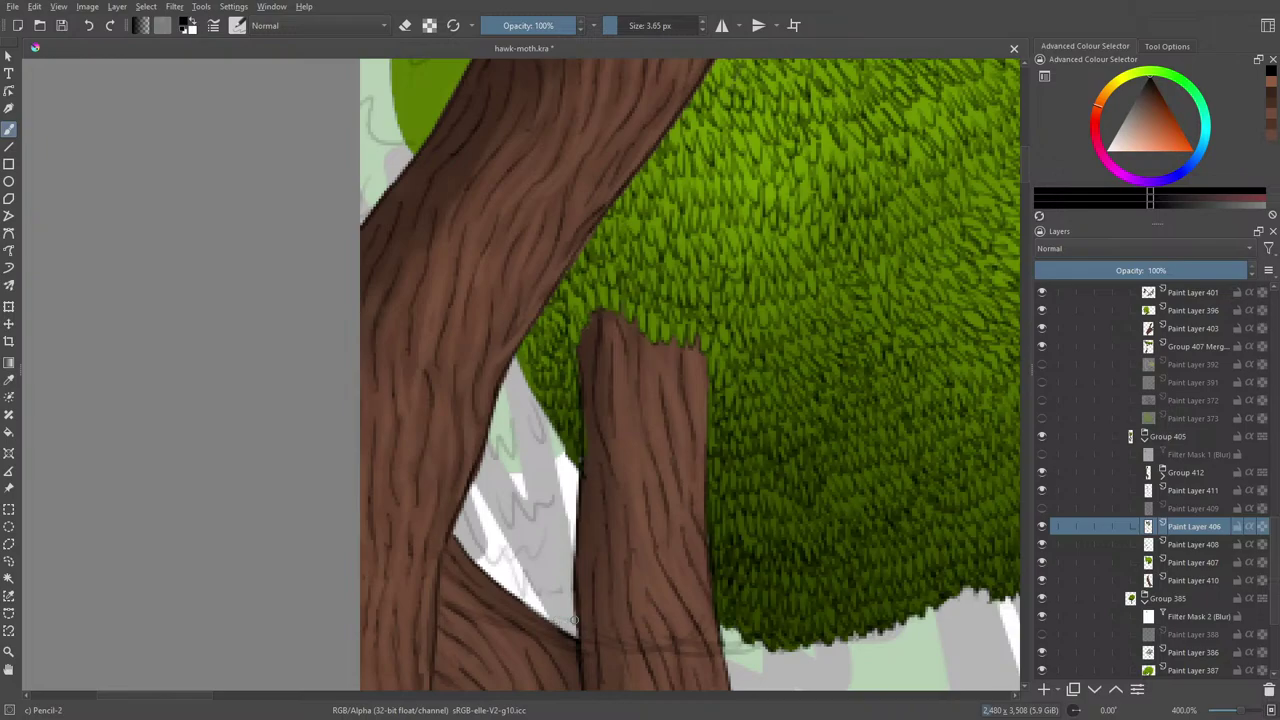
{"action": "mouse_move", "coordinate": [570, 628]}
{"action": "left_mouse_down"}
{"action": "mouse_move", "coordinate": [569, 594]}
{"action": "mouse_move", "coordinate": [536, 599]}
{"action": "mouse_move", "coordinate": [520, 586]}
{"action": "mouse_move", "coordinate": [560, 580]}
{"action": "mouse_move", "coordinate": [571, 563]}
{"action": "mouse_move", "coordinate": [555, 540]}
{"action": "mouse_move", "coordinate": [567, 569]}
{"action": "mouse_move", "coordinate": [551, 548]}
{"action": "mouse_move", "coordinate": [524, 579]}
{"action": "mouse_move", "coordinate": [493, 564]}
{"action": "mouse_move", "coordinate": [517, 455]}
{"action": "mouse_move", "coordinate": [510, 579]}
{"action": "mouse_move", "coordinate": [539, 540]}
{"action": "mouse_move", "coordinate": [528, 558]}
{"action": "mouse_move", "coordinate": [496, 545]}
{"action": "mouse_move", "coordinate": [490, 556]}
{"action": "mouse_move", "coordinate": [467, 527]}
{"action": "mouse_move", "coordinate": [499, 516]}
{"action": "mouse_move", "coordinate": [514, 538]}
{"action": "mouse_move", "coordinate": [521, 512]}
{"action": "mouse_move", "coordinate": [557, 539]}
{"action": "mouse_move", "coordinate": [572, 512]}
{"action": "mouse_move", "coordinate": [568, 528]}
{"action": "mouse_move", "coordinate": [550, 509]}
{"action": "mouse_move", "coordinate": [570, 500]}
{"action": "mouse_move", "coordinate": [517, 524]}
{"action": "mouse_move", "coordinate": [470, 490]}
{"action": "left_mouse_up"}
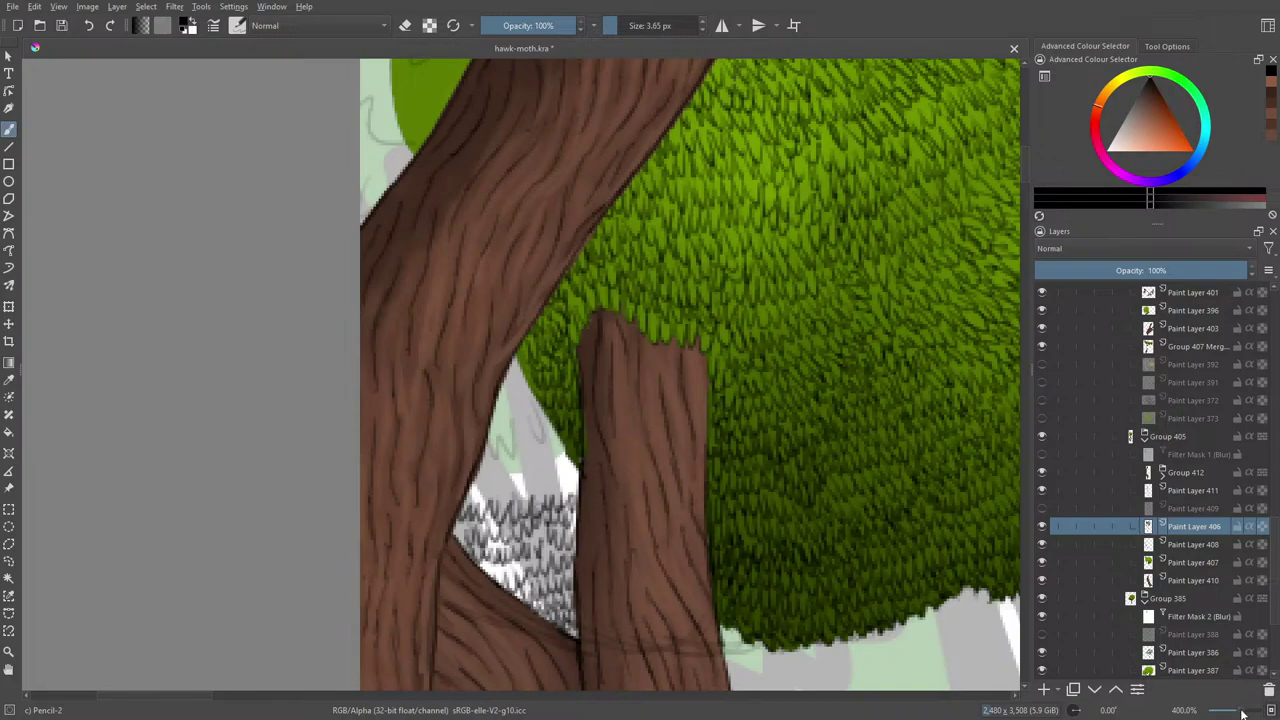
{"action": "mouse_move", "coordinate": [1241, 711]}
{"action": "left_mouse_down"}
{"action": "mouse_move", "coordinate": [1229, 712]}
{"action": "mouse_move", "coordinate": [1241, 714]}
{"action": "left_mouse_up"}
{"action": "key", "text": "e"}
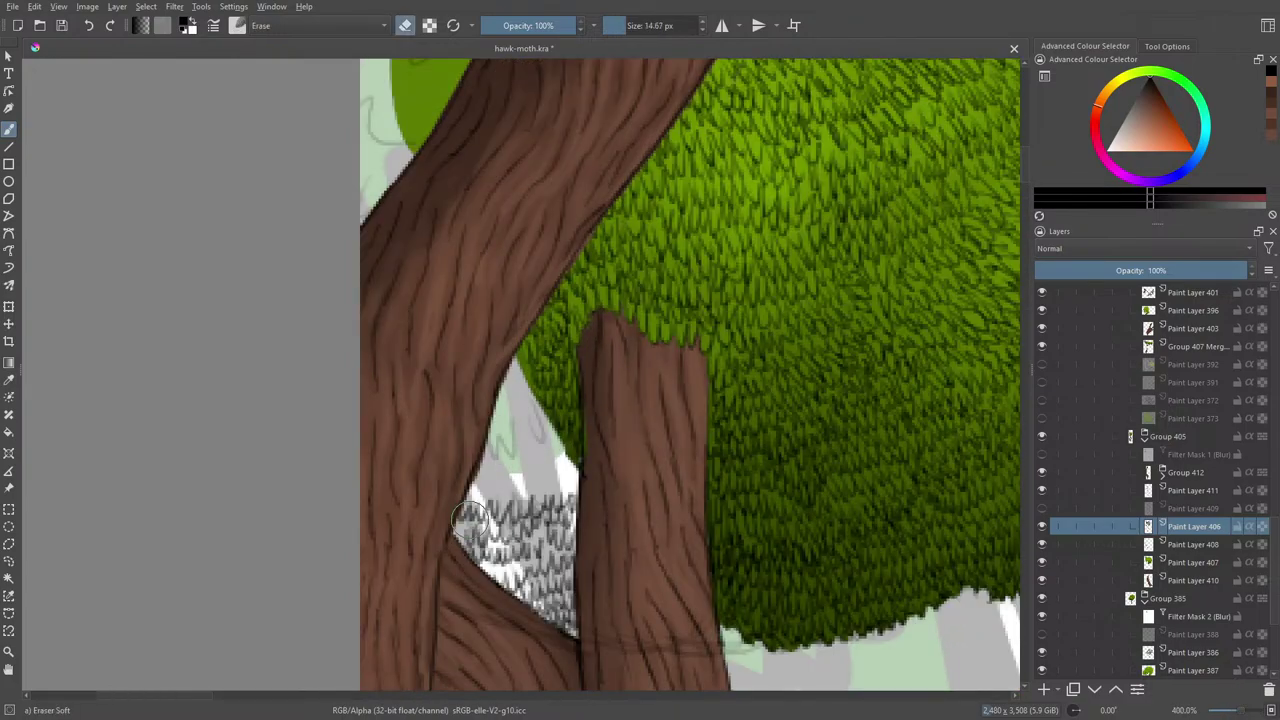
{"action": "mouse_move", "coordinate": [470, 515]}
{"action": "left_mouse_down"}
{"action": "mouse_move", "coordinate": [498, 602]}
{"action": "mouse_move", "coordinate": [521, 517]}
{"action": "mouse_move", "coordinate": [572, 600]}
{"action": "left_mouse_up"}
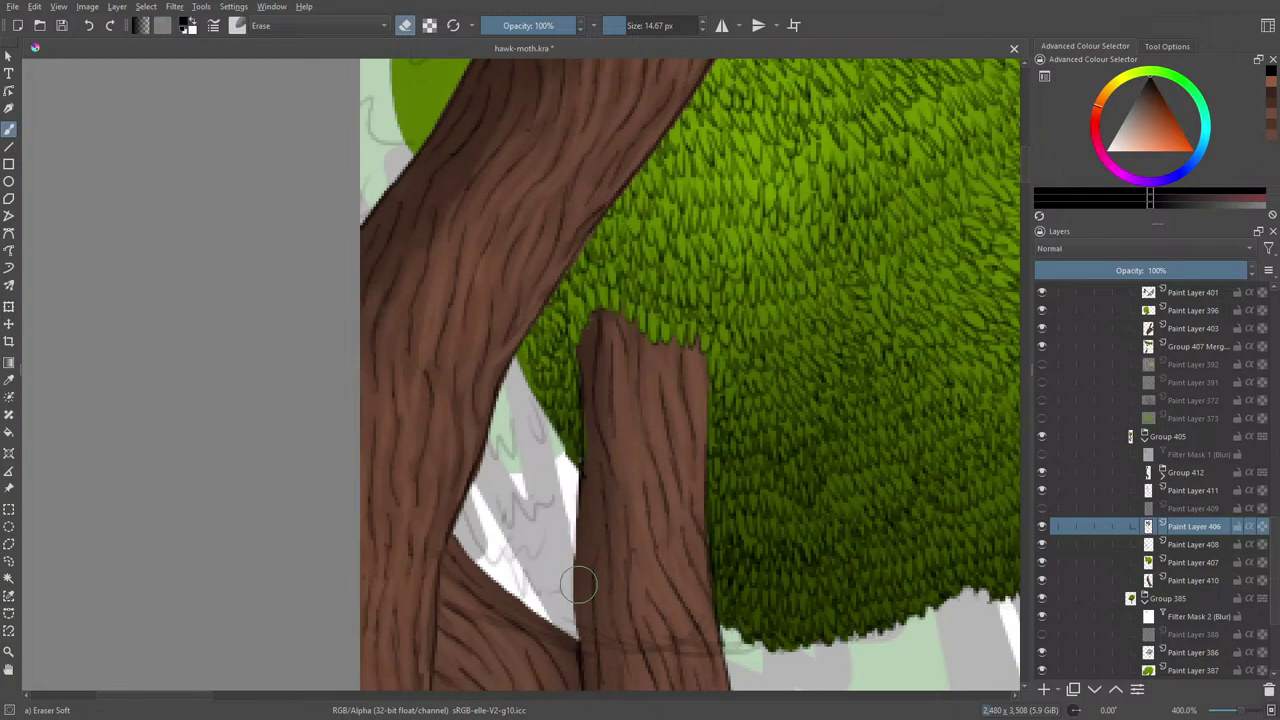
{"action": "left_click_drag", "start_coordinate": [1241, 712], "coordinate": [1237, 712]}
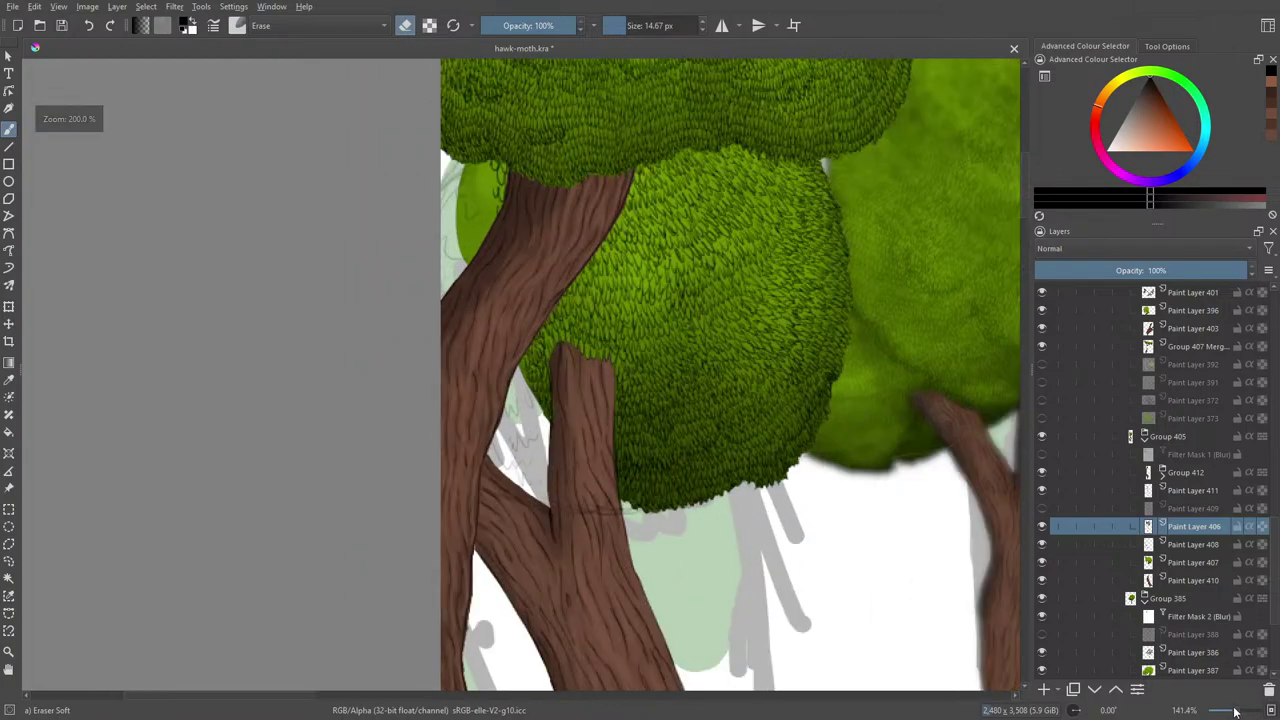
{"action": "key", "text": "slash"}
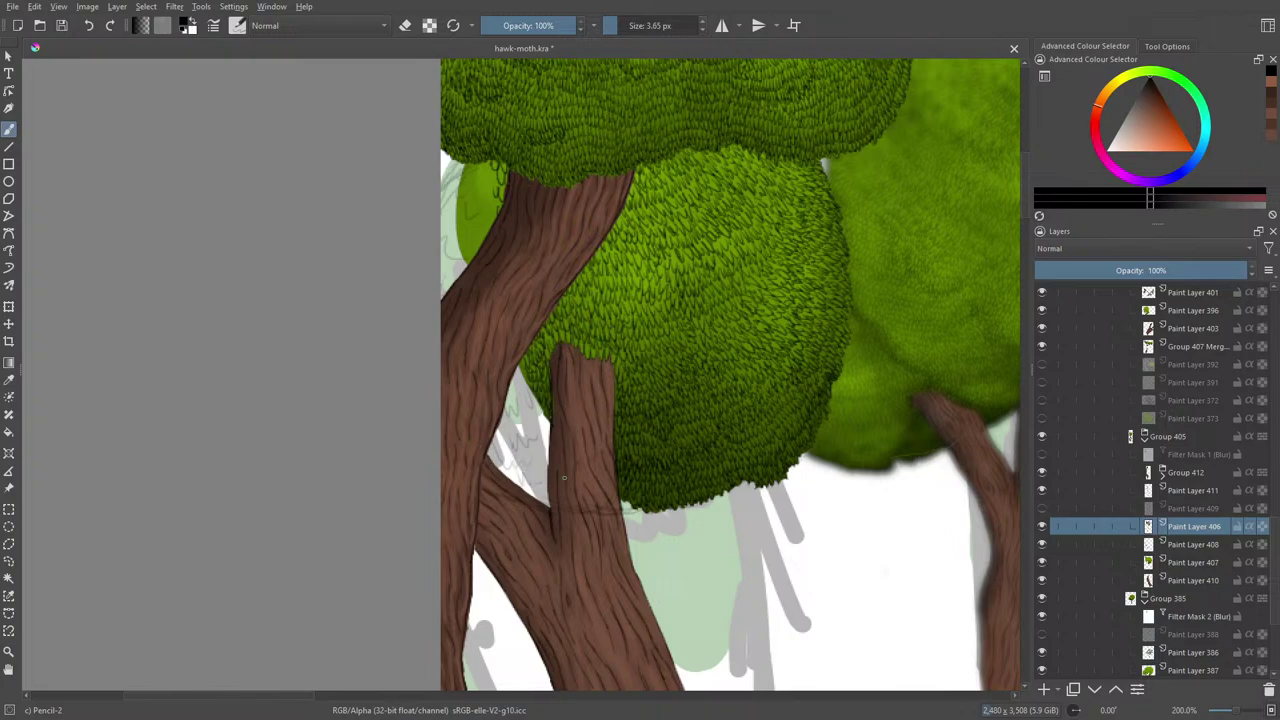
- Draw small leaf strokes along the sketched lower foliage edge, beside the forked trunk and in the gap between the trunks
{"action": "left_click_drag", "start_coordinate": [1236, 712], "coordinate": [1242, 712]}
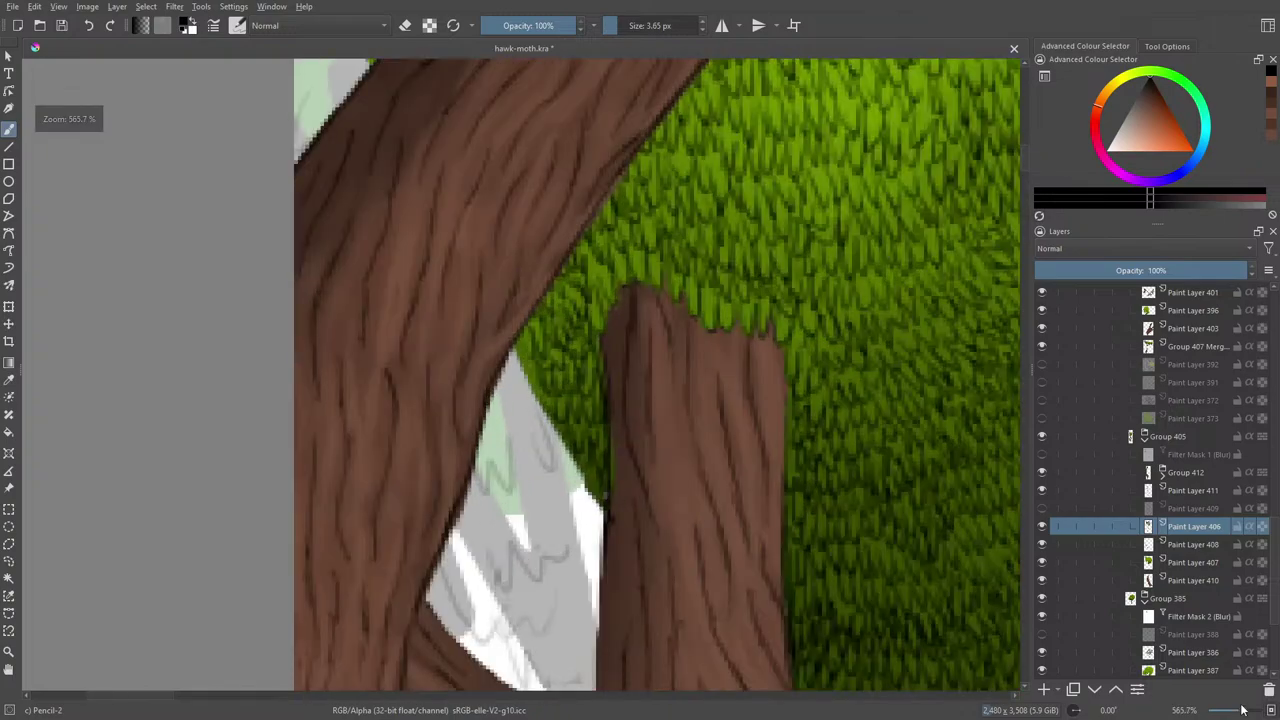
{"action": "scroll", "coordinate": [1023, 152], "scroll_direction": "down", "scroll_amount": 5}
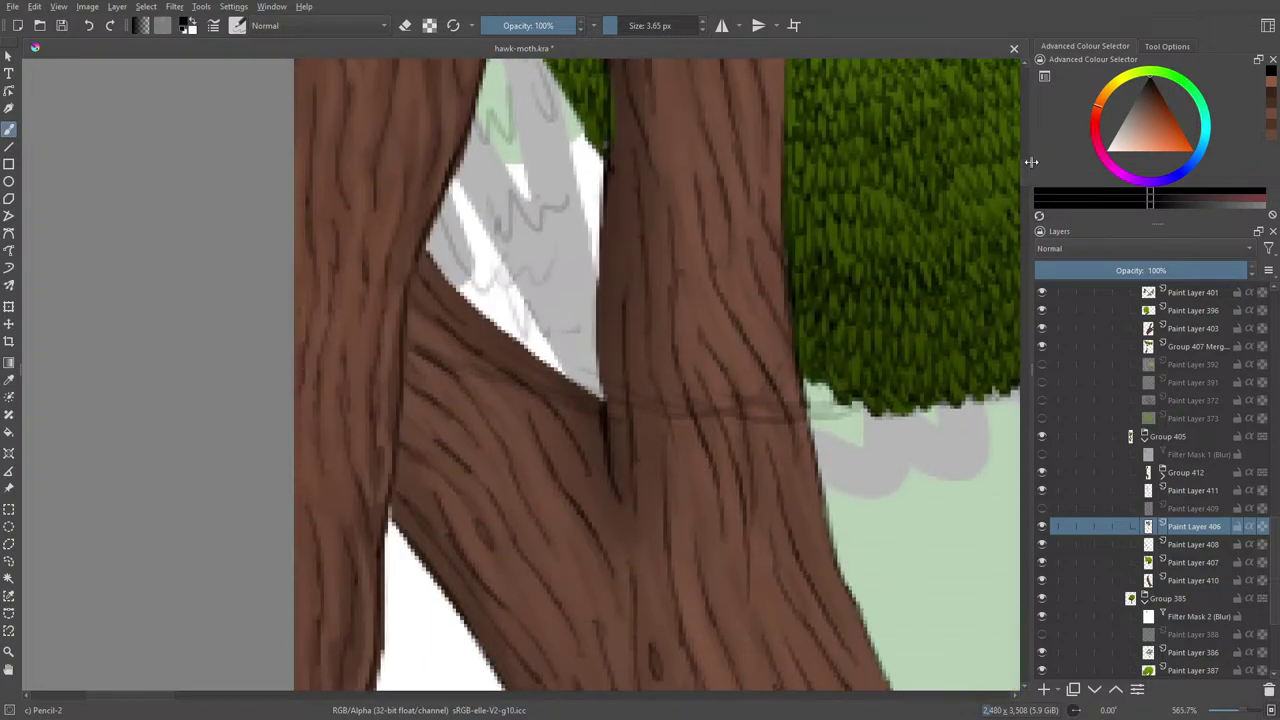
{"action": "left_click_drag", "start_coordinate": [822, 386], "coordinate": [826, 404]}
{"action": "left_click_drag", "start_coordinate": [815, 383], "coordinate": [811, 402]}
{"action": "mouse_move", "coordinate": [592, 365]}
{"action": "left_mouse_down"}
{"action": "mouse_move", "coordinate": [549, 330]}
{"action": "mouse_move", "coordinate": [545, 342]}
{"action": "mouse_move", "coordinate": [528, 305]}
{"action": "mouse_move", "coordinate": [519, 318]}
{"action": "mouse_move", "coordinate": [507, 295]}
{"action": "mouse_move", "coordinate": [499, 309]}
{"action": "mouse_move", "coordinate": [466, 290]}
{"action": "left_mouse_up"}
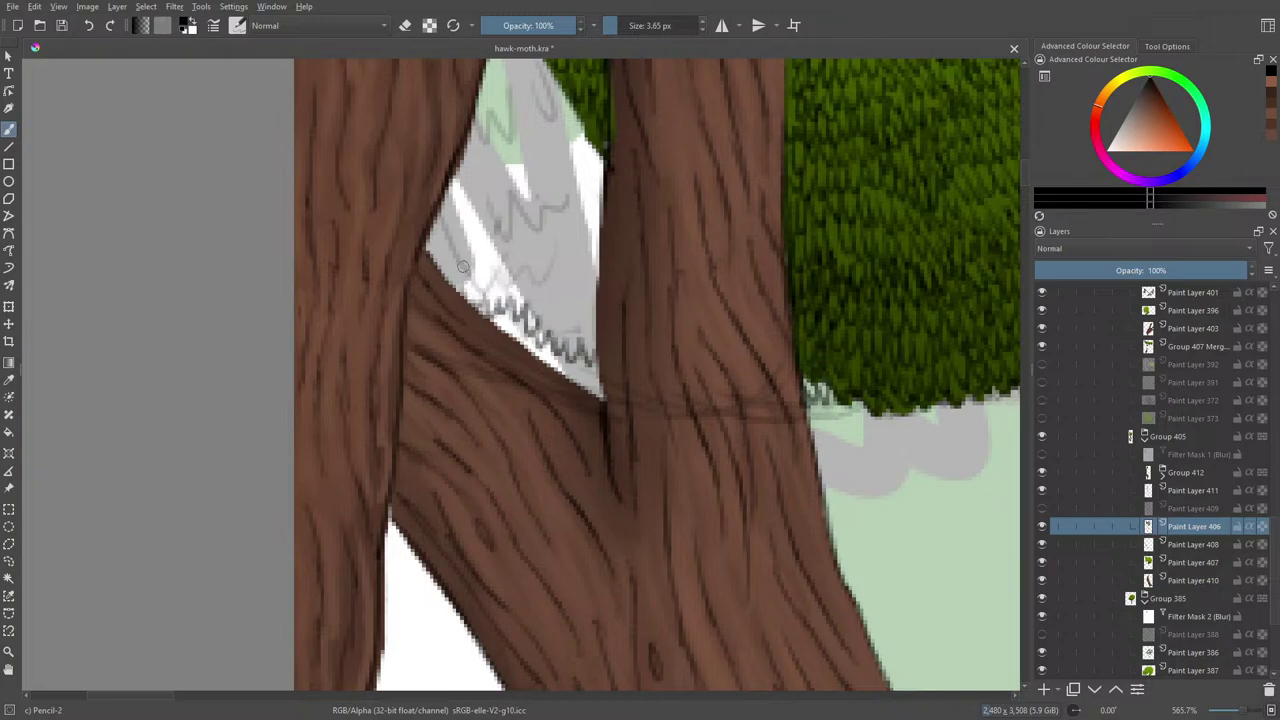
- Draw leaf strokes over the upper part of the small plain foliage patch beside the leftmost trunk, below the large canopy
{"action": "left_click_drag", "start_coordinate": [1027, 182], "coordinate": [1026, 159]}
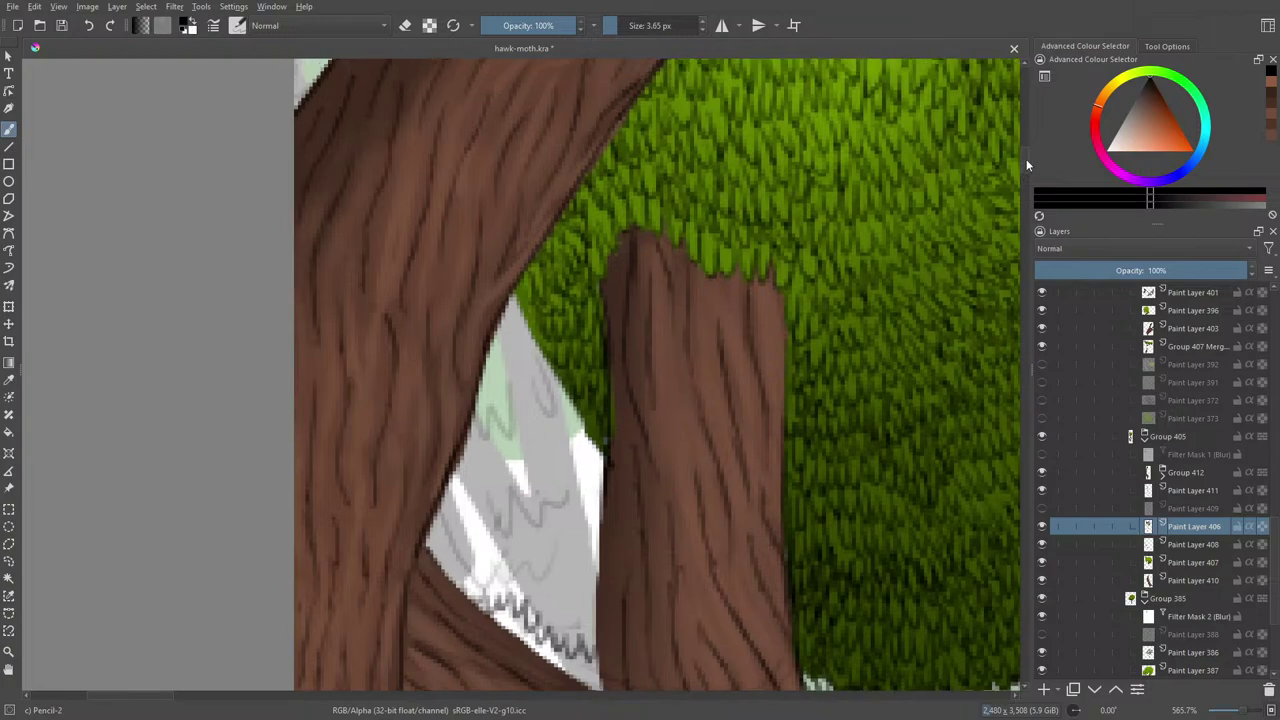
{"action": "left_click_drag", "start_coordinate": [1247, 713], "coordinate": [1234, 714]}
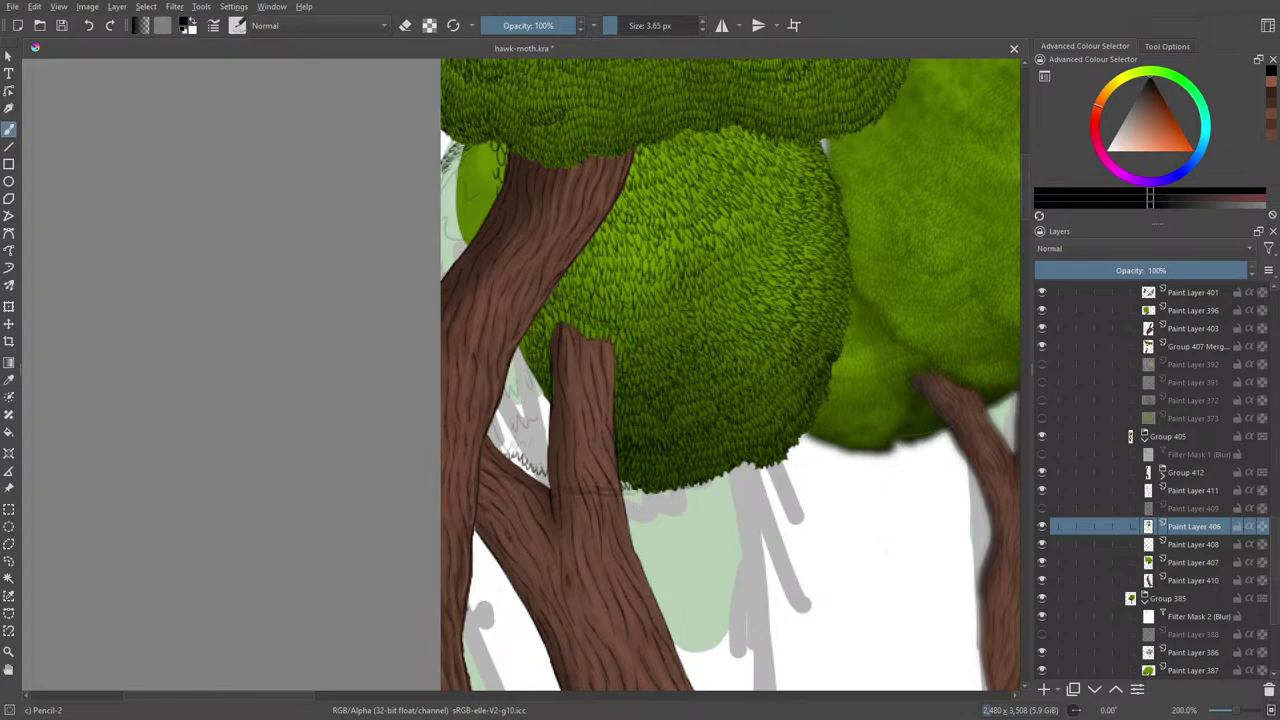
{"action": "left_click_drag", "start_coordinate": [460, 166], "coordinate": [453, 180]}
{"action": "left_click_drag", "start_coordinate": [478, 183], "coordinate": [472, 193]}
{"action": "mouse_move", "coordinate": [472, 181]}
{"action": "left_mouse_down"}
{"action": "mouse_move", "coordinate": [464, 168]}
{"action": "mouse_move", "coordinate": [478, 152]}
{"action": "left_mouse_up"}
{"action": "mouse_move", "coordinate": [480, 153]}
{"action": "left_mouse_down"}
{"action": "mouse_move", "coordinate": [488, 198]}
{"action": "mouse_move", "coordinate": [481, 156]}
{"action": "left_mouse_up"}
{"action": "left_click_drag", "start_coordinate": [498, 147], "coordinate": [489, 165]}
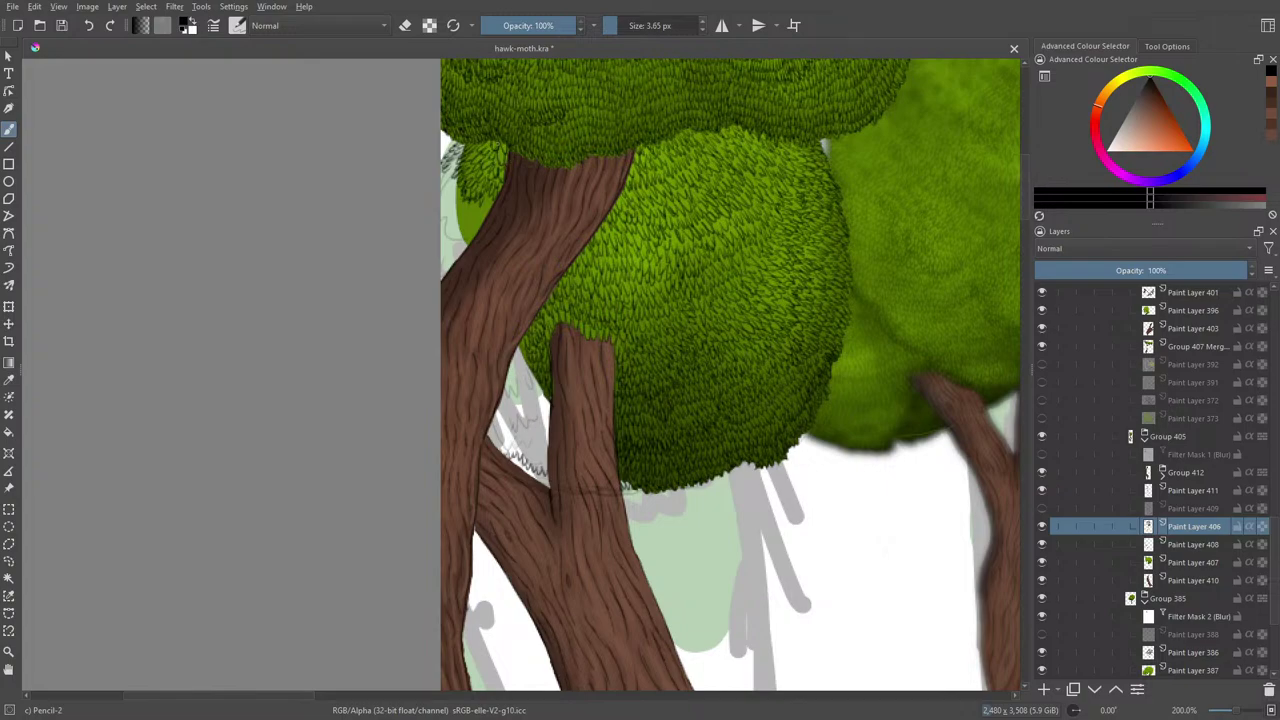
- Erase stray leaf strokes where the small foliage patch meets the large canopy, and return to the Pencil-2 preset
{"action": "key", "text": "e"}
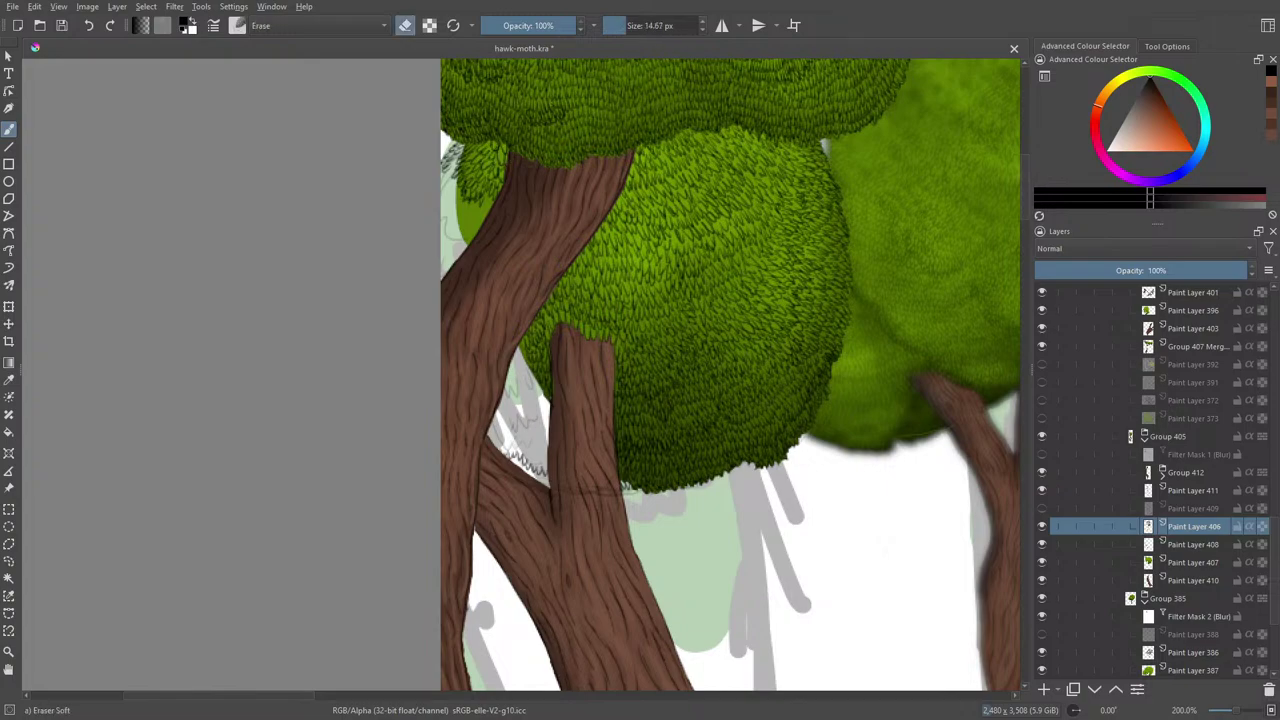
{"action": "left_click_drag", "start_coordinate": [498, 146], "coordinate": [500, 161]}
{"action": "key", "text": "slash"}
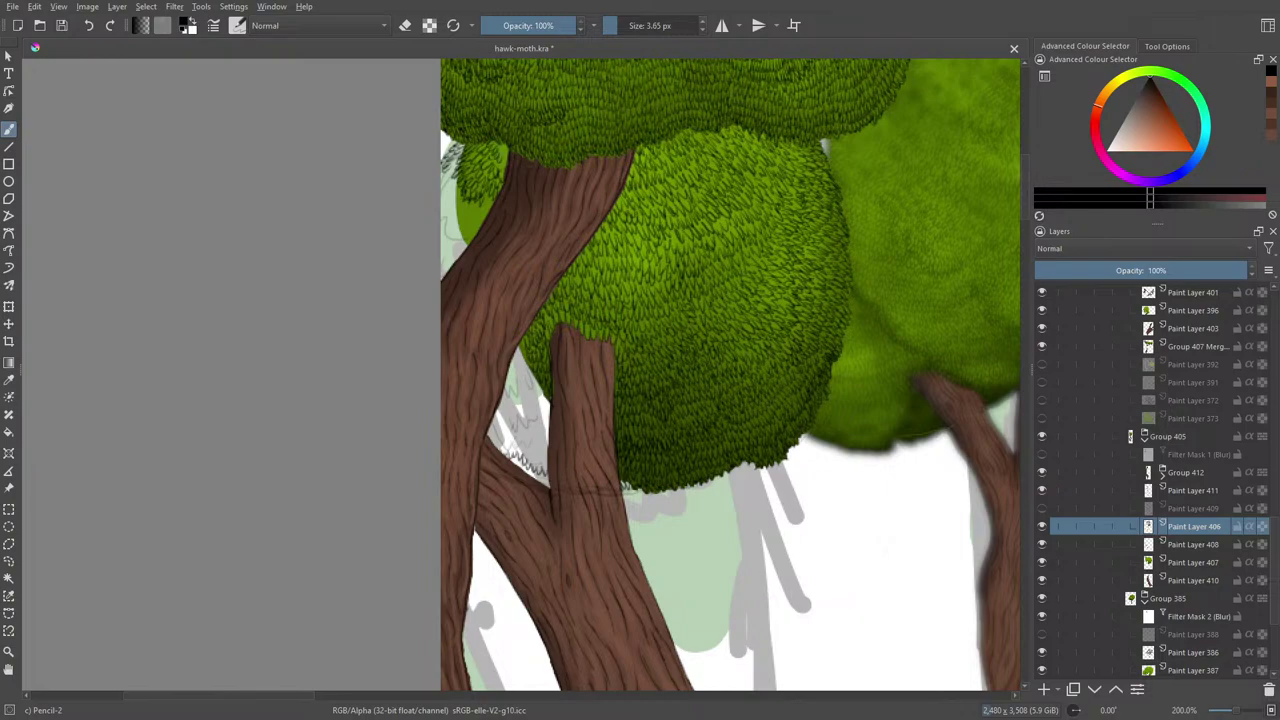
- Continue the leaf strokes through the lower part of the small foliage patch and out to the canvas edge
{"action": "left_click_drag", "start_coordinate": [497, 162], "coordinate": [506, 171]}
{"action": "mouse_move", "coordinate": [494, 196]}
{"action": "left_mouse_down"}
{"action": "mouse_move", "coordinate": [457, 209]}
{"action": "mouse_move", "coordinate": [448, 161]}
{"action": "mouse_move", "coordinate": [451, 208]}
{"action": "mouse_move", "coordinate": [478, 240]}
{"action": "left_mouse_up"}
{"action": "mouse_move", "coordinate": [466, 224]}
{"action": "left_mouse_down"}
{"action": "mouse_move", "coordinate": [474, 234]}
{"action": "mouse_move", "coordinate": [463, 229]}
{"action": "left_mouse_up"}
{"action": "left_click_drag", "start_coordinate": [450, 215], "coordinate": [453, 225]}
{"action": "mouse_move", "coordinate": [442, 209]}
{"action": "left_mouse_down"}
{"action": "mouse_move", "coordinate": [463, 246]}
{"action": "mouse_move", "coordinate": [452, 248]}
{"action": "left_mouse_up"}
{"action": "left_click_drag", "start_coordinate": [447, 238], "coordinate": [456, 252]}
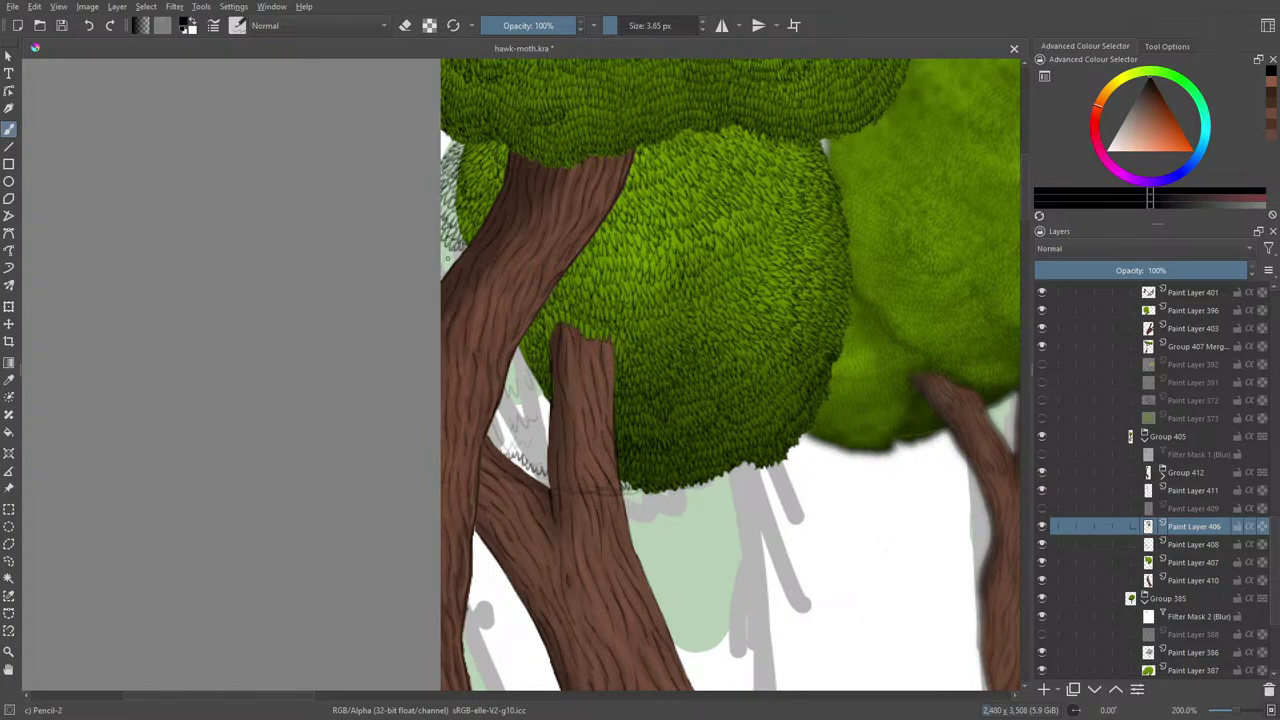
- Finish the leaf strokes down to the leftmost trunk's bark and fill the gap between the two trunks with leaves
{"action": "mouse_move", "coordinate": [442, 248]}
{"action": "left_mouse_down"}
{"action": "mouse_move", "coordinate": [462, 262]}
{"action": "mouse_move", "coordinate": [449, 271]}
{"action": "left_mouse_up"}
{"action": "left_click_drag", "start_coordinate": [443, 261], "coordinate": [450, 275]}
{"action": "left_click_drag", "start_coordinate": [521, 350], "coordinate": [528, 362]}
{"action": "mouse_move", "coordinate": [505, 390]}
{"action": "left_mouse_down"}
{"action": "mouse_move", "coordinate": [535, 380]}
{"action": "mouse_move", "coordinate": [513, 382]}
{"action": "mouse_move", "coordinate": [512, 420]}
{"action": "mouse_move", "coordinate": [548, 402]}
{"action": "mouse_move", "coordinate": [518, 414]}
{"action": "mouse_move", "coordinate": [502, 412]}
{"action": "mouse_move", "coordinate": [507, 400]}
{"action": "mouse_move", "coordinate": [544, 394]}
{"action": "mouse_move", "coordinate": [541, 422]}
{"action": "mouse_move", "coordinate": [522, 434]}
{"action": "mouse_move", "coordinate": [490, 424]}
{"action": "mouse_move", "coordinate": [495, 434]}
{"action": "mouse_move", "coordinate": [518, 442]}
{"action": "mouse_move", "coordinate": [546, 426]}
{"action": "mouse_move", "coordinate": [538, 462]}
{"action": "mouse_move", "coordinate": [522, 458]}
{"action": "mouse_move", "coordinate": [538, 468]}
{"action": "mouse_move", "coordinate": [496, 452]}
{"action": "left_mouse_up"}
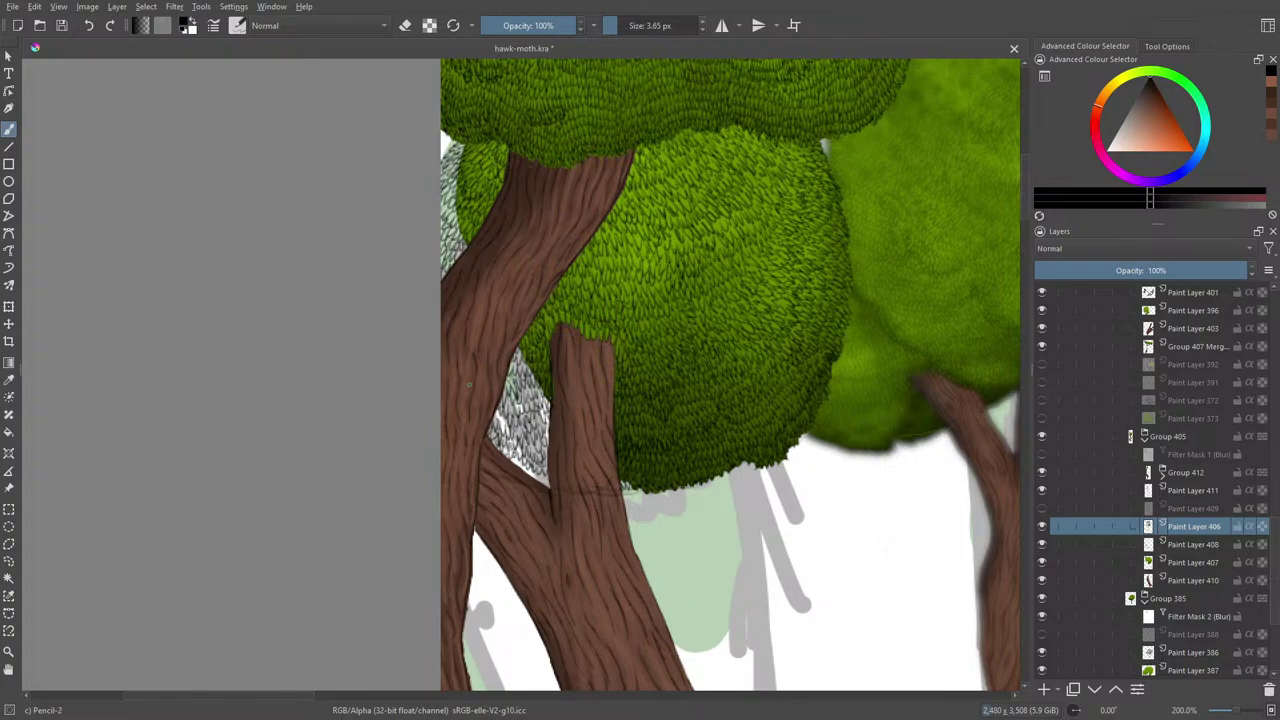
- Select Paint Layer 407, sample the green from the small foliage patch, and return to the Freehand Brush tool
{"action": "left_click", "coordinate": [1187, 562]}
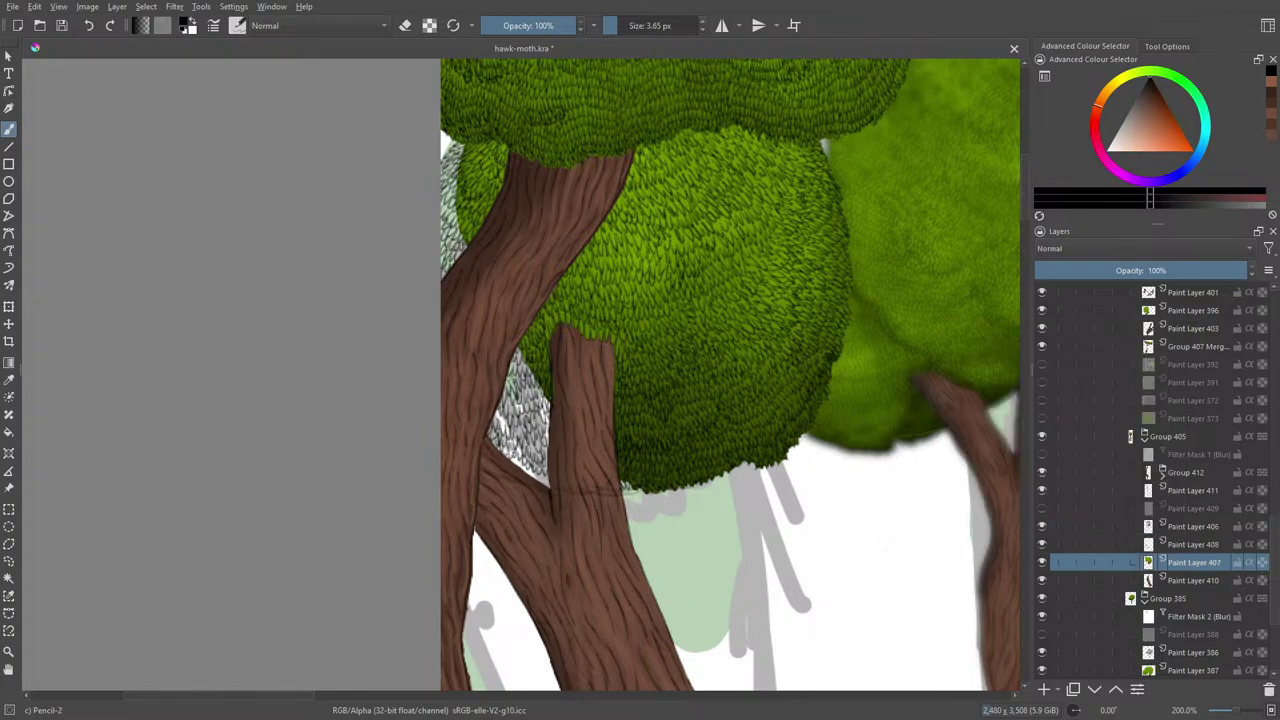
{"action": "left_click", "coordinate": [9, 380]}
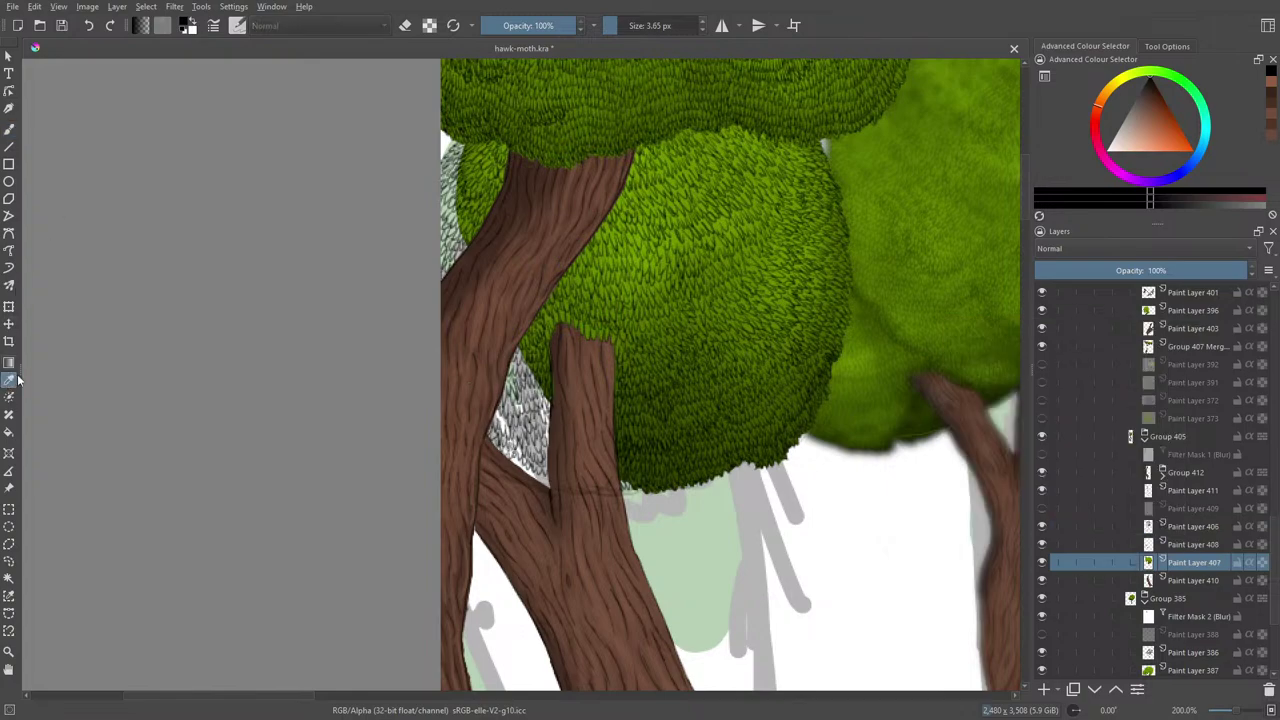
{"action": "left_click", "coordinate": [474, 218]}
{"action": "left_click", "coordinate": [9, 128]}
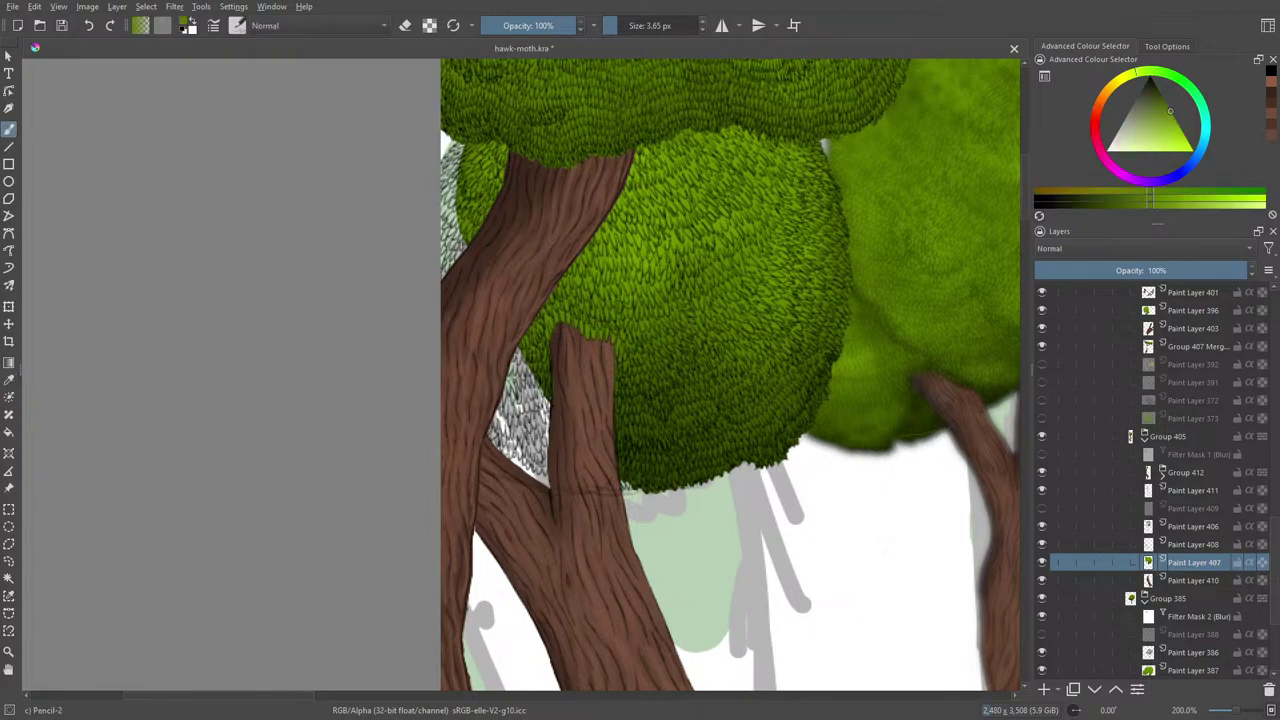
- Paint base green behind the small foliage patch and the gap between the trunks, using the Basic-1 preset at 40 px
{"action": "left_click", "coordinate": [237, 25]}
{"action": "left_click", "coordinate": [263, 89]}
{"action": "right_click", "coordinate": [550, 510]}
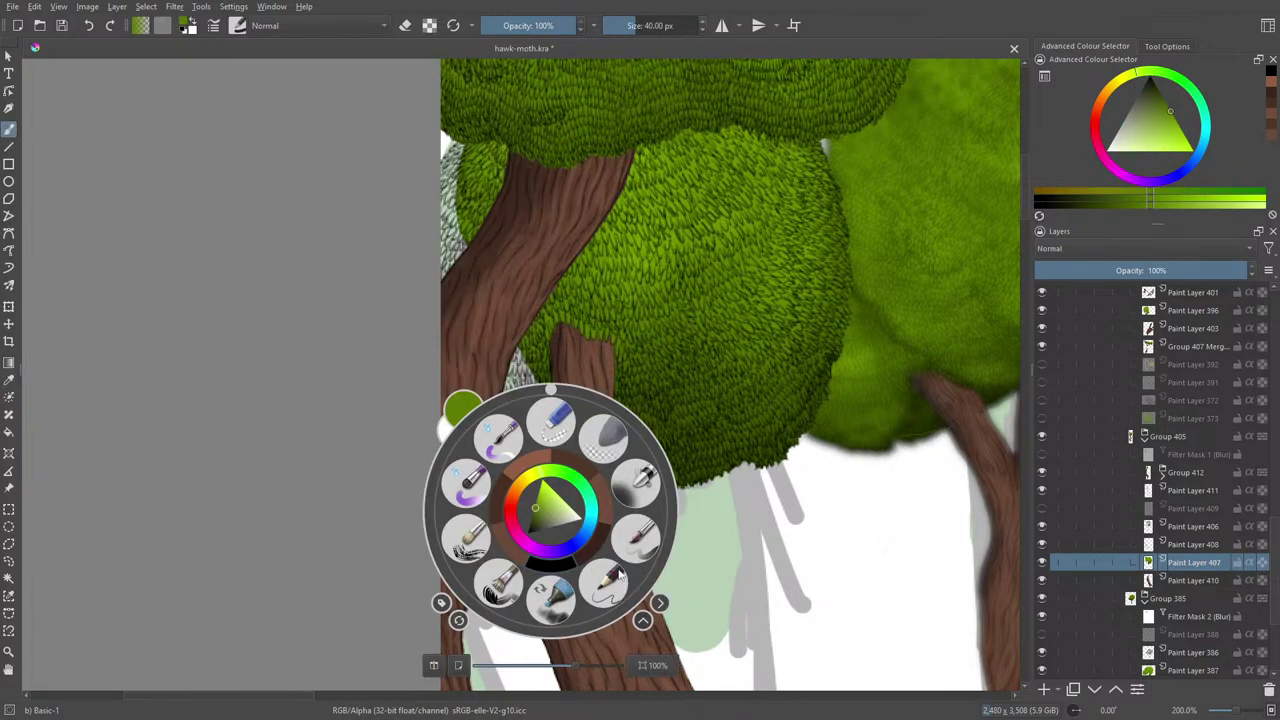
{"action": "left_click", "coordinate": [766, 517]}
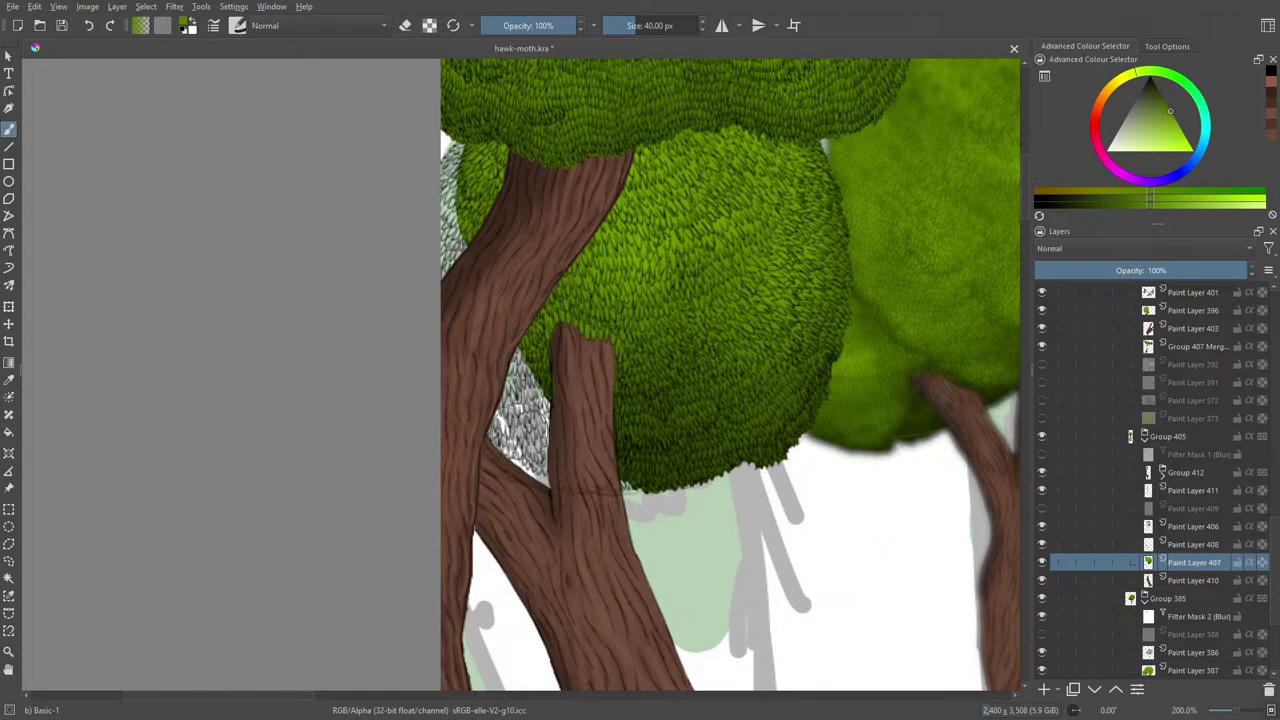
{"action": "mouse_move", "coordinate": [474, 148]}
{"action": "left_mouse_down"}
{"action": "mouse_move", "coordinate": [433, 258]}
{"action": "mouse_move", "coordinate": [468, 228]}
{"action": "mouse_move", "coordinate": [466, 300]}
{"action": "mouse_move", "coordinate": [491, 355]}
{"action": "mouse_move", "coordinate": [503, 348]}
{"action": "mouse_move", "coordinate": [492, 402]}
{"action": "mouse_move", "coordinate": [518, 397]}
{"action": "mouse_move", "coordinate": [508, 428]}
{"action": "mouse_move", "coordinate": [535, 411]}
{"action": "mouse_move", "coordinate": [531, 445]}
{"action": "left_mouse_up"}
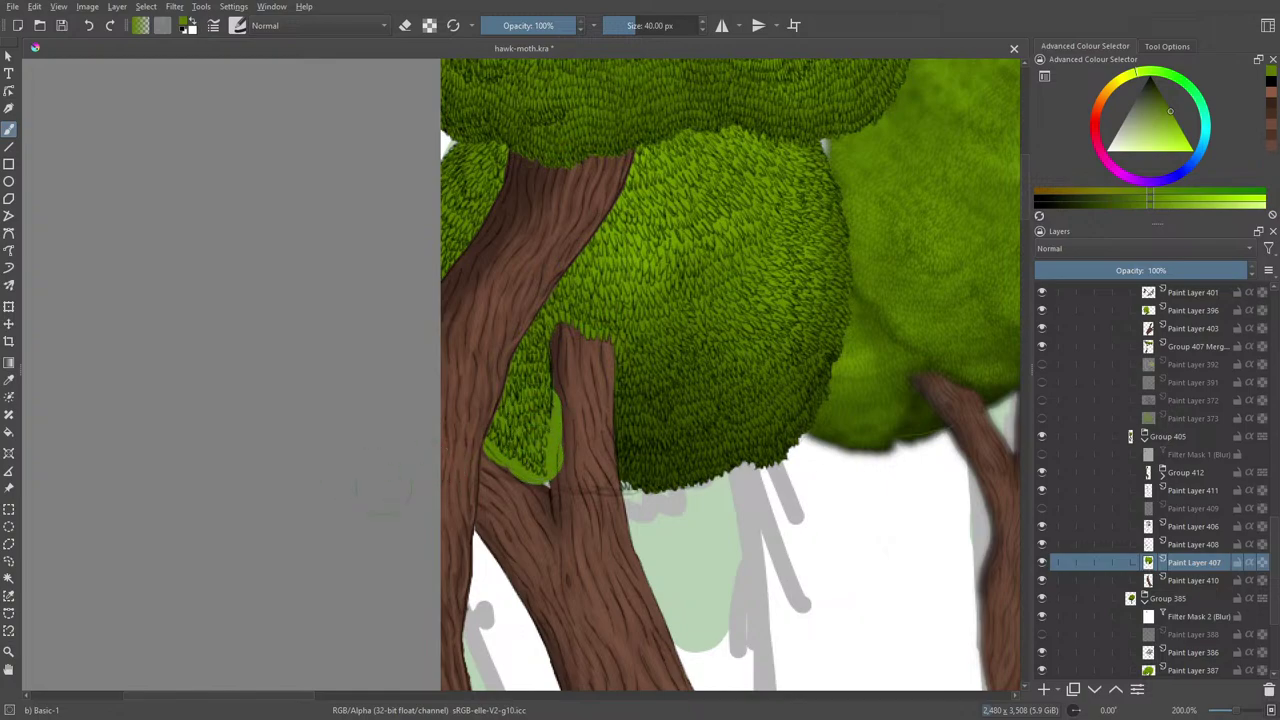
- Erase the excess green along the cut trunk's inner edge with Eraser Soft, undoing the first erasure under the leaves, and return to Basic-1
{"action": "key", "text": "e"}
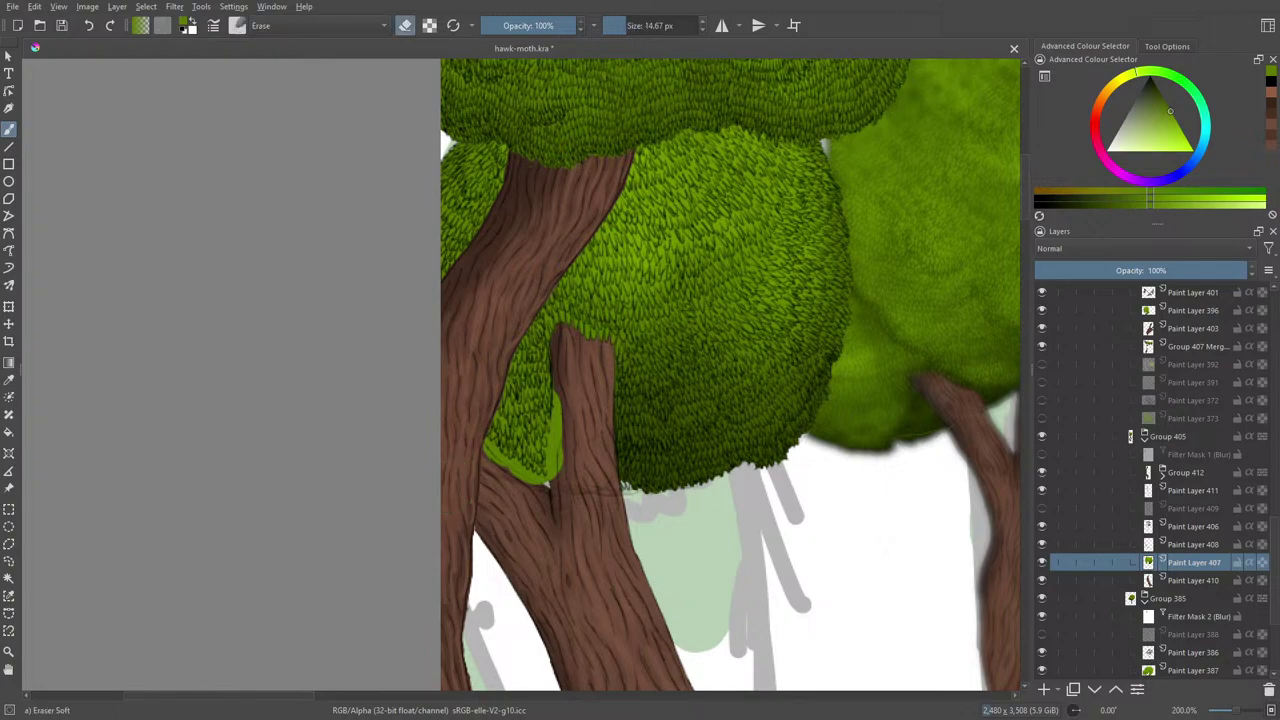
{"action": "left_click_drag", "start_coordinate": [489, 457], "coordinate": [521, 484]}
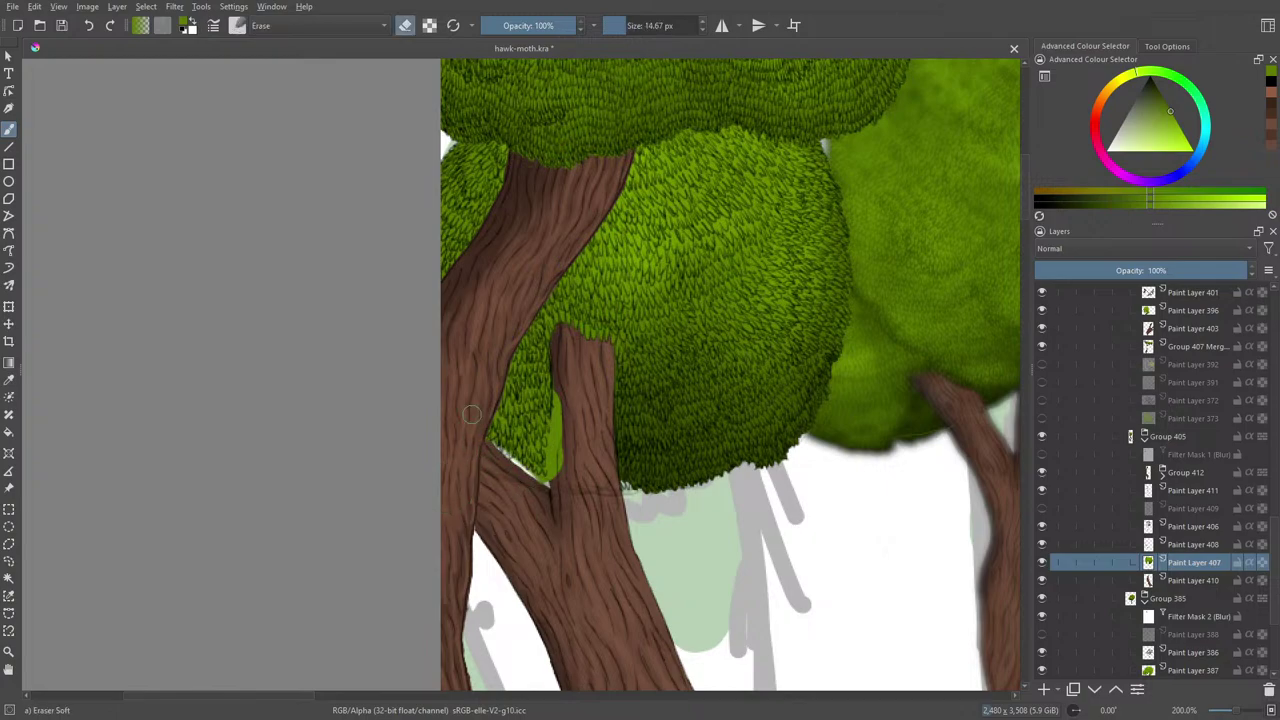
{"action": "left_click", "coordinate": [88, 25]}
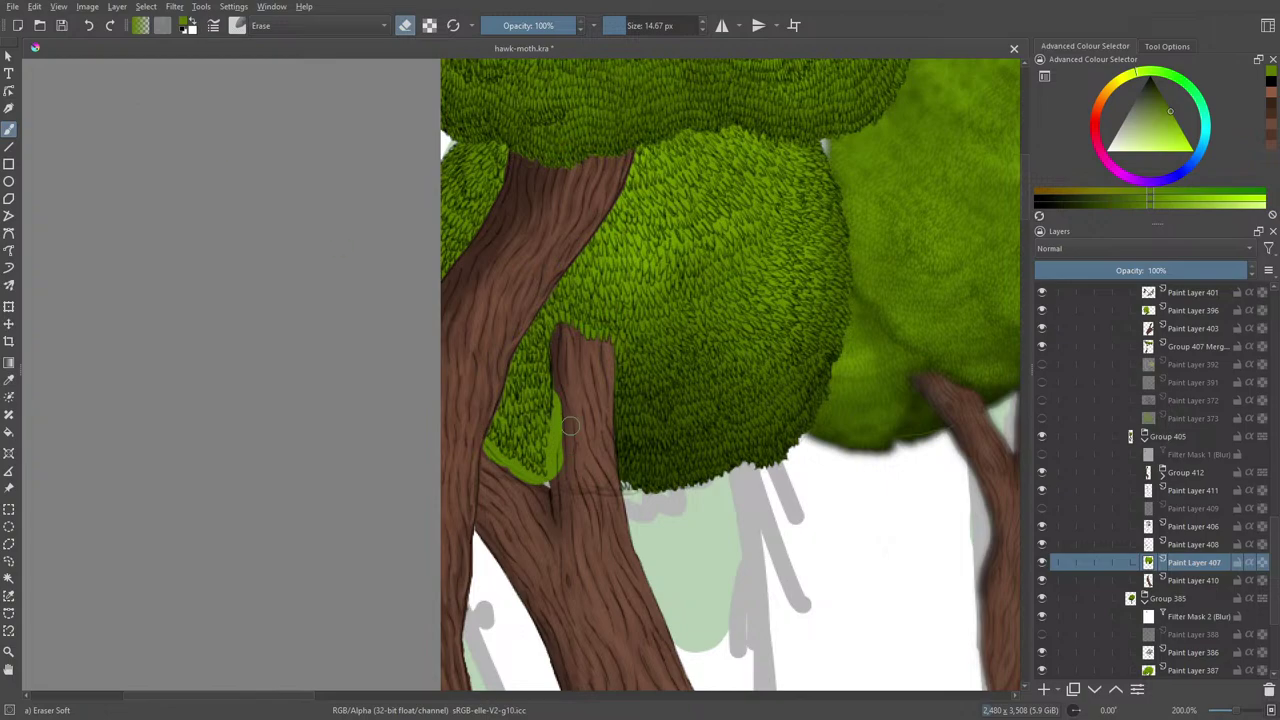
{"action": "mouse_move", "coordinate": [566, 399]}
{"action": "left_mouse_down"}
{"action": "mouse_move", "coordinate": [564, 487]}
{"action": "mouse_move", "coordinate": [558, 392]}
{"action": "mouse_move", "coordinate": [554, 484]}
{"action": "left_mouse_up"}
{"action": "key", "text": "slash"}
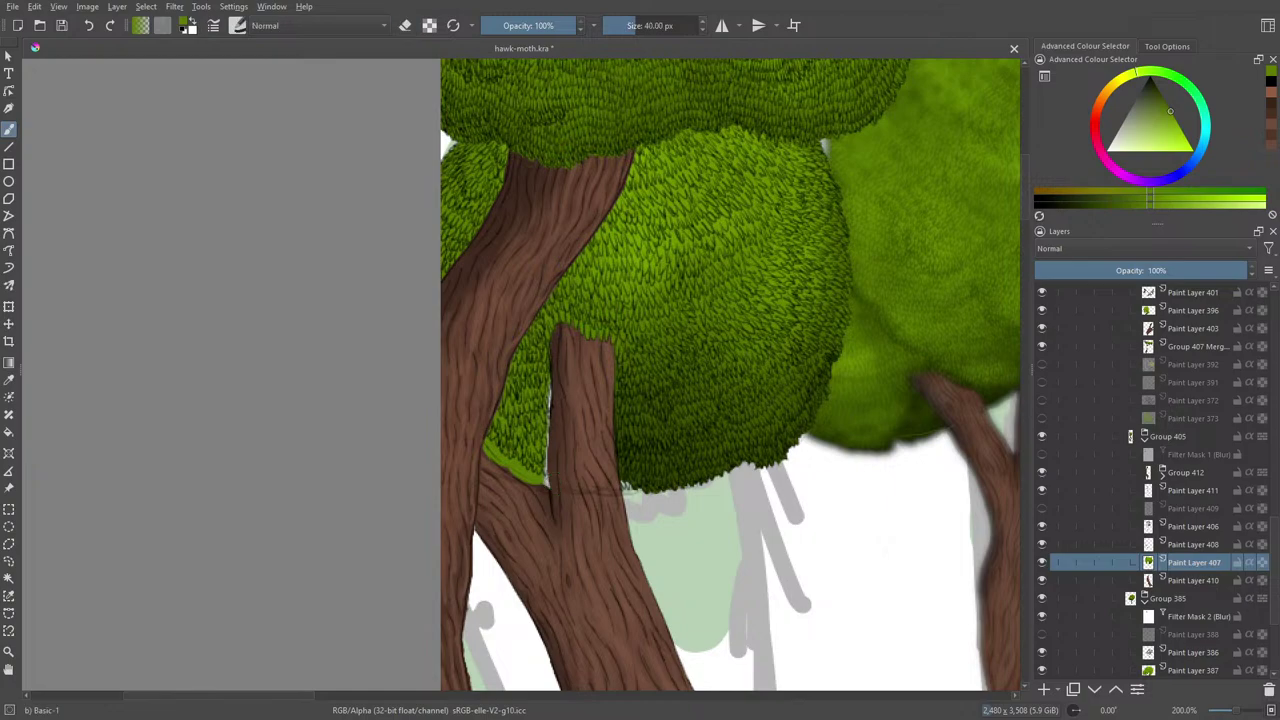
- Fill the thin gap beside the cut trunk with green at 3.18 px, and soft-erase the green overhanging the branch below the leaves
{"action": "left_click", "coordinate": [620, 24]}
{"action": "left_click", "coordinate": [611, 25]}
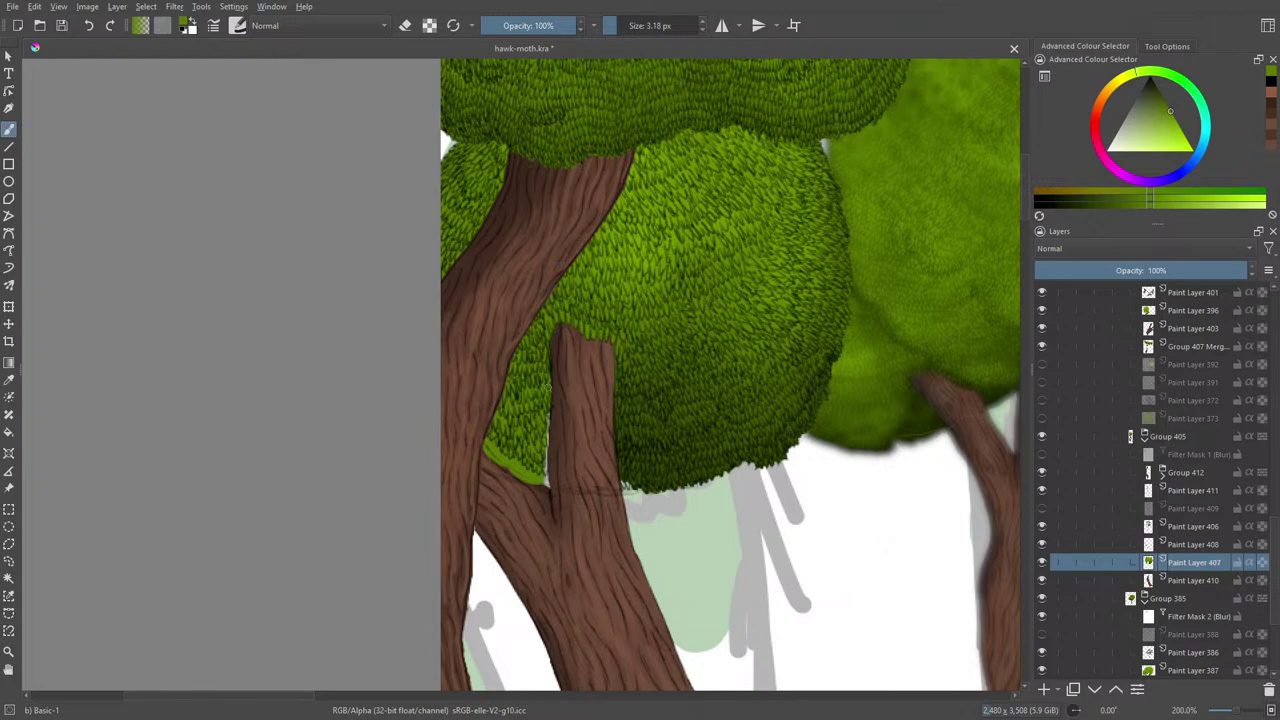
{"action": "left_click", "coordinate": [1237, 711]}
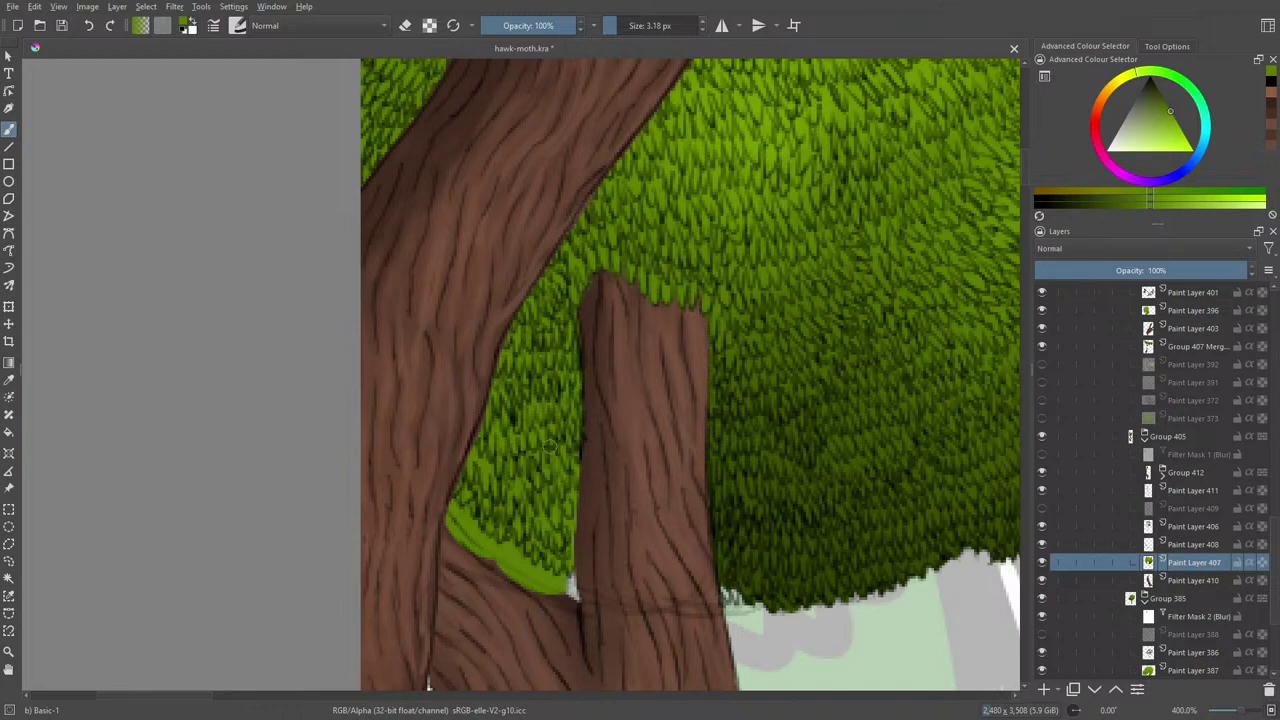
{"action": "key", "text": "e"}
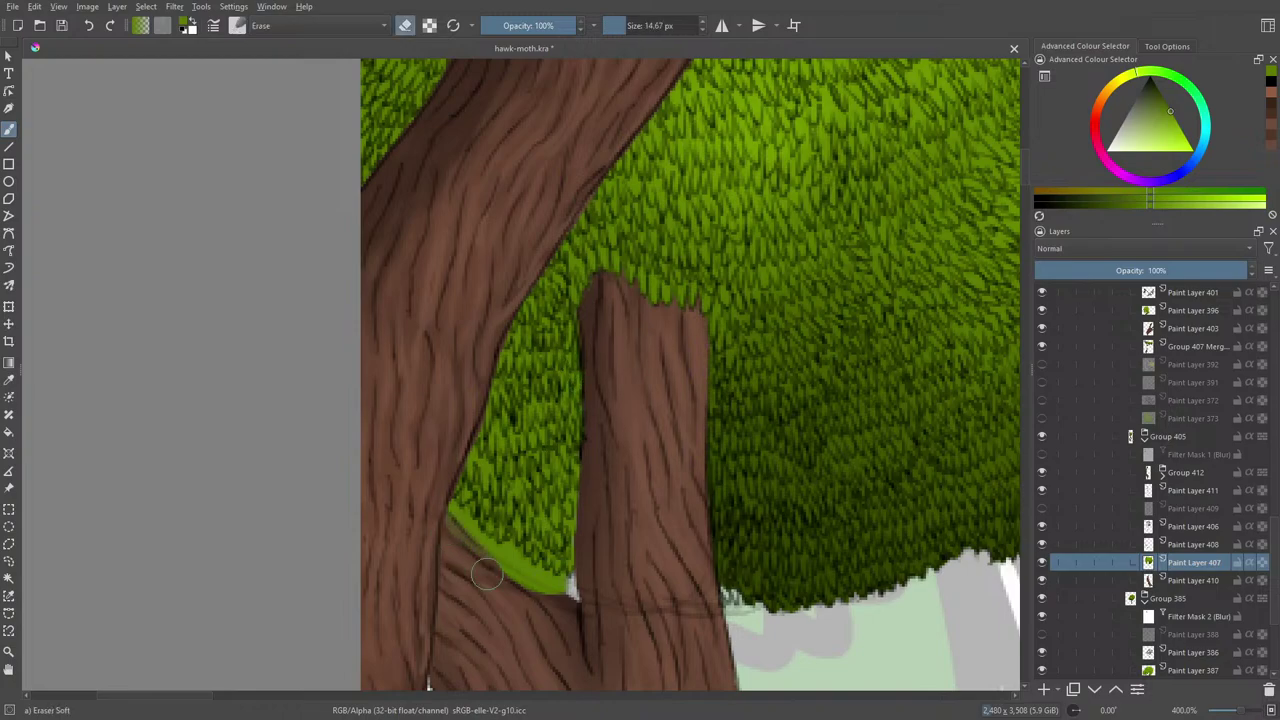
{"action": "mouse_move", "coordinate": [441, 520]}
{"action": "left_mouse_down"}
{"action": "mouse_move", "coordinate": [516, 589]}
{"action": "mouse_move", "coordinate": [565, 608]}
{"action": "mouse_move", "coordinate": [510, 578]}
{"action": "left_mouse_up"}
- Trim the foliage's lower edge between the trunks into leaf tips with the Eraser Circle preset at 2.75 px
{"action": "left_click", "coordinate": [237, 25]}
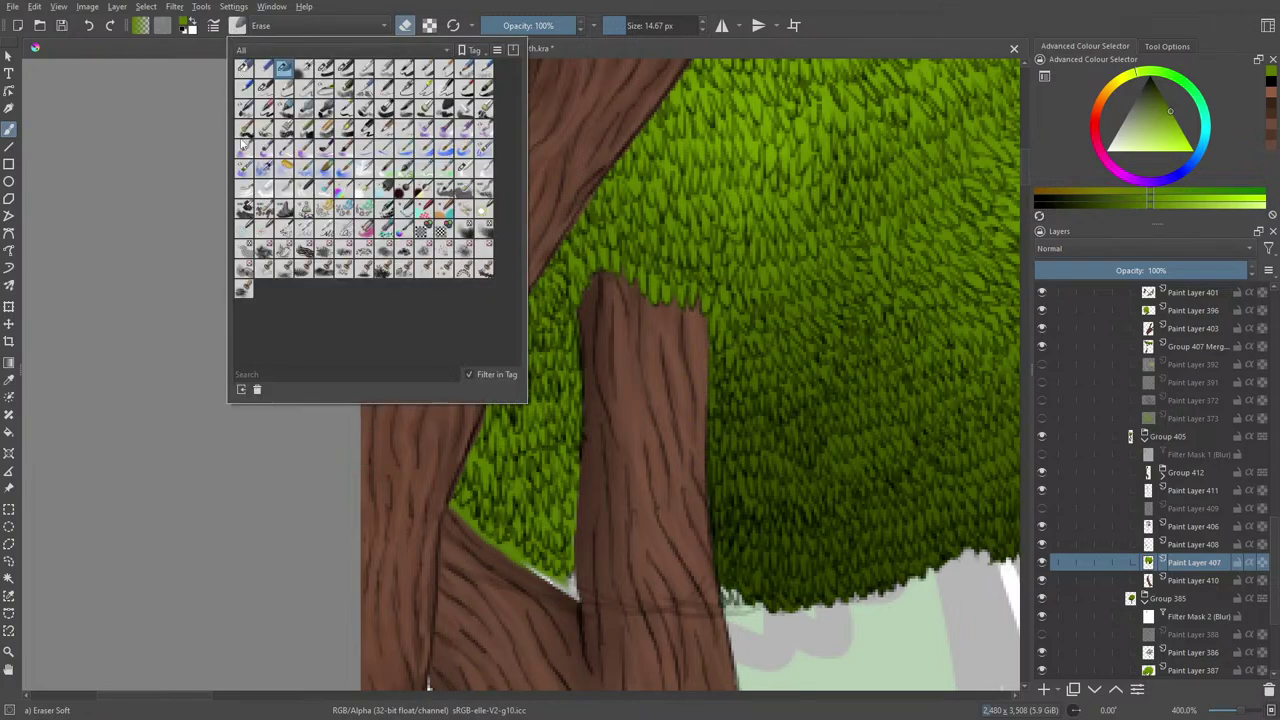
{"action": "left_click", "coordinate": [244, 67]}
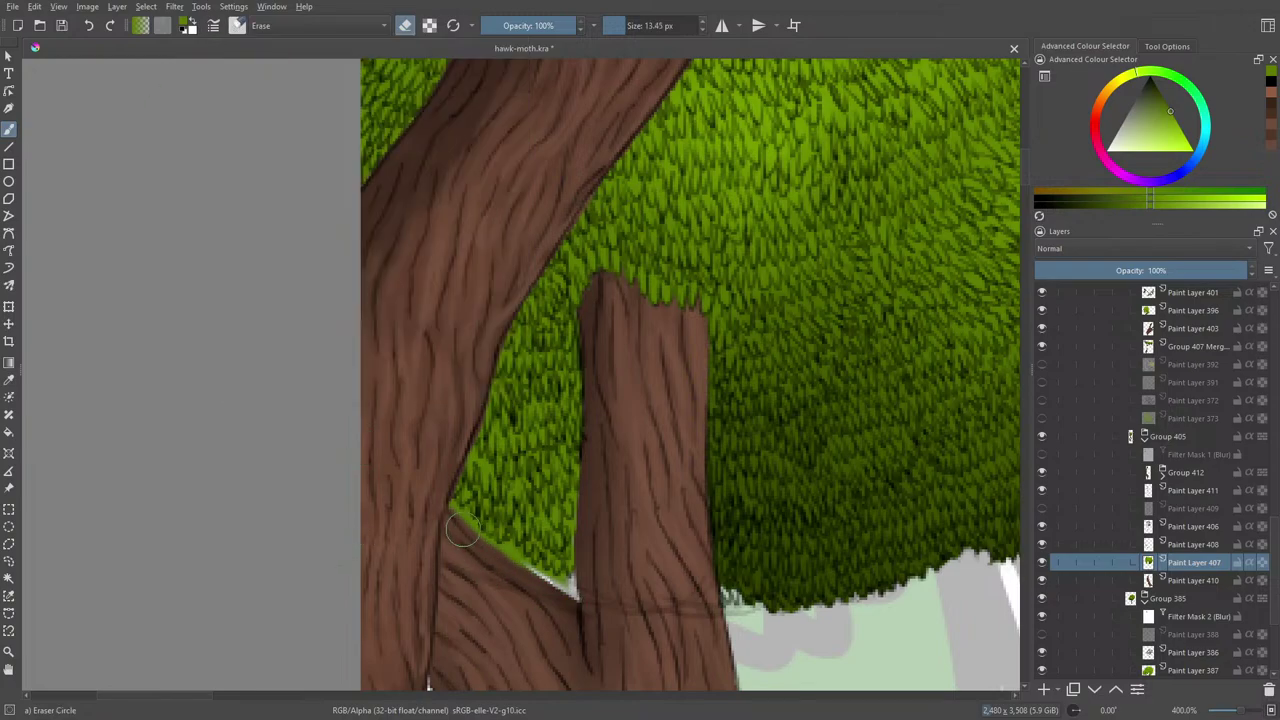
{"action": "left_click", "coordinate": [611, 25]}
{"action": "left_click", "coordinate": [615, 25]}
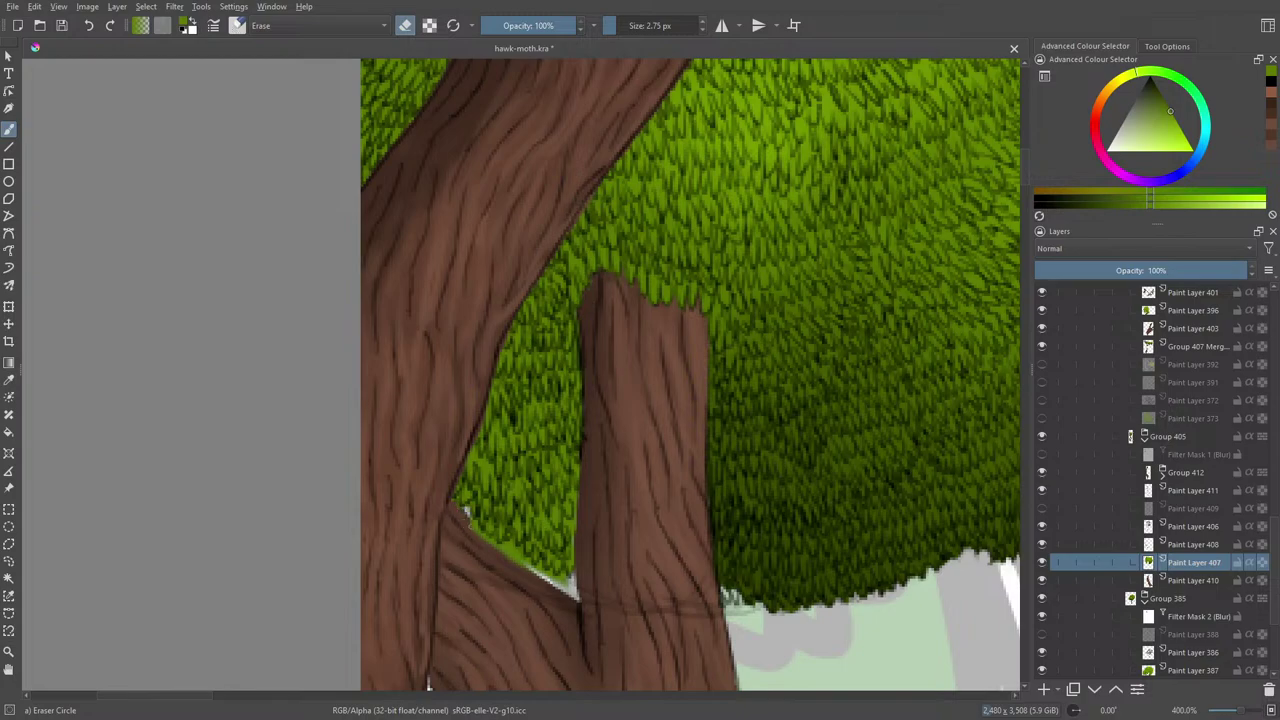
{"action": "mouse_move", "coordinate": [466, 518]}
{"action": "left_mouse_down"}
{"action": "mouse_move", "coordinate": [541, 579]}
{"action": "mouse_move", "coordinate": [489, 558]}
{"action": "mouse_move", "coordinate": [513, 567]}
{"action": "mouse_move", "coordinate": [456, 511]}
{"action": "left_mouse_up"}
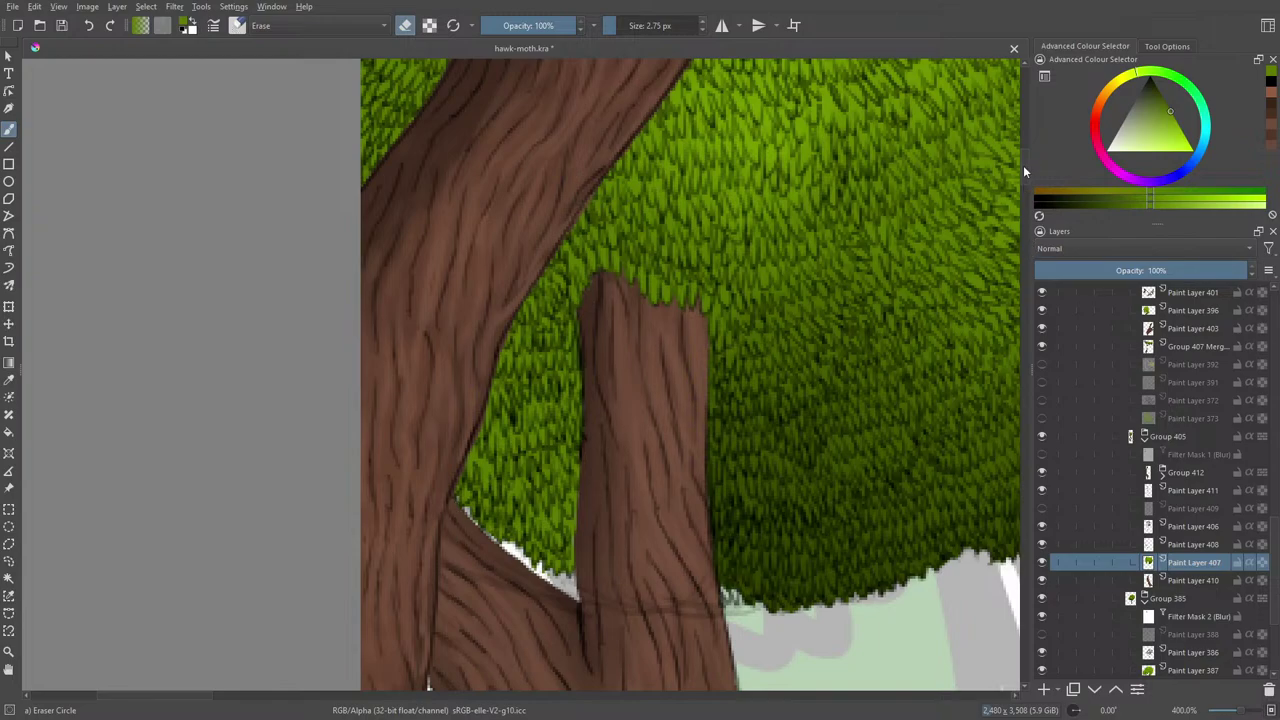
- Return from erasing to painting, pick a darker green and switch to the Basic-2 Opacity preset at 40 px and 57% opacity
{"action": "mouse_move", "coordinate": [1023, 165]}
{"action": "left_mouse_down"}
{"action": "mouse_move", "coordinate": [1023, 146]}
{"action": "mouse_move", "coordinate": [1027, 188]}
{"action": "mouse_move", "coordinate": [1028, 142]}
{"action": "left_mouse_up"}
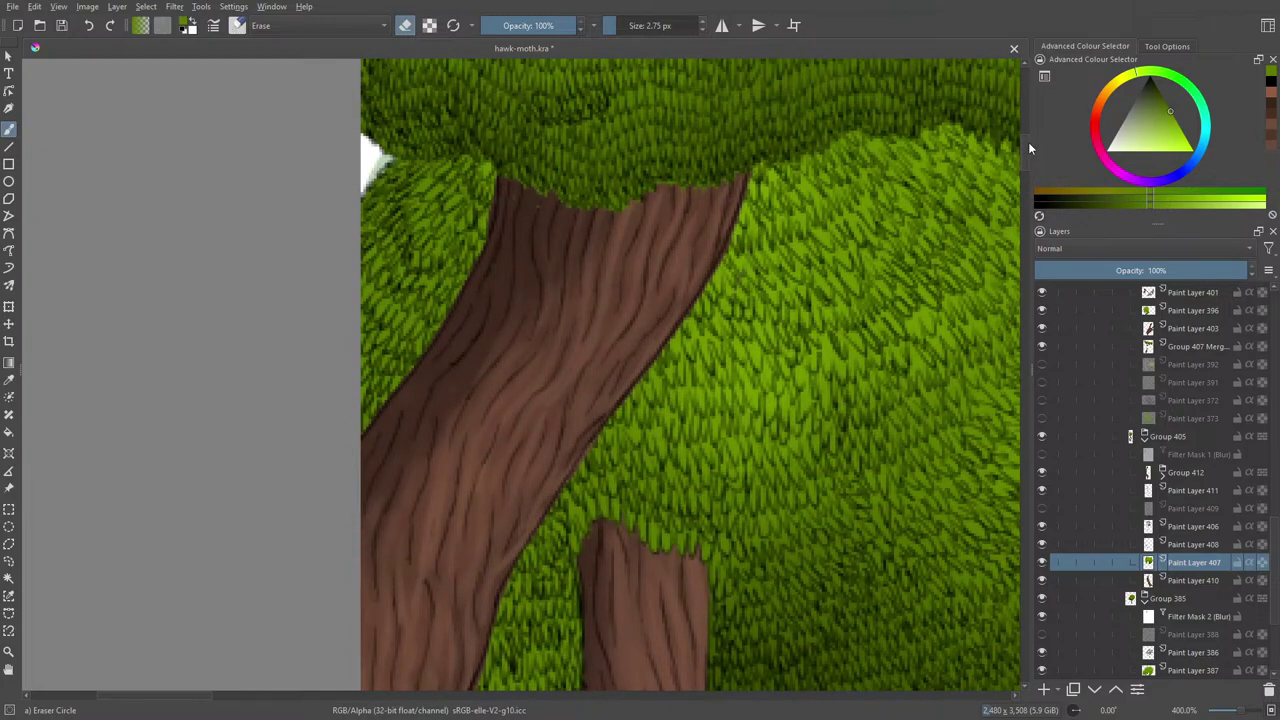
{"action": "key", "text": "e"}
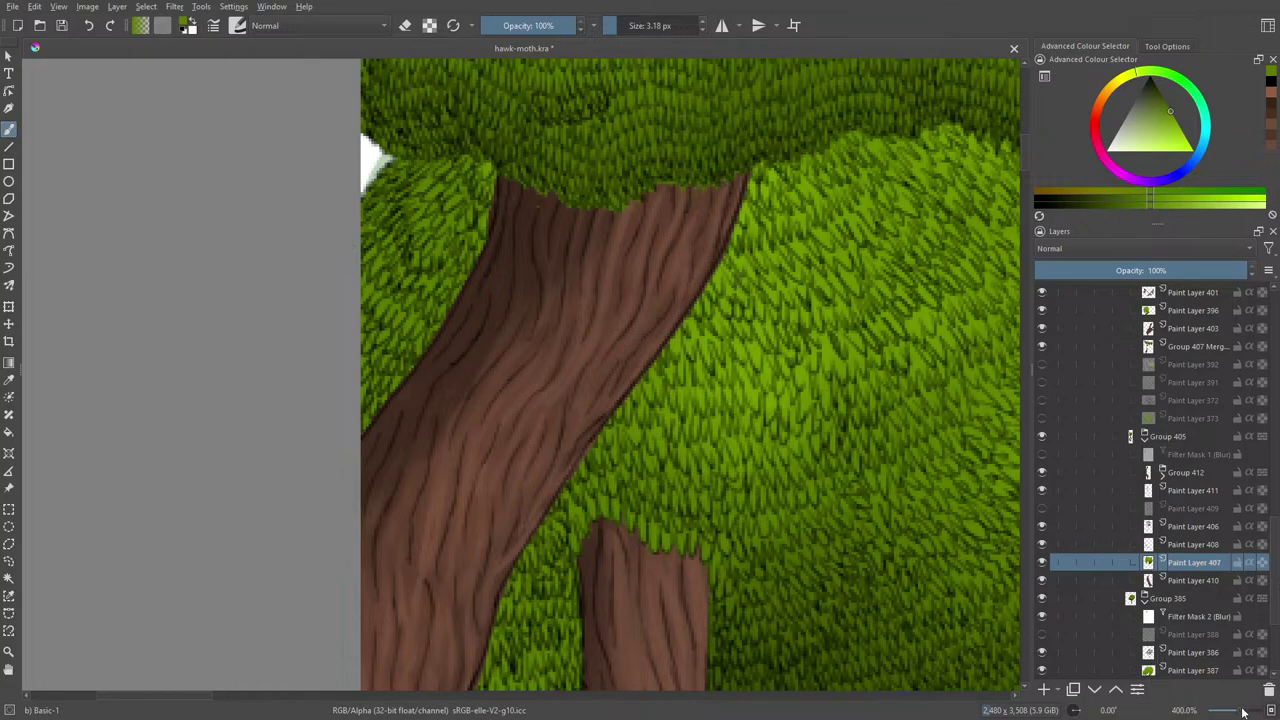
{"action": "left_click_drag", "start_coordinate": [1241, 710], "coordinate": [1237, 711]}
{"action": "right_click", "coordinate": [429, 511]}
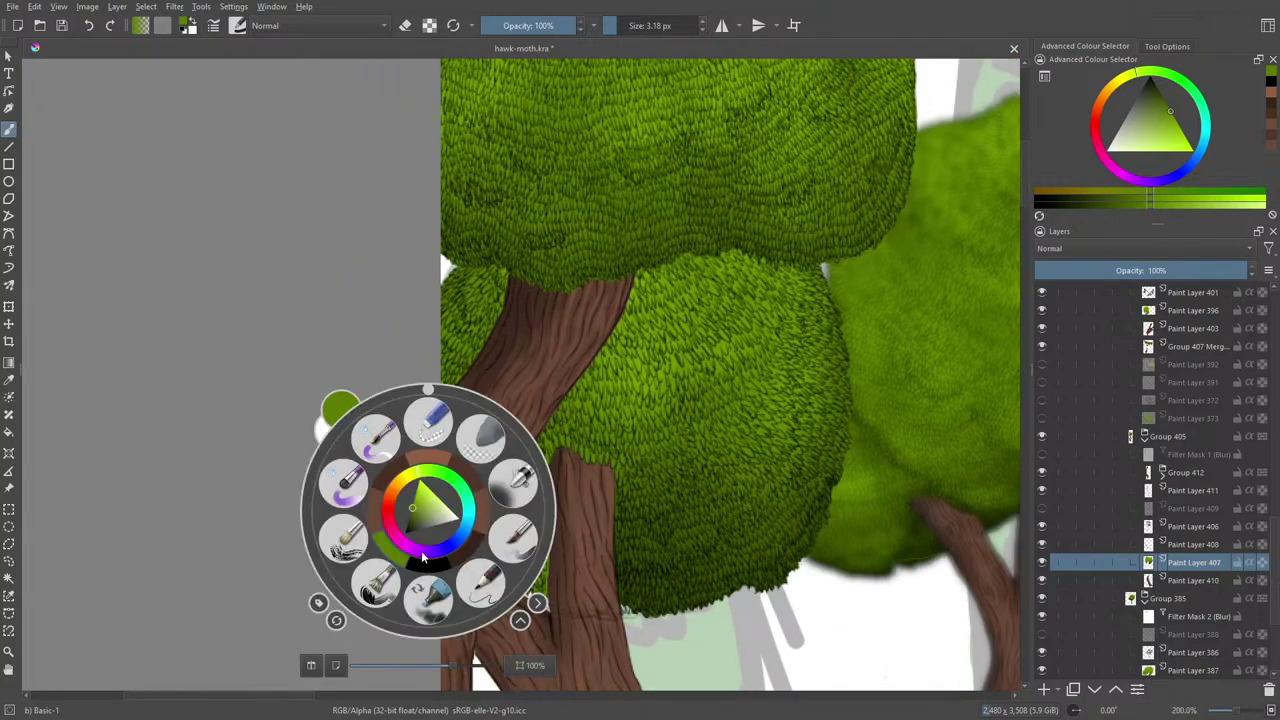
{"action": "left_click", "coordinate": [410, 518]}
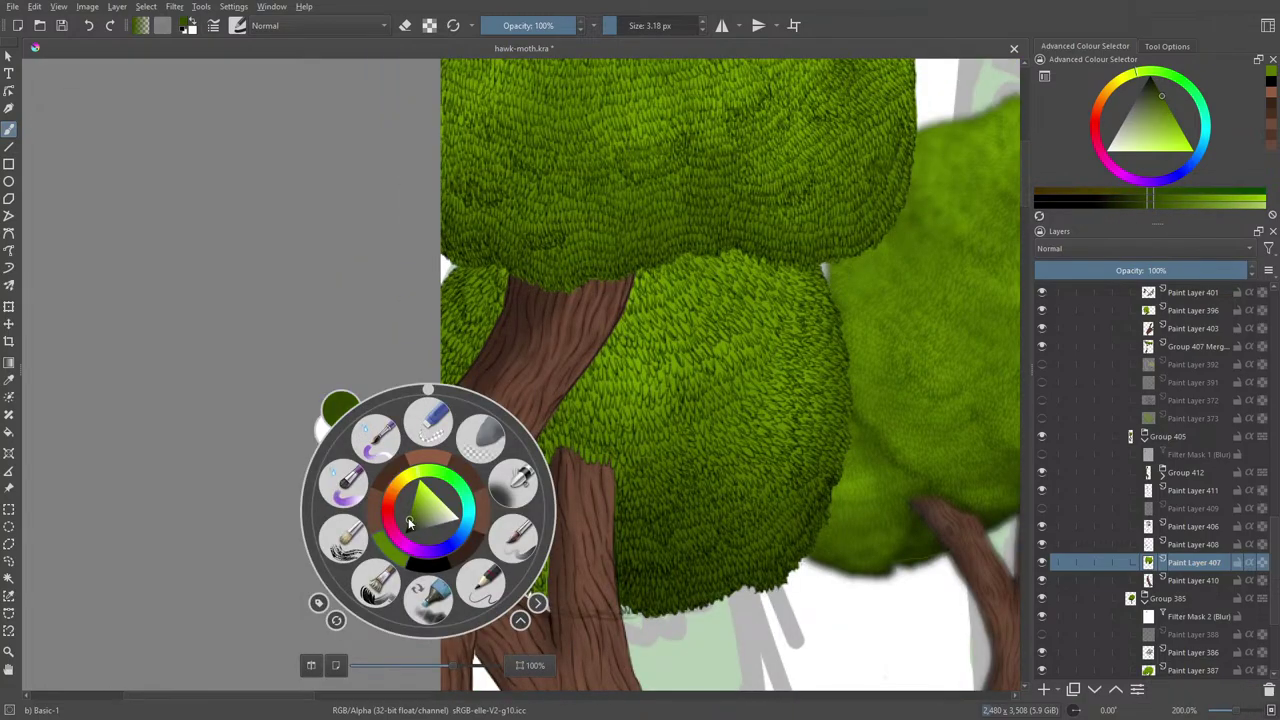
{"action": "left_click", "coordinate": [237, 25]}
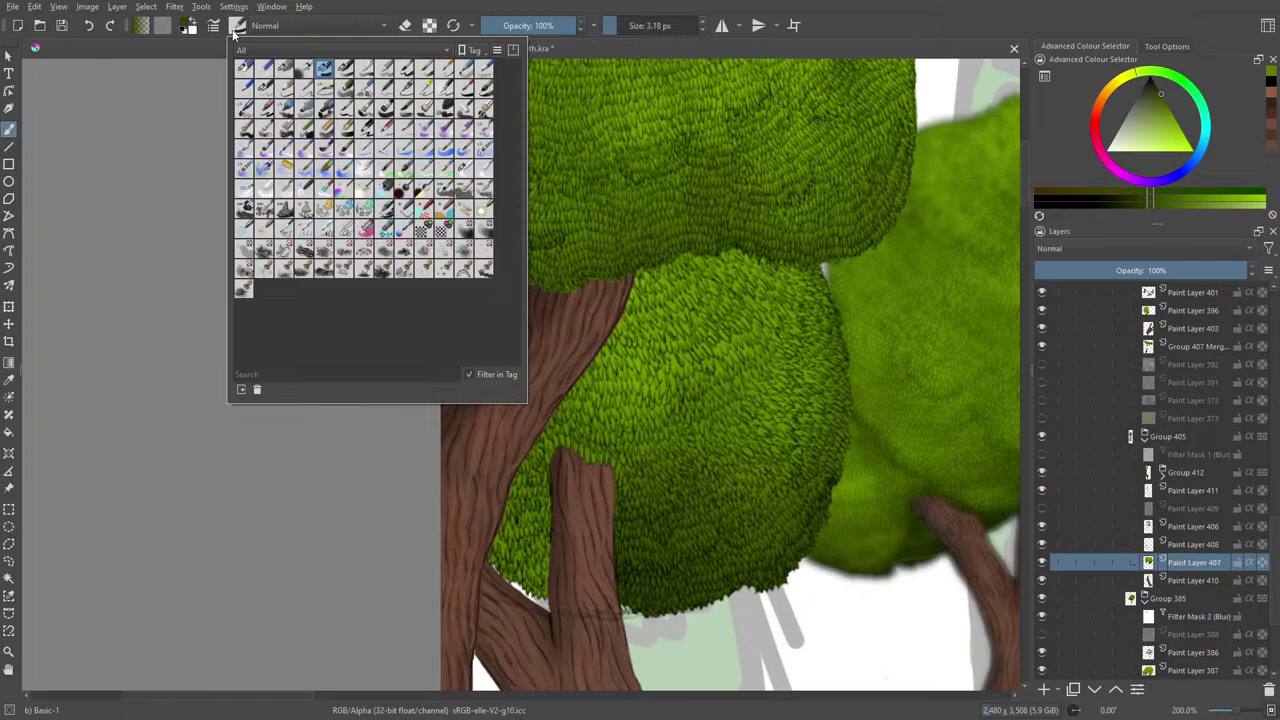
{"action": "left_click", "coordinate": [344, 69]}
{"action": "right_click", "coordinate": [163, 200]}
{"action": "right_click", "coordinate": [148, 163]}
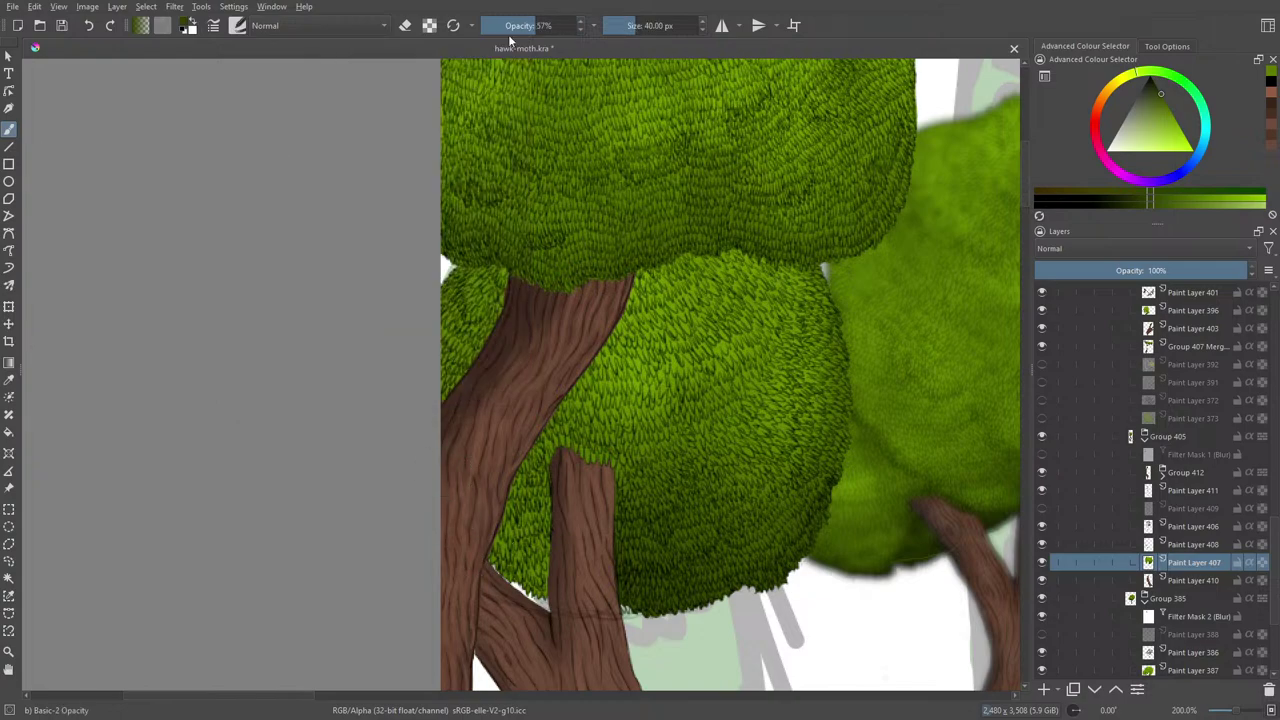
- Preserve alpha and shade the lower foliage between the trunks with the dark green, deepening it with an even darker green
{"action": "left_click", "coordinate": [429, 25]}
{"action": "mouse_move", "coordinate": [515, 580]}
{"action": "left_mouse_down"}
{"action": "mouse_move", "coordinate": [551, 575]}
{"action": "mouse_move", "coordinate": [537, 559]}
{"action": "mouse_move", "coordinate": [548, 525]}
{"action": "mouse_move", "coordinate": [527, 545]}
{"action": "mouse_move", "coordinate": [485, 519]}
{"action": "mouse_move", "coordinate": [527, 538]}
{"action": "mouse_move", "coordinate": [523, 526]}
{"action": "mouse_move", "coordinate": [501, 548]}
{"action": "mouse_move", "coordinate": [538, 531]}
{"action": "mouse_move", "coordinate": [506, 534]}
{"action": "left_mouse_up"}
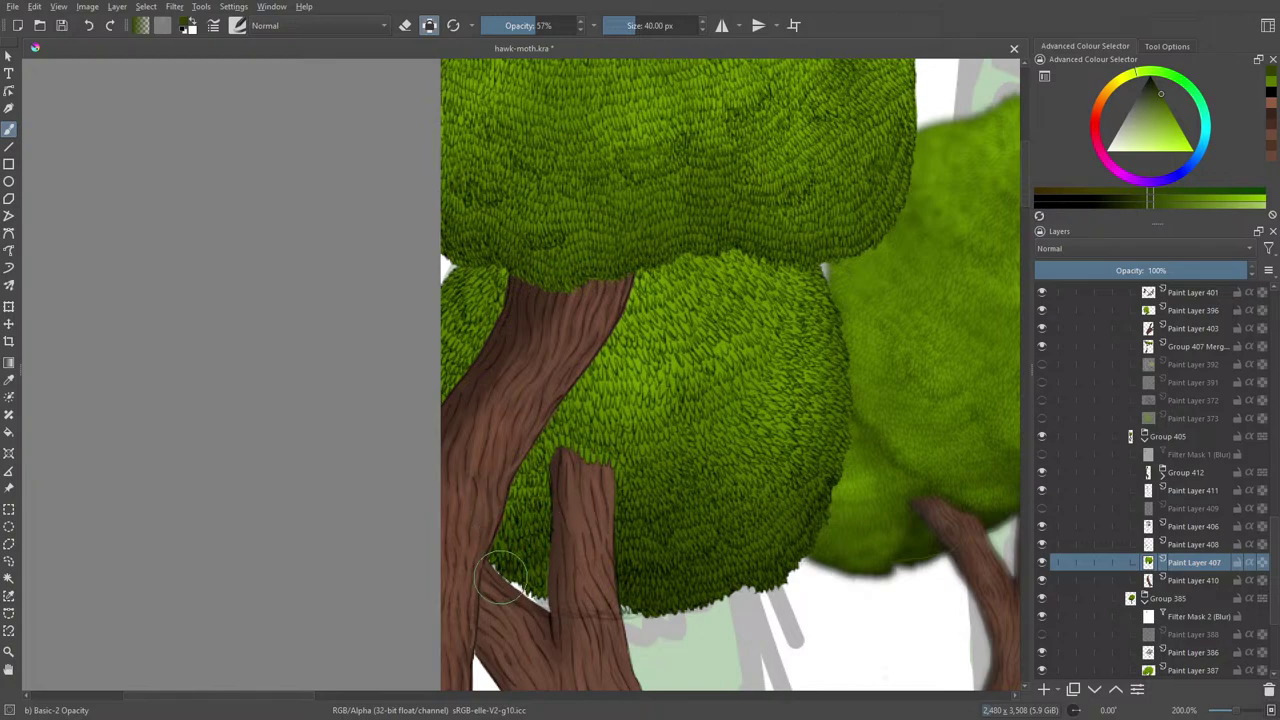
{"action": "right_click", "coordinate": [476, 530]}
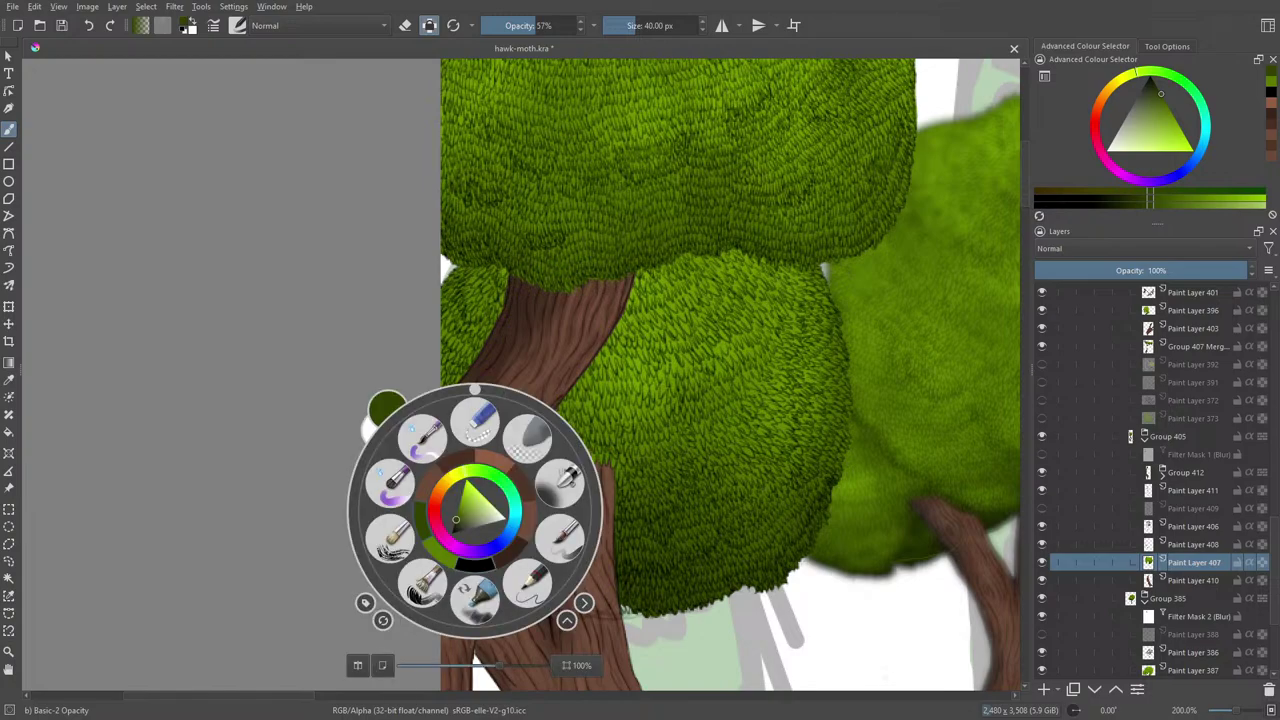
{"action": "left_click", "coordinate": [454, 525]}
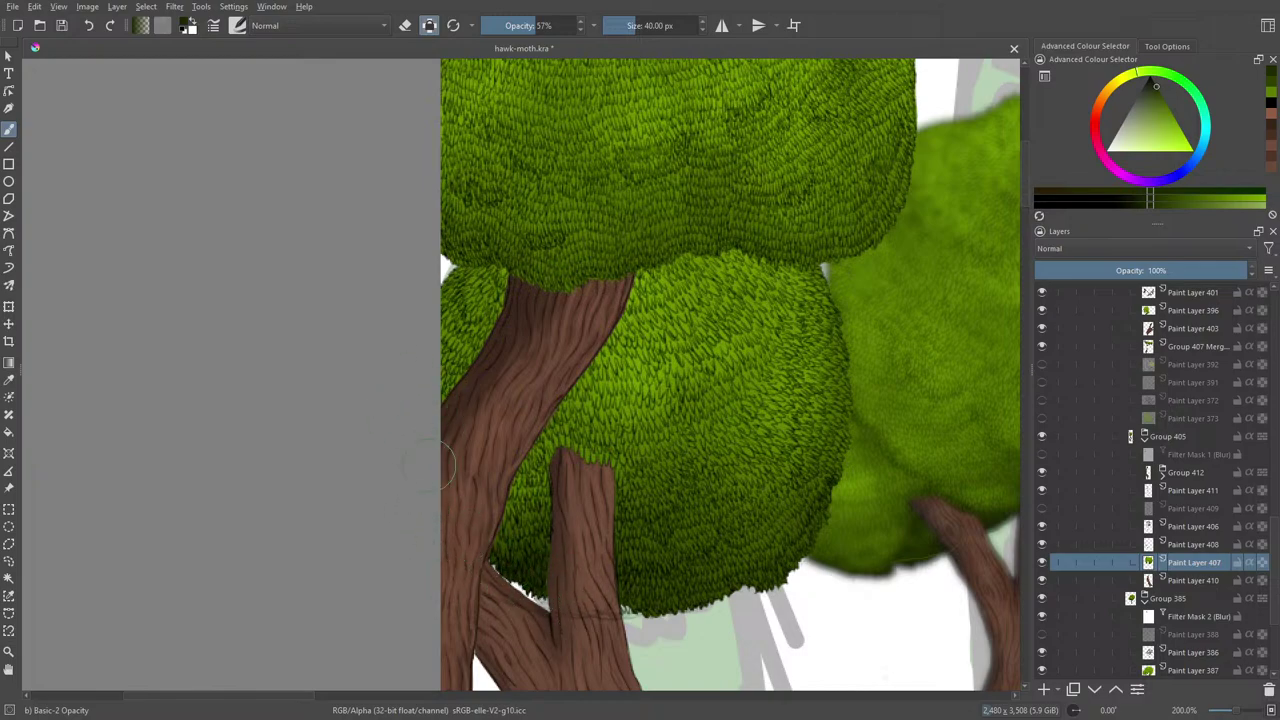
- Brighten the upper part of the small foliage patch beside the trunk with two progressively lighter greens
{"action": "right_click", "coordinate": [400, 340]}
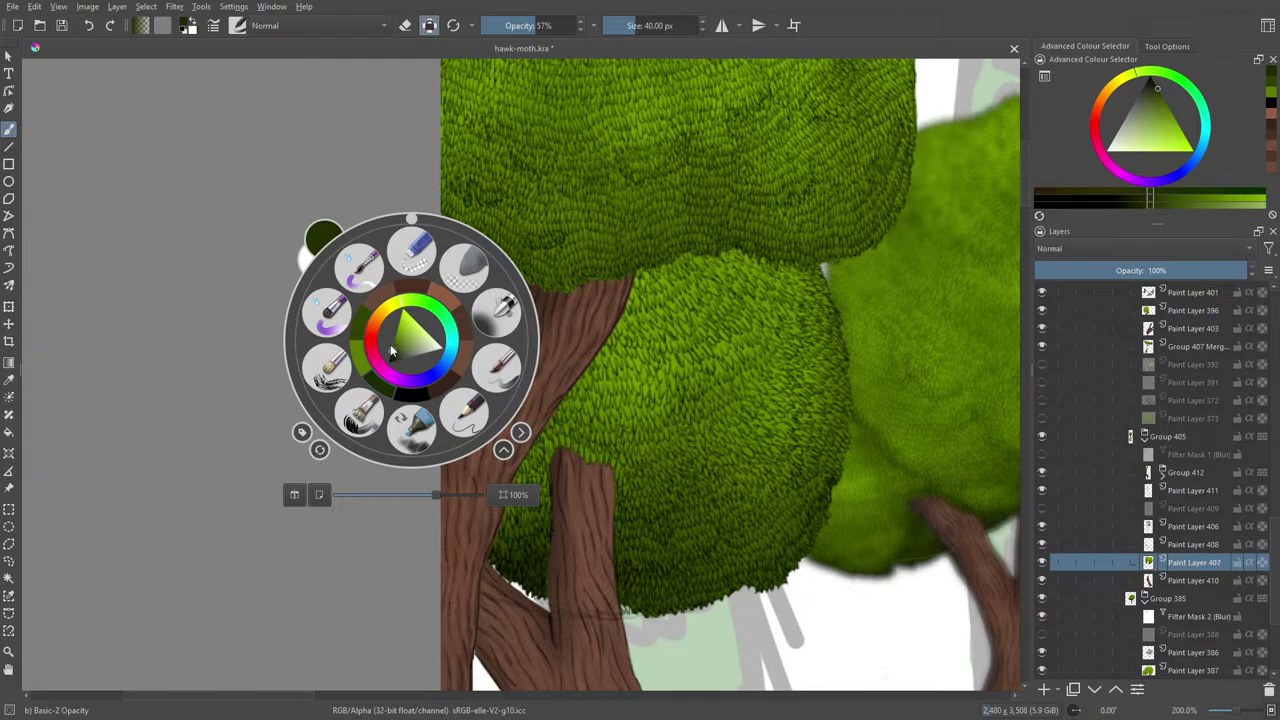
{"action": "left_click", "coordinate": [391, 332]}
{"action": "left_click", "coordinate": [393, 327]}
{"action": "left_click", "coordinate": [447, 207]}
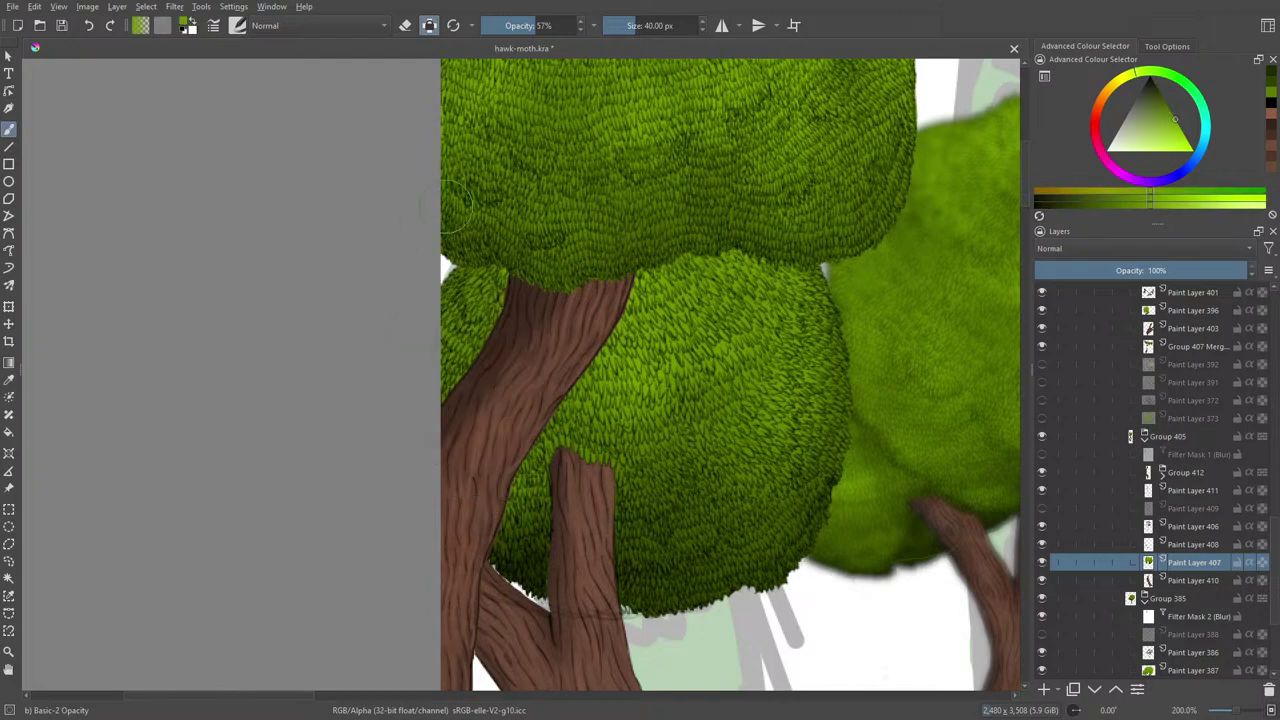
{"action": "left_click_drag", "start_coordinate": [510, 298], "coordinate": [488, 300]}
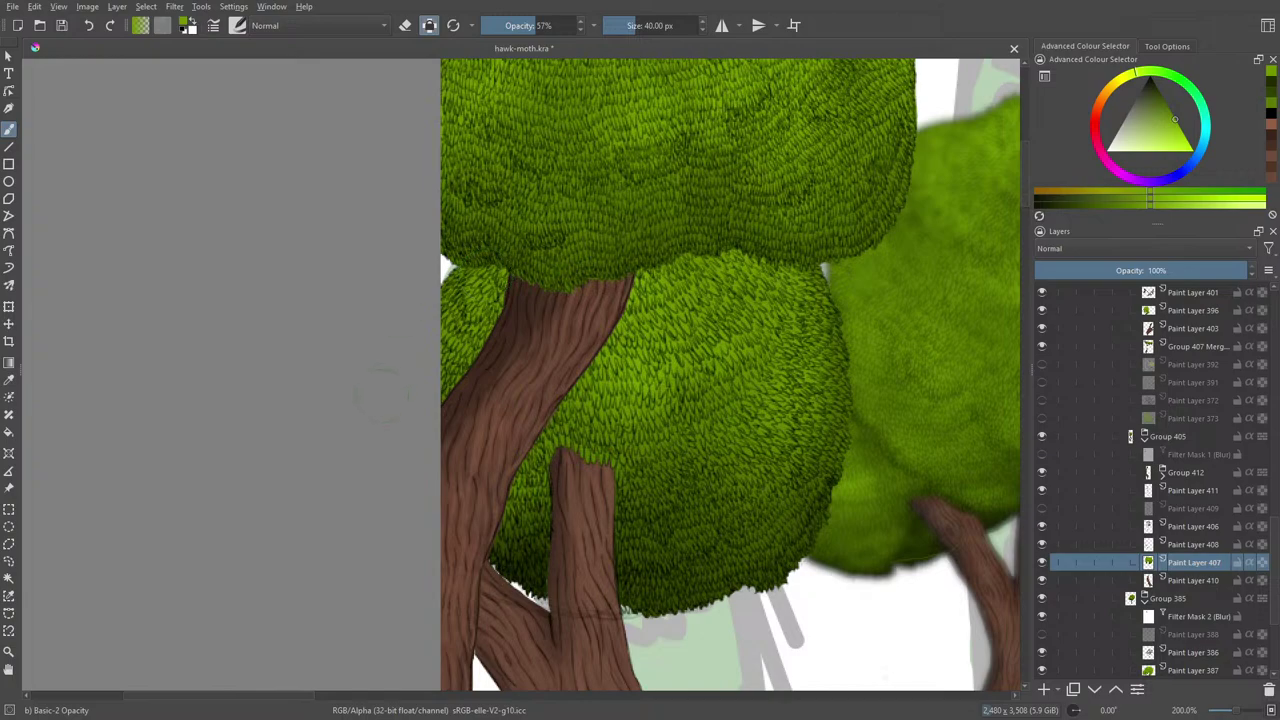
{"action": "right_click", "coordinate": [467, 338]}
{"action": "left_click", "coordinate": [451, 320]}
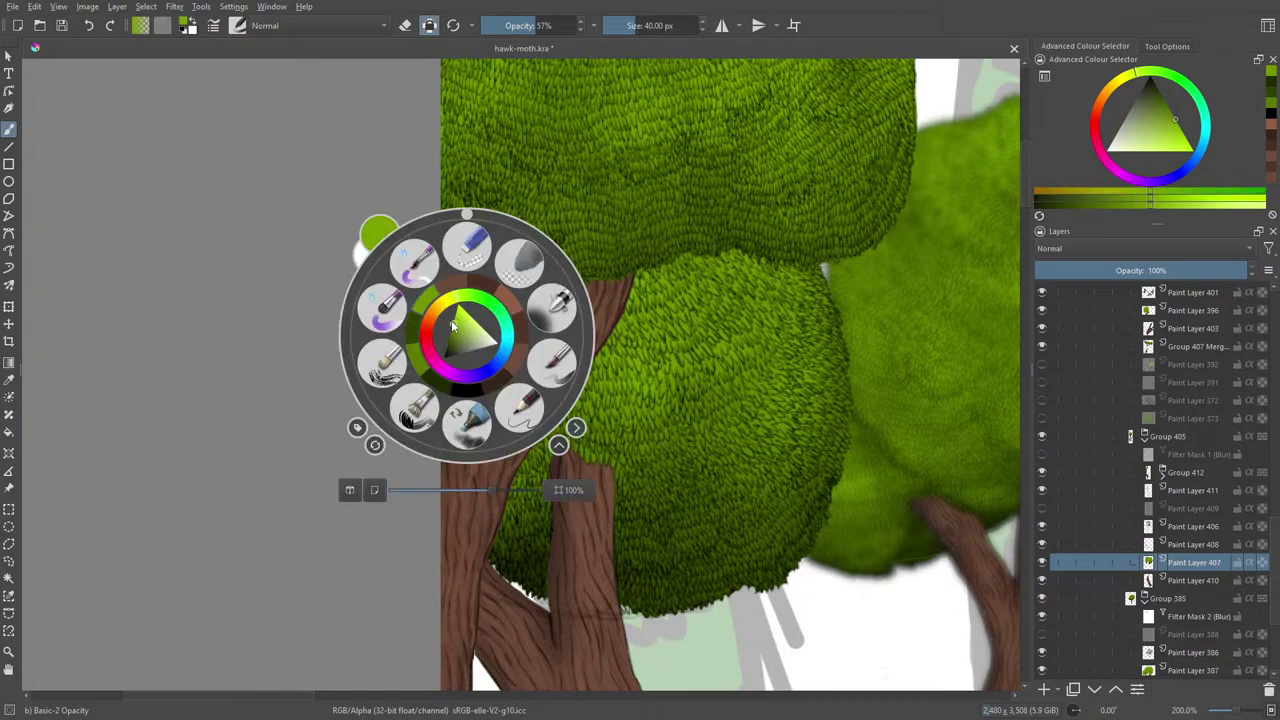
{"action": "left_click", "coordinate": [484, 210]}
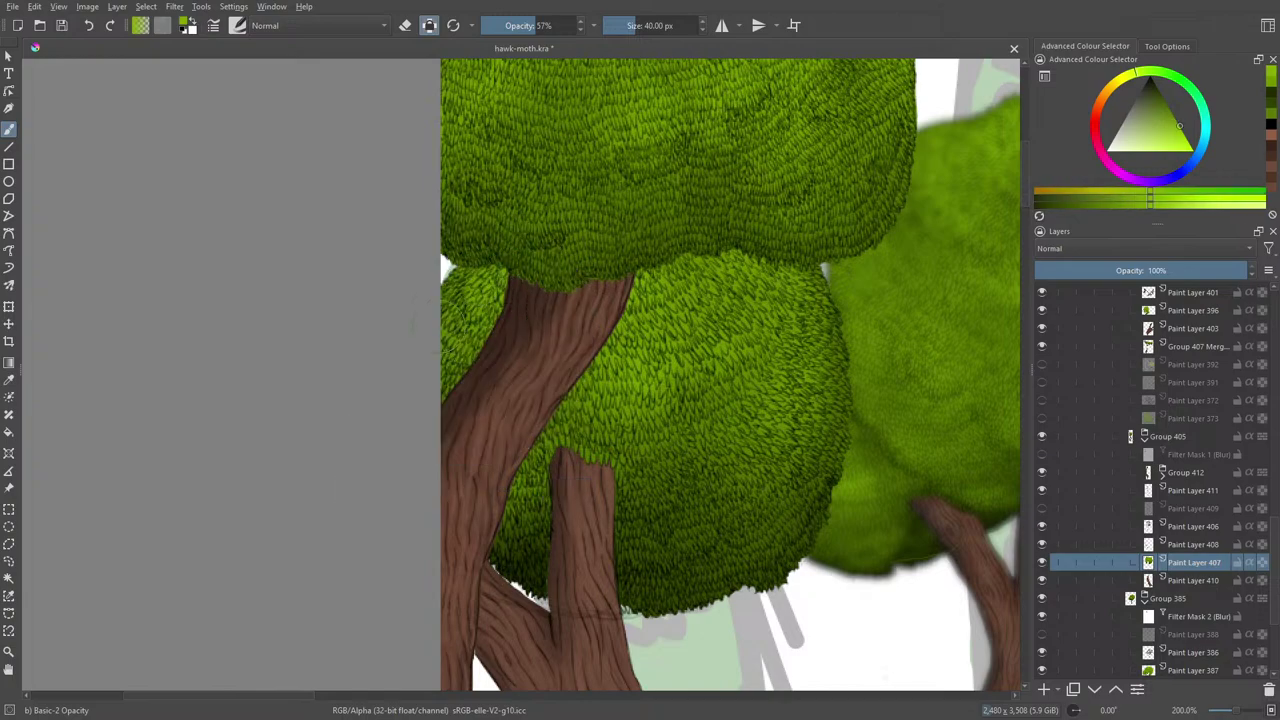
{"action": "right_click", "coordinate": [456, 330]}
{"action": "left_click", "coordinate": [358, 303]}
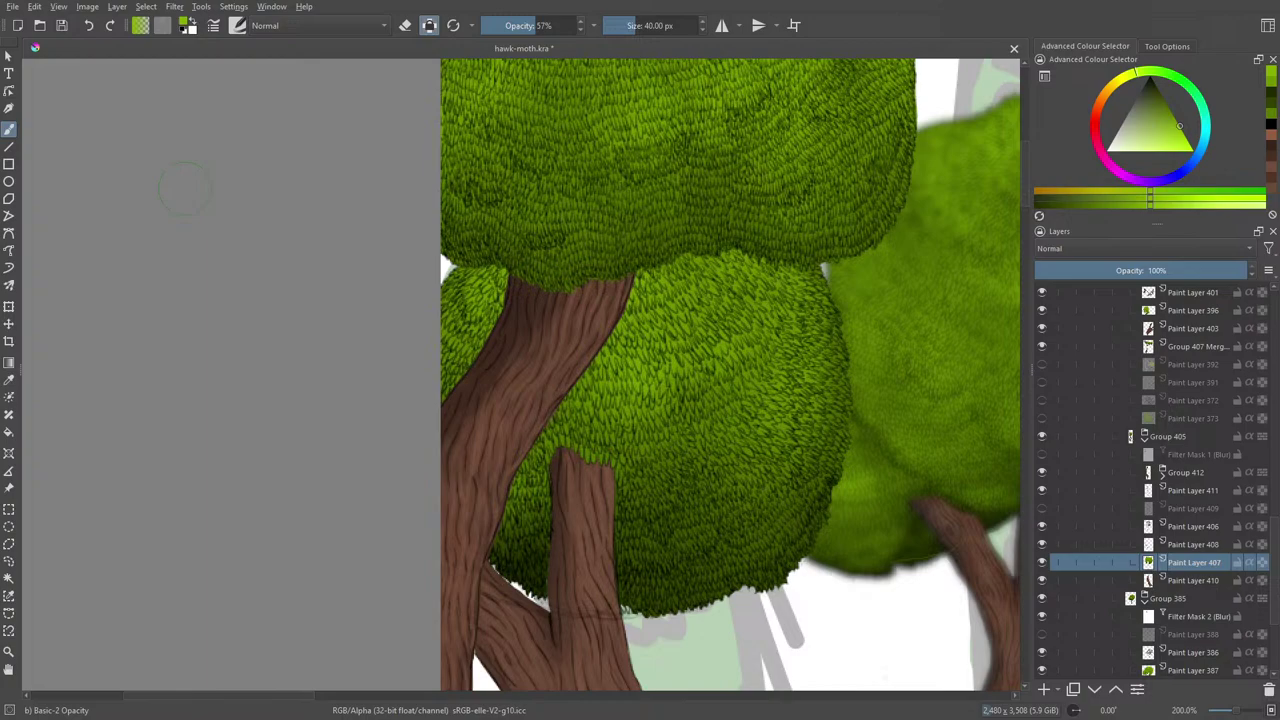
- Switch to the Blender Basic preset at 18.77 px to blend the shading of the small foliage patch
{"action": "left_click", "coordinate": [239, 25]}
{"action": "left_click", "coordinate": [443, 178]}
{"action": "right_click", "coordinate": [553, 434]}
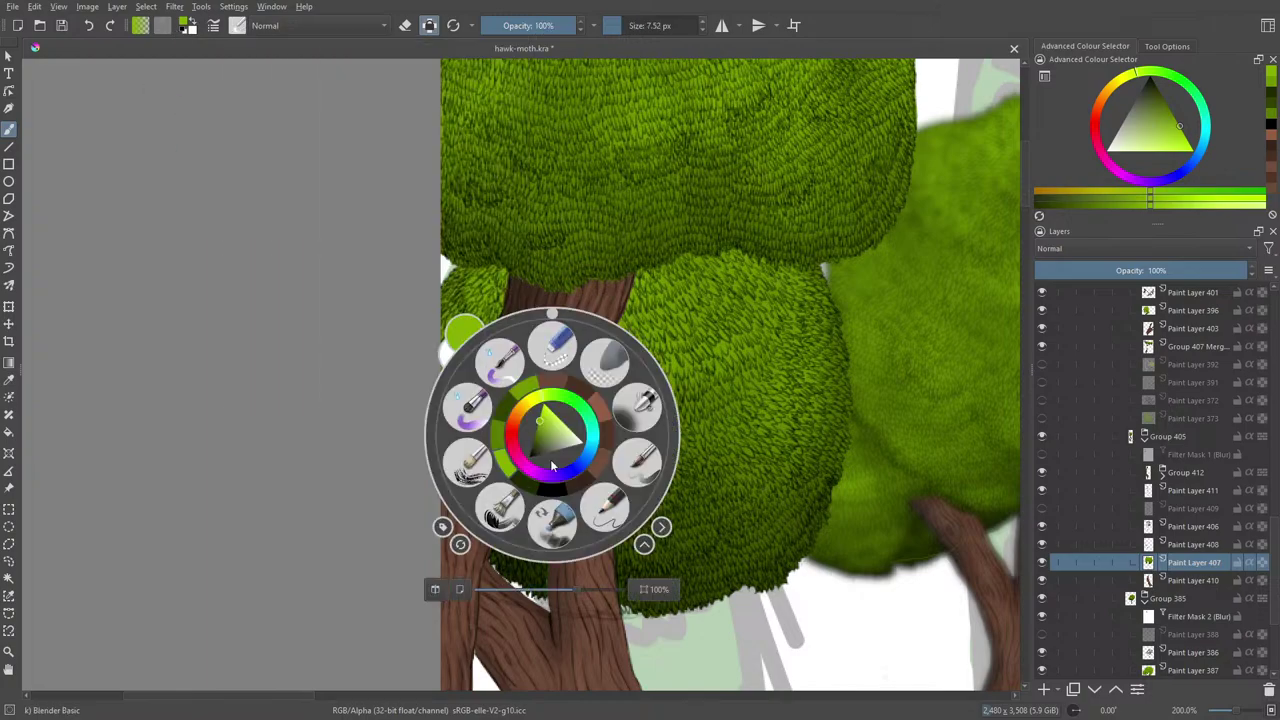
{"action": "right_click", "coordinate": [509, 421]}
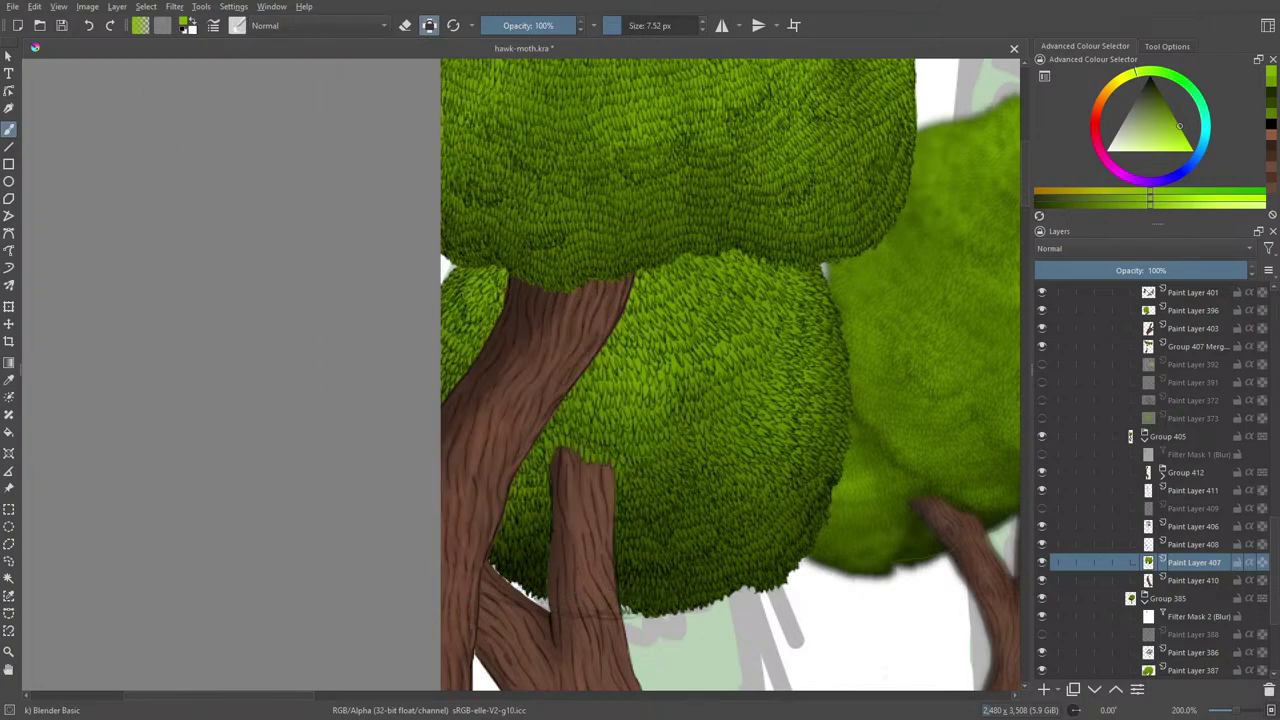
{"action": "left_click", "coordinate": [627, 26]}
- Select Paint Layer 410 and briefly hide and show it to identify what it holds
{"action": "left_click", "coordinate": [1183, 581]}
{"action": "left_click", "coordinate": [1042, 581]}
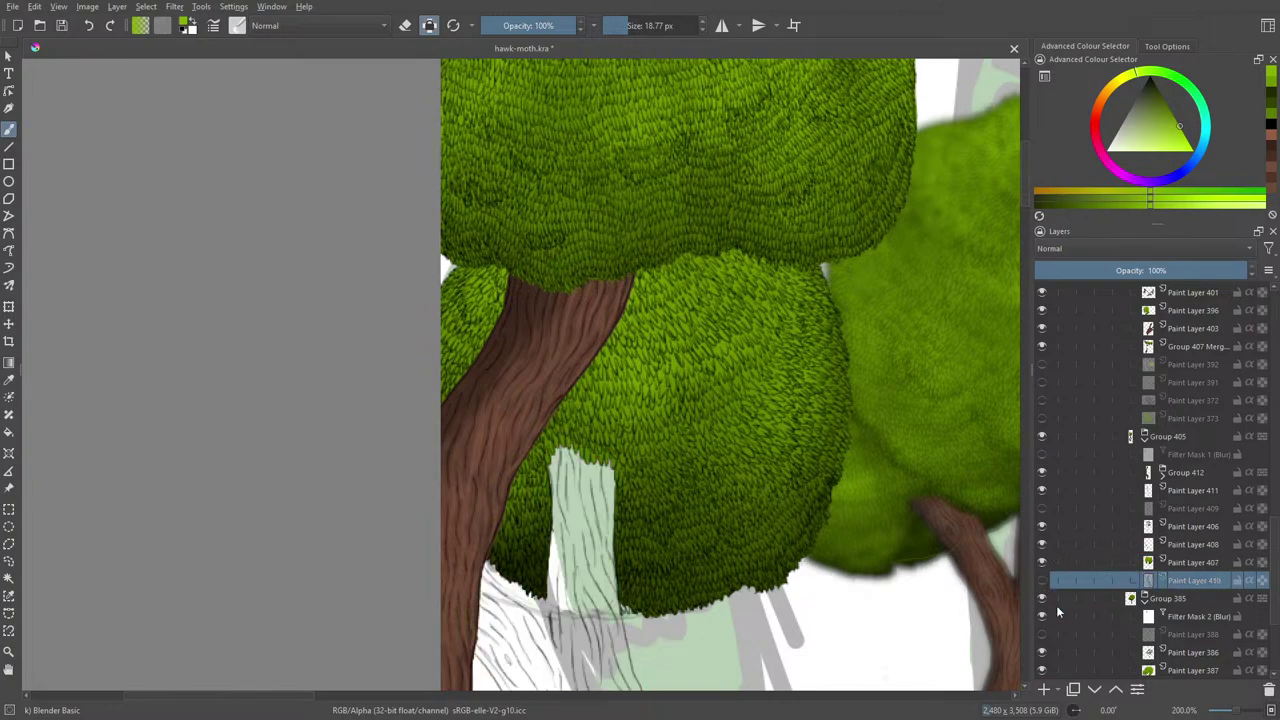
{"action": "left_click", "coordinate": [1042, 581]}
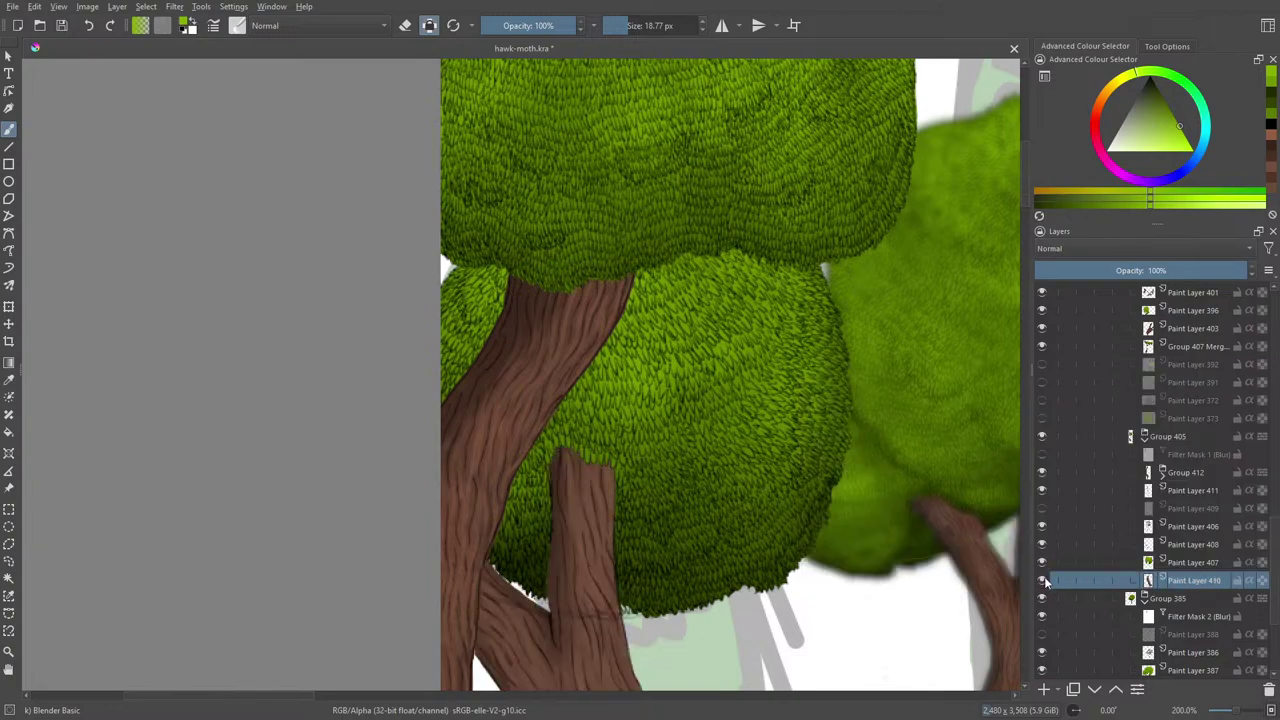
- Select Paint Layer 406 and toggle its visibility, leaving it hidden to inspect the base shading beneath the leaf strokes
{"action": "left_click", "coordinate": [1180, 528]}
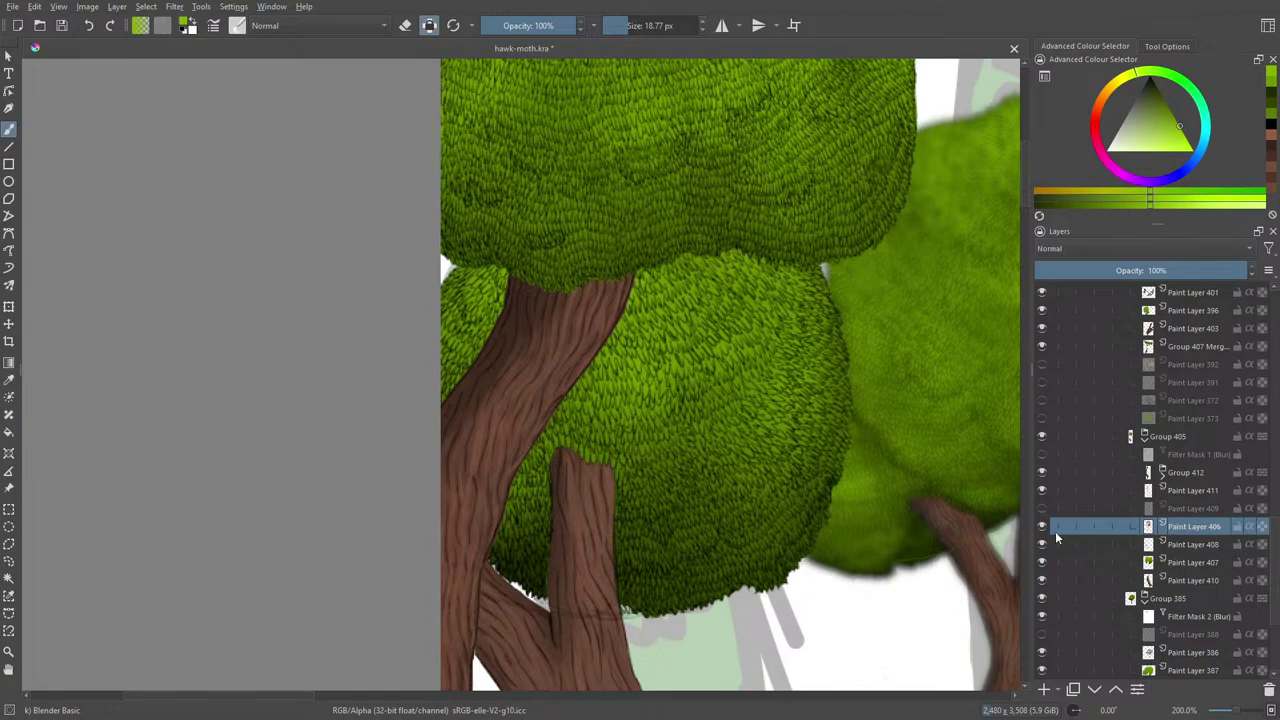
{"action": "left_click", "coordinate": [1042, 526]}
{"action": "left_click", "coordinate": [1042, 526]}
{"action": "left_click", "coordinate": [1041, 526]}
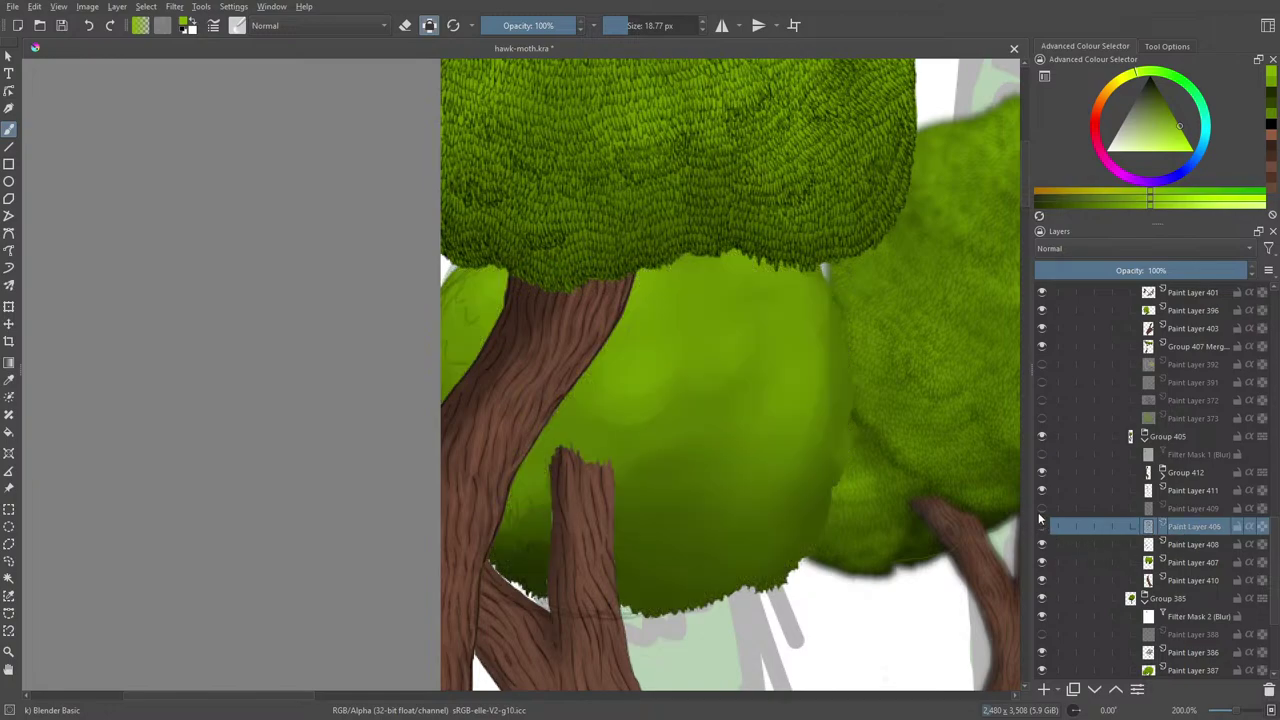
- Show Paint Layer 406 again and switch to the Pencil-2 preset at 3.65 px with alpha preservation off
{"action": "left_click", "coordinate": [1042, 527]}
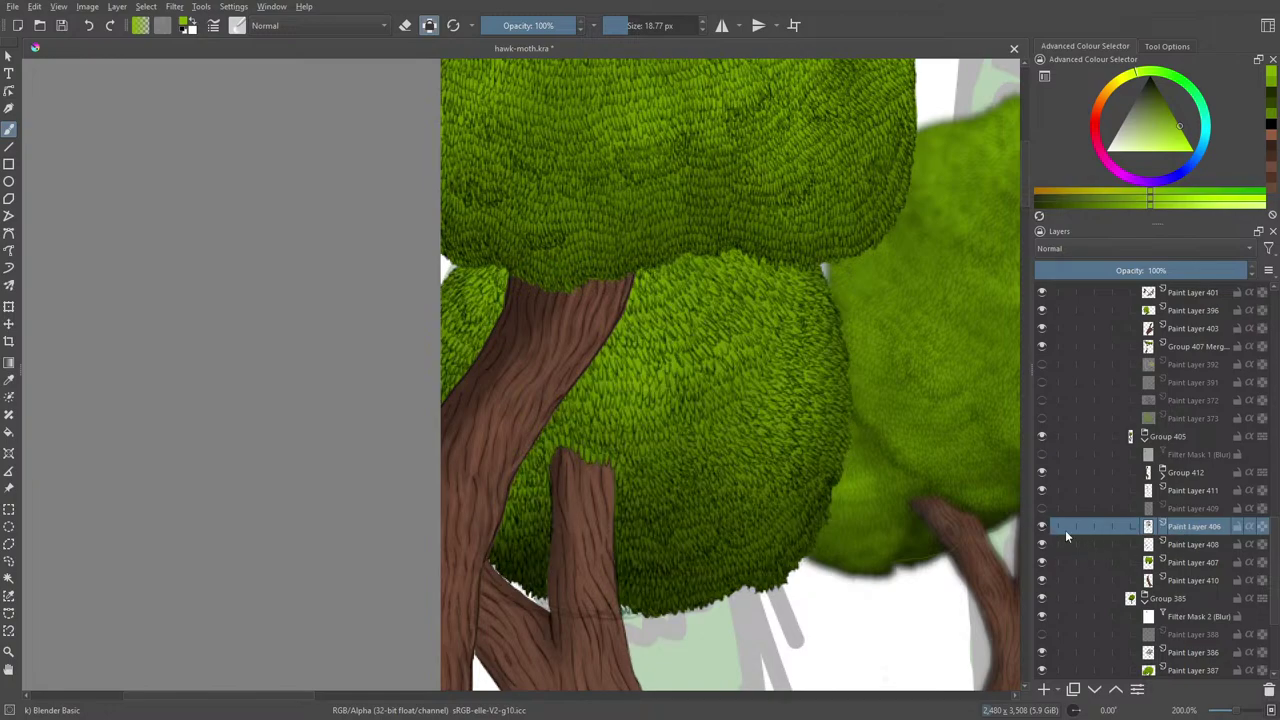
{"action": "right_click", "coordinate": [477, 511]}
{"action": "left_click", "coordinate": [505, 557]}
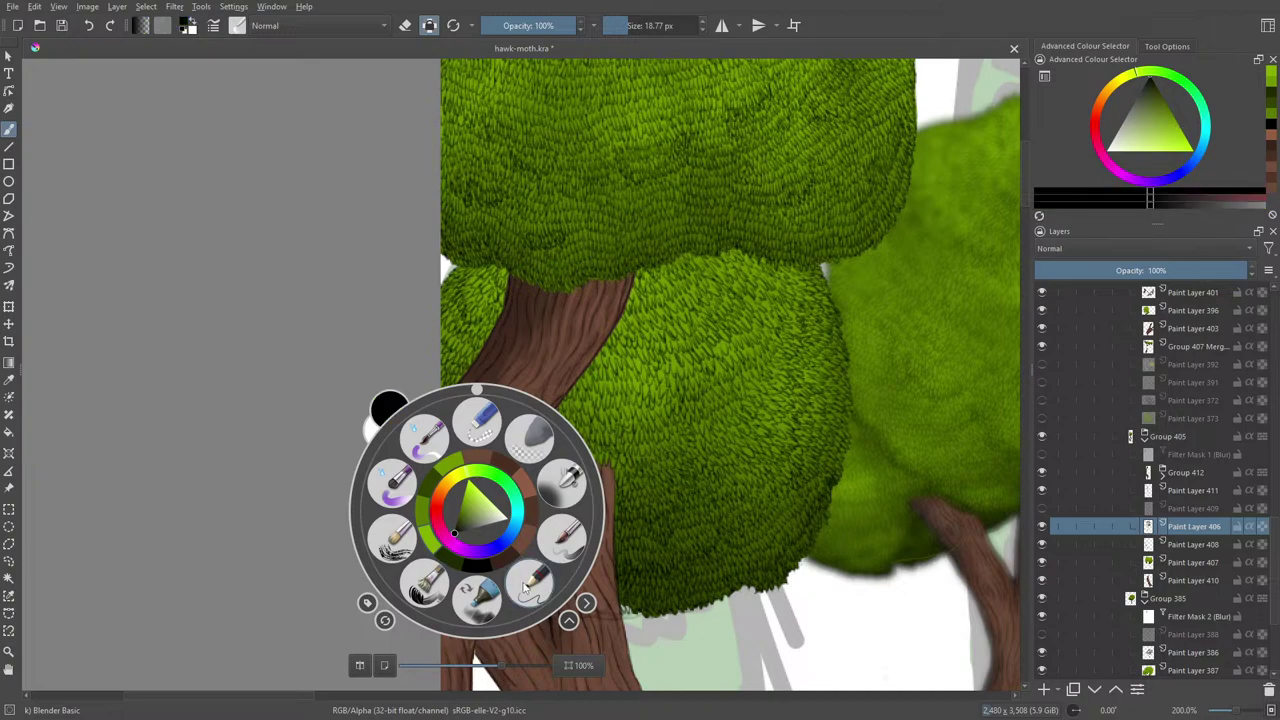
{"action": "left_click", "coordinate": [525, 585]}
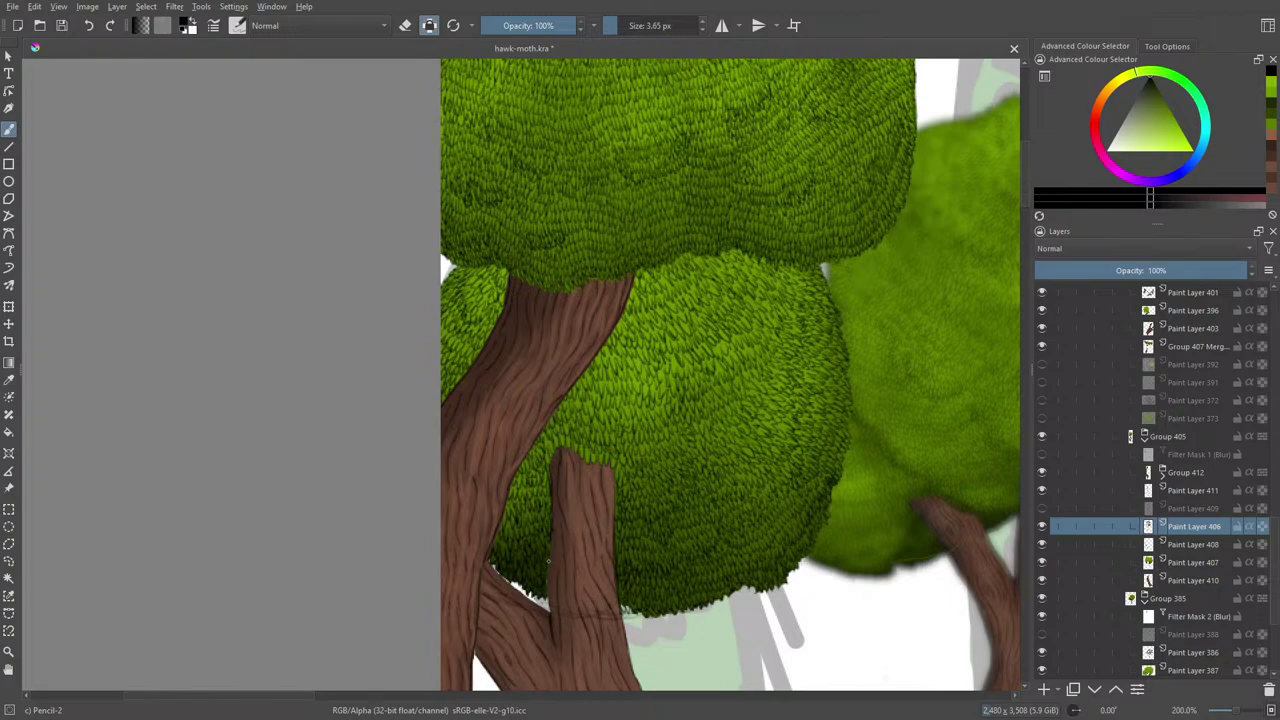
{"action": "left_click", "coordinate": [429, 25]}
- Select Paint Layer 407 and sample the dark green of the lower foliage as the pencil colour for touching up its edge
{"action": "left_click", "coordinate": [1185, 564]}
{"action": "mouse_move", "coordinate": [1185, 564]}
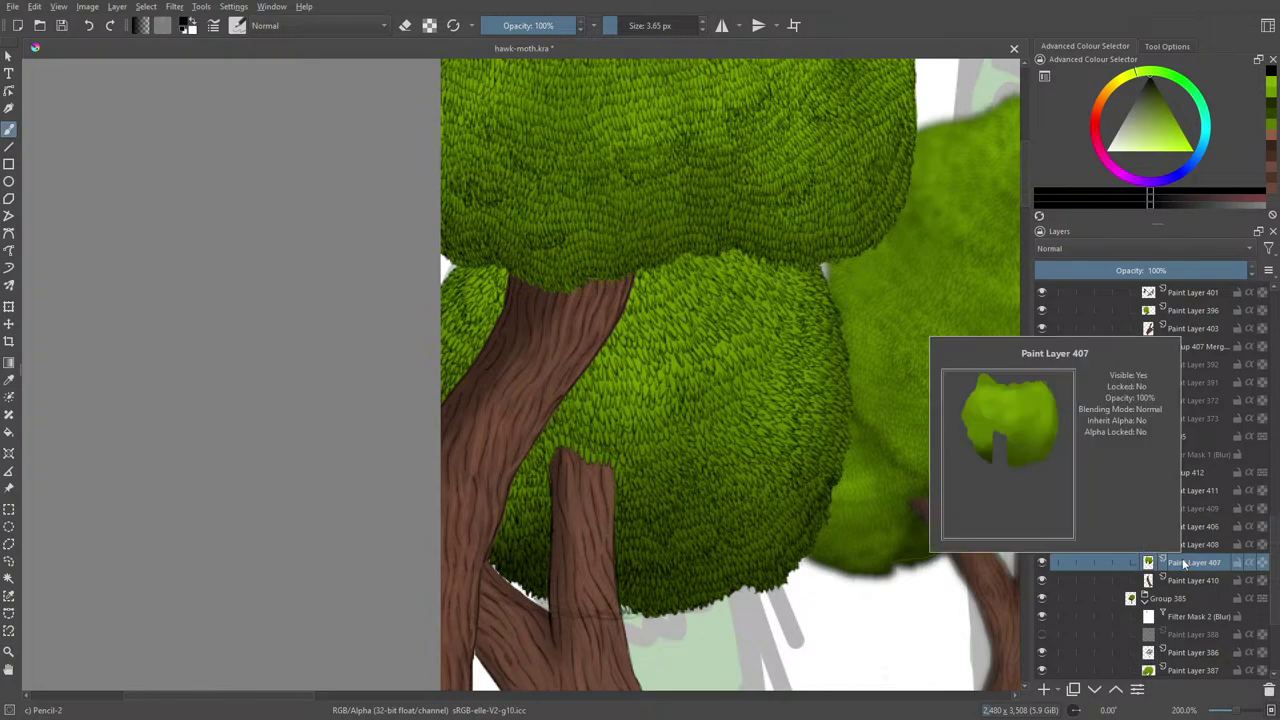
{"action": "mouse_move", "coordinate": [1173, 588]}
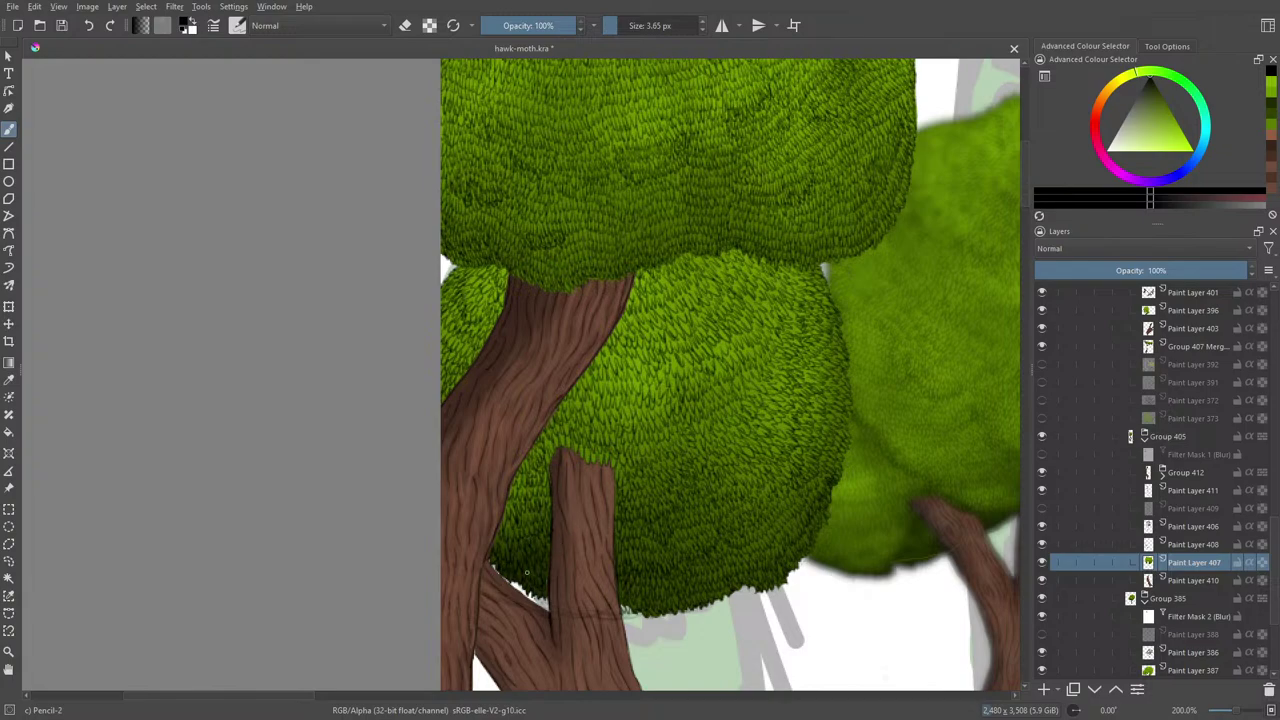
{"action": "left_click", "coordinate": [9, 380]}
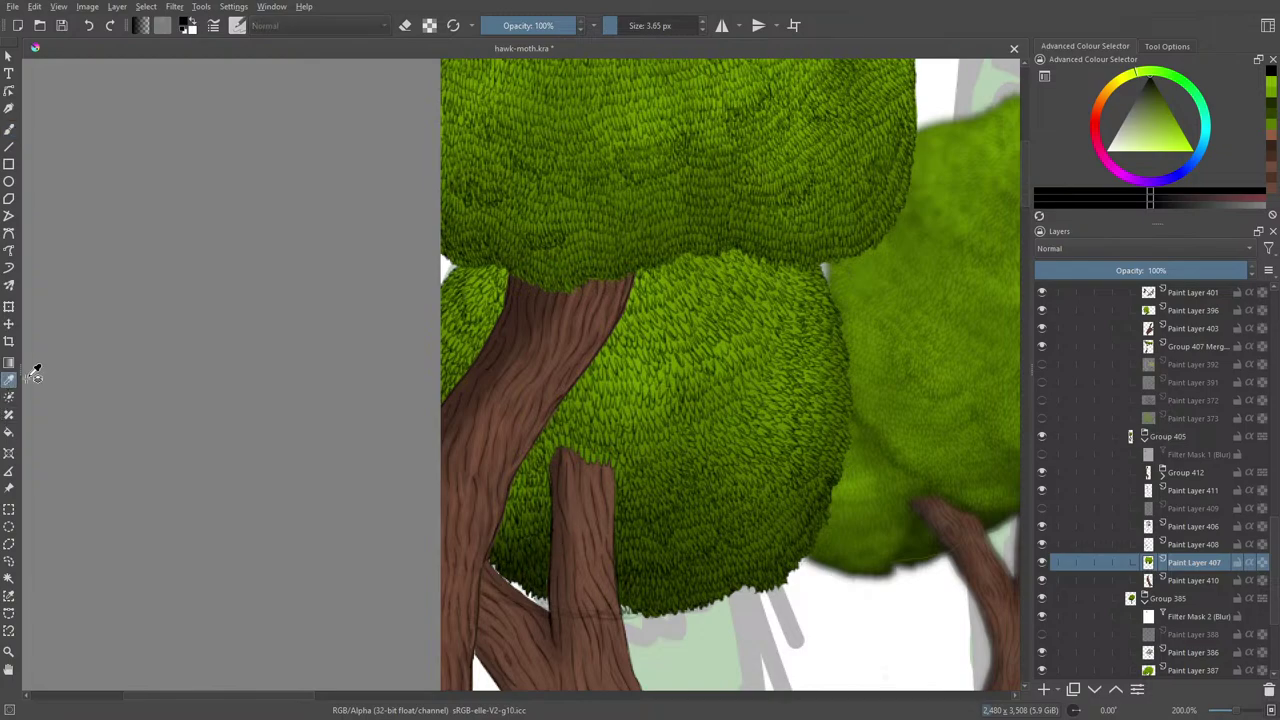
{"action": "left_click", "coordinate": [546, 563]}
{"action": "left_click", "coordinate": [10, 128]}
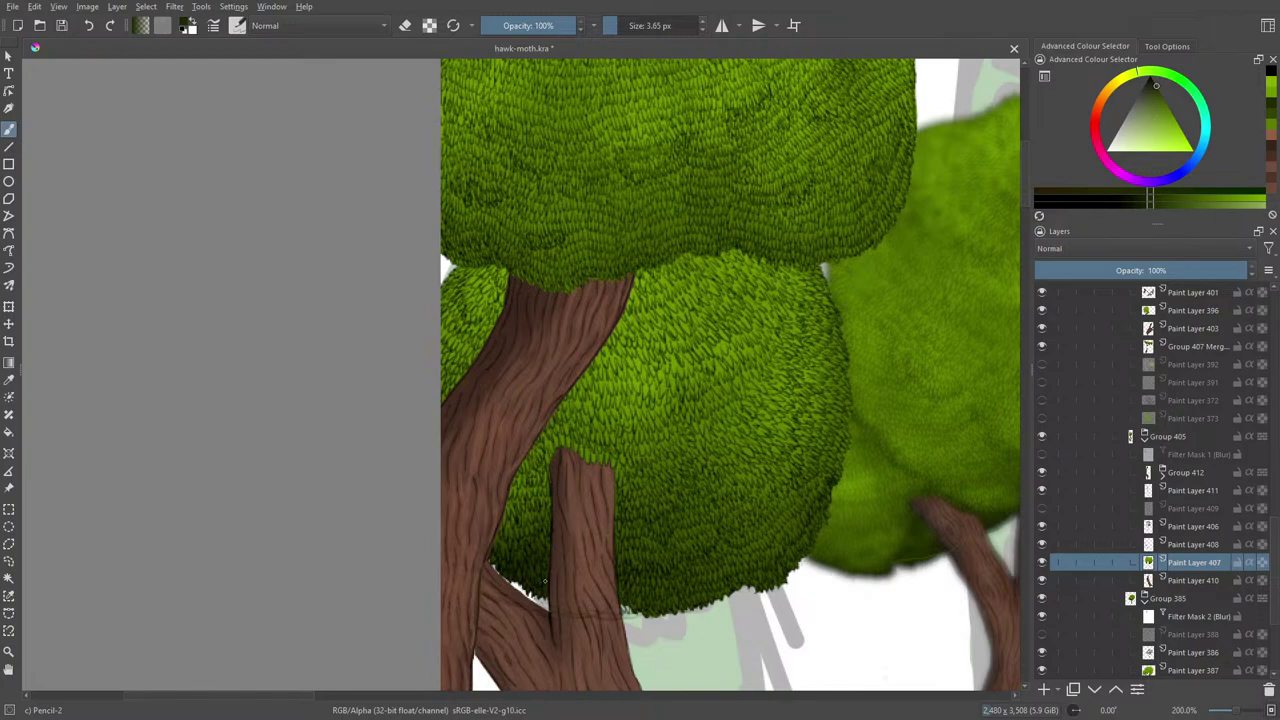
{"action": "left_click", "coordinate": [519, 626]}
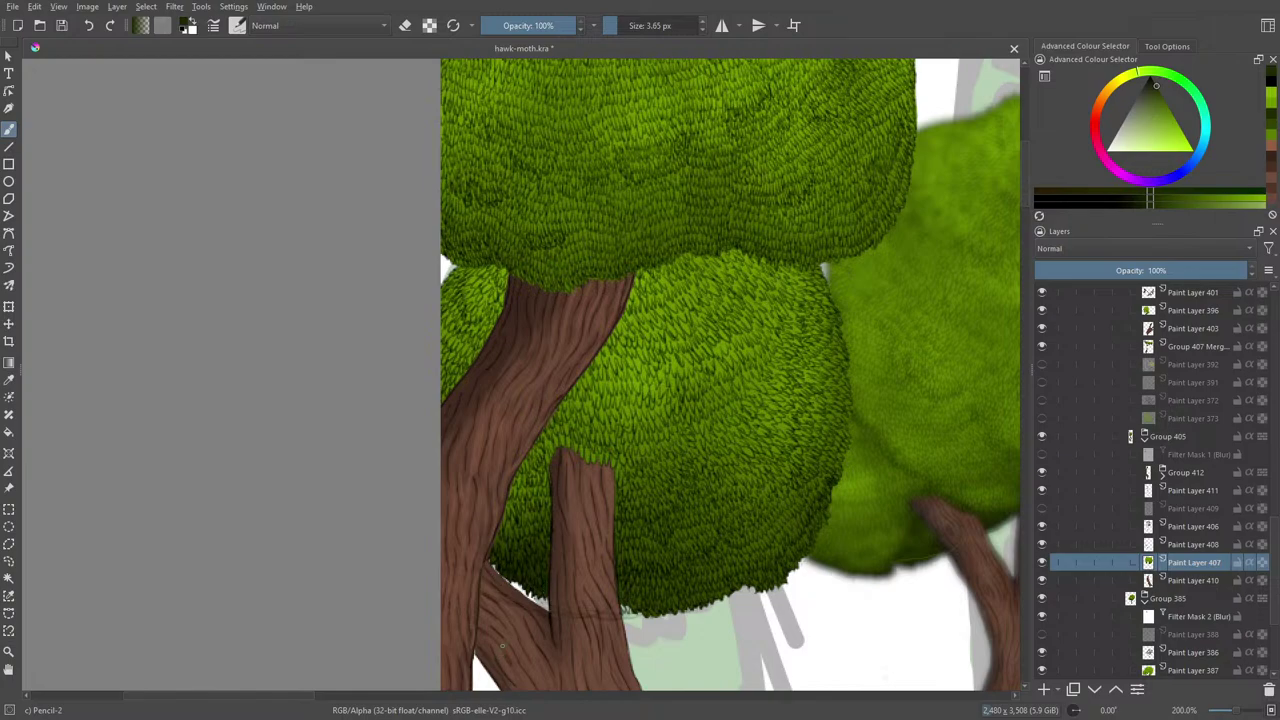
- Identify Paint Layer 408 by hiding and showing it, and delete it
{"action": "left_click", "coordinate": [1183, 543]}
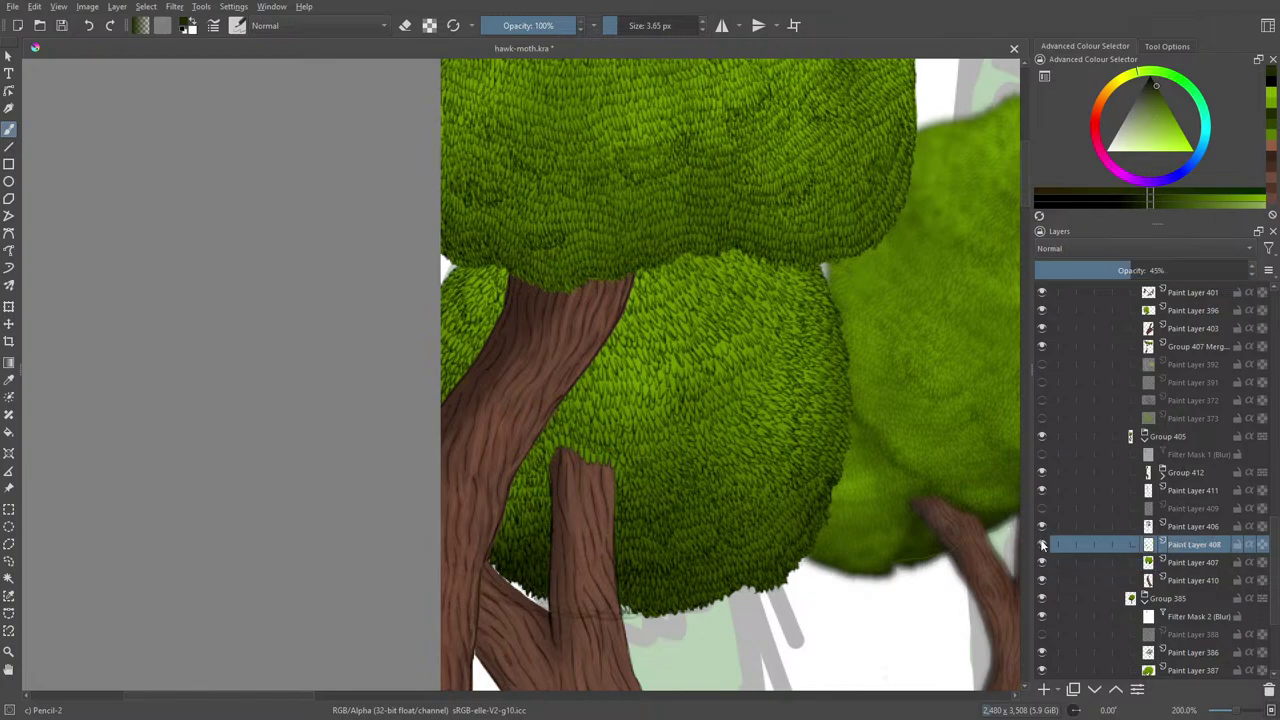
{"action": "left_click", "coordinate": [1043, 544]}
{"action": "left_click", "coordinate": [1043, 544]}
{"action": "left_click", "coordinate": [1270, 691]}
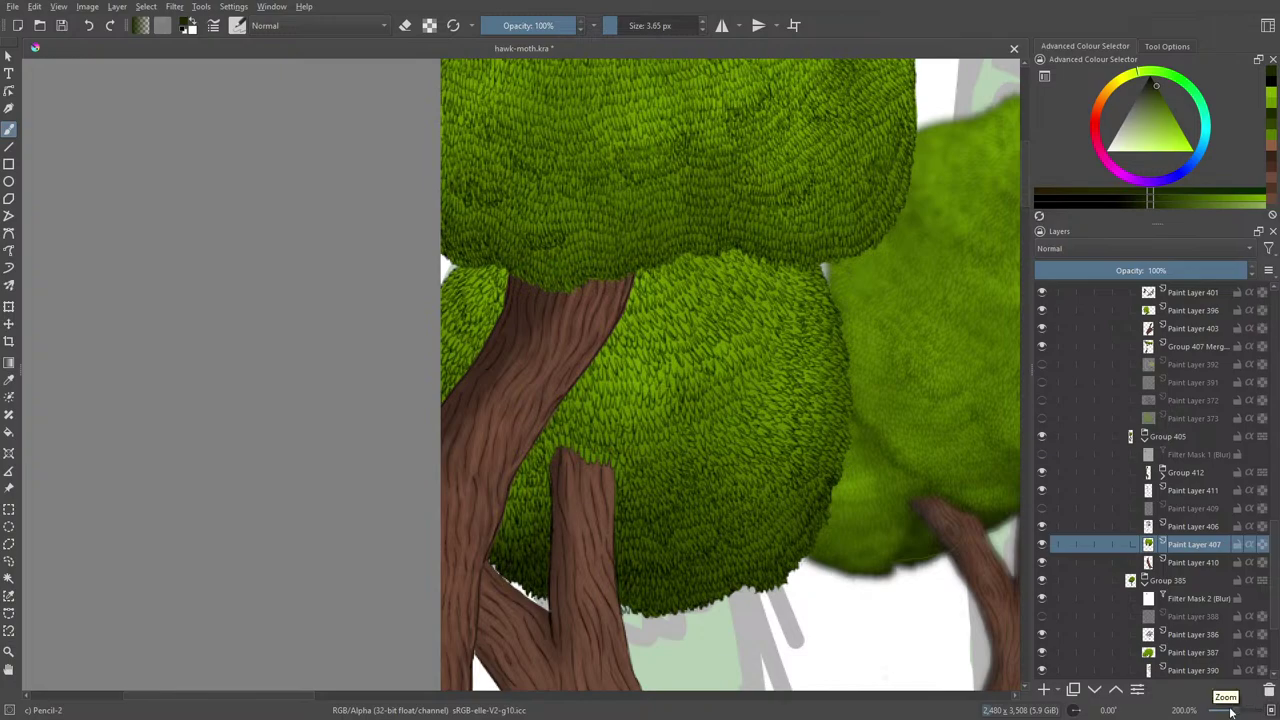
- Toggle Paint Layer 411, Group 412 and Paint Layer 409 to inspect what each contributes to the tree
{"action": "left_click", "coordinate": [1233, 712]}
{"action": "left_click_drag", "start_coordinate": [1233, 712], "coordinate": [1238, 712]}
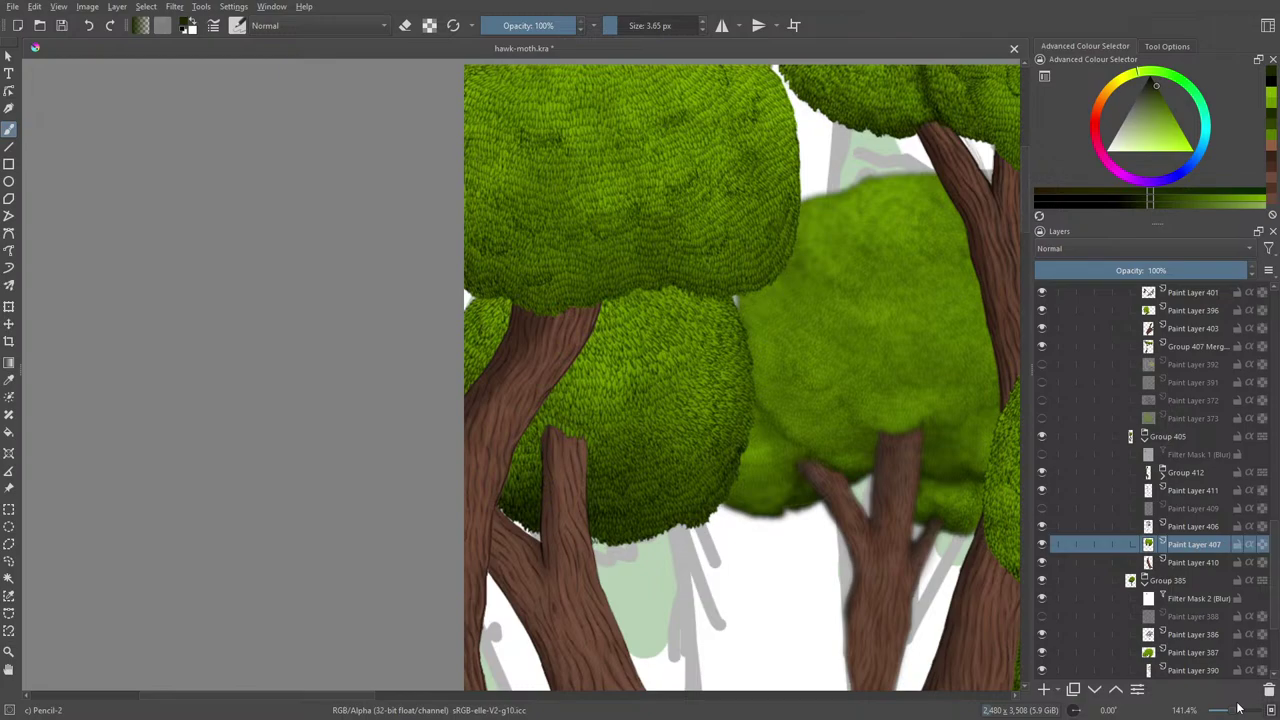
{"action": "left_click", "coordinate": [1042, 491]}
{"action": "left_click", "coordinate": [1042, 491]}
{"action": "left_click", "coordinate": [1042, 474]}
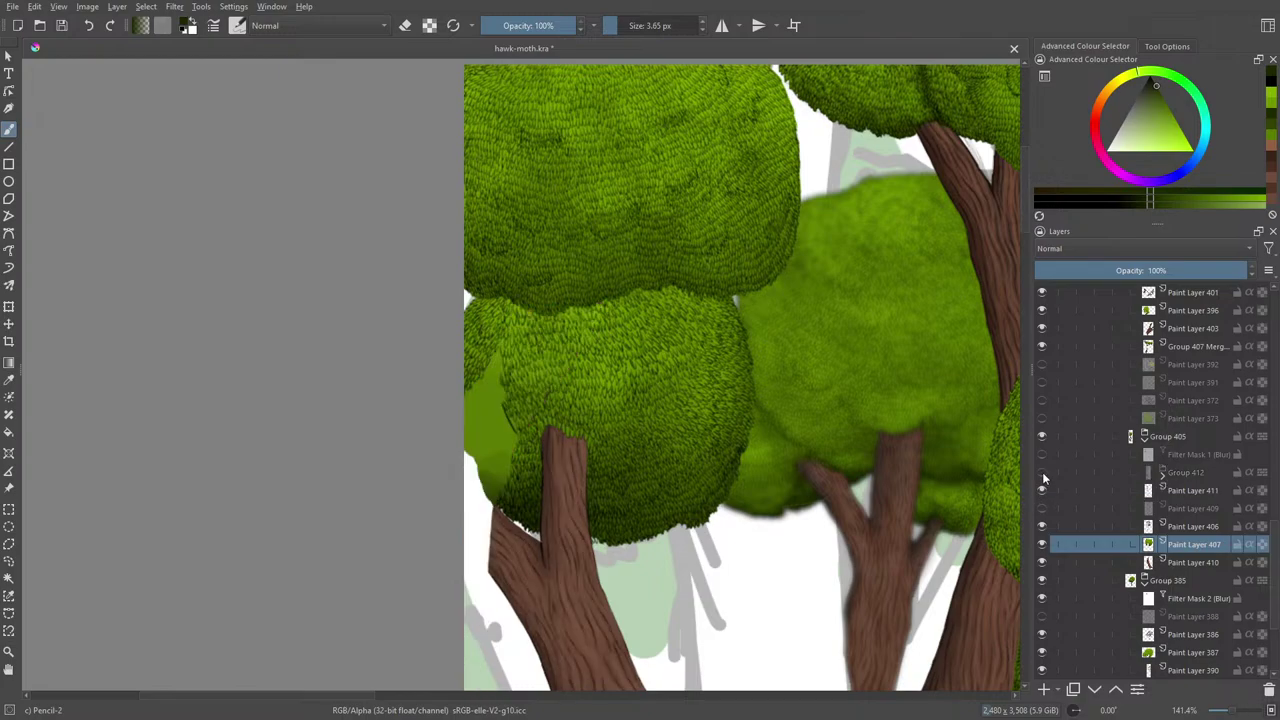
{"action": "left_click", "coordinate": [1042, 474]}
{"action": "left_click", "coordinate": [1042, 514]}
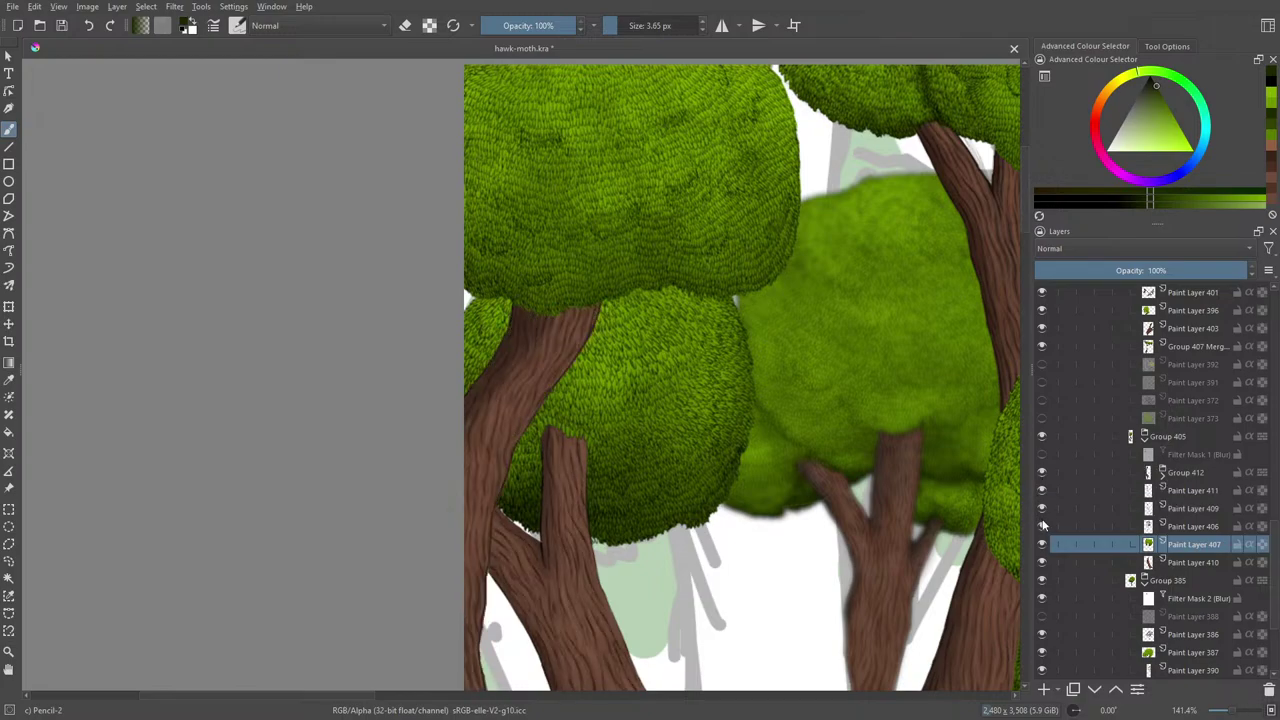
{"action": "left_click", "coordinate": [1042, 512]}
- Toggle Paint Layers 406, 407 and 410 to inspect the leaf strokes, foliage base and trunk separately
{"action": "left_click", "coordinate": [1042, 526]}
{"action": "left_click", "coordinate": [1042, 526]}
{"action": "left_click", "coordinate": [1042, 526]}
{"action": "left_click", "coordinate": [1042, 543]}
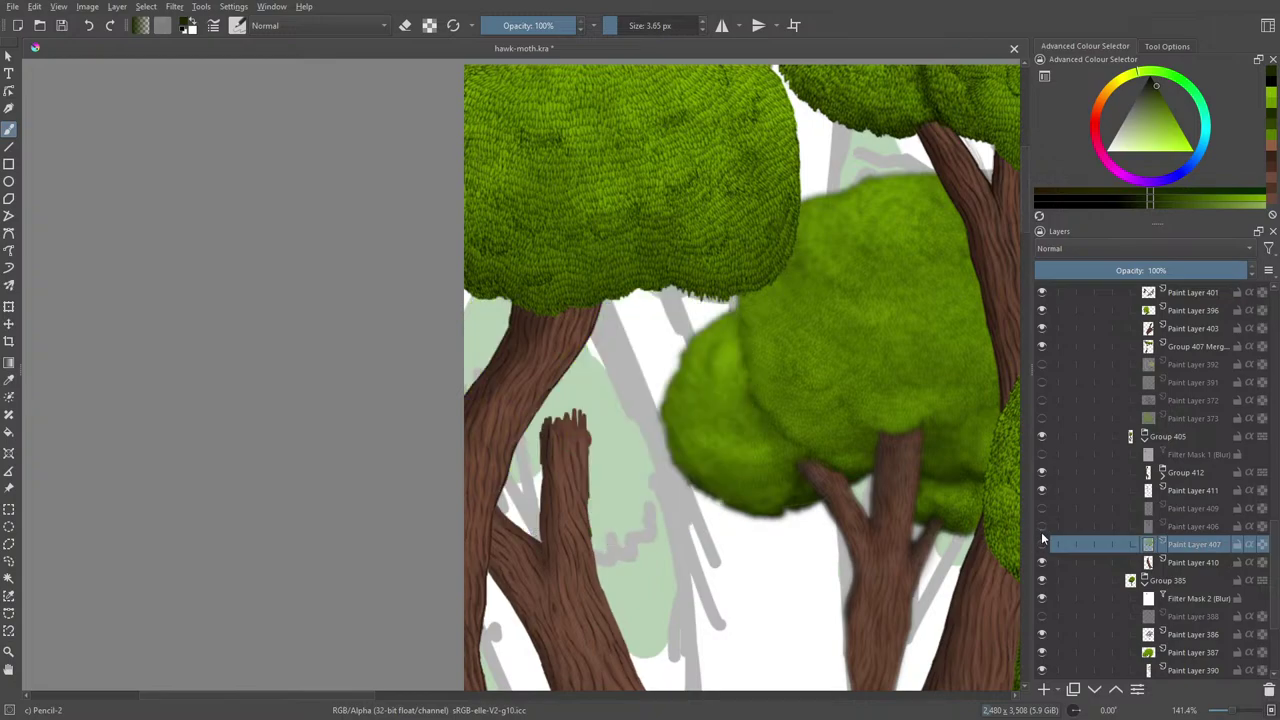
{"action": "left_click", "coordinate": [1042, 526]}
{"action": "left_click", "coordinate": [1042, 543]}
{"action": "left_click", "coordinate": [1042, 562]}
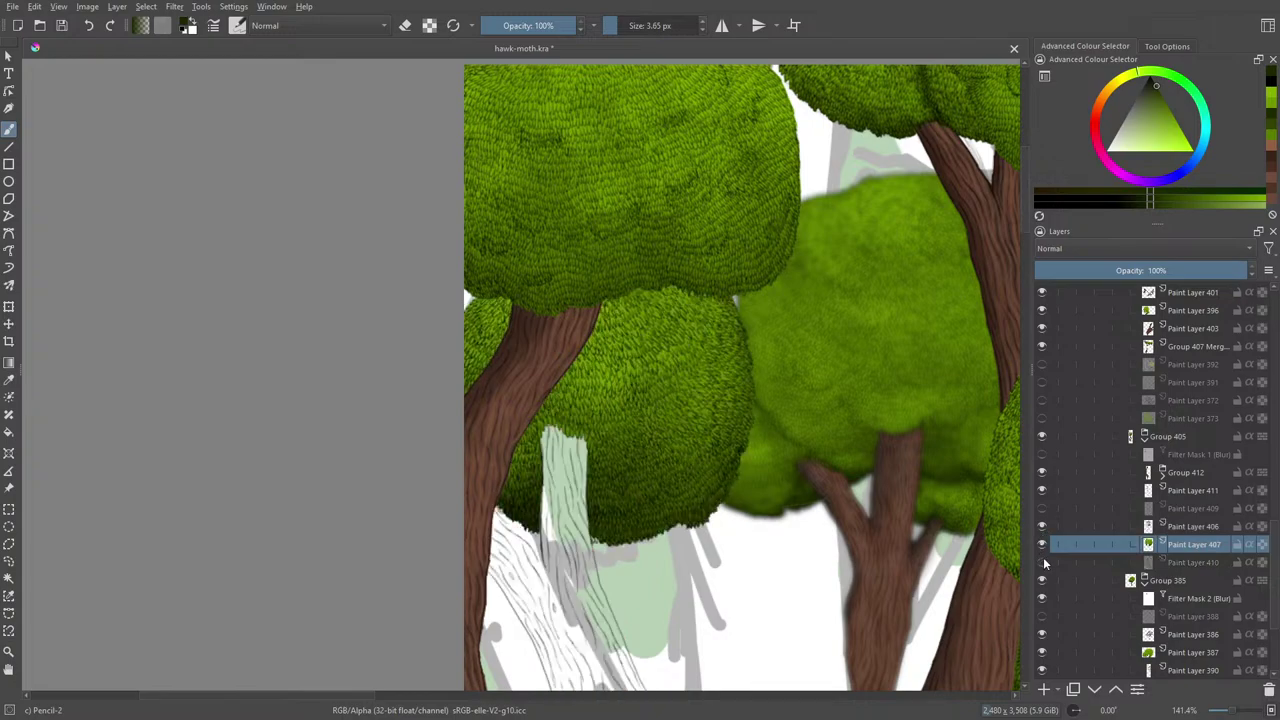
{"action": "left_click", "coordinate": [1042, 563]}
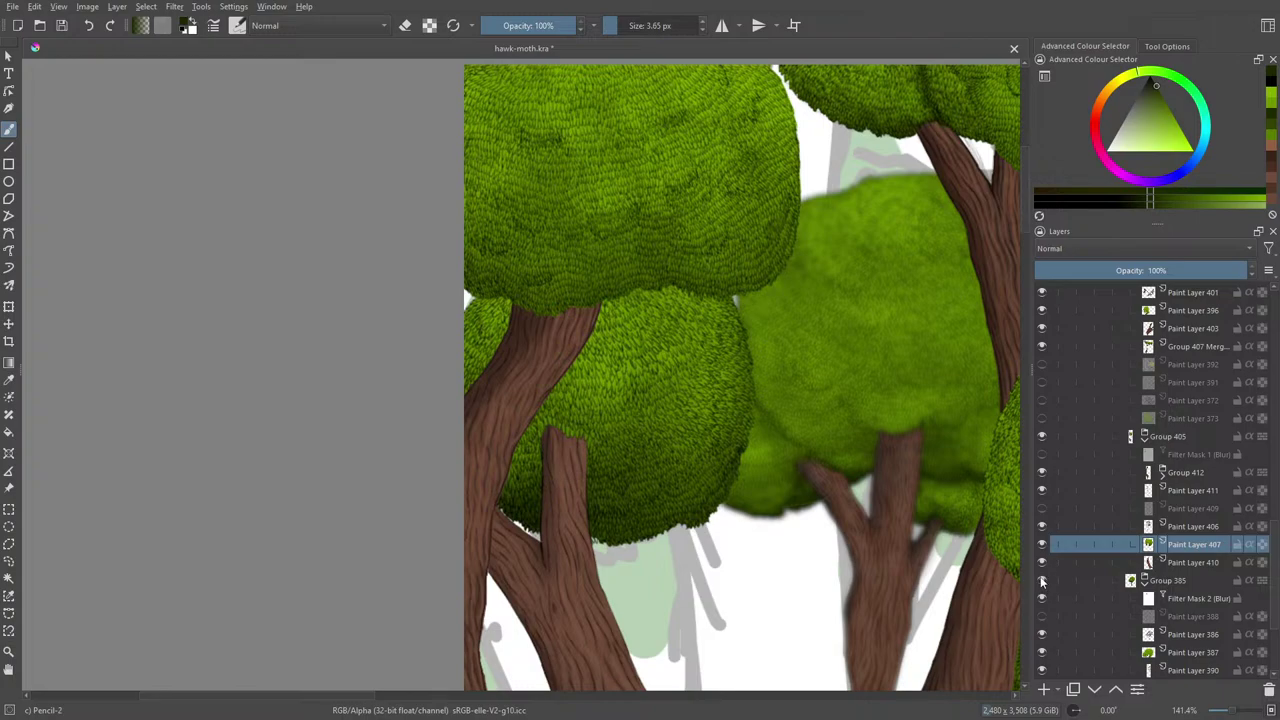
- Hide and show Group 385 to check the blurred background tree against the foliage in front
{"action": "left_click", "coordinate": [1042, 580]}
{"action": "left_click", "coordinate": [1042, 581]}
{"action": "left_click", "coordinate": [1042, 581]}
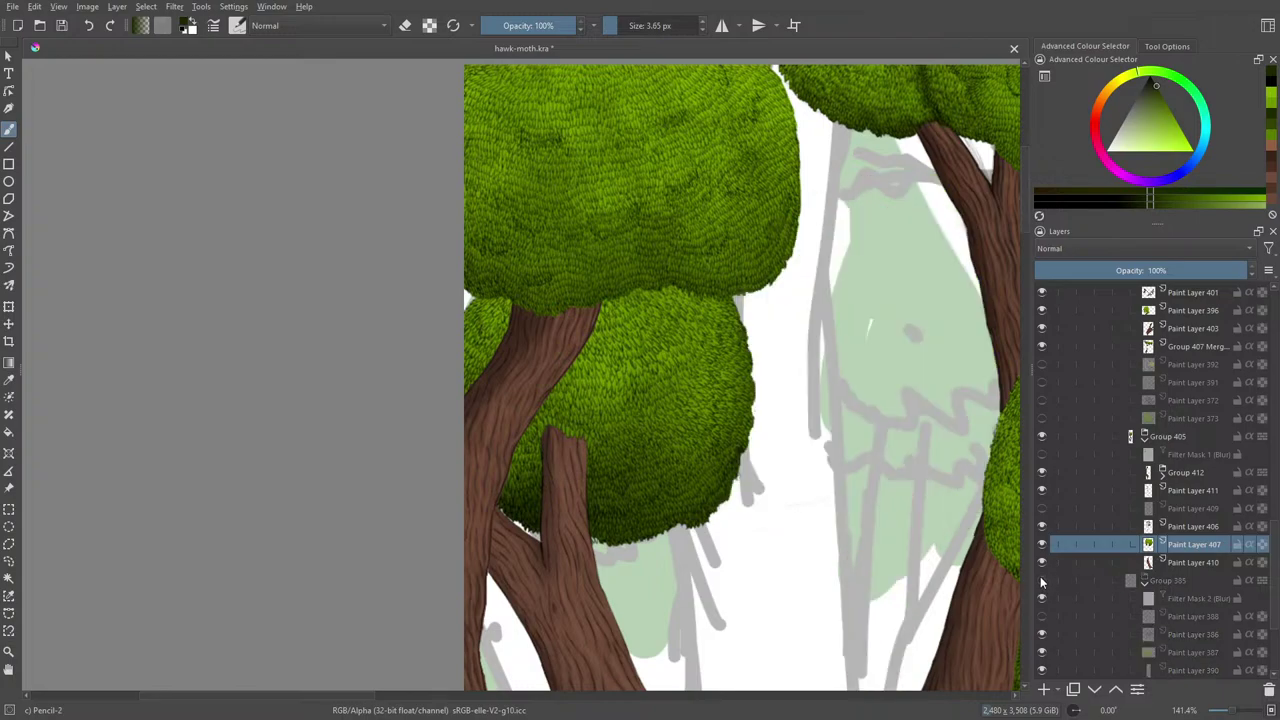
{"action": "left_click", "coordinate": [1042, 581]}
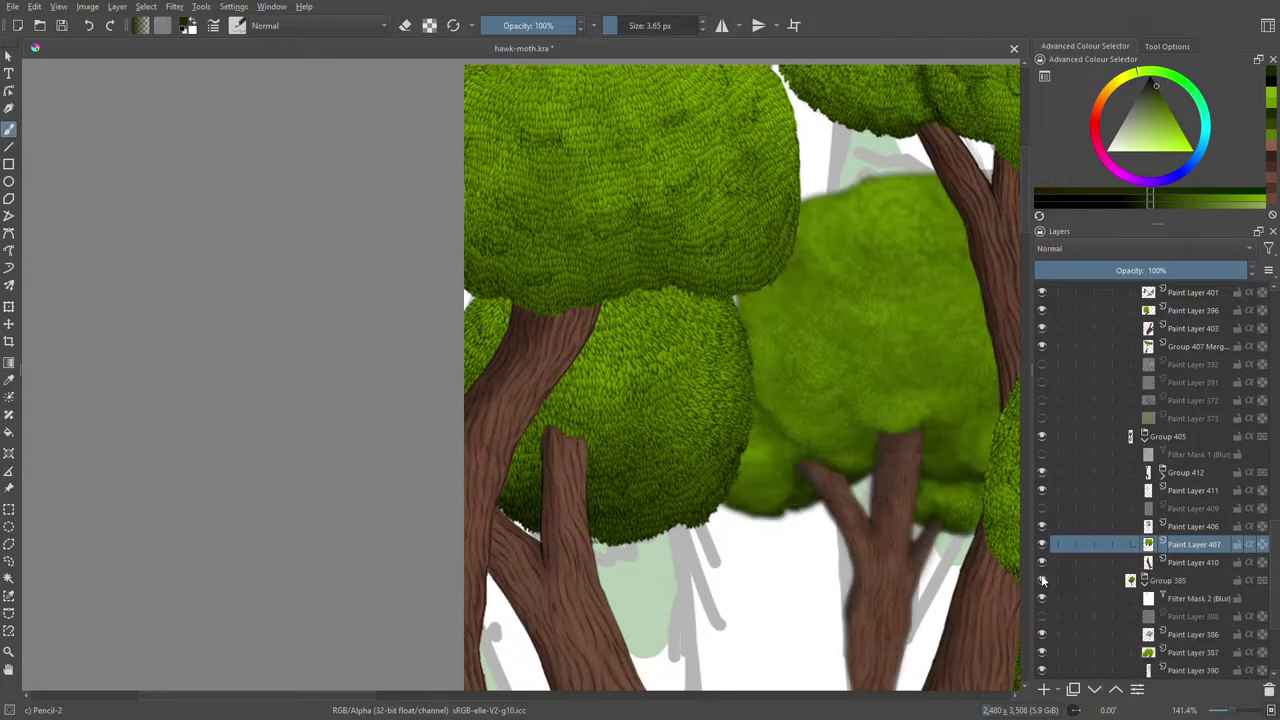
- Check Paint Layers 403 and 396 by toggling their visibility, and hide Paint Layer 401
{"action": "left_click", "coordinate": [1042, 330]}
{"action": "left_click", "coordinate": [1042, 330]}
{"action": "left_click", "coordinate": [1042, 330]}
{"action": "left_click", "coordinate": [1042, 332]}
{"action": "left_click", "coordinate": [1046, 297]}
{"action": "left_click", "coordinate": [1045, 310]}
{"action": "left_click", "coordinate": [1045, 310]}
- Toggle Group 371, the base paint layer in Group 363, and Group 367 to inspect the upper canopy's parts
{"action": "left_click_drag", "start_coordinate": [1272, 533], "coordinate": [1271, 466]}
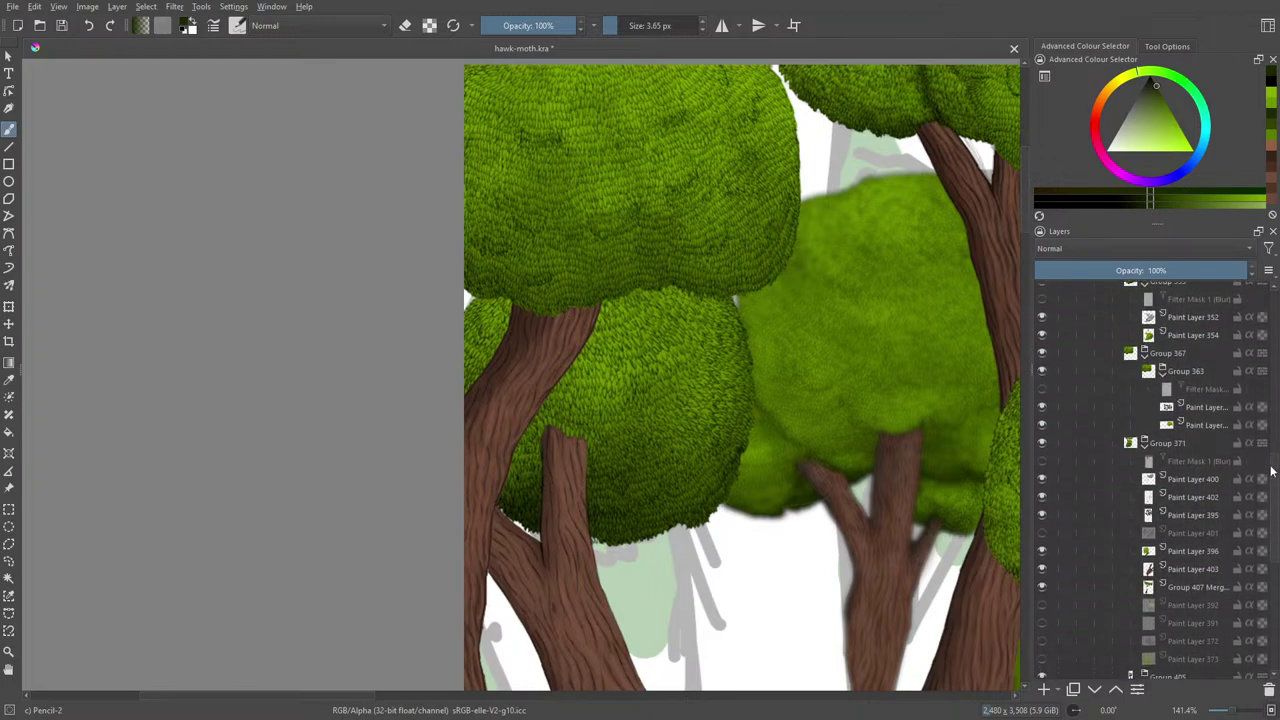
{"action": "left_click", "coordinate": [1042, 443]}
{"action": "left_click", "coordinate": [1042, 425]}
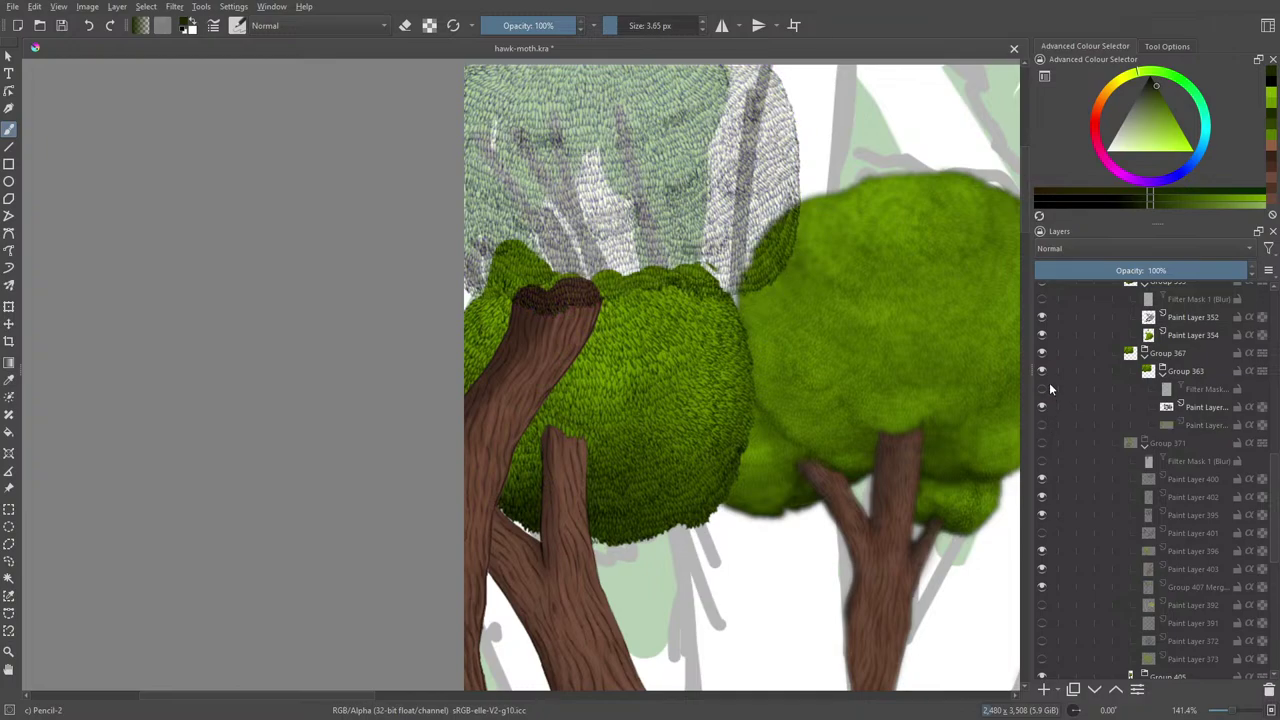
{"action": "left_click", "coordinate": [1042, 443]}
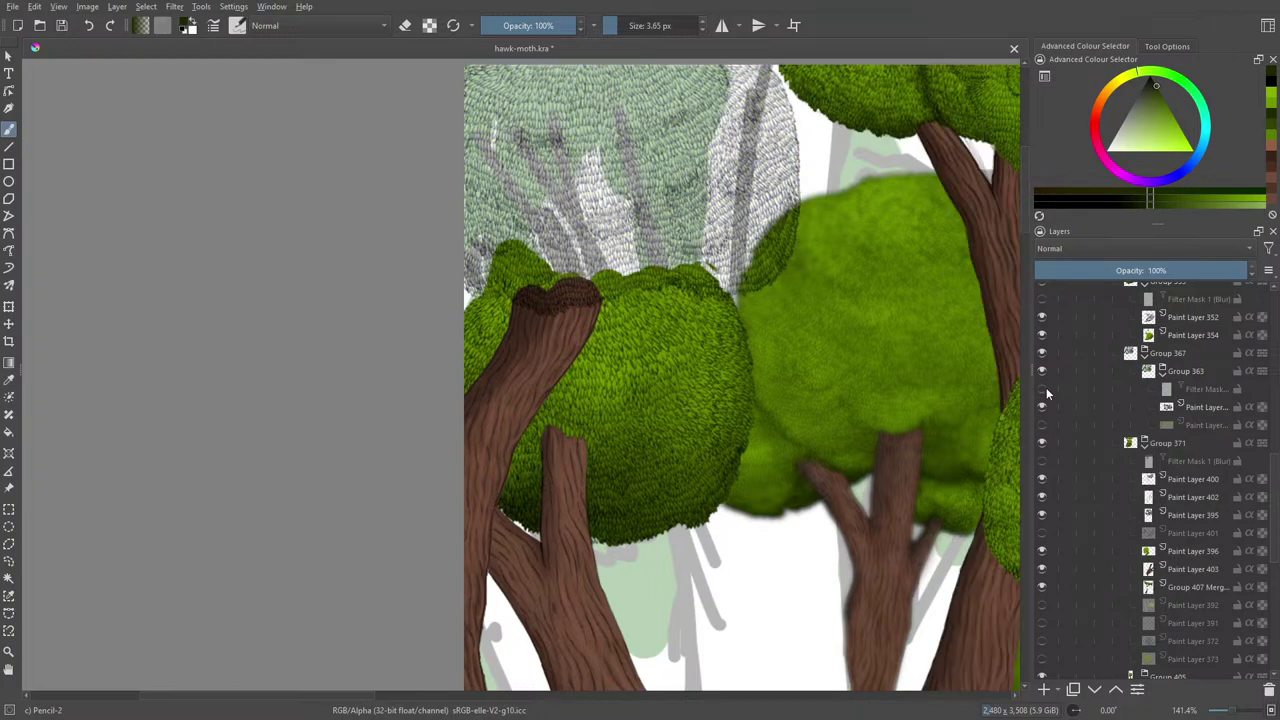
{"action": "left_click", "coordinate": [1042, 425]}
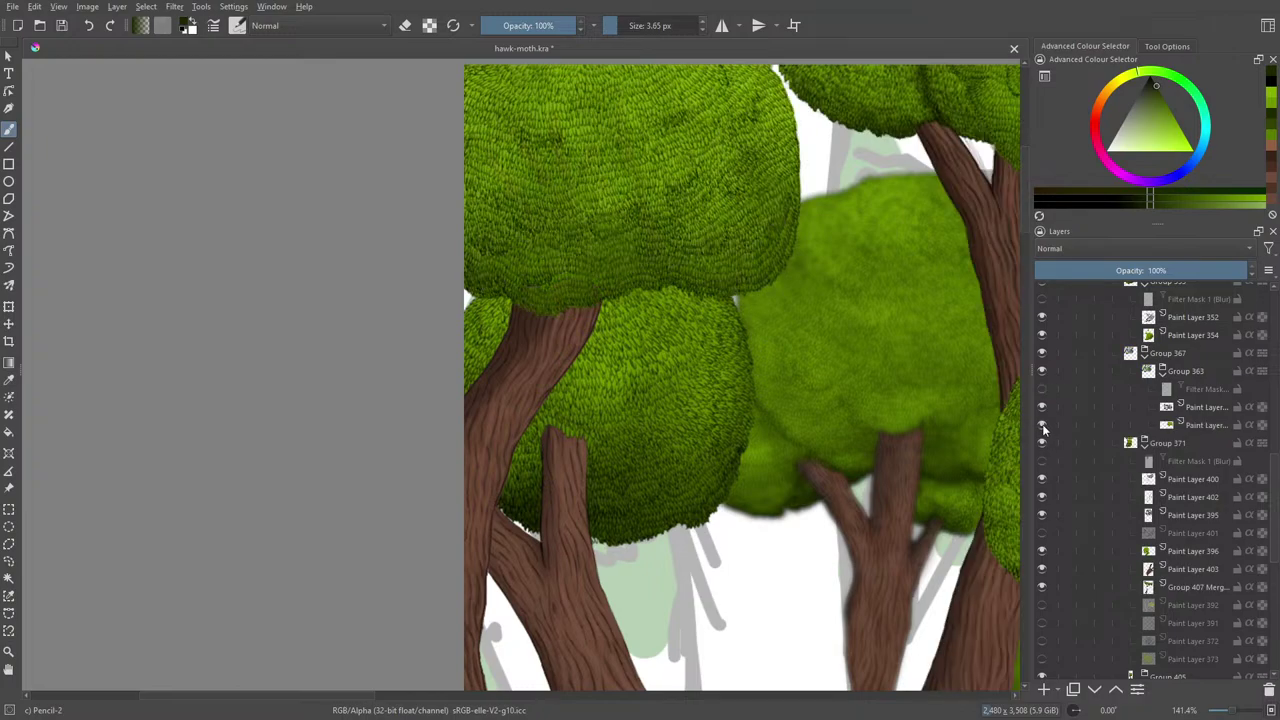
{"action": "left_click", "coordinate": [1042, 353]}
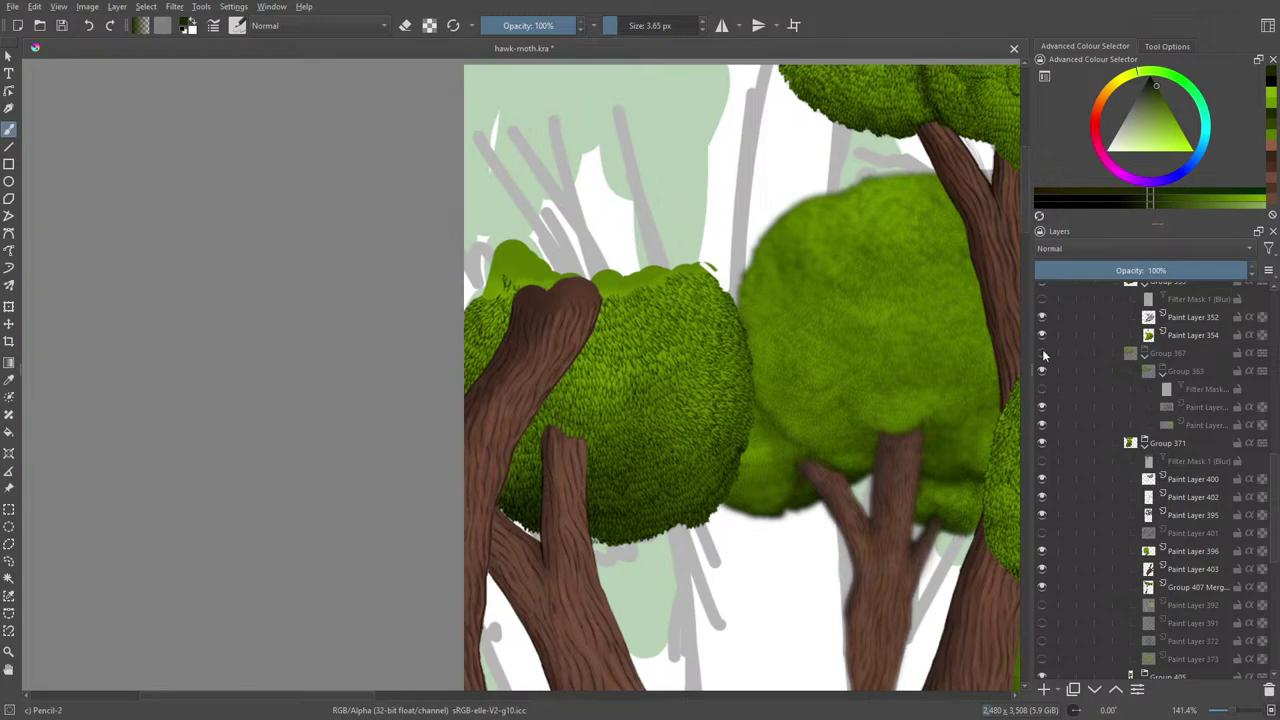
{"action": "left_click", "coordinate": [1042, 353]}
{"action": "left_click", "coordinate": [1042, 353]}
{"action": "left_click", "coordinate": [1042, 353]}
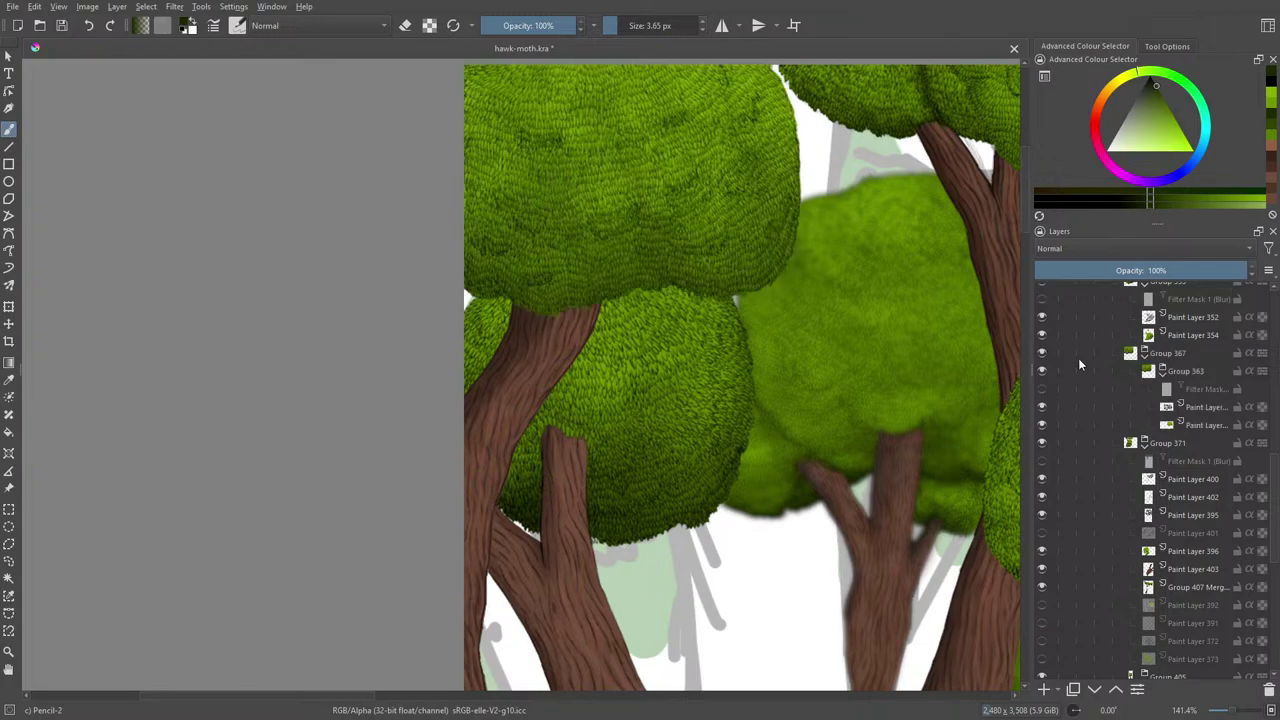
- Select the base paint layer in Group 363, enlarge the Eraser Circle brush to 20.30 px, and return to Pencil-2
{"action": "left_click", "coordinate": [1205, 424]}
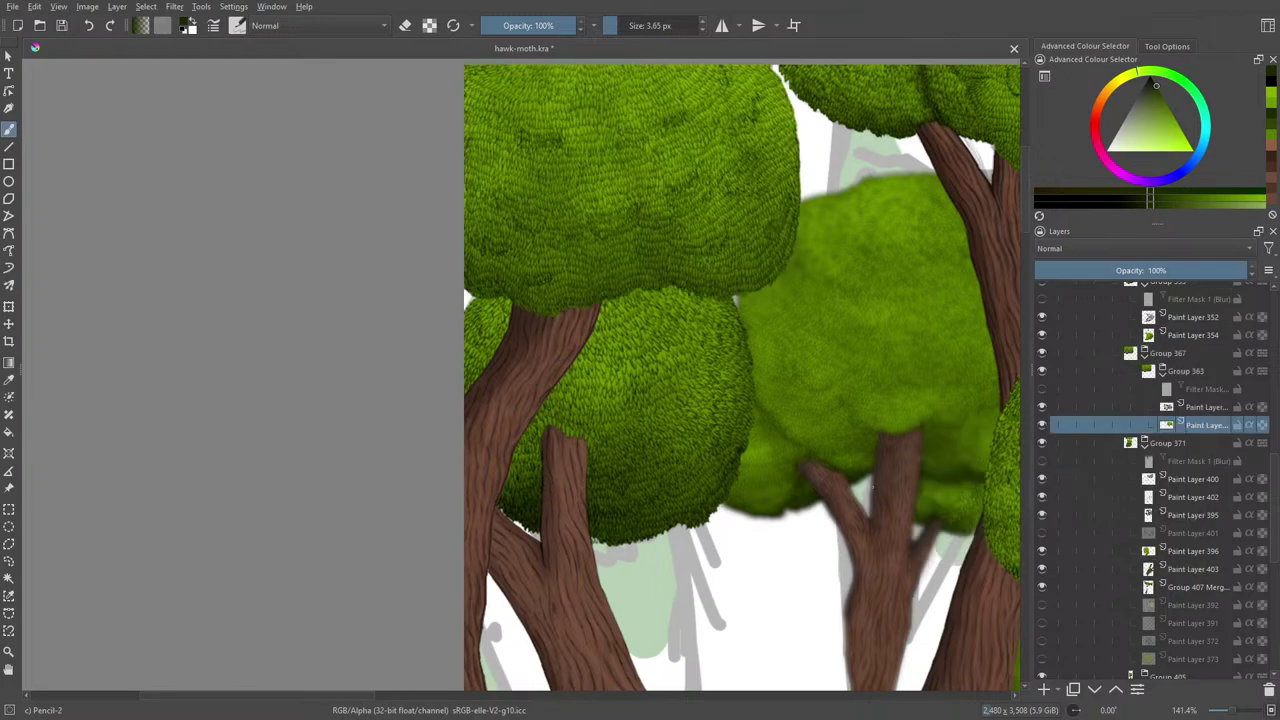
{"action": "key", "text": "e"}
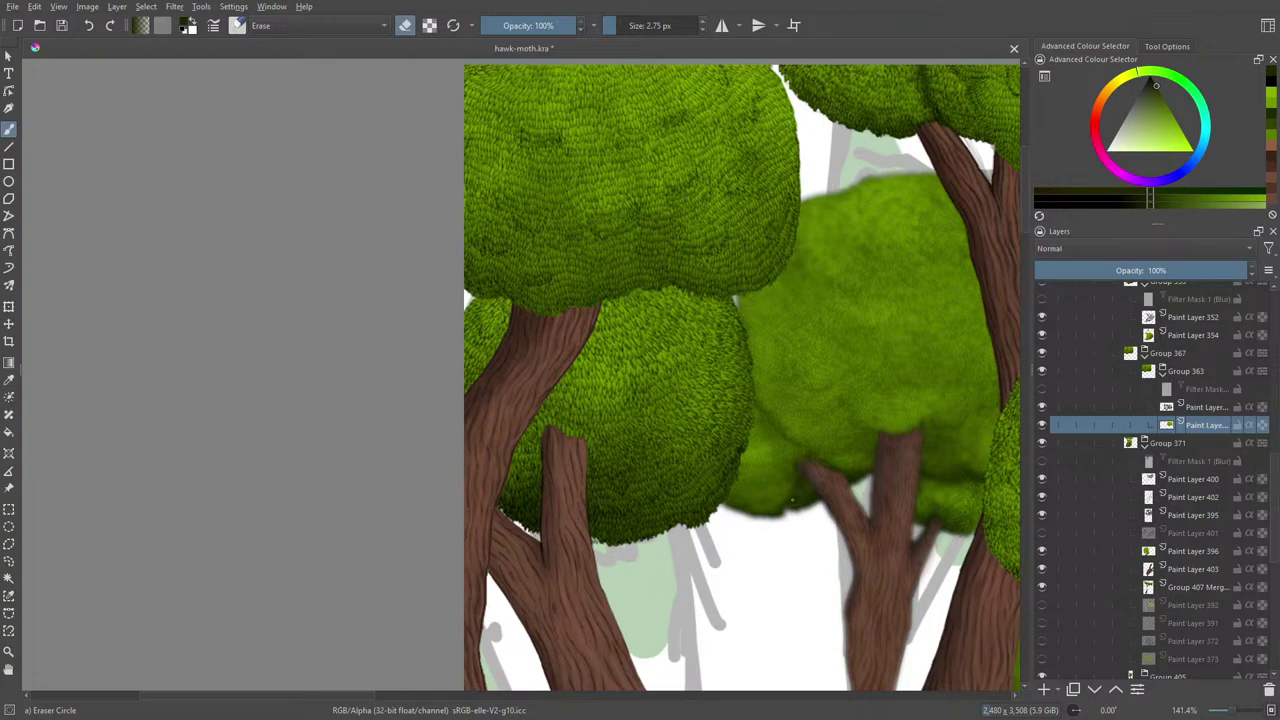
{"action": "left_click_drag", "start_coordinate": [617, 25], "coordinate": [629, 25]}
{"action": "mouse_move", "coordinate": [1232, 709]}
{"action": "left_mouse_down"}
{"action": "mouse_move", "coordinate": [1221, 710]}
{"action": "mouse_move", "coordinate": [1234, 707]}
{"action": "left_mouse_up"}
{"action": "key", "text": "/"}
- Examine the whole illustration at 50% zoom, from the tree canopy past the hawk-moth to the roots
{"action": "mouse_move", "coordinate": [1024, 235]}
{"action": "left_mouse_down"}
{"action": "mouse_move", "coordinate": [1031, 294]}
{"action": "mouse_move", "coordinate": [1028, 266]}
{"action": "left_mouse_up"}
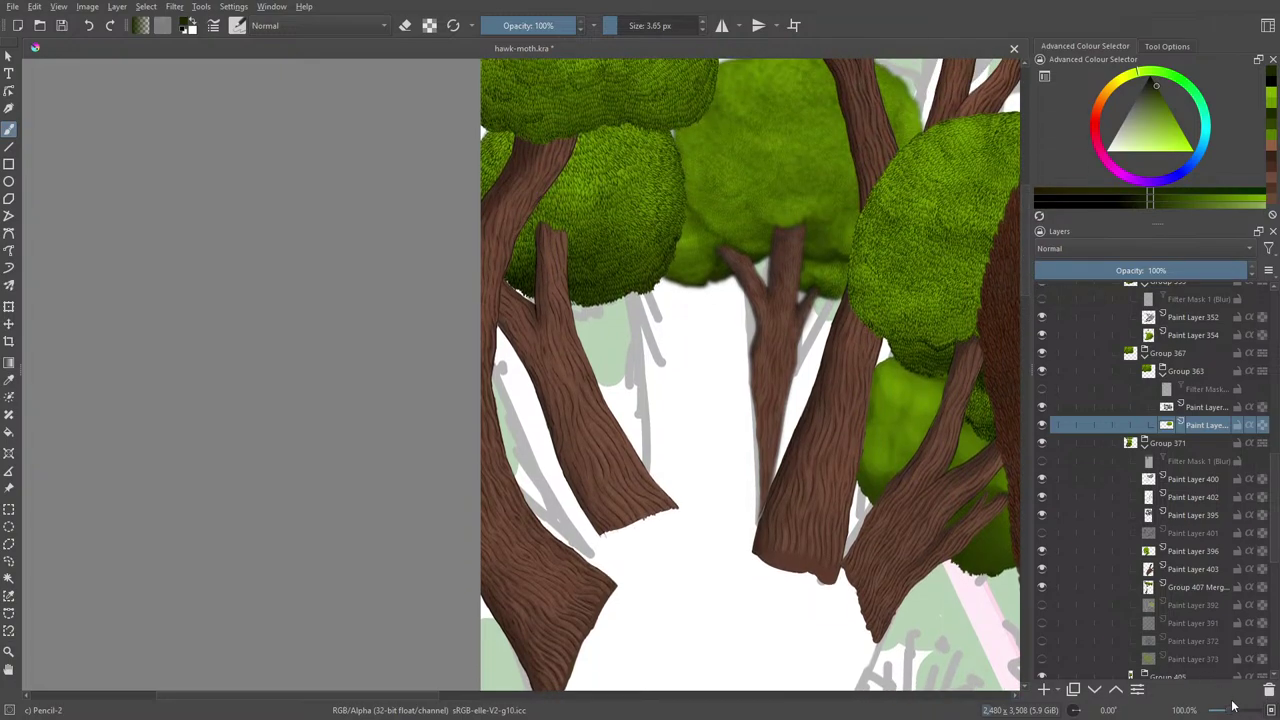
{"action": "left_click_drag", "start_coordinate": [1233, 709], "coordinate": [1228, 710]}
{"action": "key", "text": "e"}
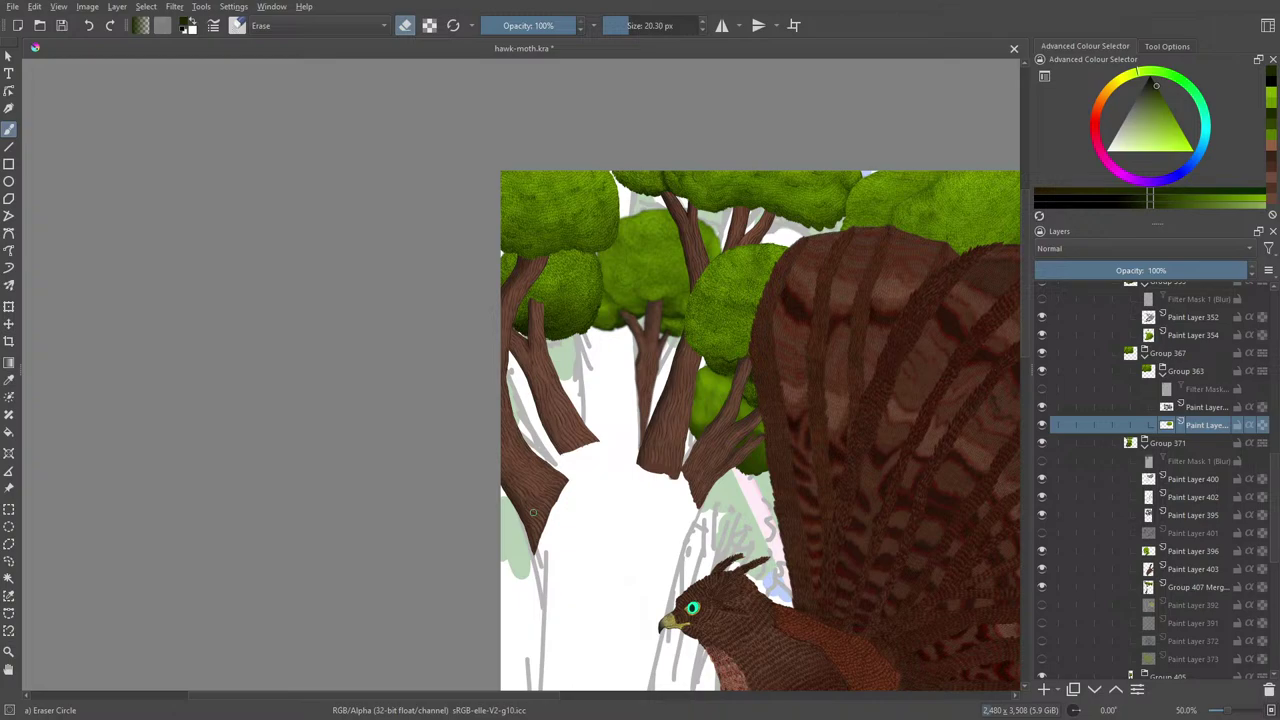
{"action": "key", "text": "/"}
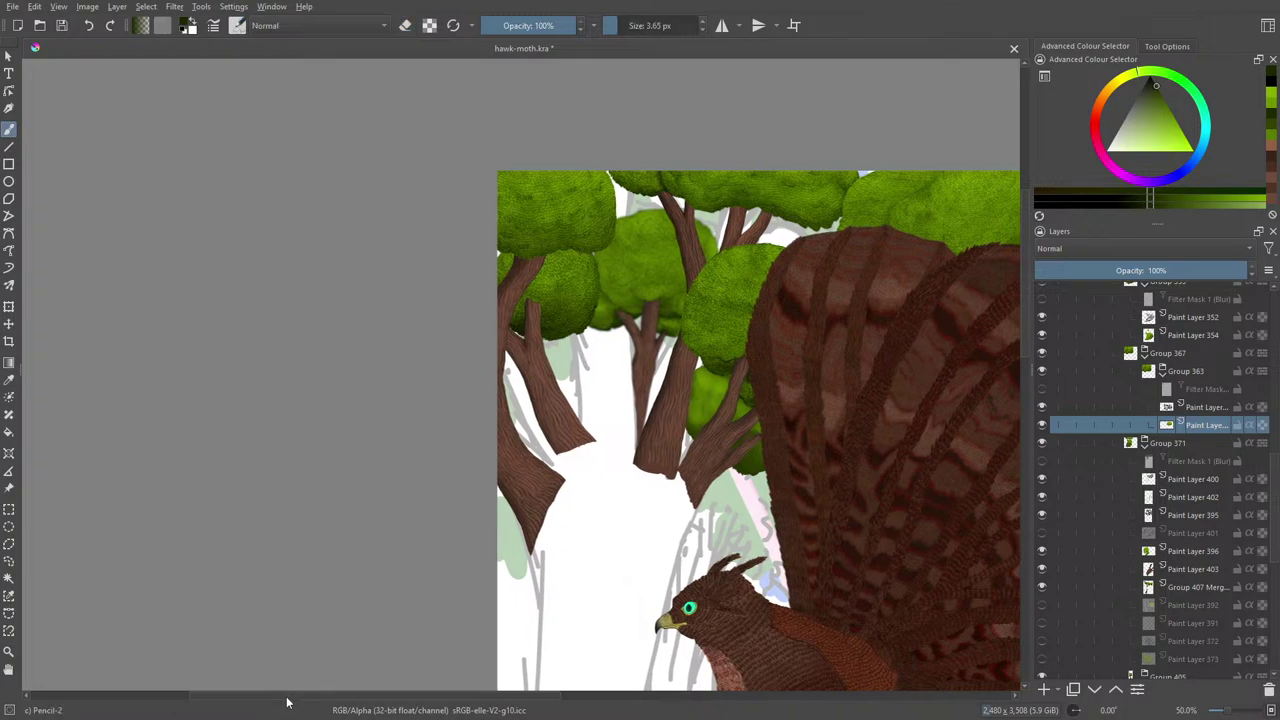
{"action": "mouse_move", "coordinate": [286, 694]}
{"action": "left_mouse_down"}
{"action": "mouse_move", "coordinate": [460, 690]}
{"action": "mouse_move", "coordinate": [446, 690]}
{"action": "left_mouse_up"}
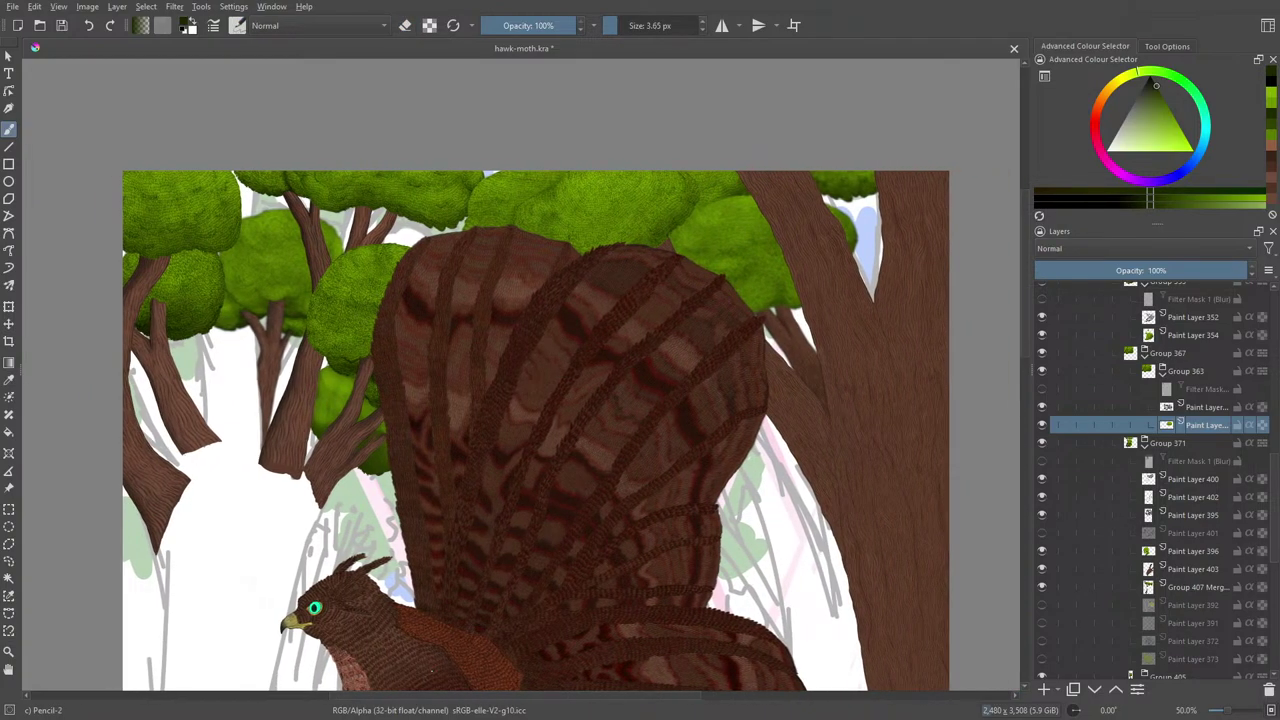
{"action": "left_click_drag", "start_coordinate": [1024, 228], "coordinate": [1038, 263]}
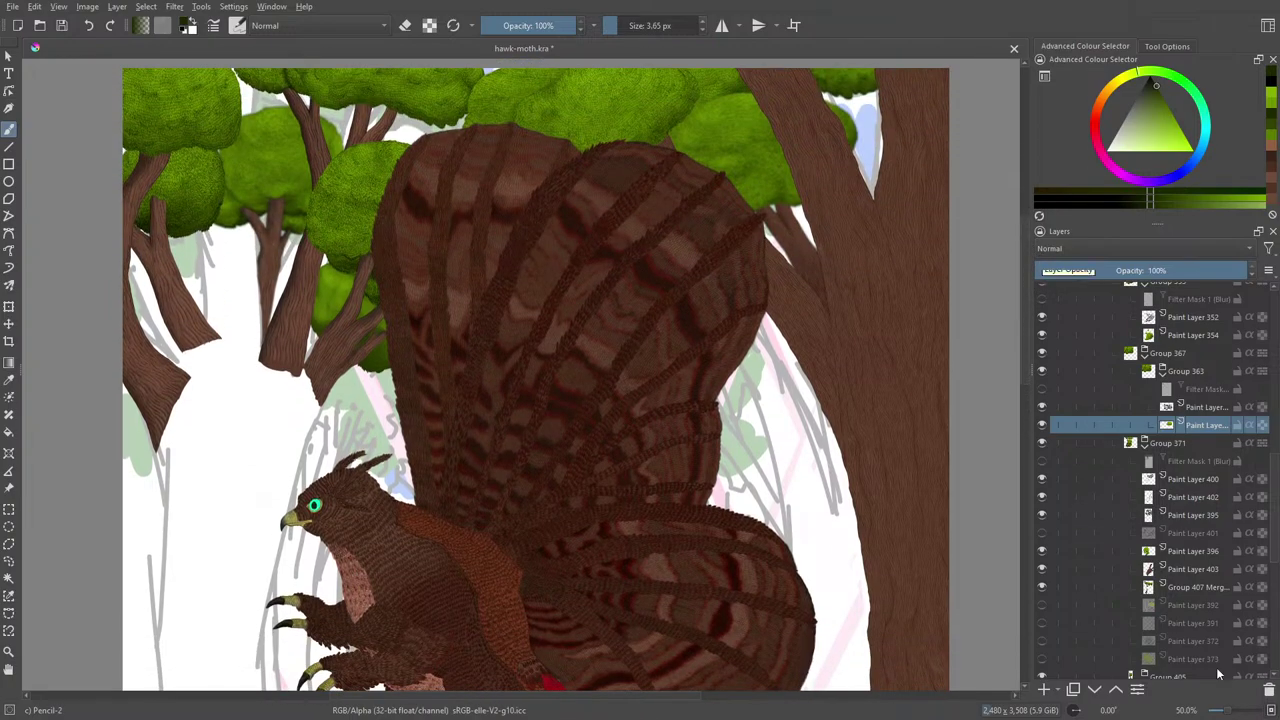
{"action": "left_click_drag", "start_coordinate": [1228, 712], "coordinate": [1232, 714]}
{"action": "scroll", "coordinate": [1025, 268], "scroll_direction": "down", "scroll_amount": 6}
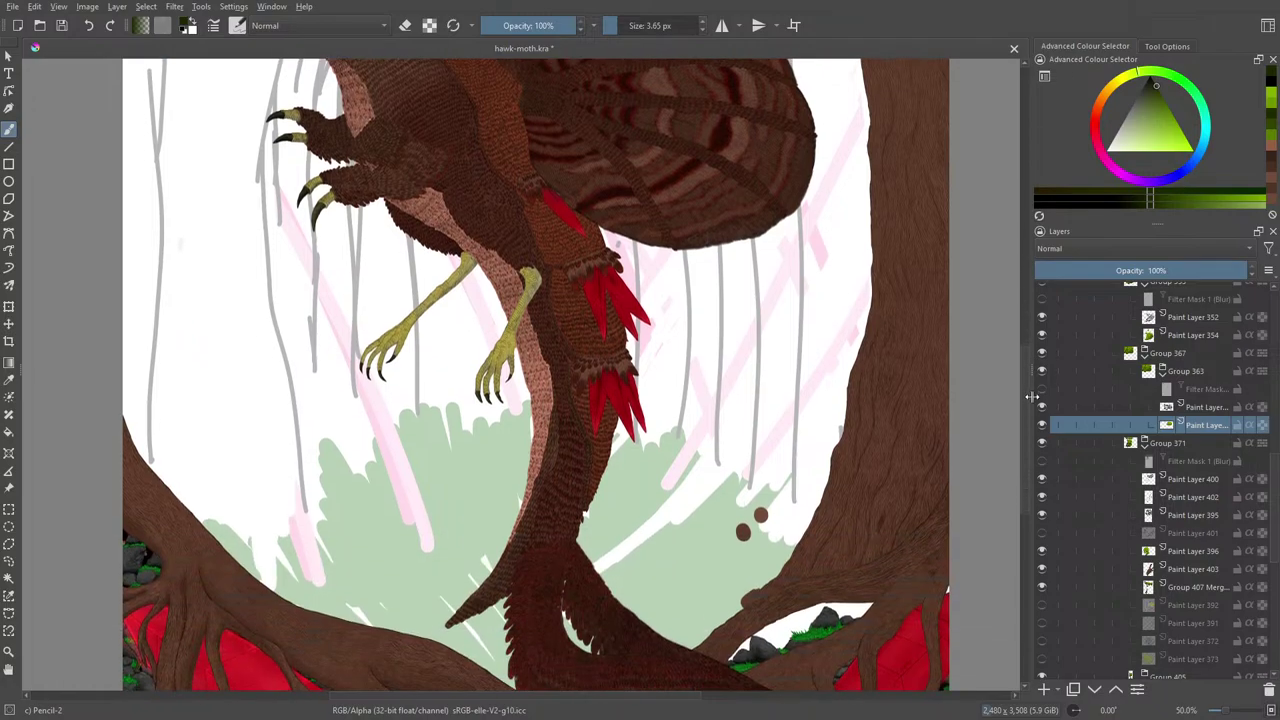
{"action": "left_click_drag", "start_coordinate": [1031, 397], "coordinate": [1032, 319]}
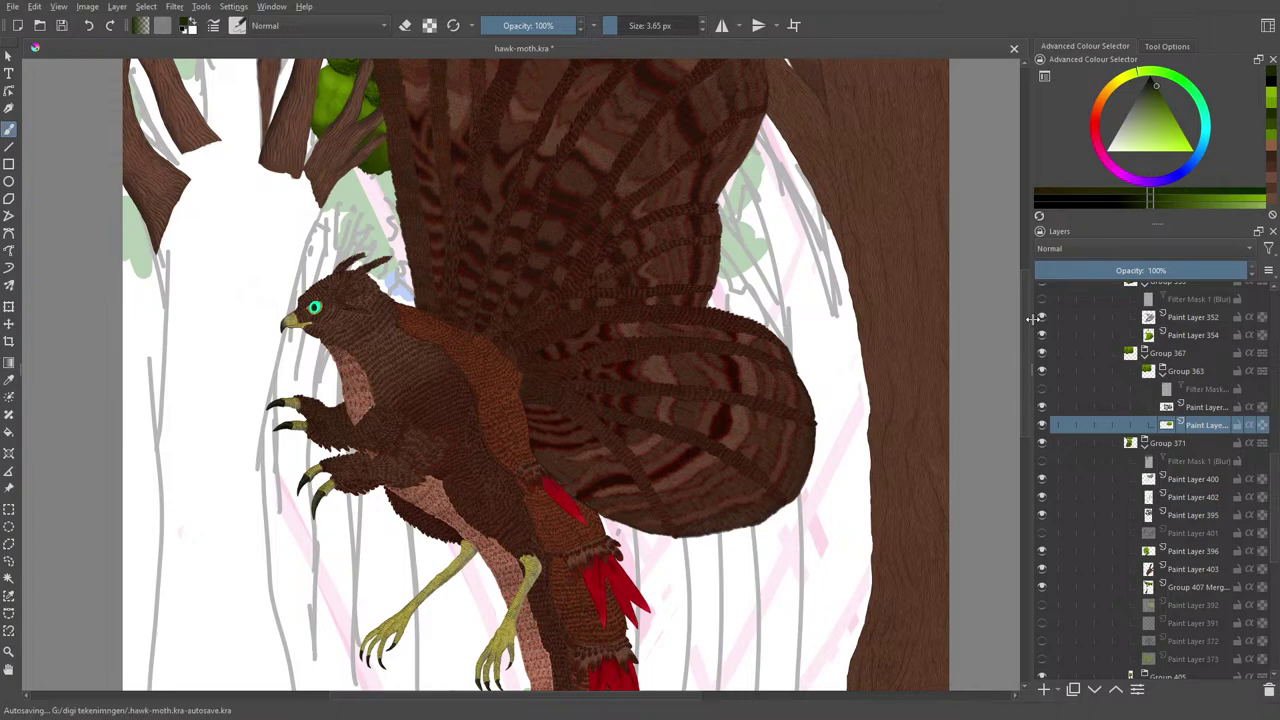
{"action": "left_click_drag", "start_coordinate": [1026, 320], "coordinate": [1018, 432]}
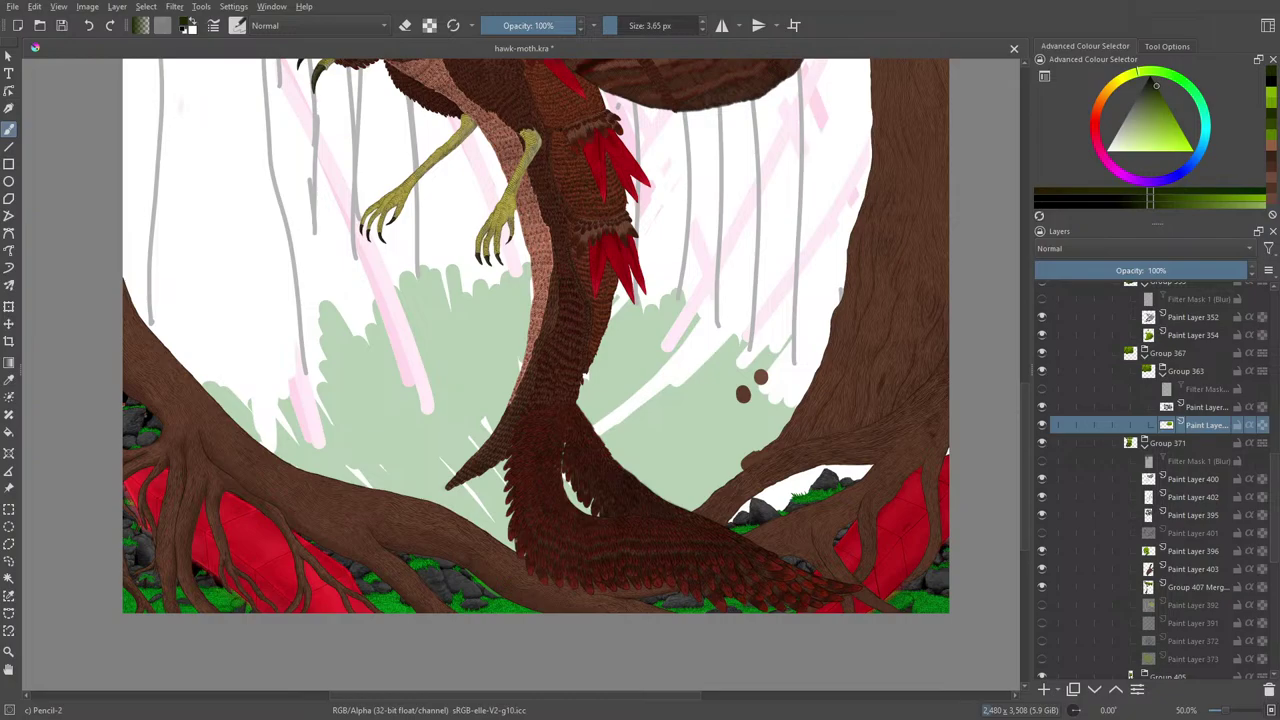
{"action": "left_click_drag", "start_coordinate": [1022, 417], "coordinate": [1022, 269]}
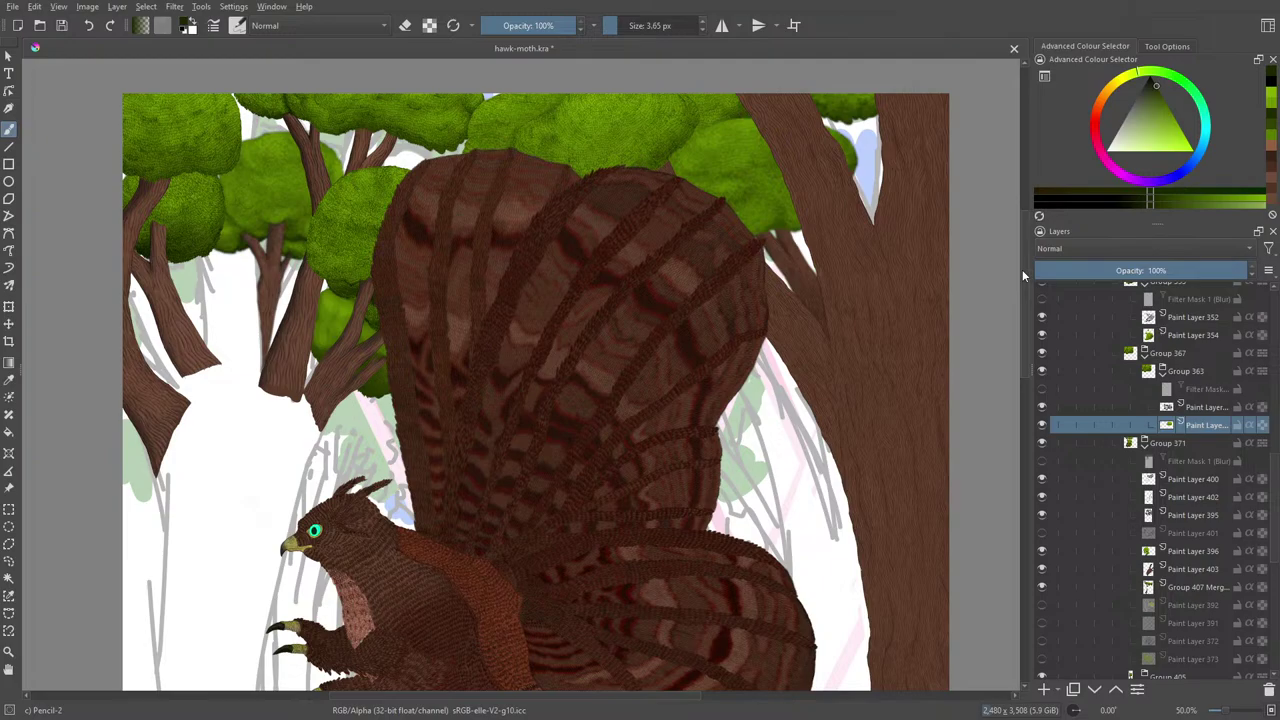
- Save the hawk-moth illustration and open wizard V 4 .kra from the wizard subfolder of story of awsomeness
{"action": "left_click", "coordinate": [61, 25]}
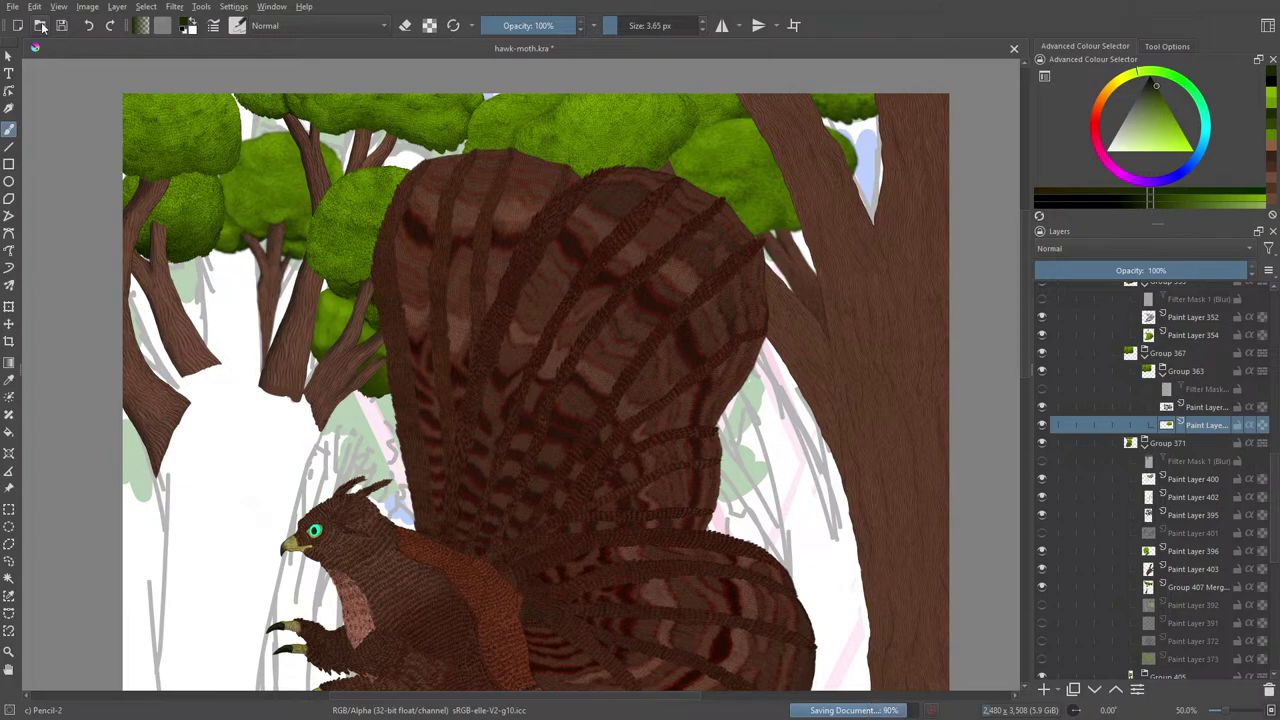
{"action": "left_click", "coordinate": [40, 25]}
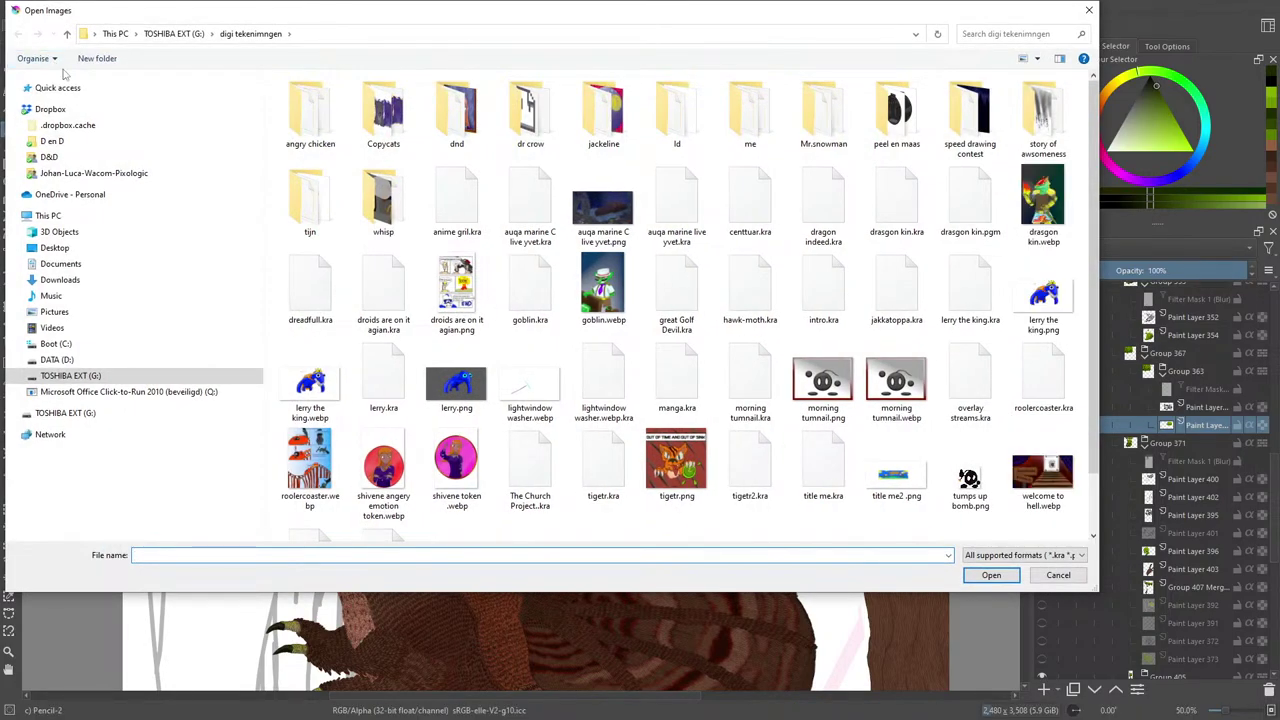
{"action": "left_click", "coordinate": [1043, 110]}
{"action": "left_click", "coordinate": [990, 575]}
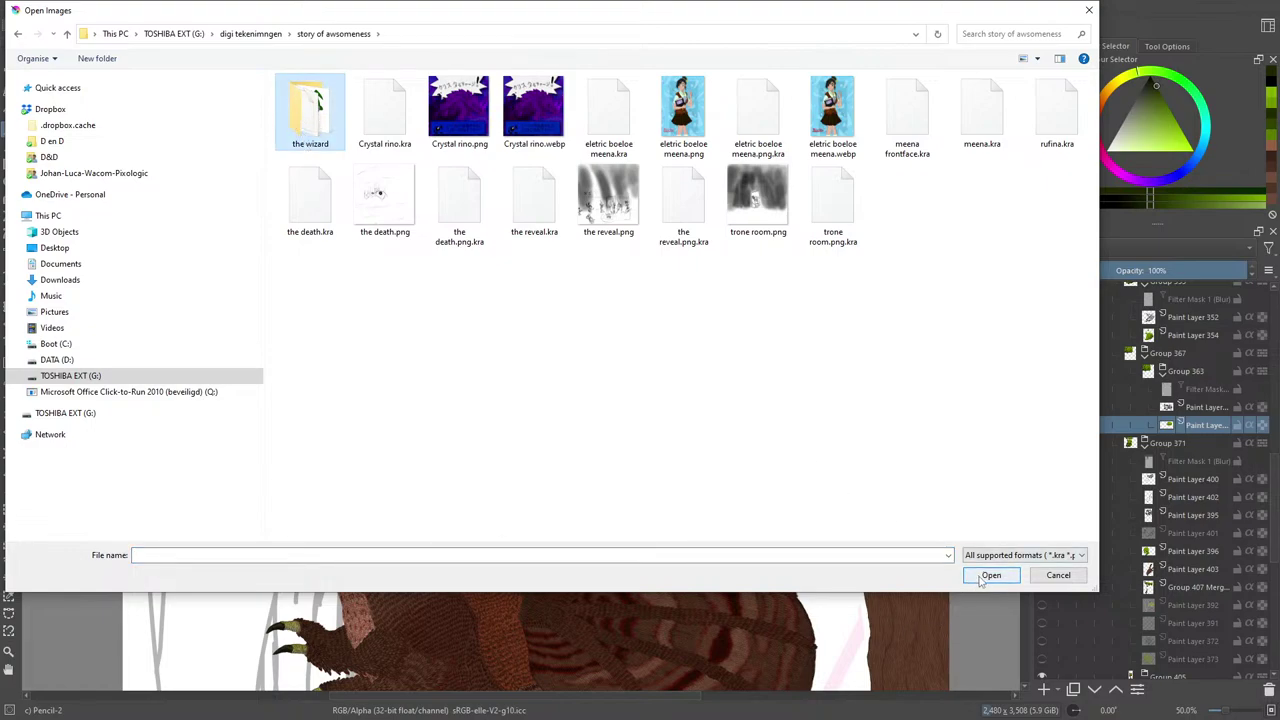
{"action": "left_click", "coordinate": [985, 576]}
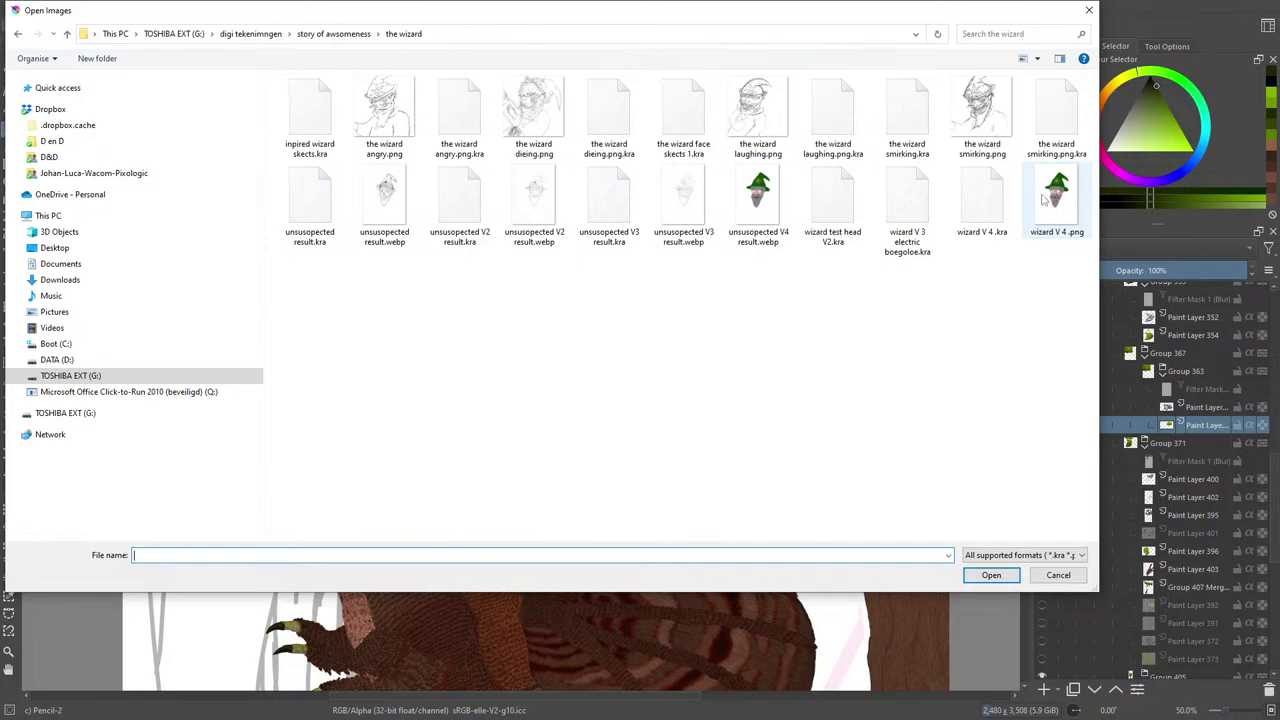
{"action": "left_click", "coordinate": [970, 208]}
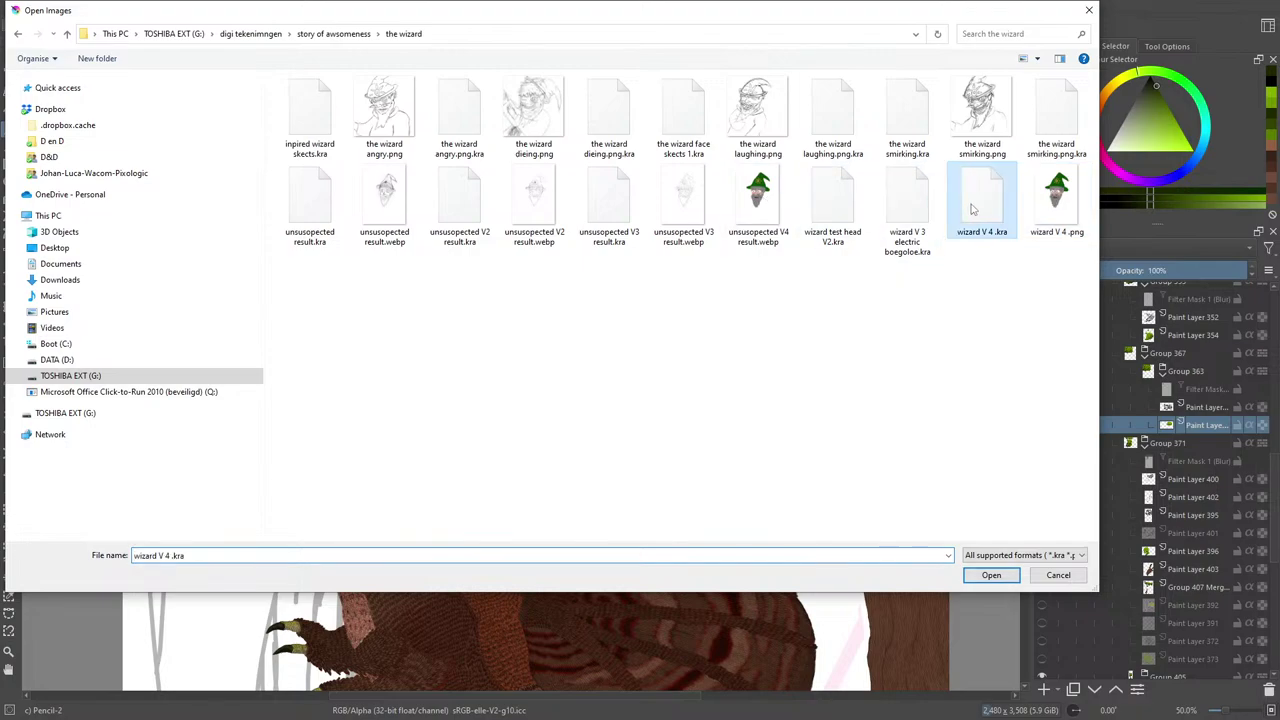
{"action": "left_click", "coordinate": [994, 578]}
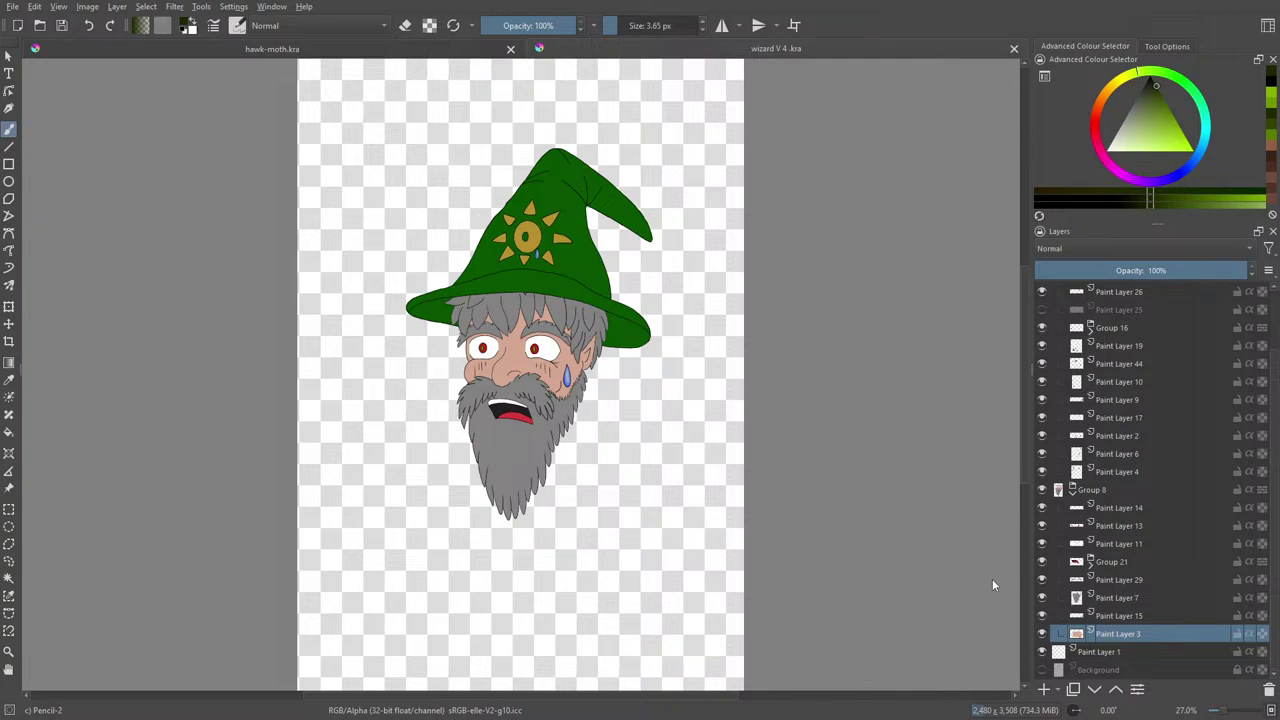
- Open auqa marine C live yvet.png from the digi tekenimngen folder and close the wizard V 4 drawing
{"action": "left_click", "coordinate": [39, 25]}
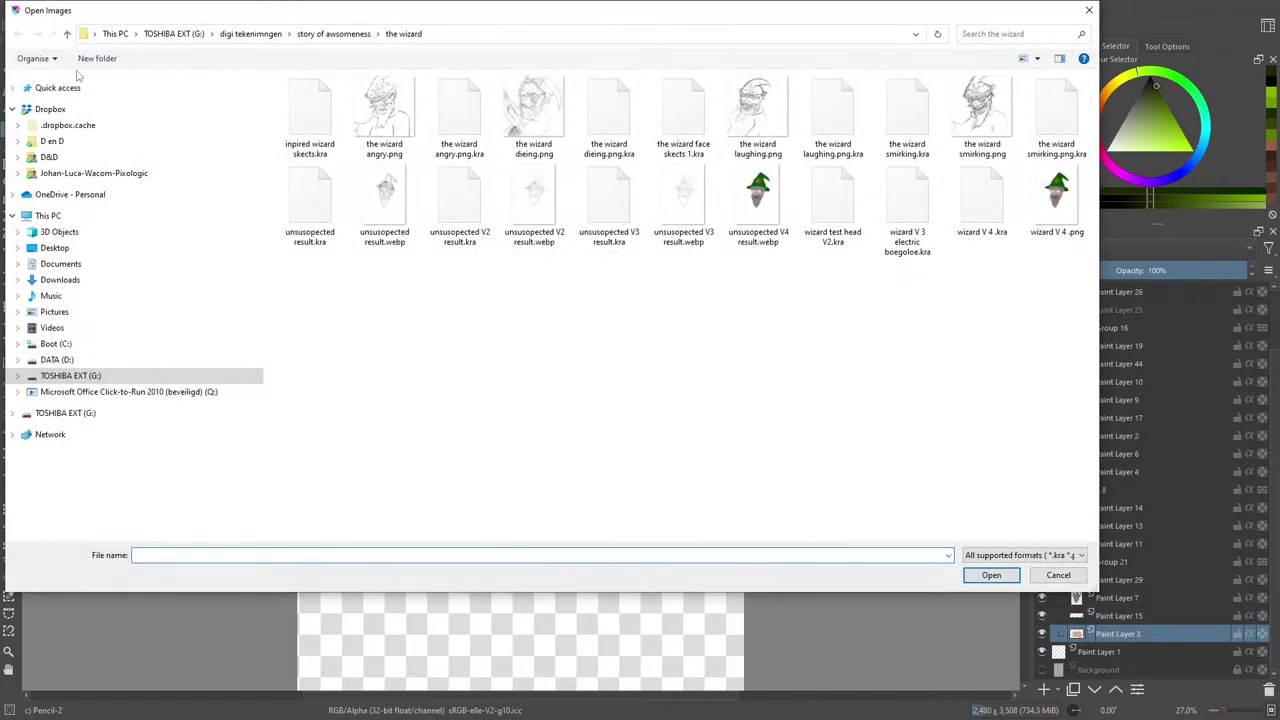
{"action": "left_click", "coordinate": [250, 33]}
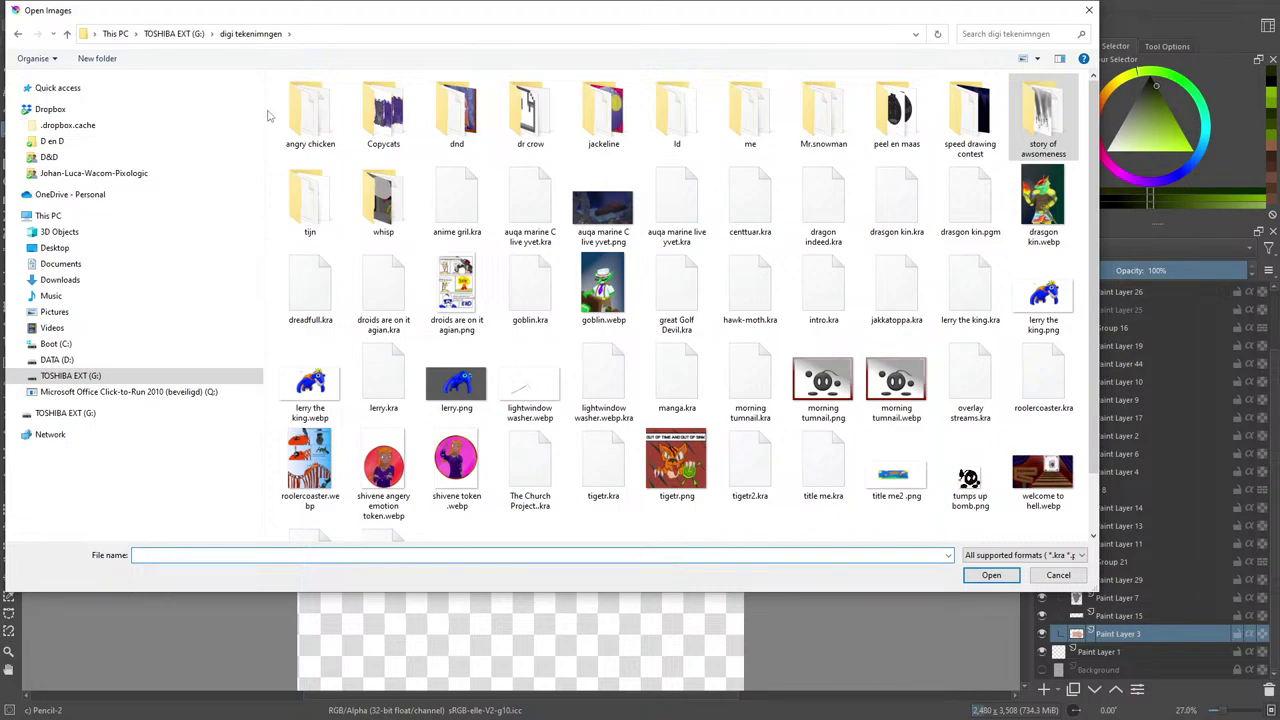
{"action": "left_click", "coordinate": [603, 210]}
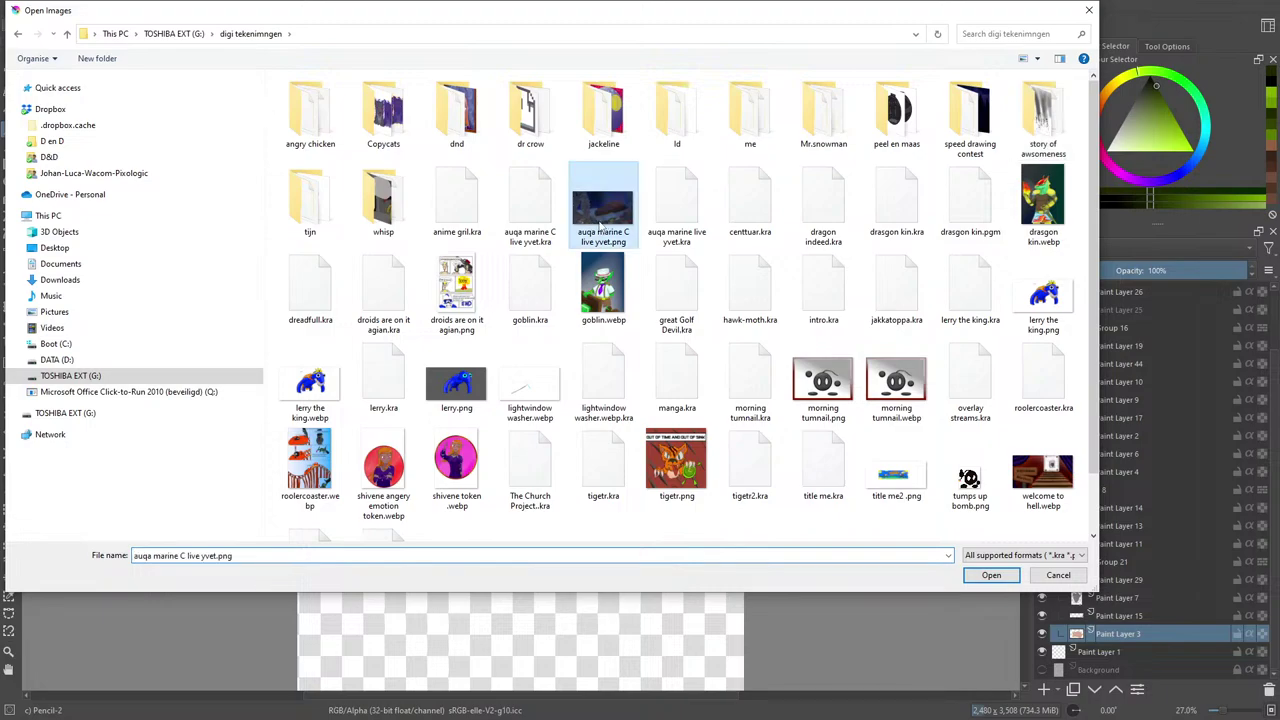
{"action": "left_click", "coordinate": [991, 575]}
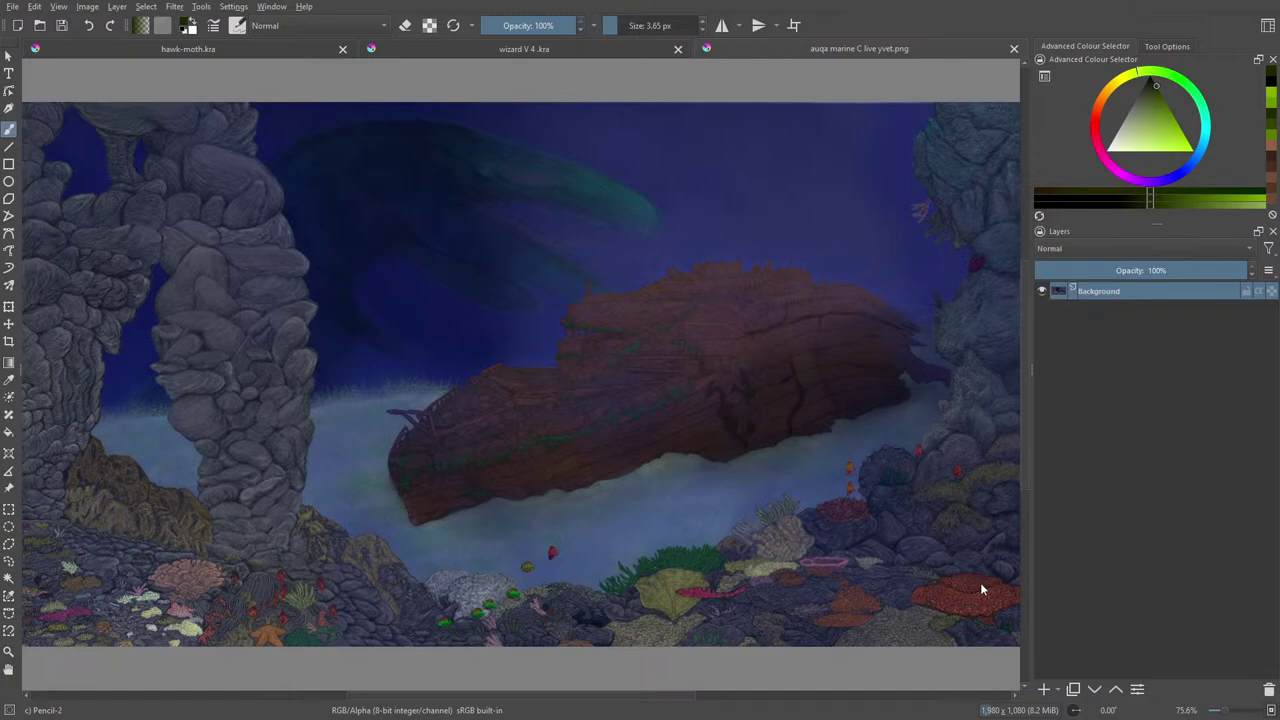
{"action": "left_click", "coordinate": [474, 48]}
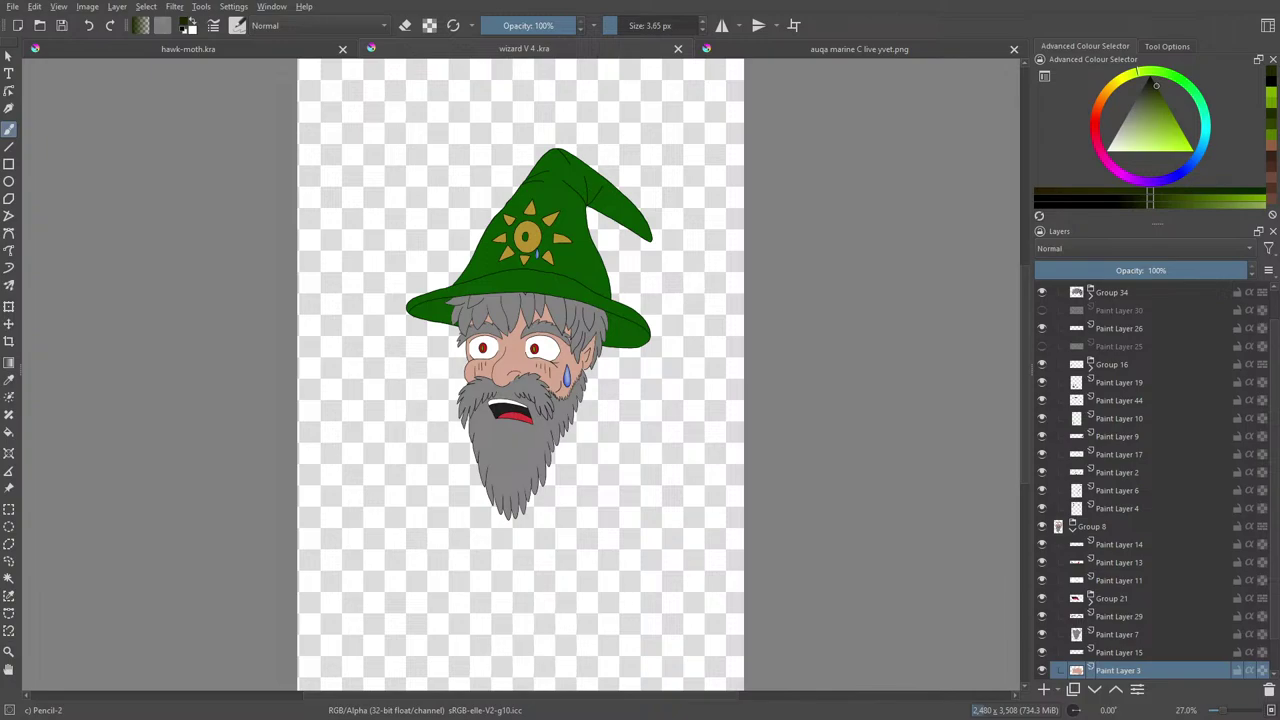
{"action": "left_click", "coordinate": [678, 48]}
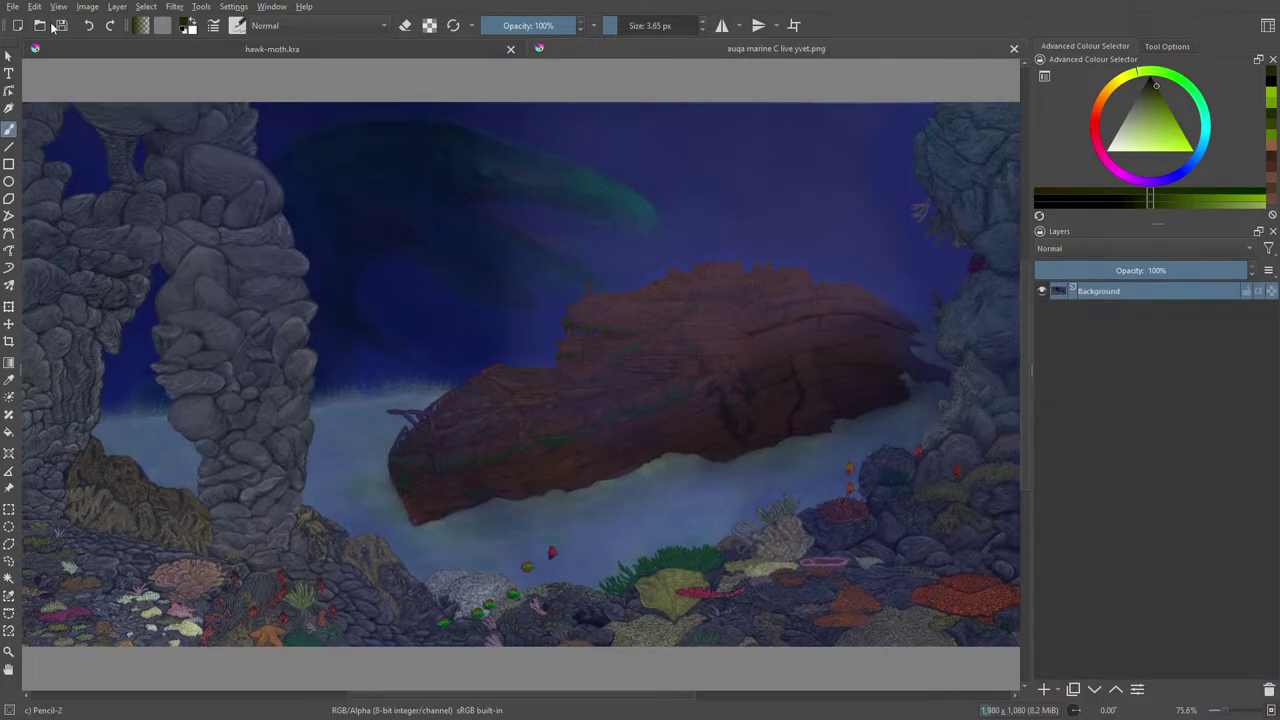
- Open the drawing jakkatoppa.kra from the digi tekenimngen folder
{"action": "left_click", "coordinate": [40, 25]}
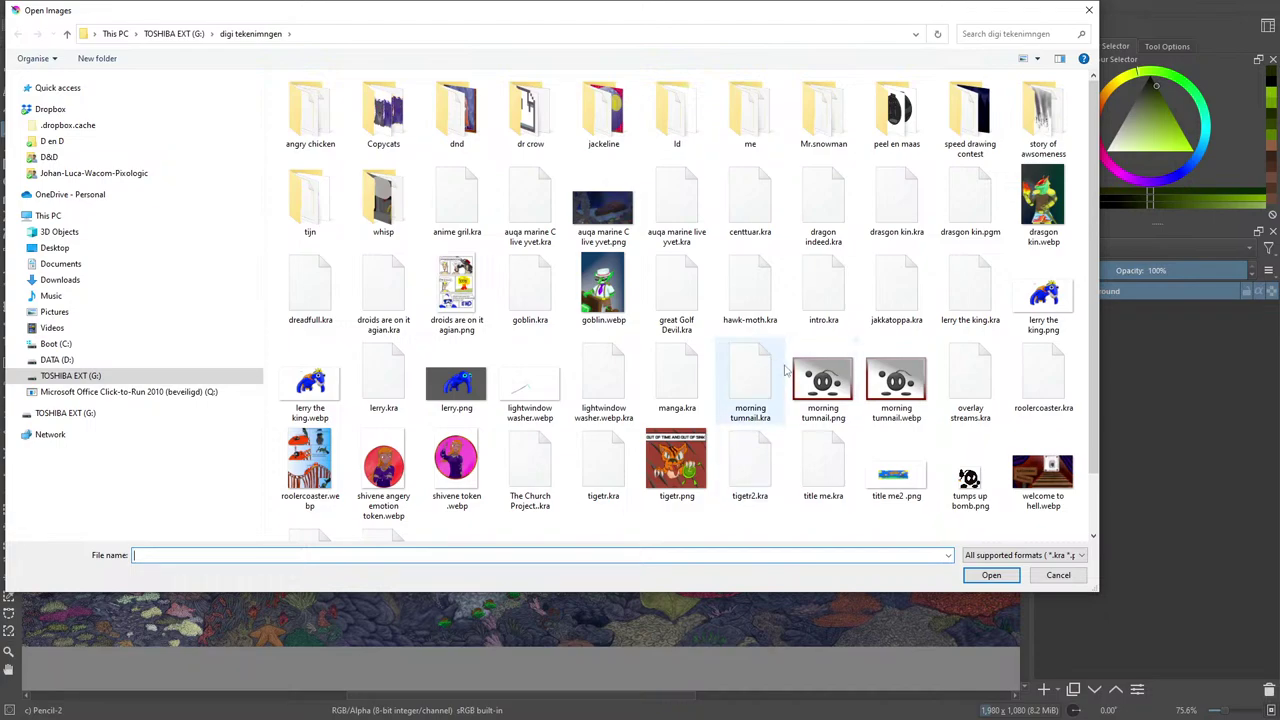
{"action": "left_click", "coordinate": [912, 312]}
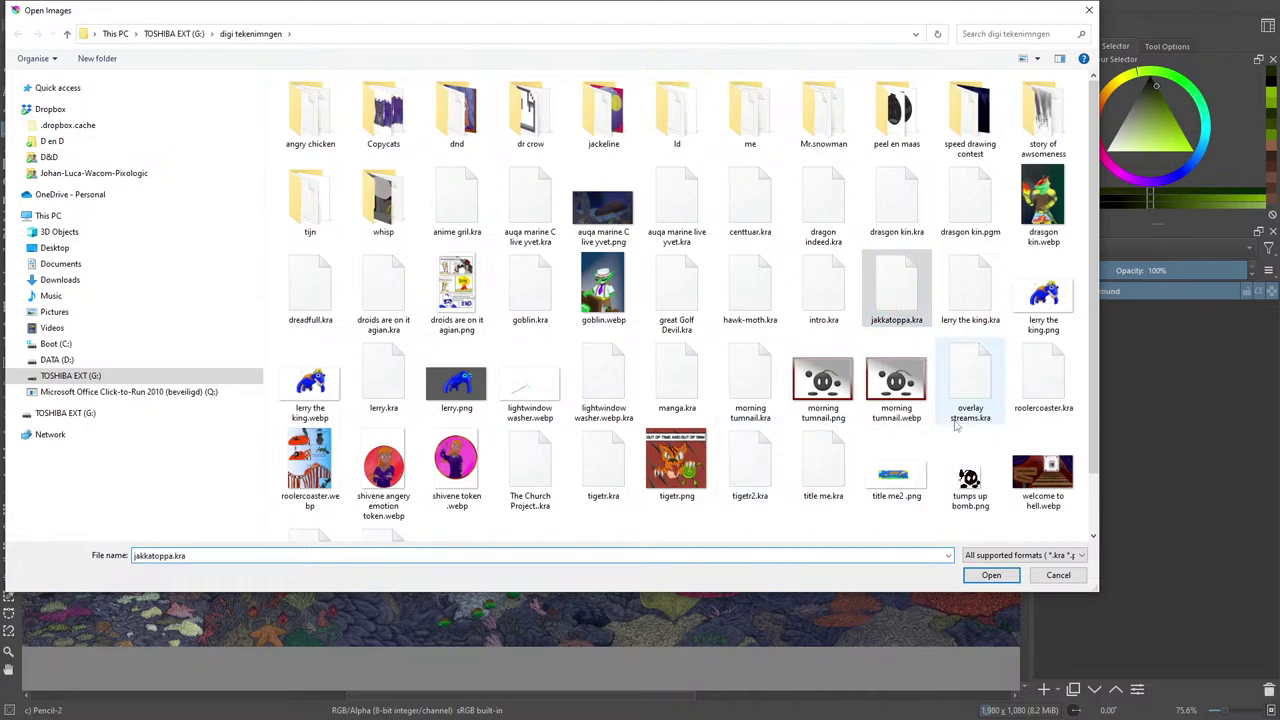
{"action": "left_click", "coordinate": [989, 575]}
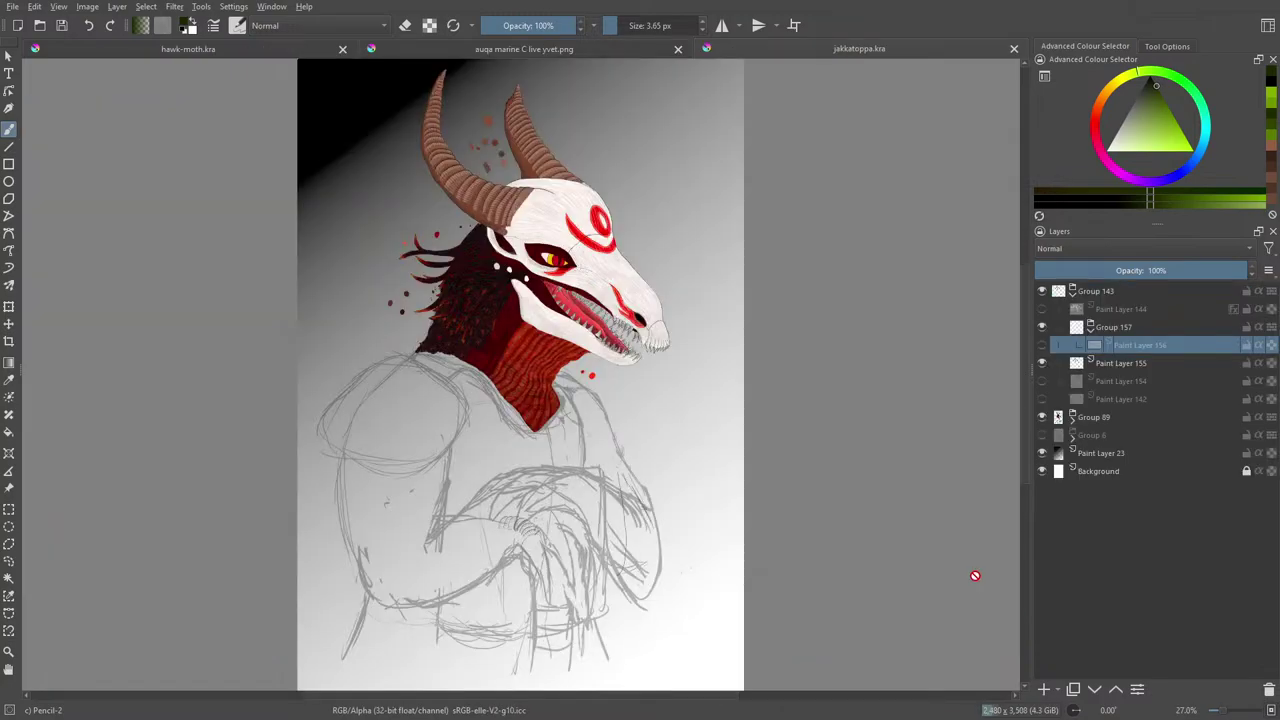
- Examine the horned skull creature's neck, face and horns at 141.4% zoom, and return to an overview of the drawing
{"action": "left_click_drag", "start_coordinate": [1228, 711], "coordinate": [1230, 716]}
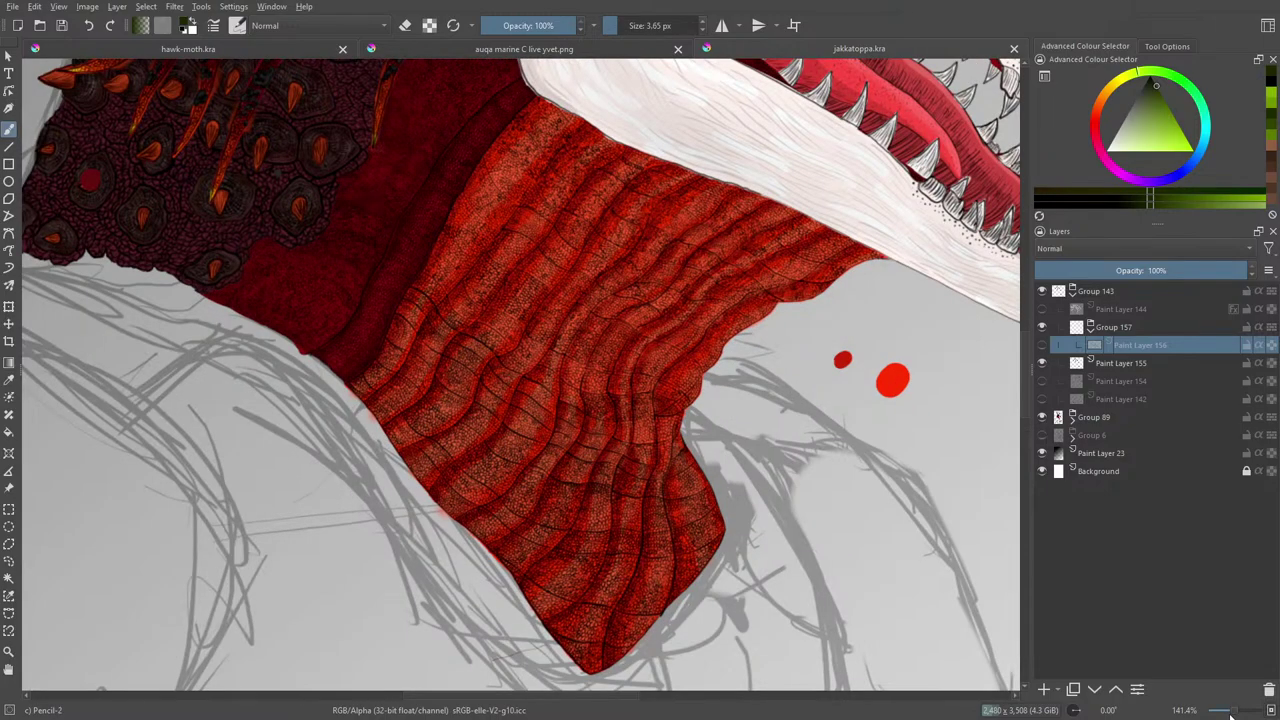
{"action": "scroll", "coordinate": [1232, 716], "scroll_direction": "down", "scroll_amount": 1}
{"action": "scroll", "coordinate": [1232, 716], "scroll_direction": "up", "scroll_amount": 1}
{"action": "scroll", "coordinate": [1020, 367], "scroll_direction": "up", "scroll_amount": 5}
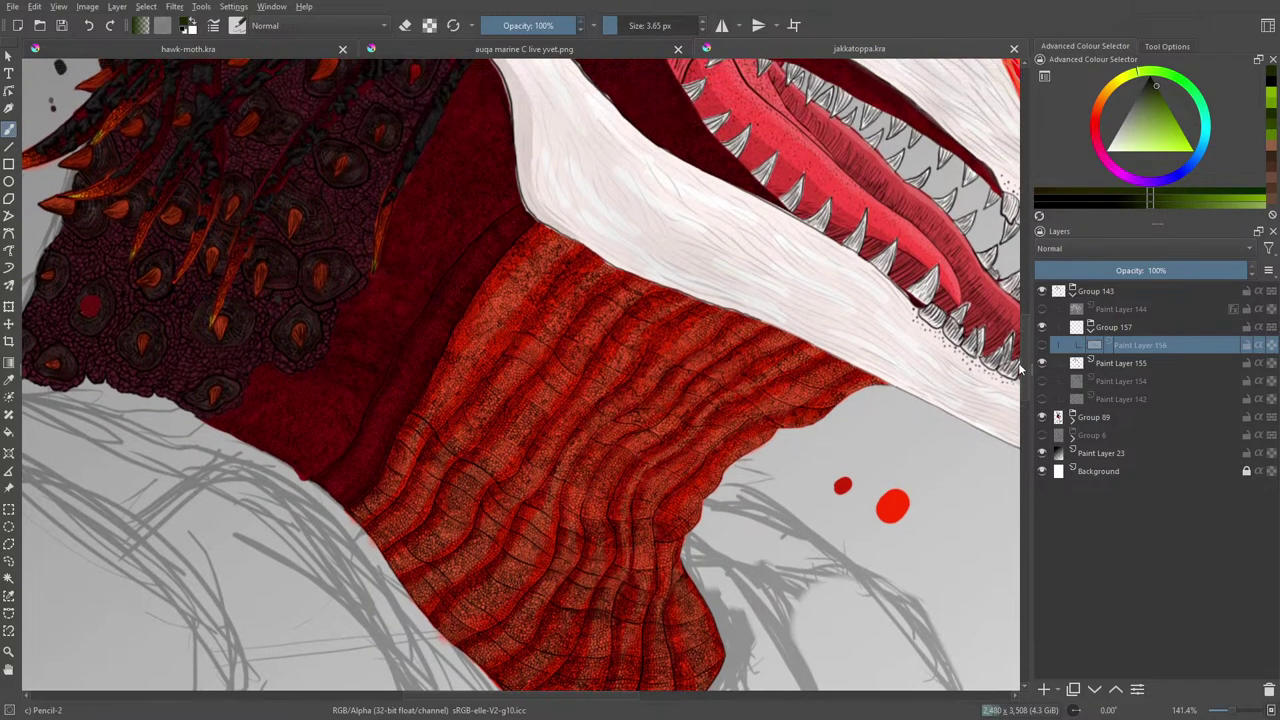
{"action": "scroll", "coordinate": [1015, 355], "scroll_direction": "up", "scroll_amount": 12}
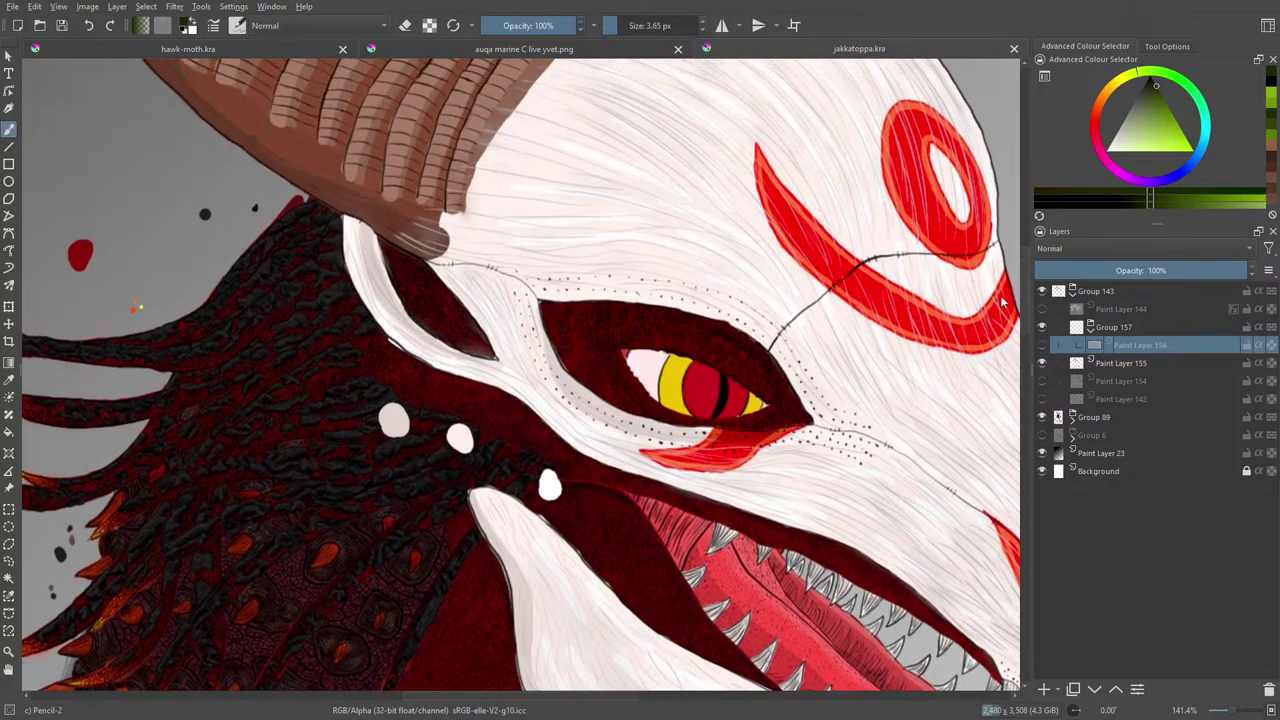
{"action": "scroll", "coordinate": [992, 274], "scroll_direction": "up", "scroll_amount": 9}
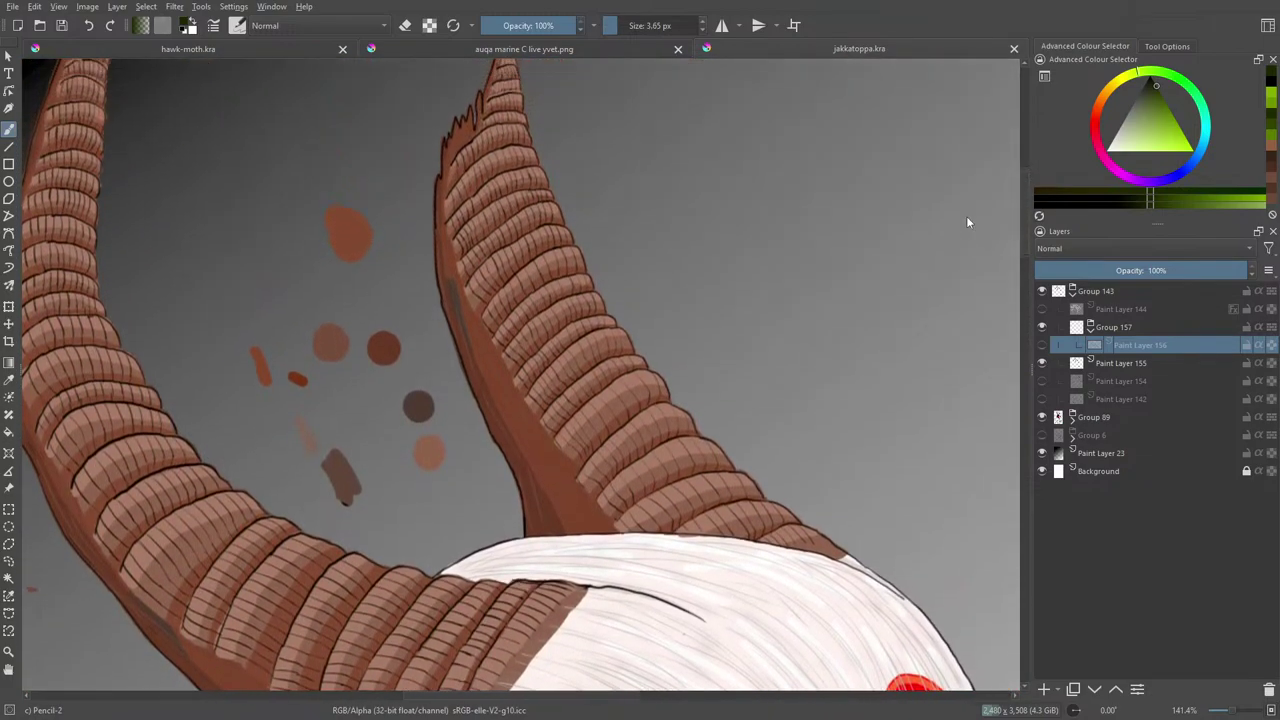
{"action": "scroll", "coordinate": [967, 228], "scroll_direction": "down", "scroll_amount": 20}
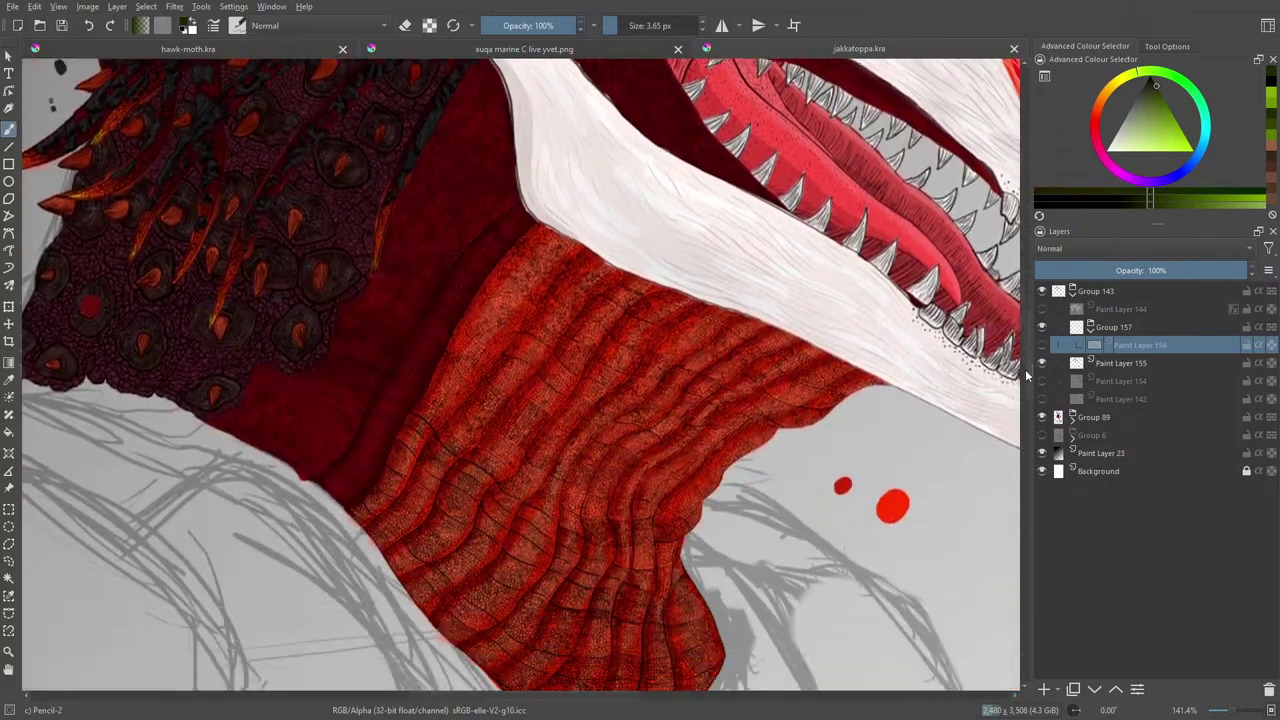
{"action": "scroll", "coordinate": [1024, 379], "scroll_direction": "up", "scroll_amount": 6}
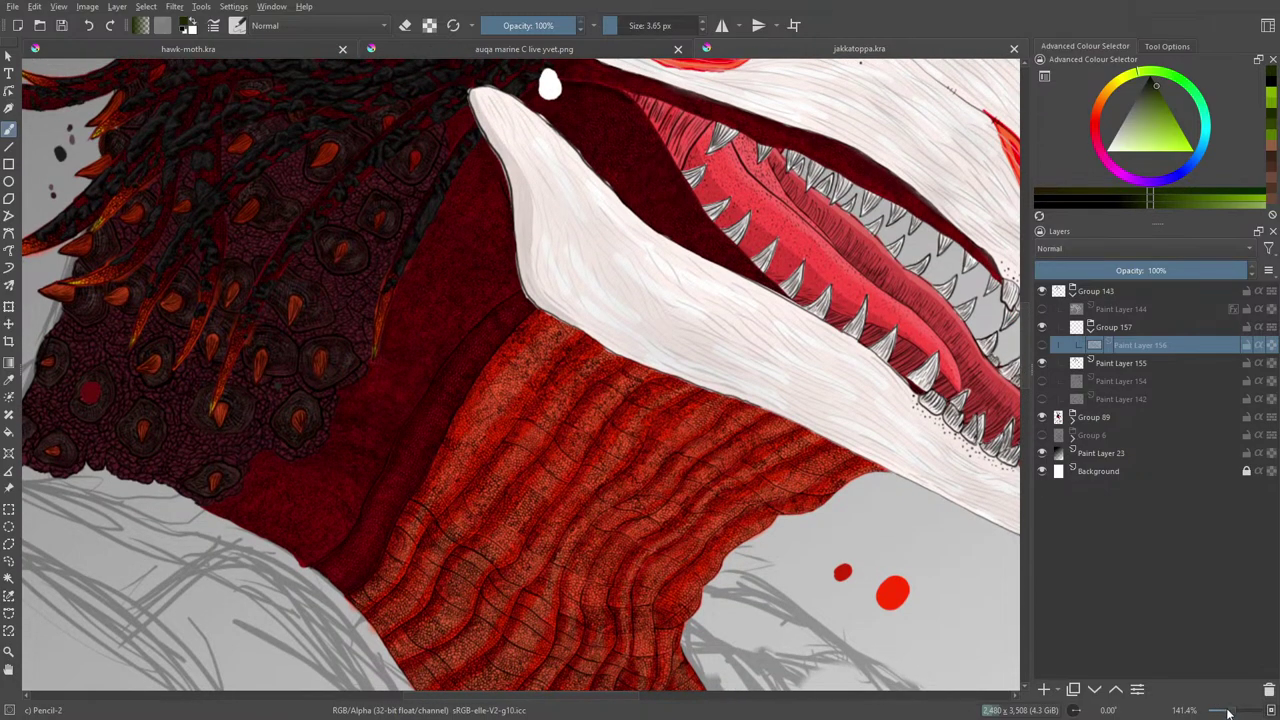
{"action": "left_click_drag", "start_coordinate": [1231, 713], "coordinate": [1230, 713]}
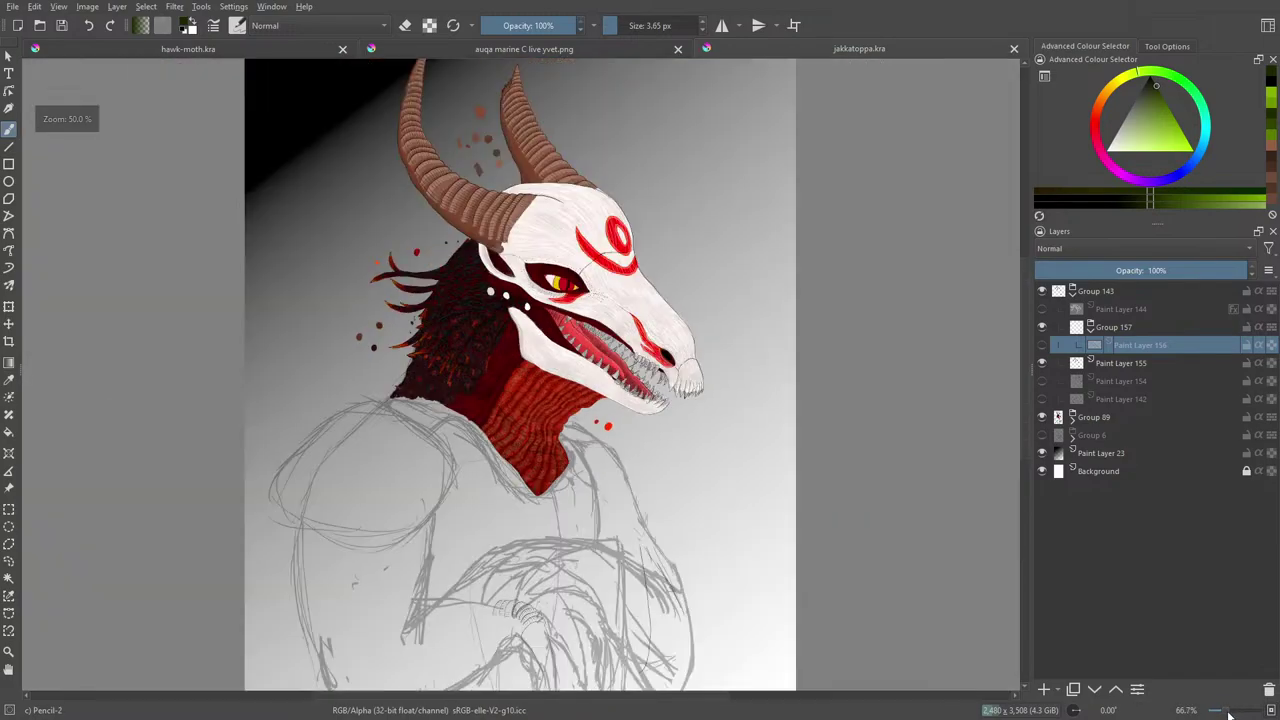
{"action": "left_click", "coordinate": [1230, 712]}
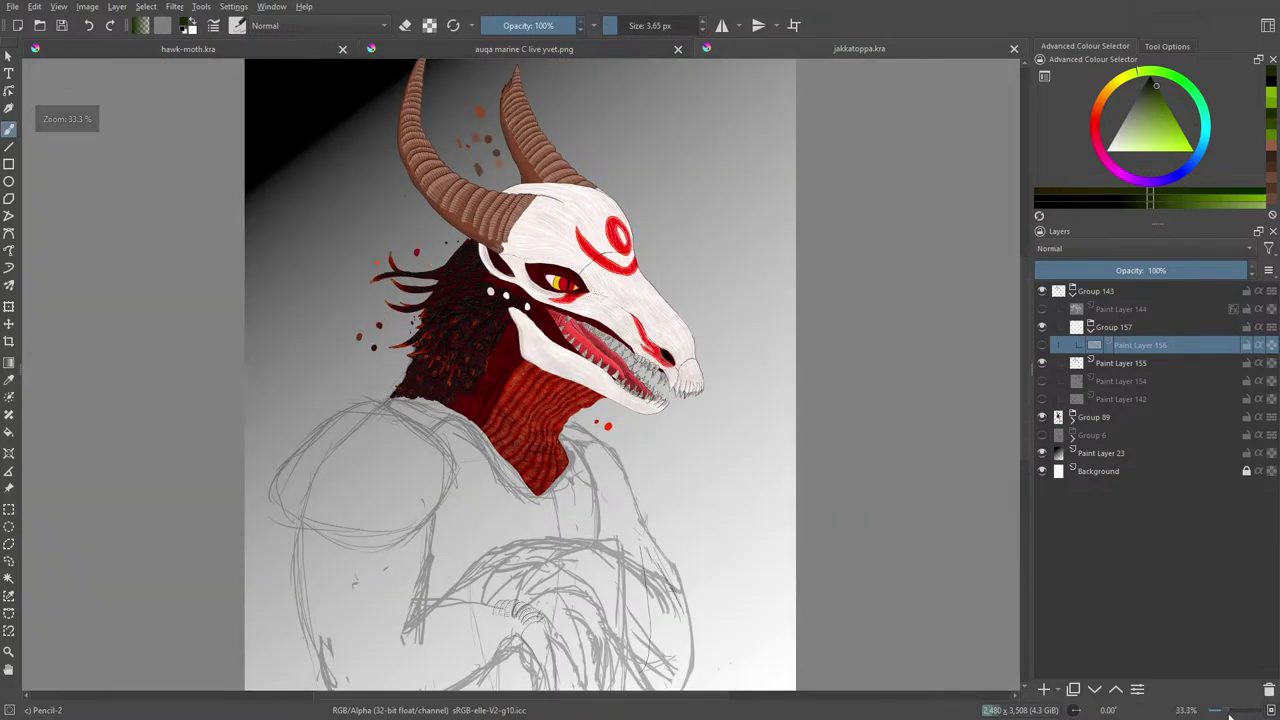
{"action": "left_click_drag", "start_coordinate": [1229, 716], "coordinate": [1226, 718]}
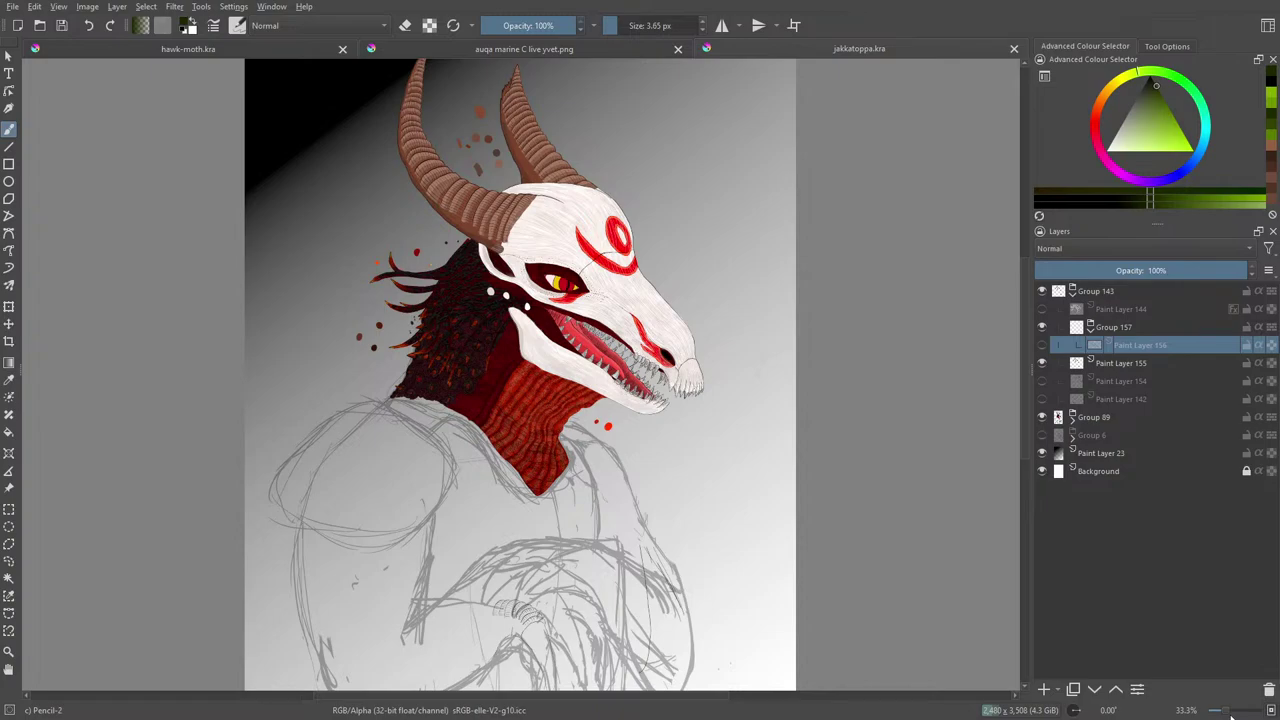
- Open bombman and the escape of fate tumbnail V2 .kra from the me folder
{"action": "left_click", "coordinate": [39, 25]}
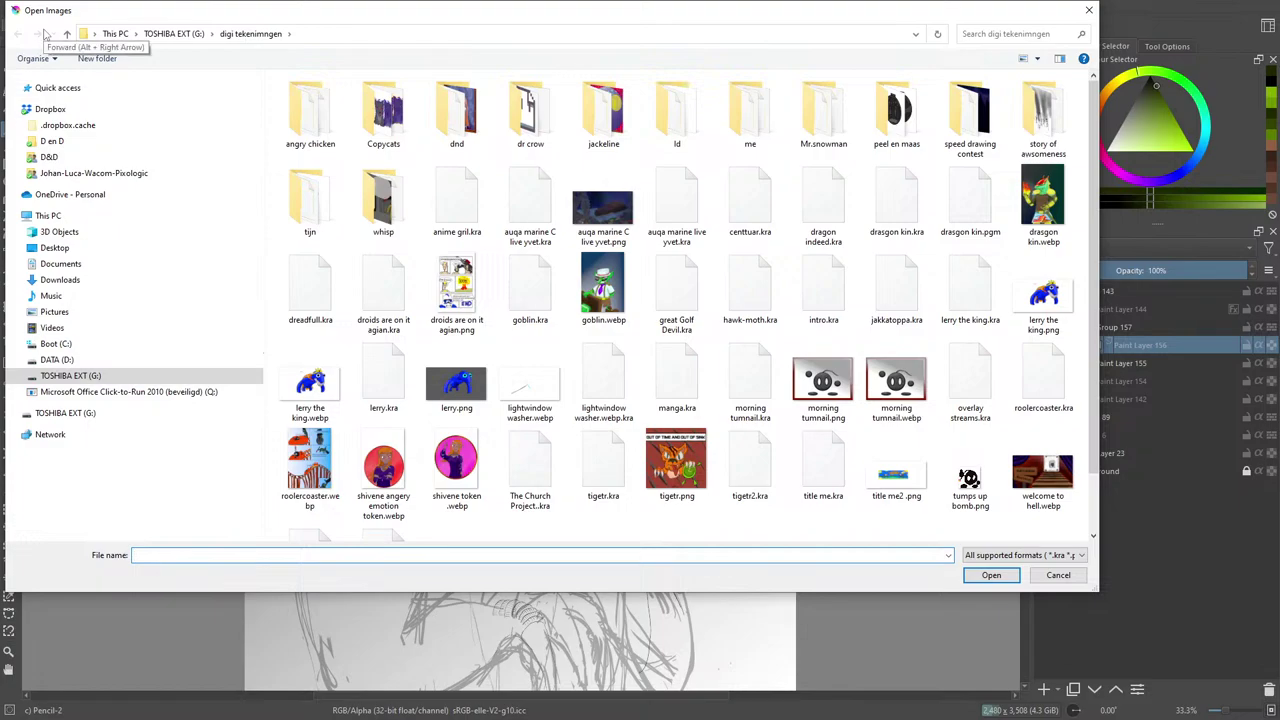
{"action": "left_click", "coordinate": [750, 110]}
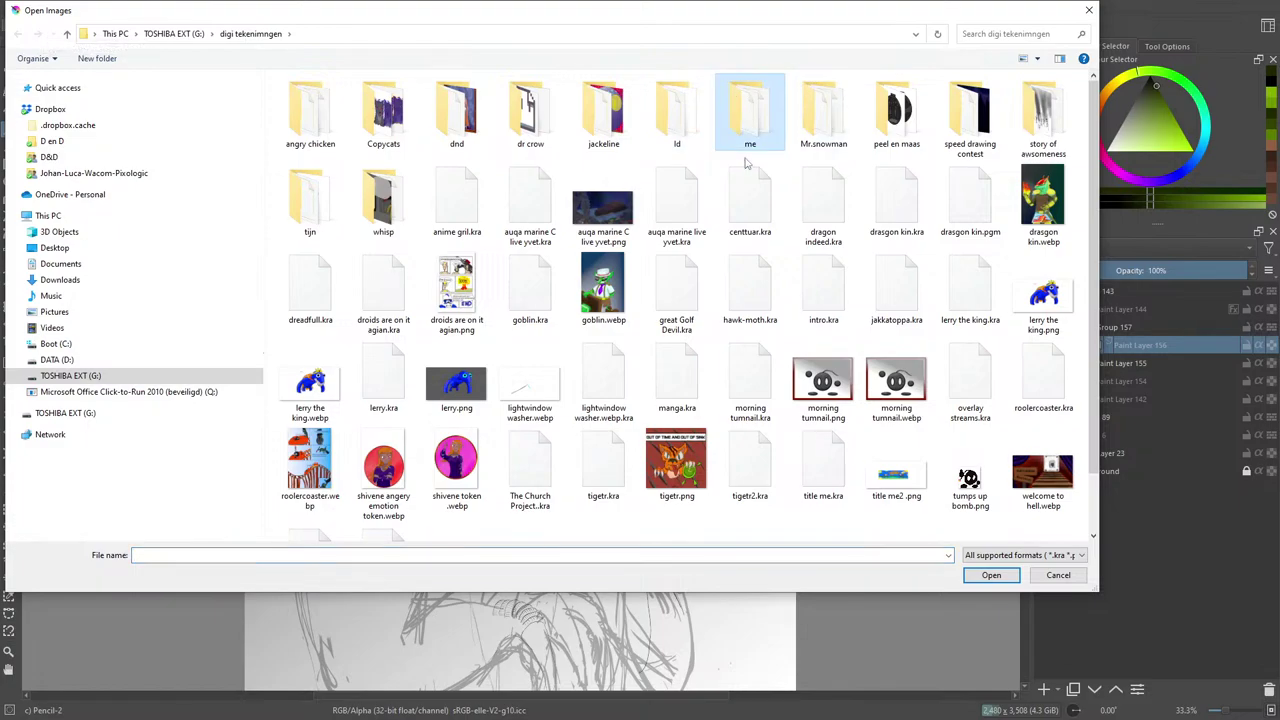
{"action": "left_click", "coordinate": [989, 577]}
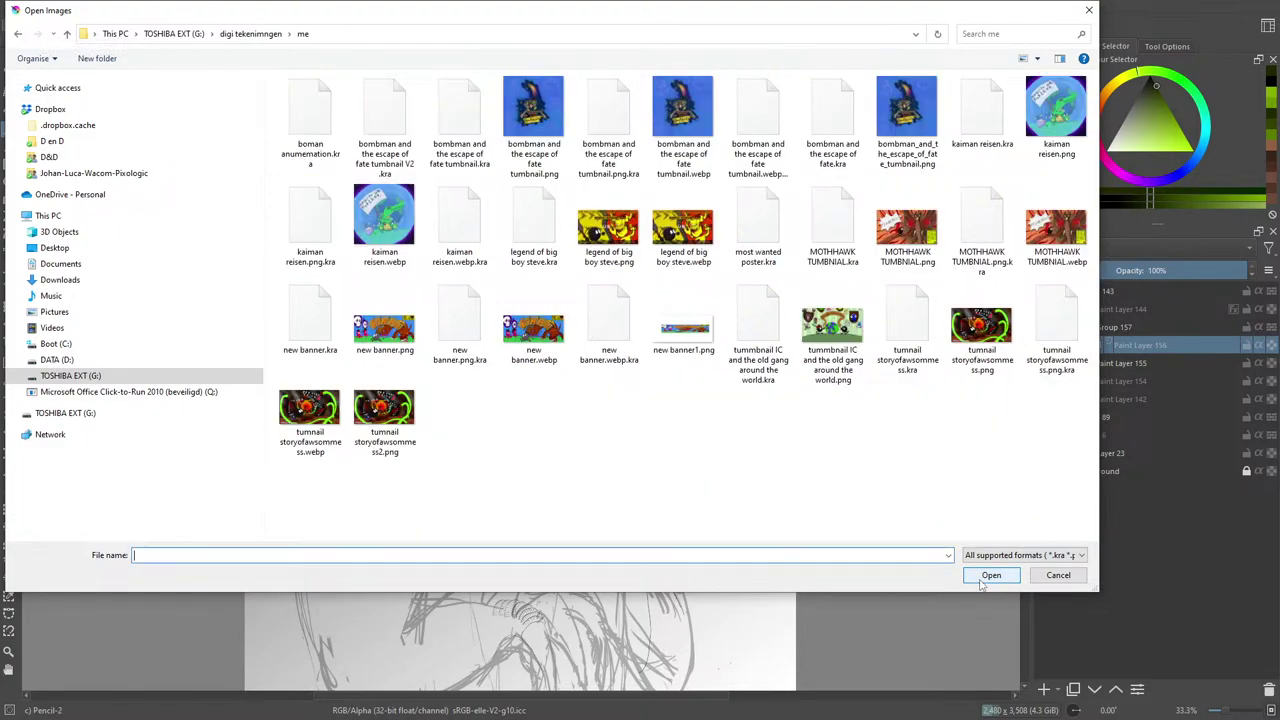
{"action": "left_click", "coordinate": [384, 118]}
{"action": "left_click", "coordinate": [989, 575]}
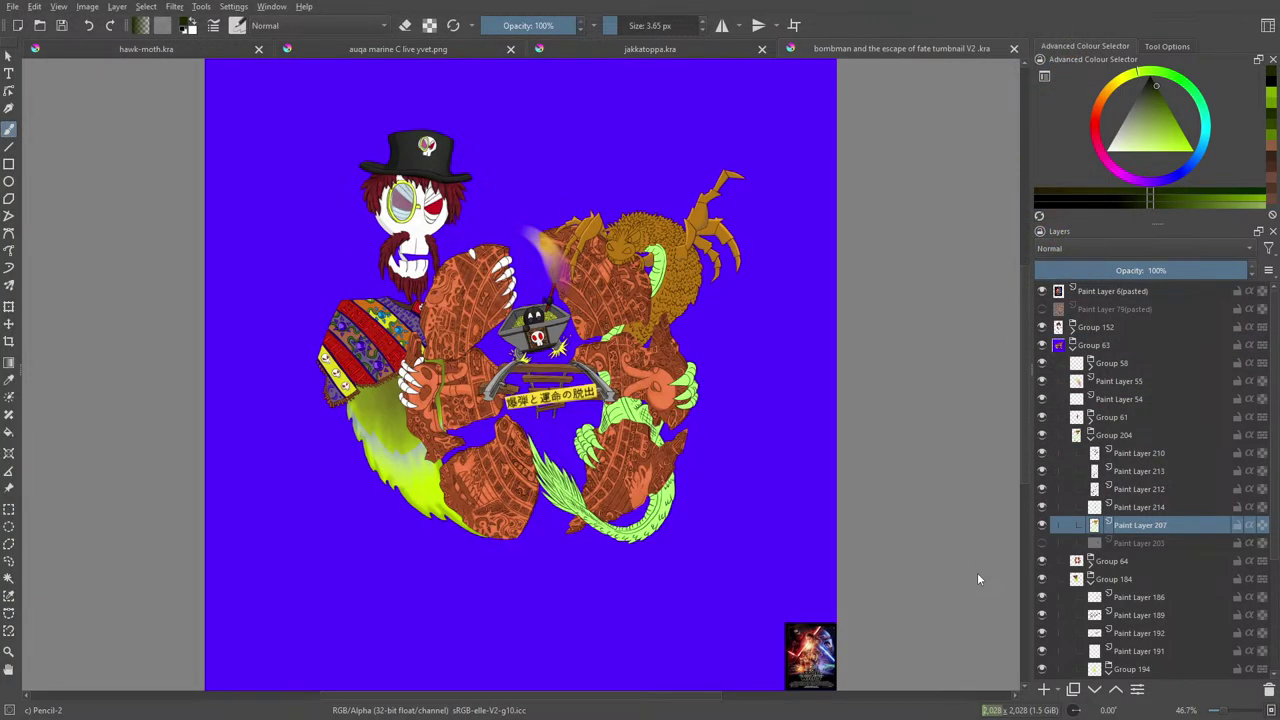
- View the bombman thumbnail's details at 100% zoom and compare it with the jakkatoppa drawing
{"action": "left_click_drag", "start_coordinate": [1224, 712], "coordinate": [1229, 713]}
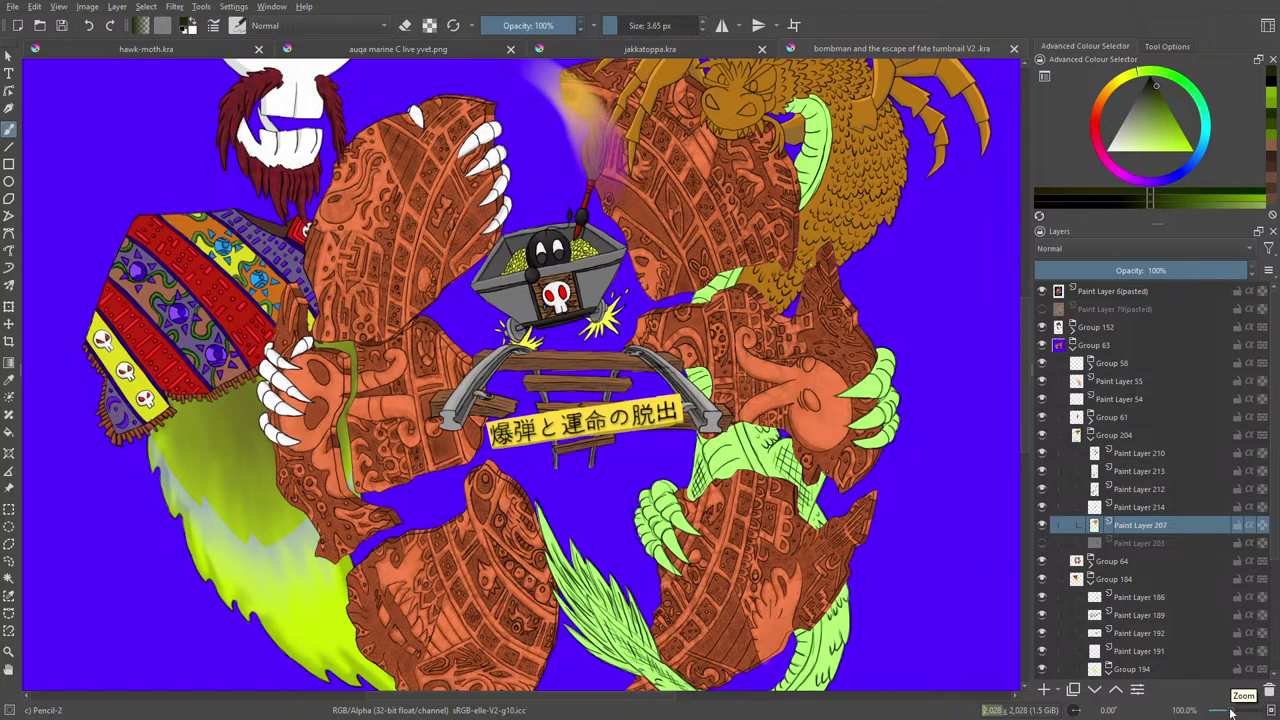
{"action": "left_click", "coordinate": [586, 54]}
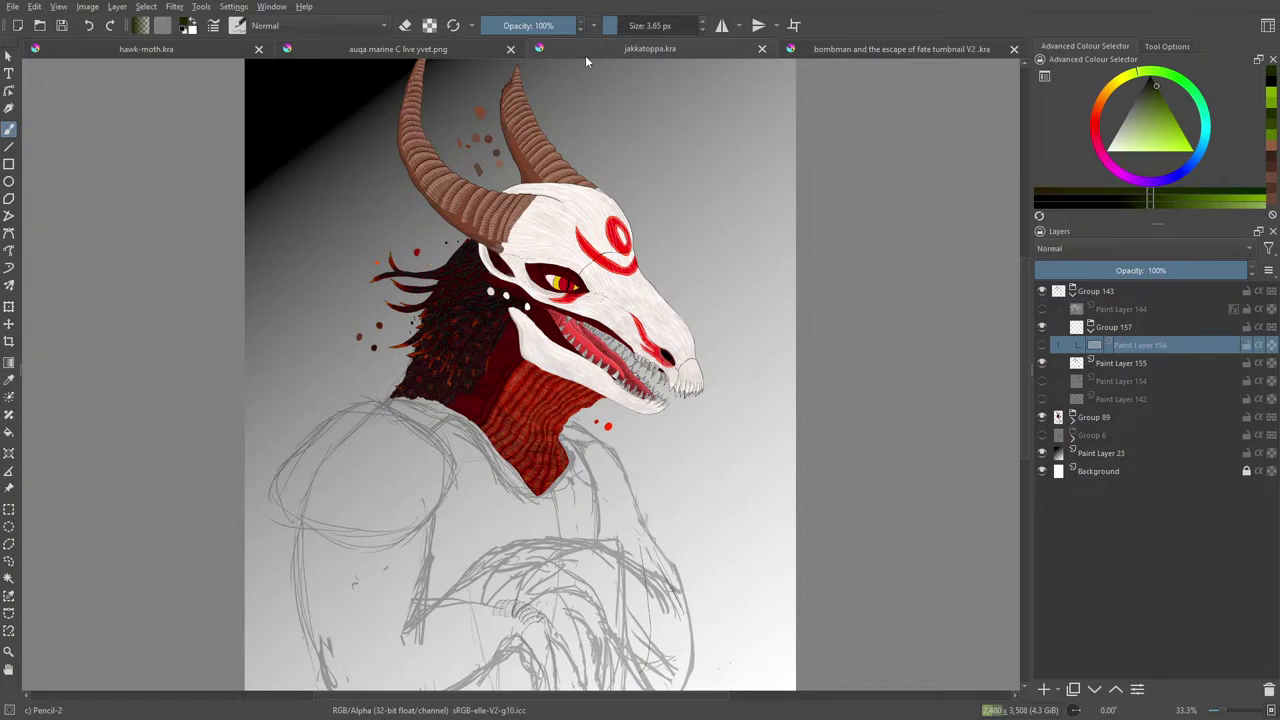
{"action": "left_click", "coordinate": [833, 56]}
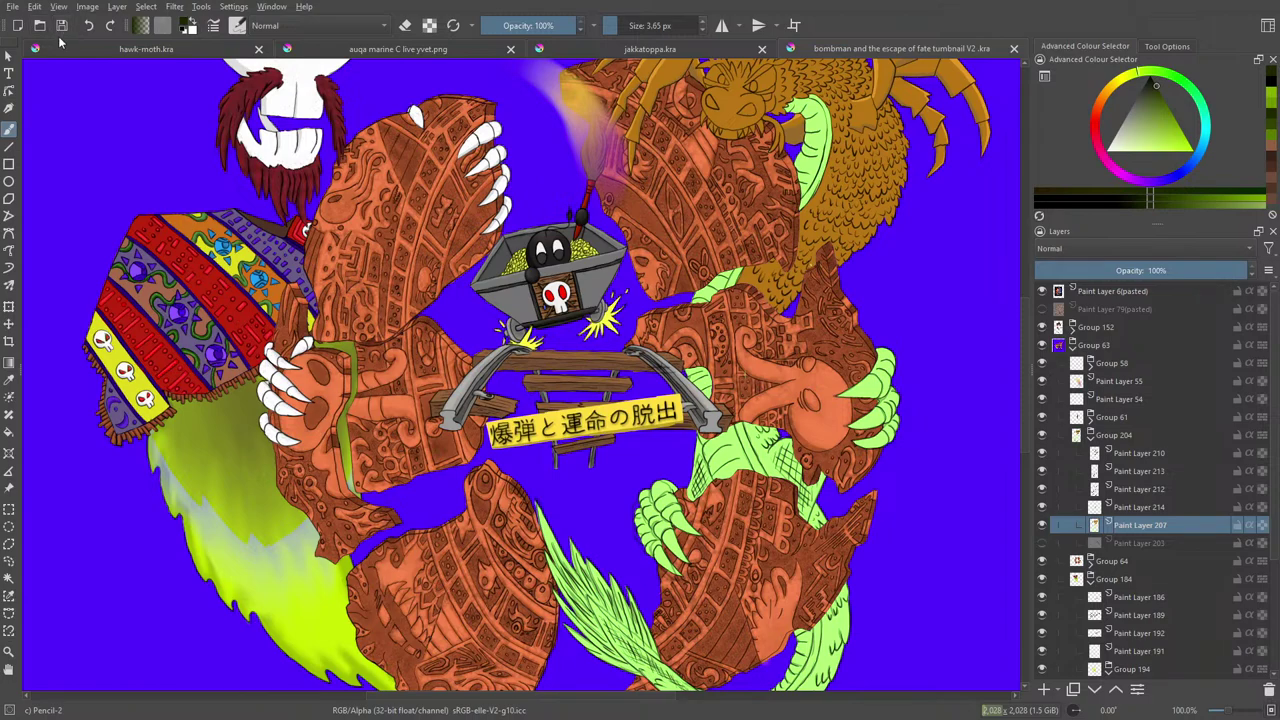
- Close the bombman thumbnail, jakkatoppa and auqa marine images, leaving only the hawk-moth illustration open
{"action": "left_click", "coordinate": [1013, 48]}
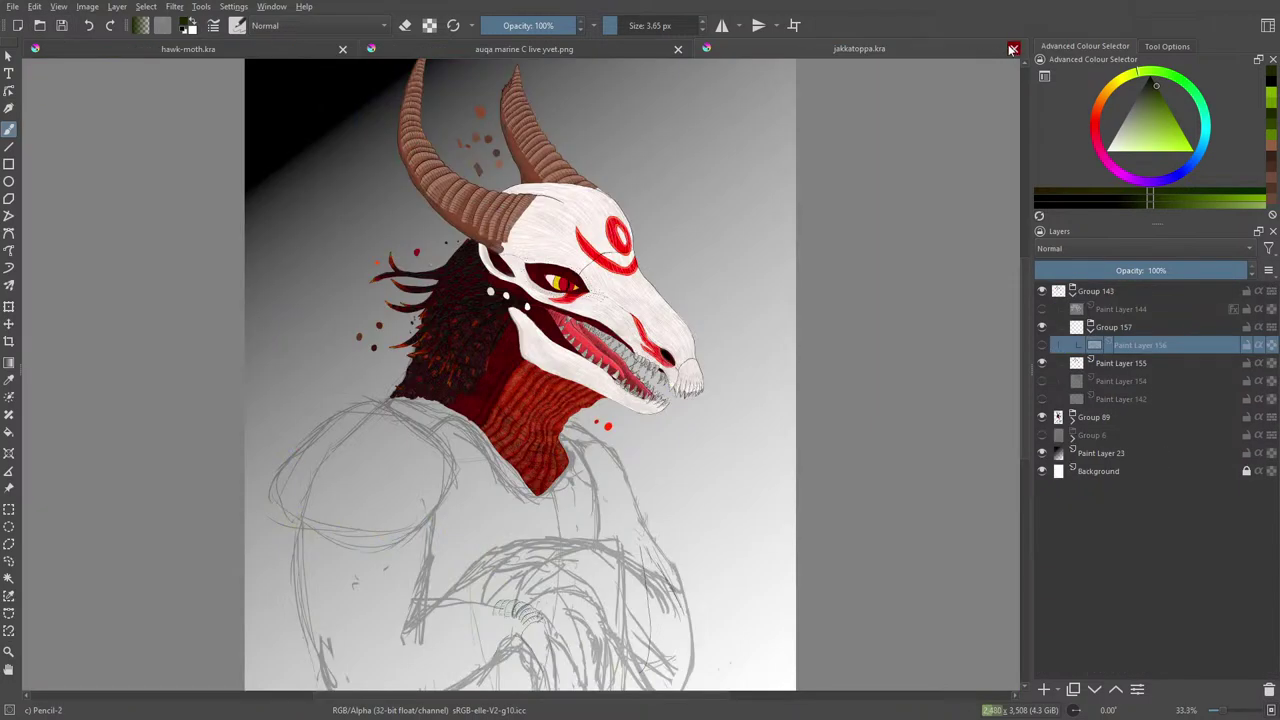
{"action": "left_click", "coordinate": [1013, 48]}
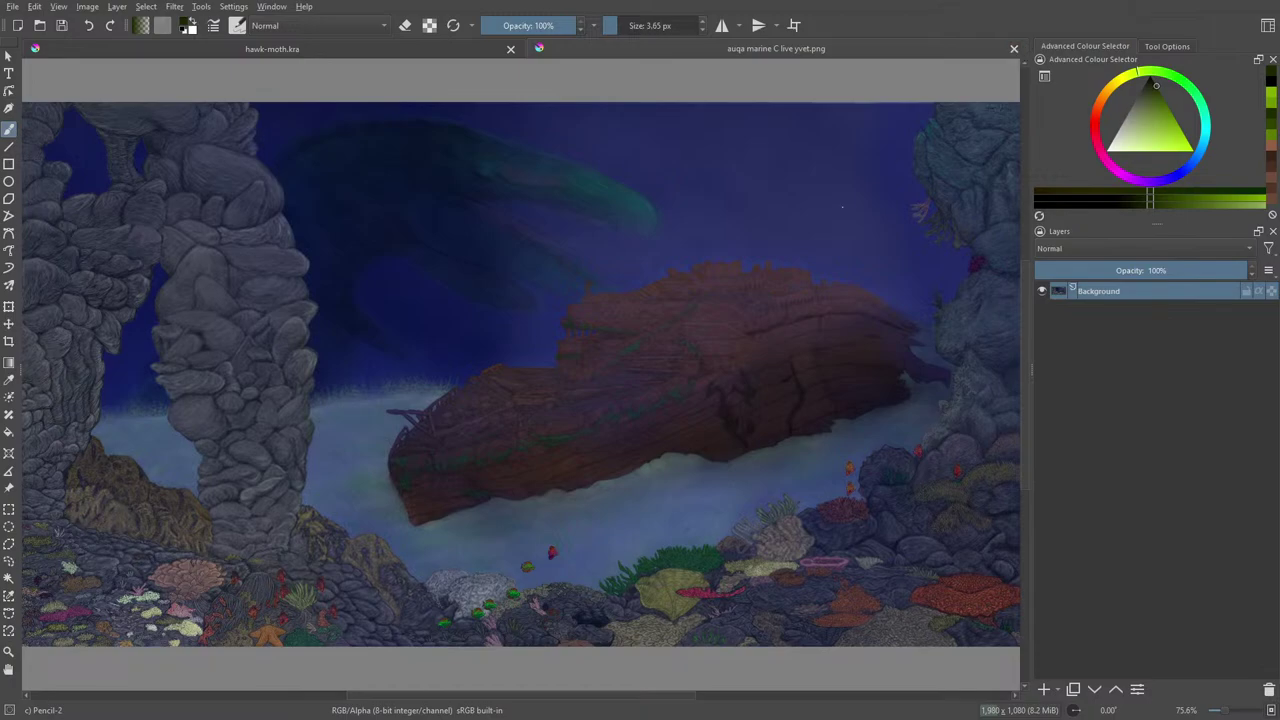
{"action": "left_click", "coordinate": [1013, 49]}
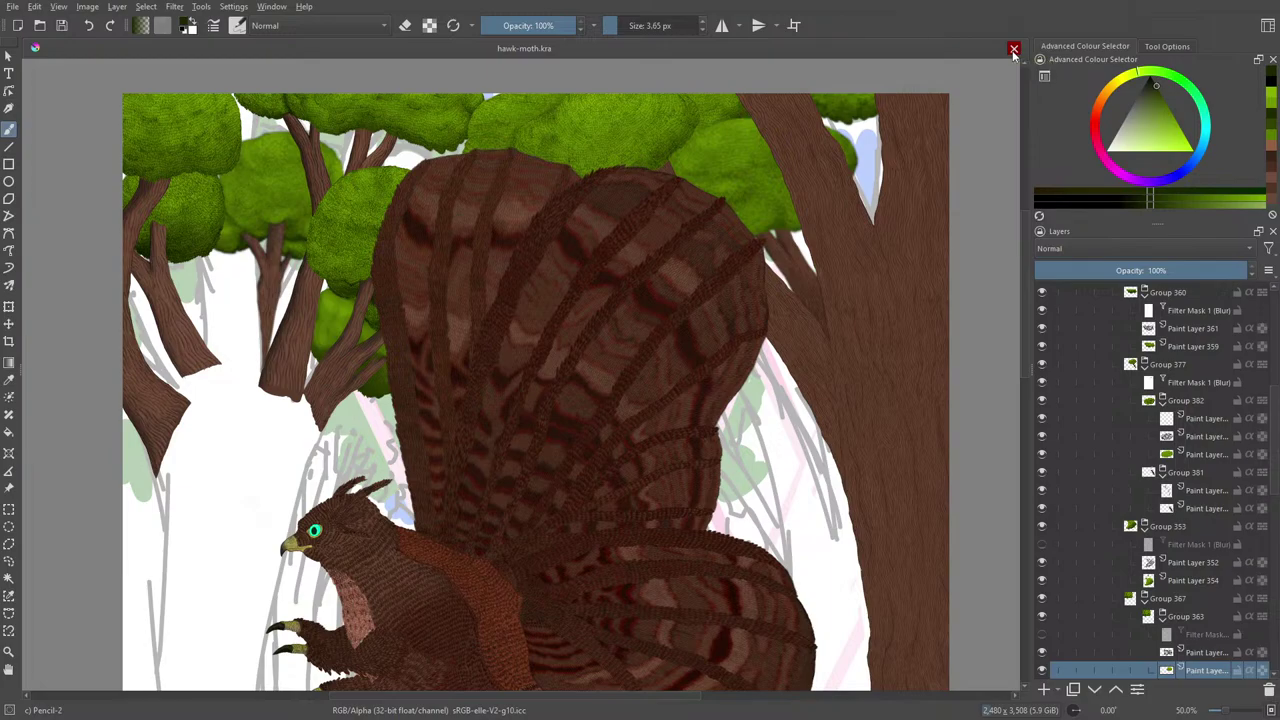
- Open the hanna cutter.png from the speed drawing contest folder for viewing, and close it to return to the hawk-moth illustration
{"action": "left_click", "coordinate": [42, 26]}
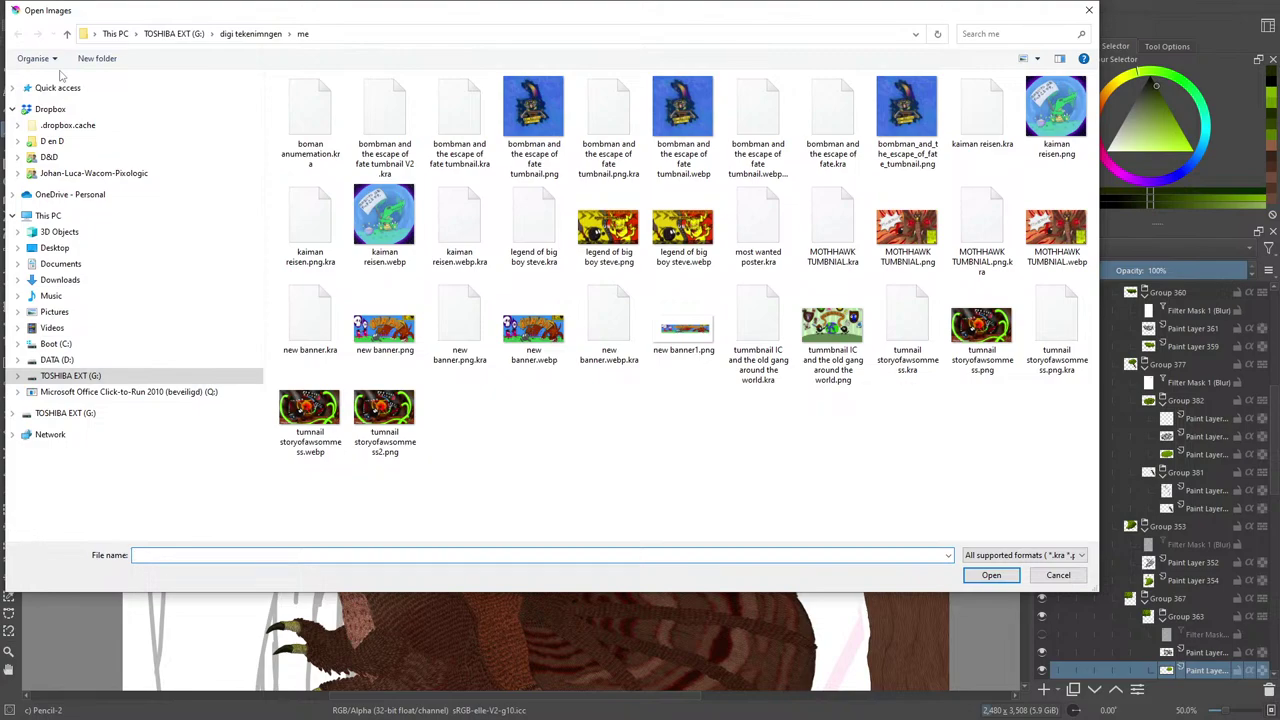
{"action": "left_click", "coordinate": [245, 33]}
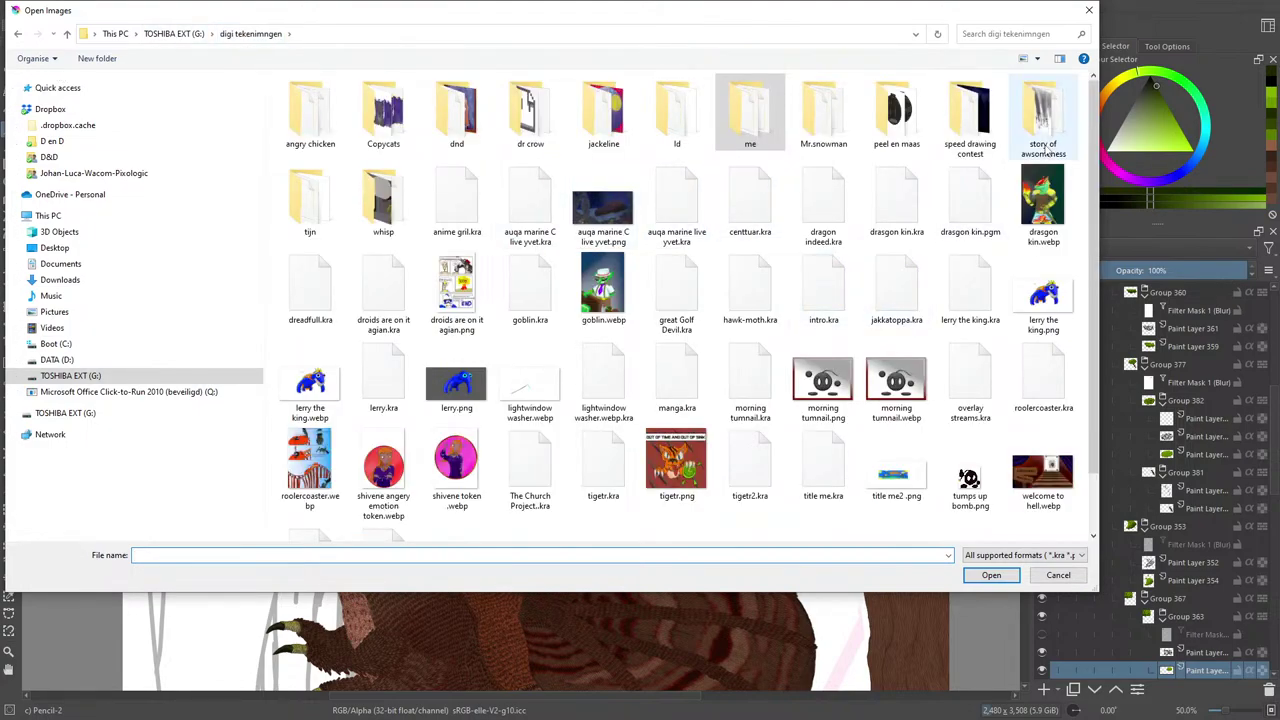
{"action": "left_click", "coordinate": [975, 141]}
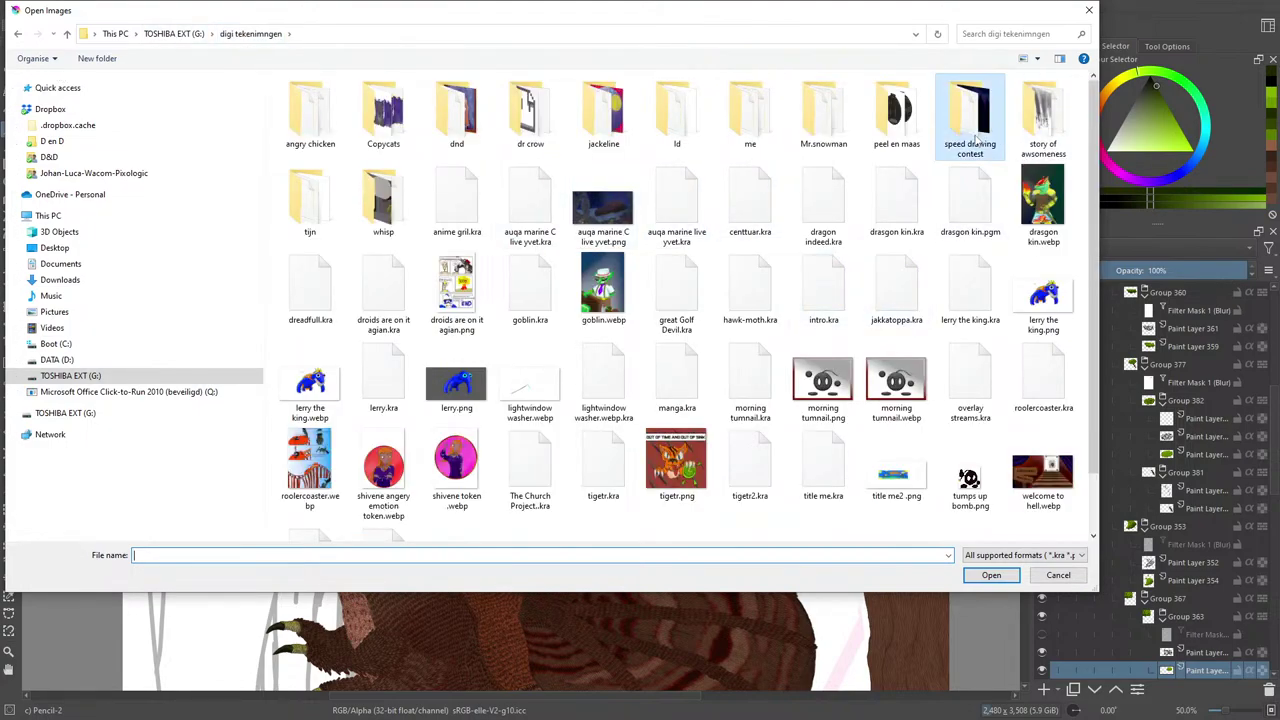
{"action": "left_click", "coordinate": [980, 577]}
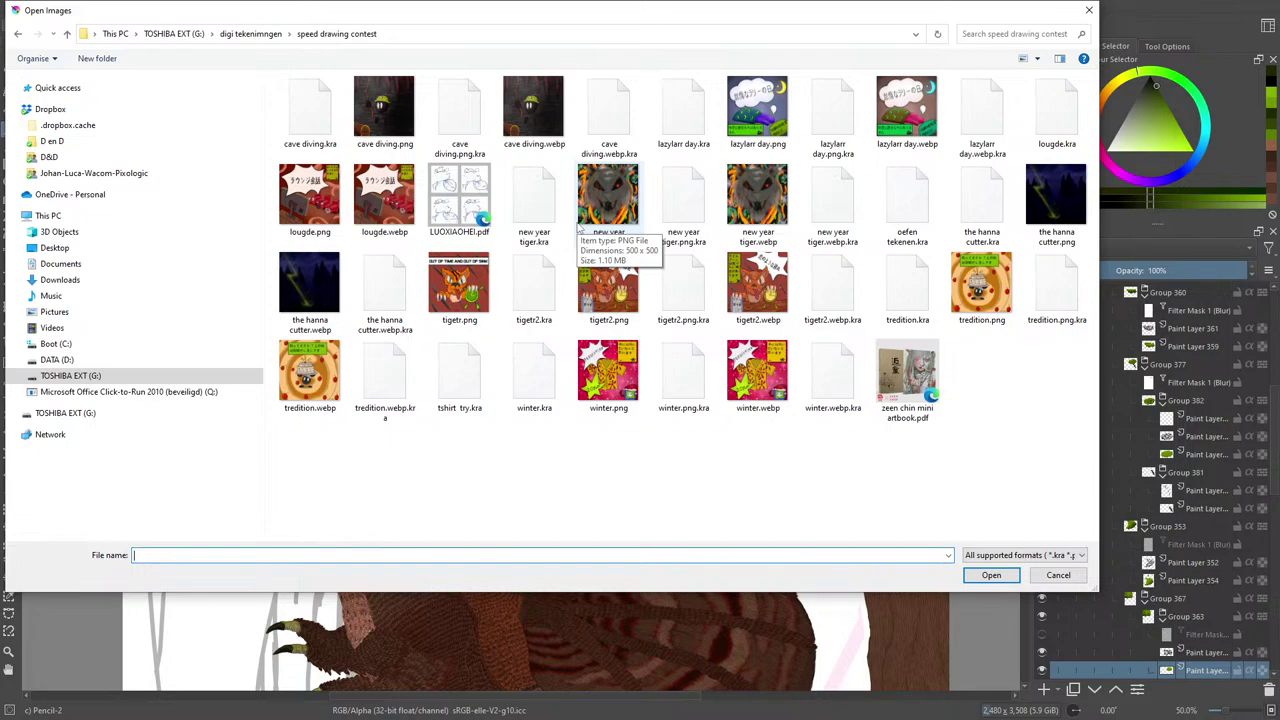
{"action": "left_click", "coordinate": [1056, 196]}
{"action": "left_click", "coordinate": [991, 575]}
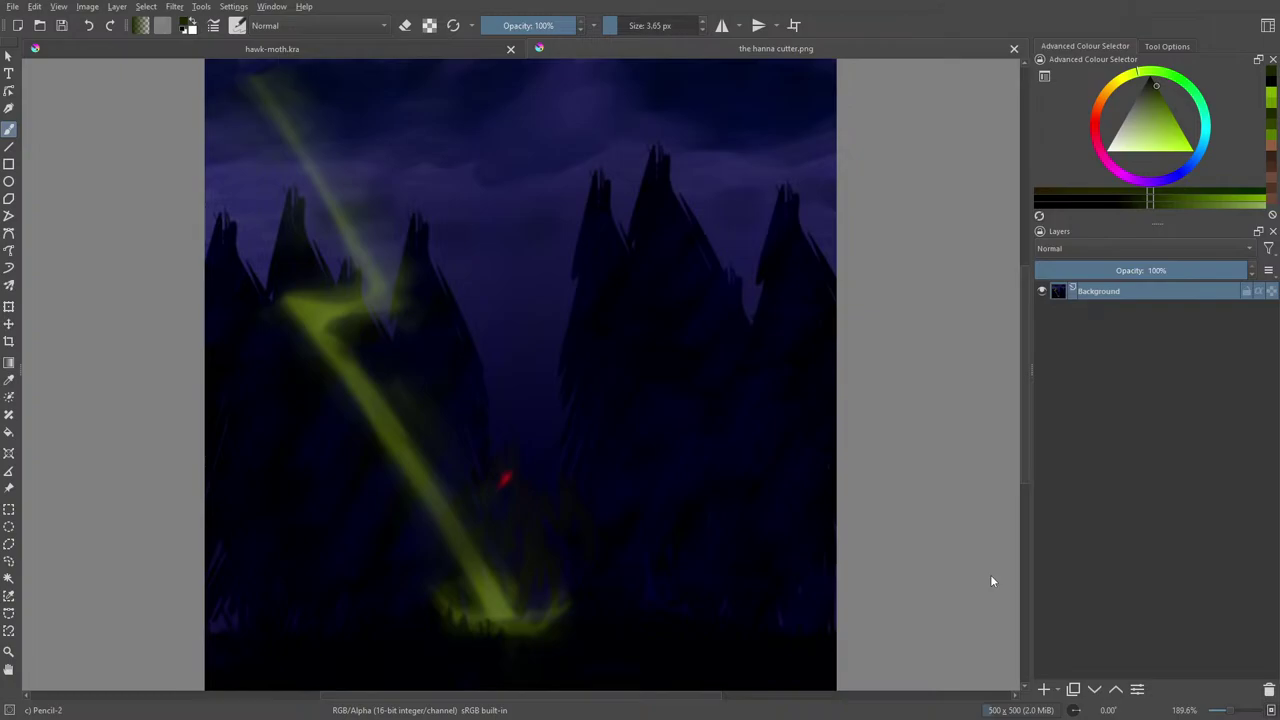
{"action": "left_click", "coordinate": [1014, 48]}
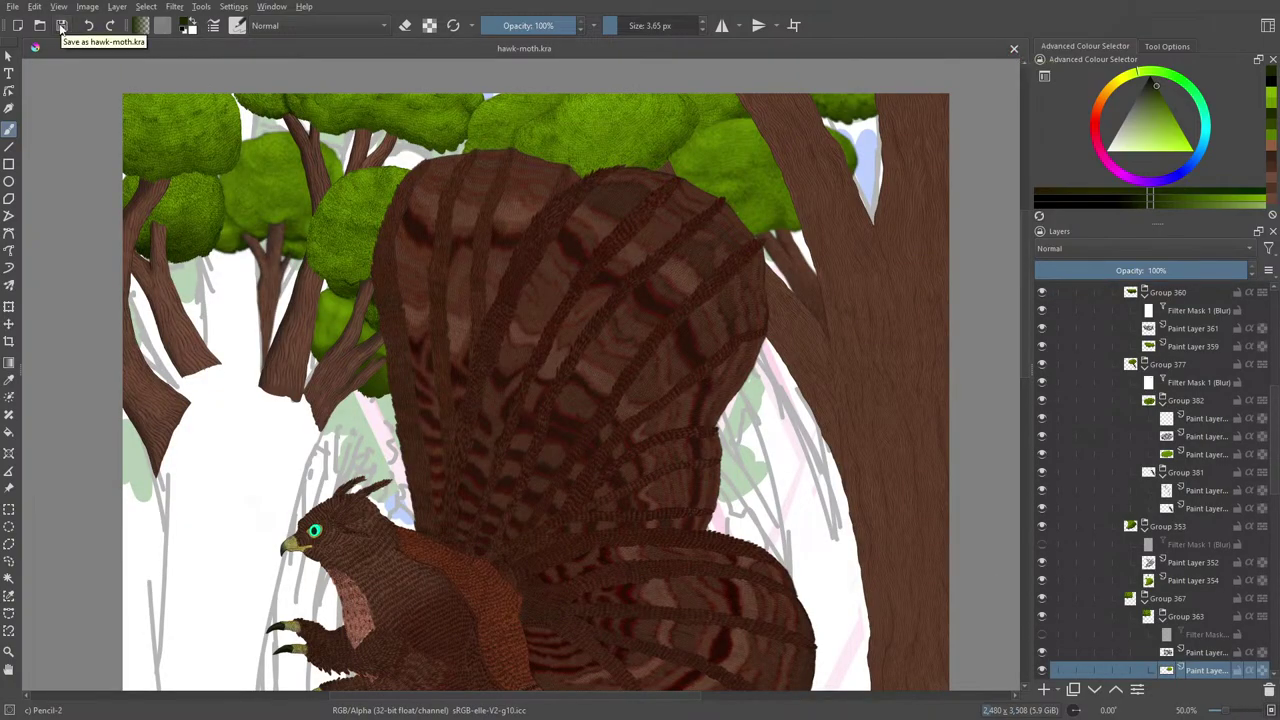
{"action": "left_click_drag", "start_coordinate": [1025, 263], "coordinate": [1054, 281]}
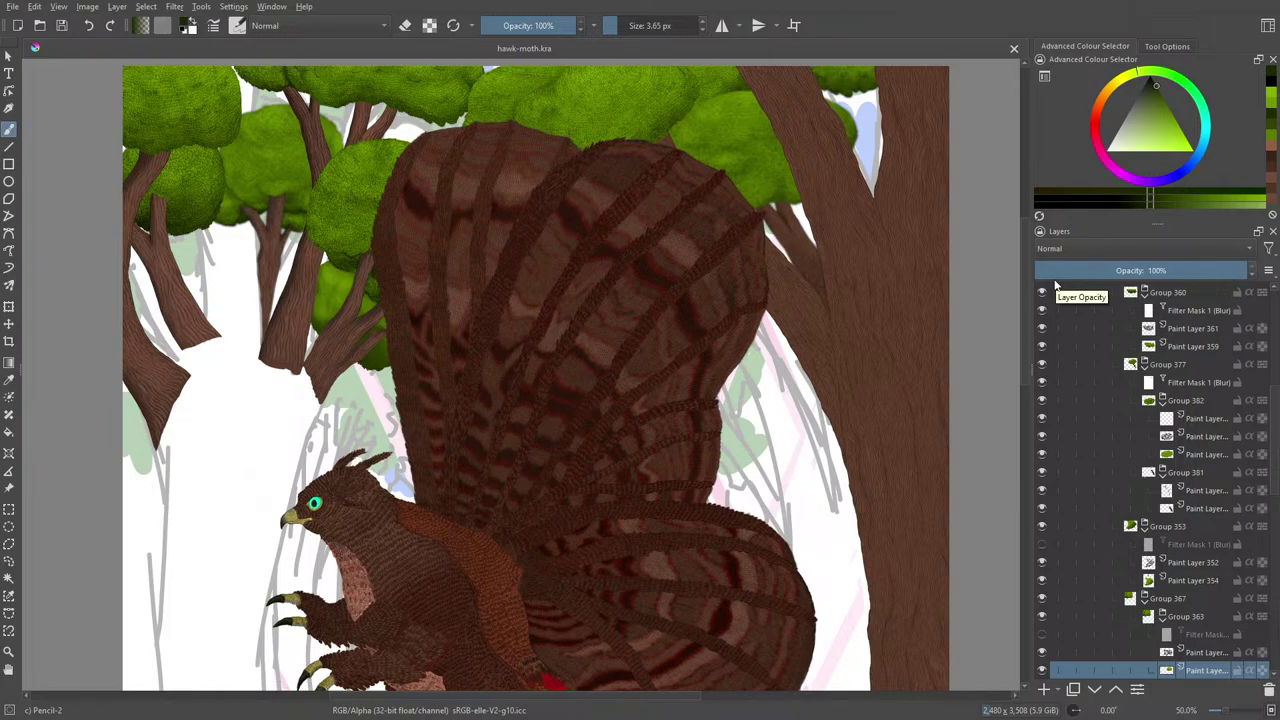